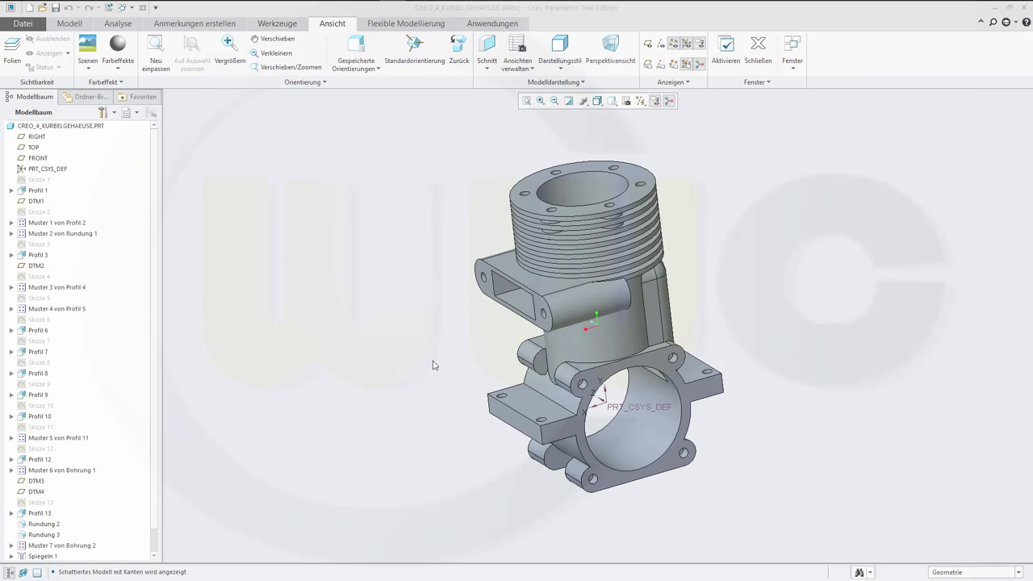
{"action": "middle_click_drag", "start_coordinate": [426, 355], "coordinate": [316, 253]}
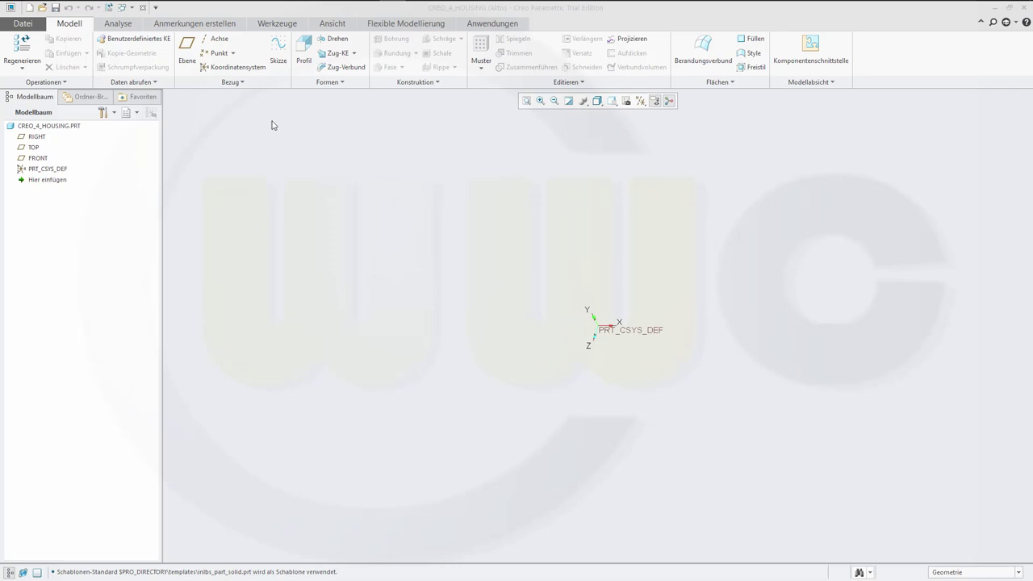
Start a sketch on the FRONT plane with RIGHT as the orientation reference, and turn on the display of datum planes and axes
{"action": "left_click", "coordinate": [279, 50]}
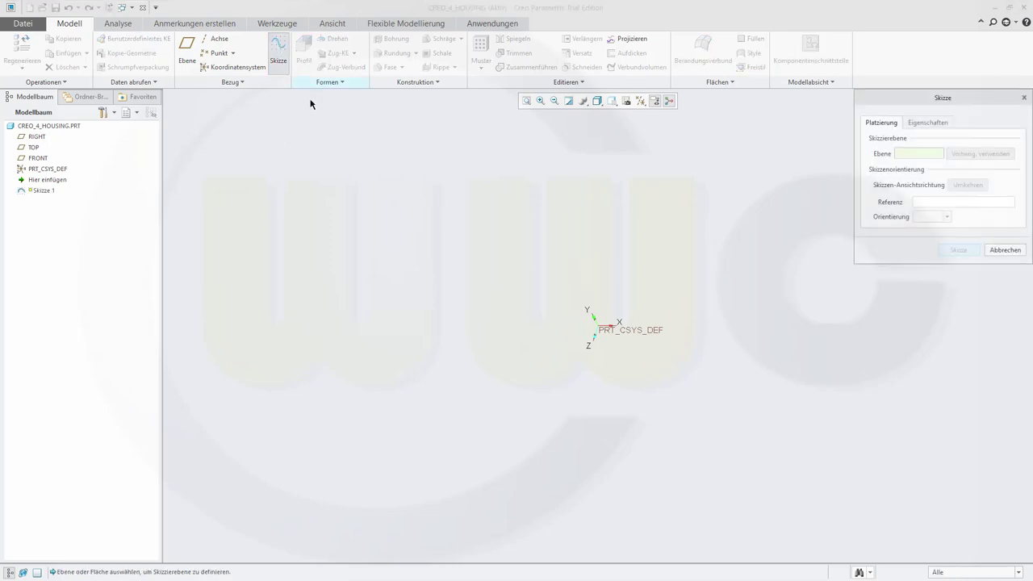
{"action": "left_click", "coordinate": [34, 158]}
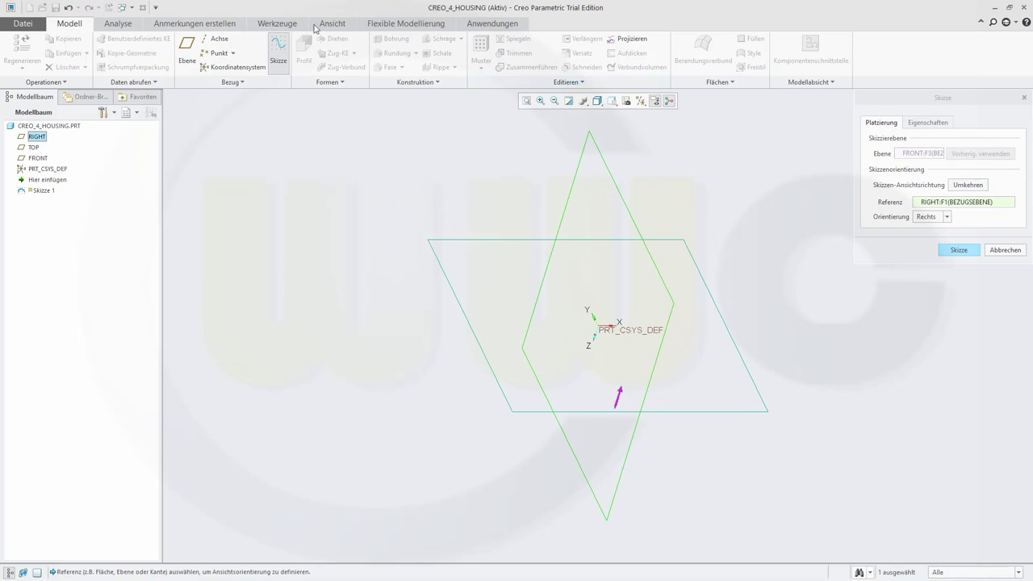
{"action": "left_click", "coordinate": [331, 23]}
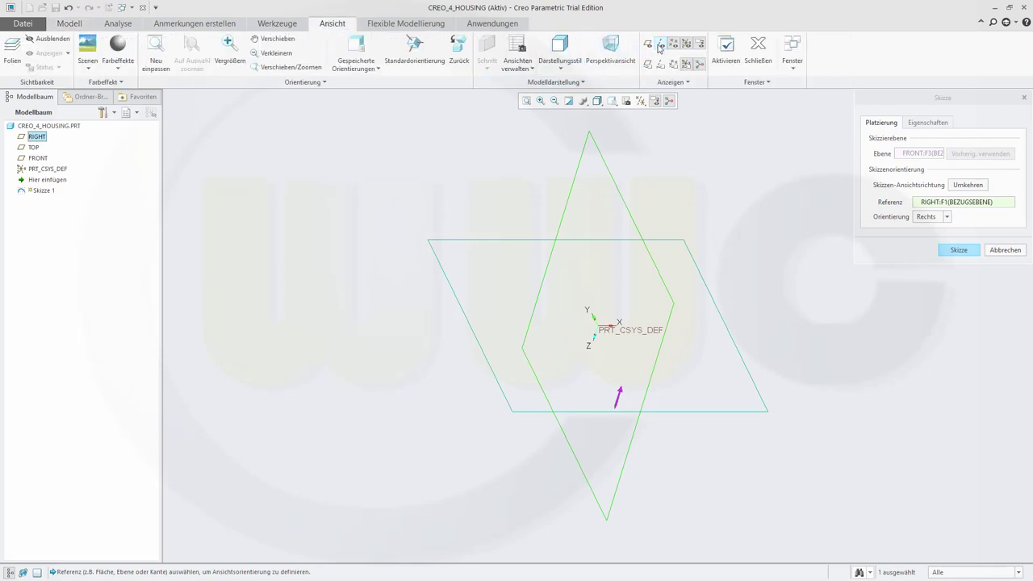
{"action": "left_click", "coordinate": [648, 44]}
{"action": "left_click", "coordinate": [660, 43]}
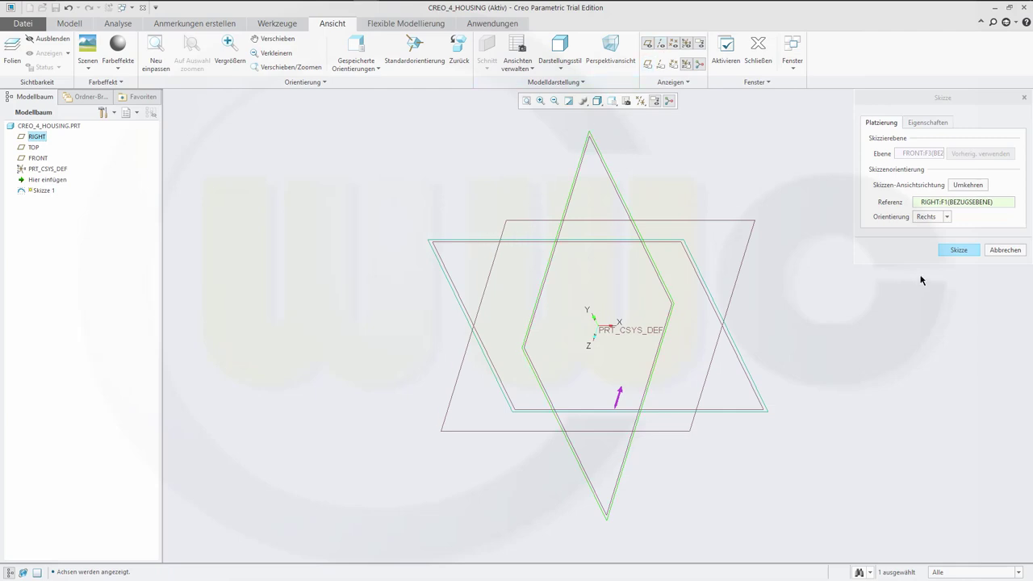
{"action": "left_click", "coordinate": [957, 250]}
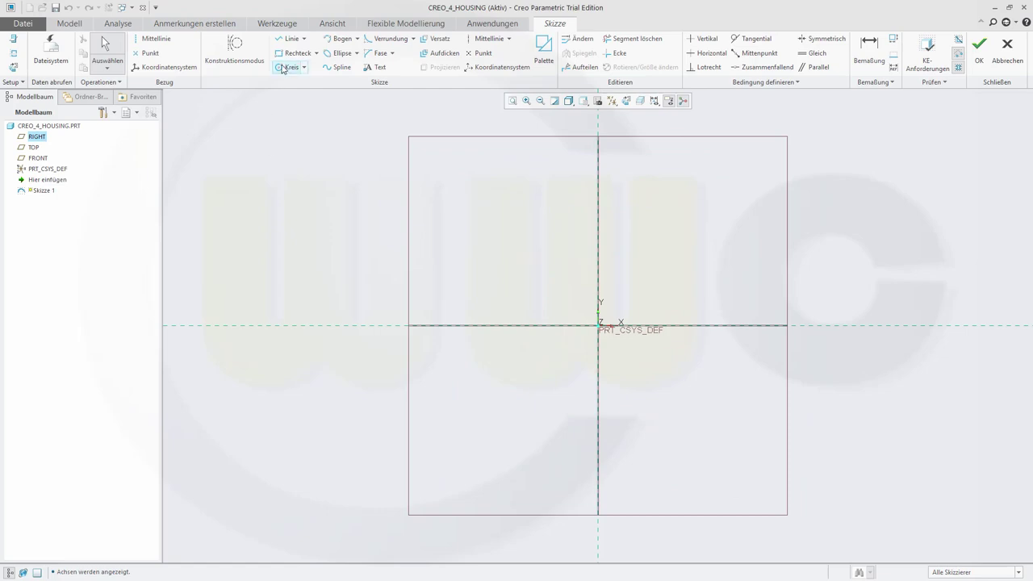
Sketch a circle centred on the origin, dimension its radius as 38, and finish the sketch
{"action": "left_click", "coordinate": [282, 69]}
{"action": "left_click", "coordinate": [598, 325]}
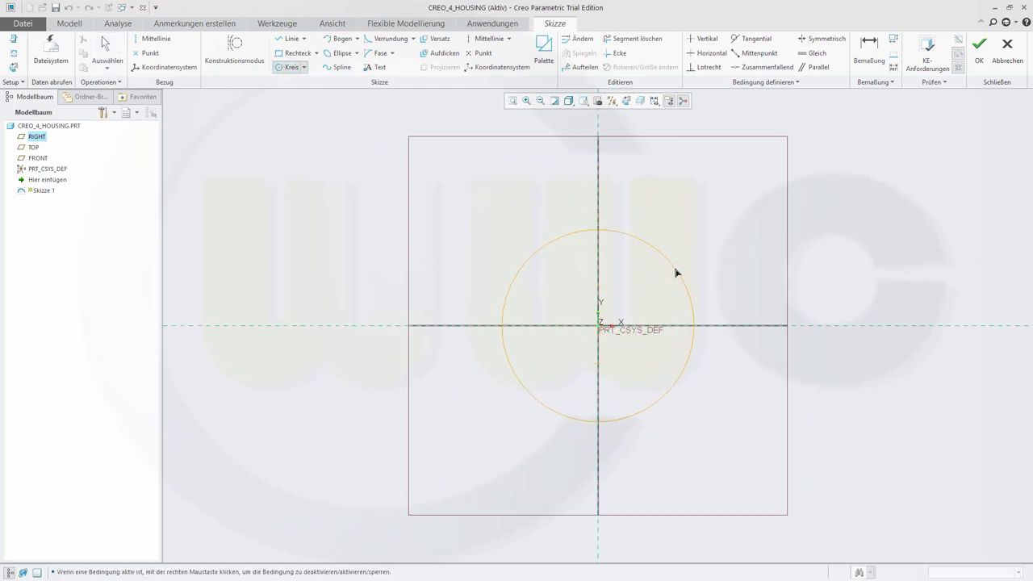
{"action": "left_click", "coordinate": [676, 273]}
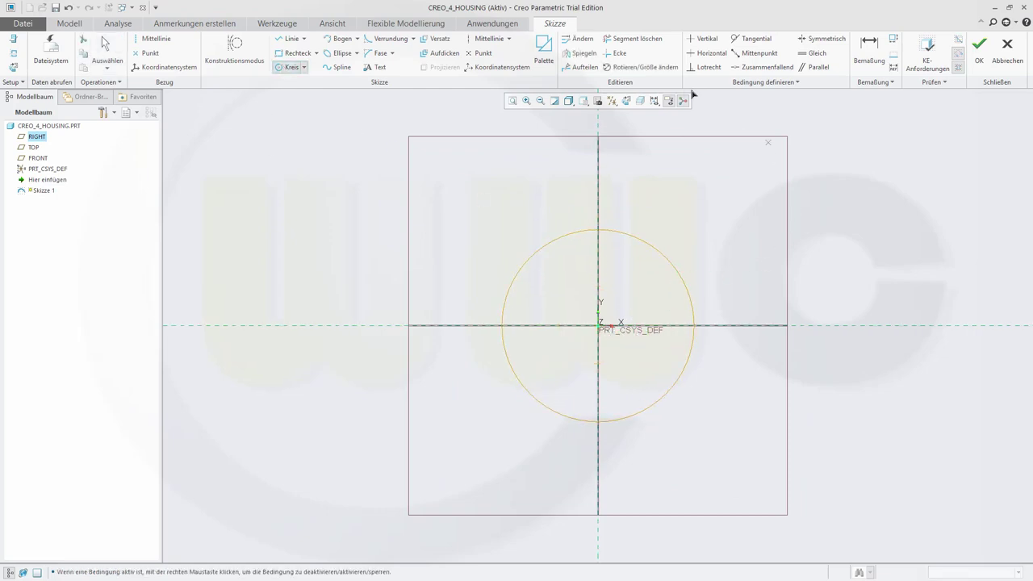
{"action": "left_click", "coordinate": [870, 50]}
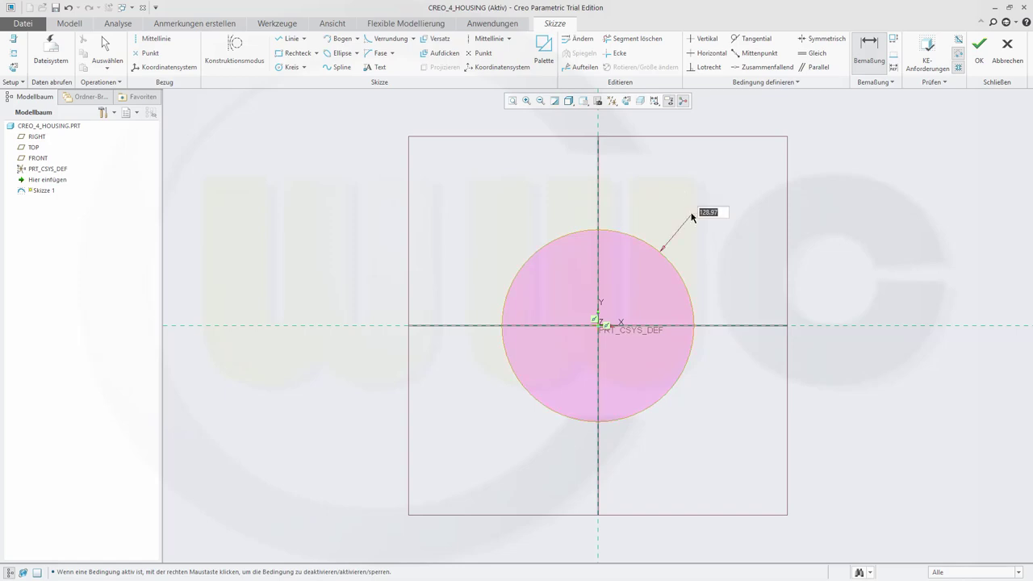
{"action": "type", "text": "38"}
{"action": "key", "text": "Return"}
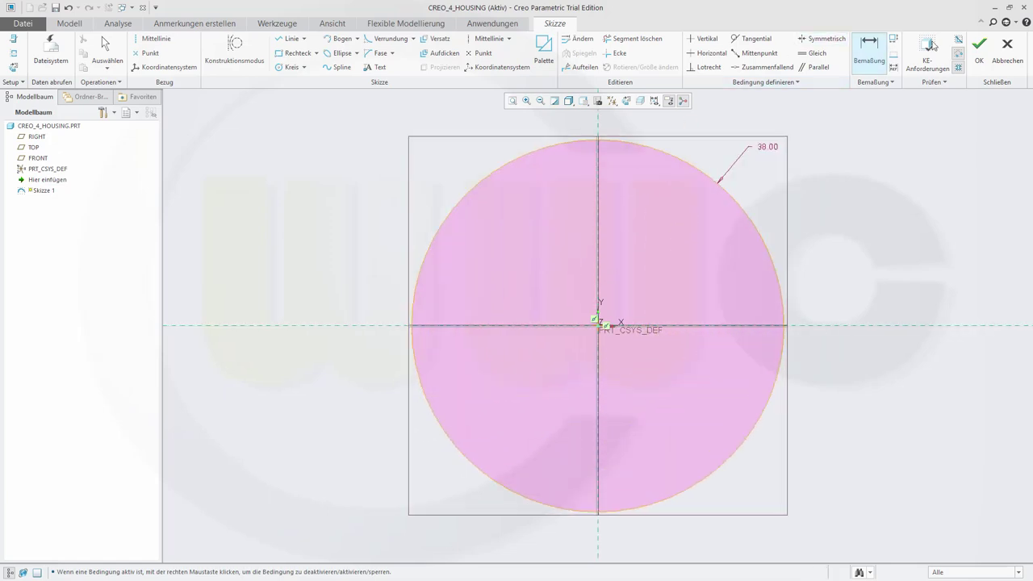
{"action": "left_click", "coordinate": [979, 48]}
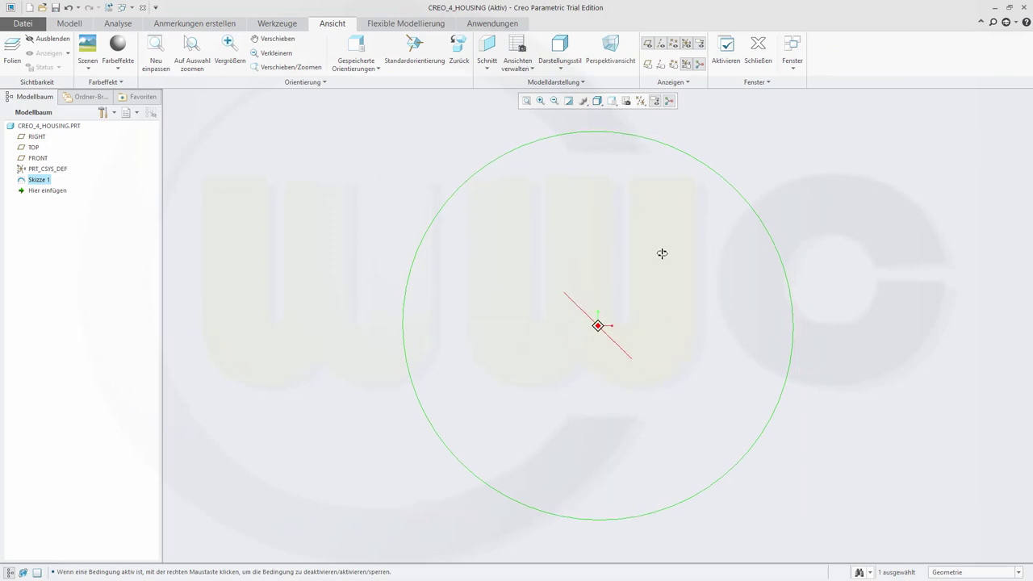
Extrude the circle sketch symmetrically about its plane with a total depth of 33.5
{"action": "middle_click_drag", "start_coordinate": [662, 253], "coordinate": [612, 233]}
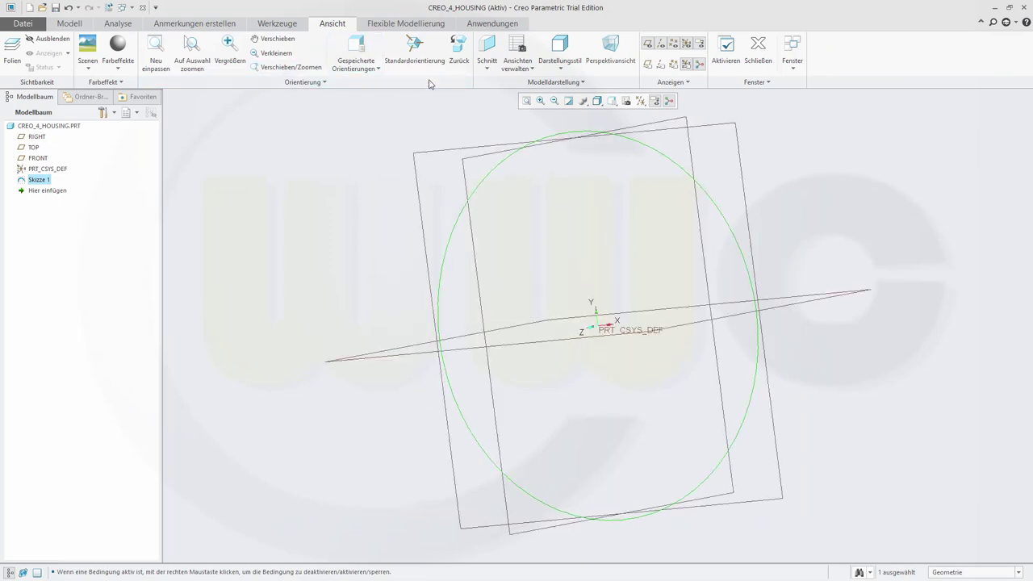
{"action": "left_click", "coordinate": [69, 24]}
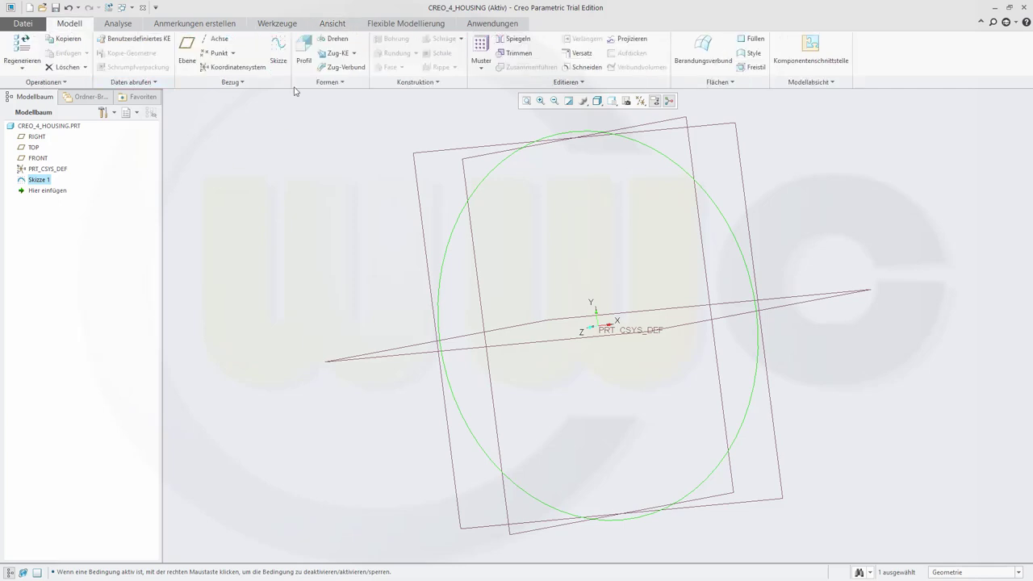
{"action": "left_click", "coordinate": [303, 53]}
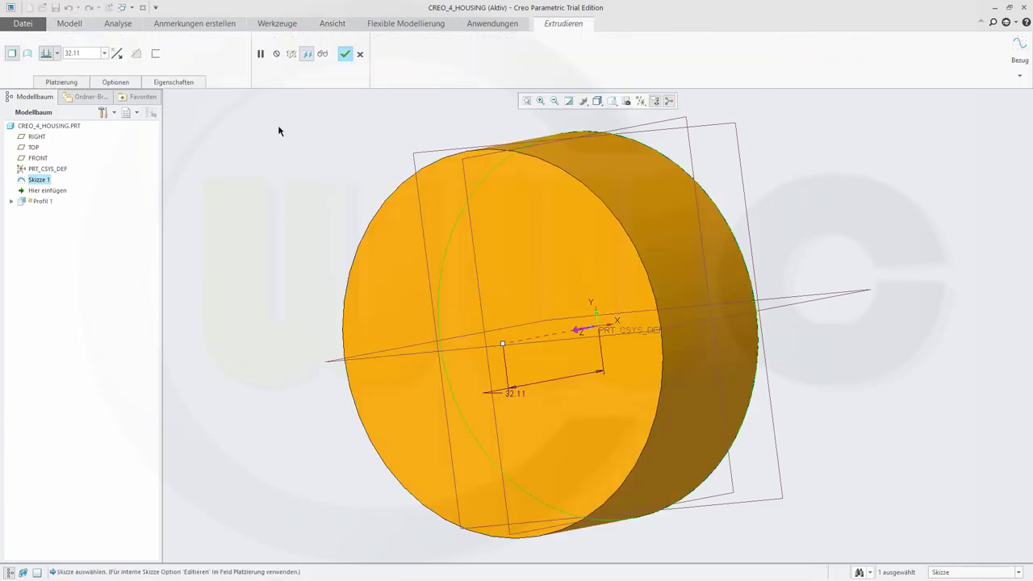
{"action": "left_click", "coordinate": [114, 83]}
{"action": "left_click", "coordinate": [191, 125]}
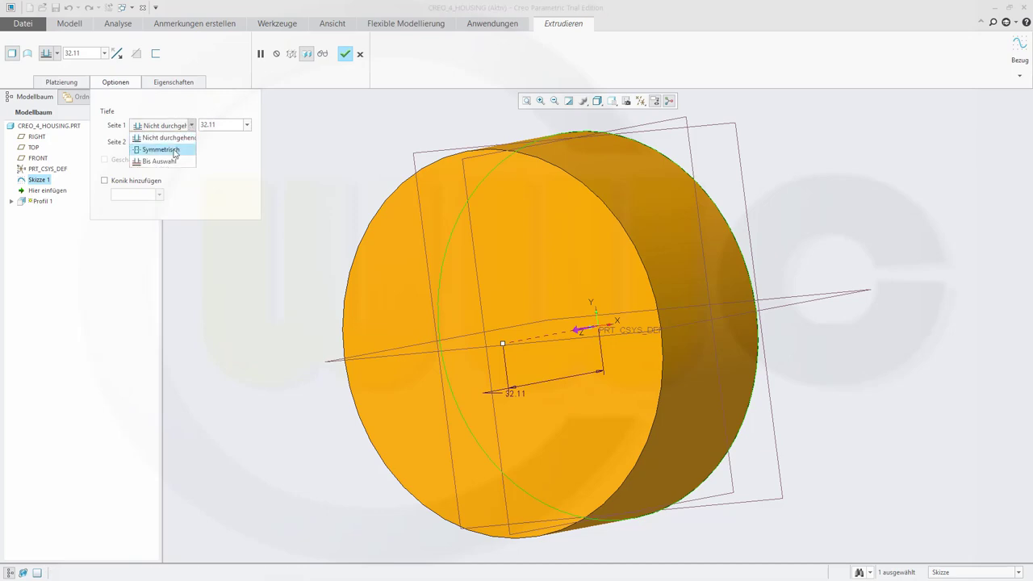
{"action": "left_click", "coordinate": [162, 150]}
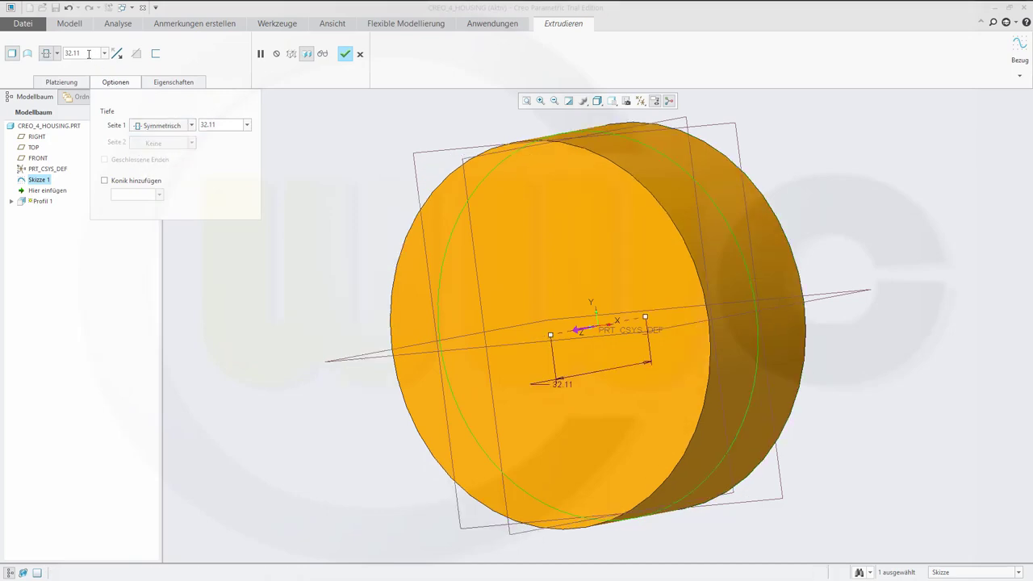
{"action": "double_click", "coordinate": [219, 125]}
{"action": "type", "text": "33"}
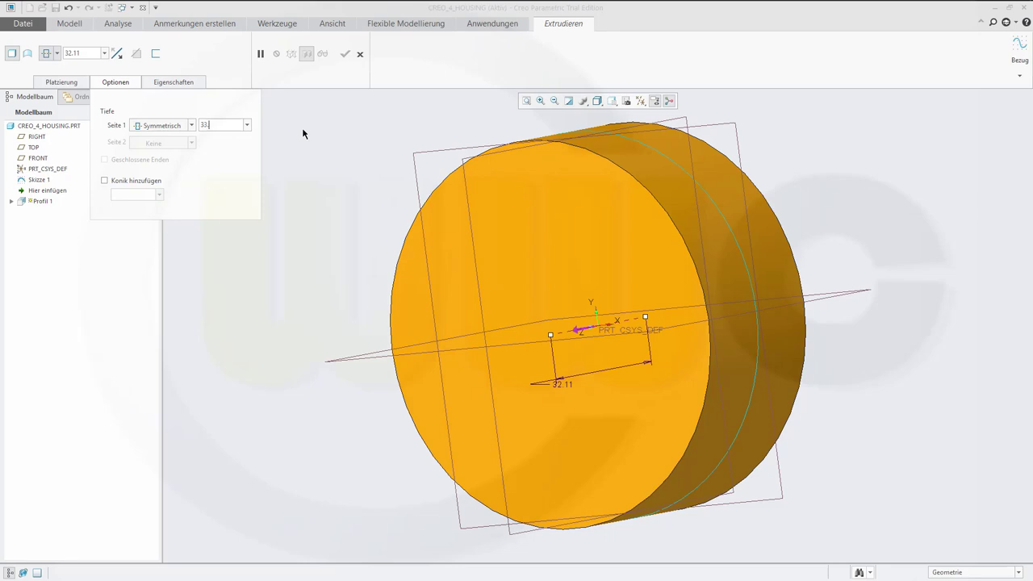
{"action": "type", "text": ".5"}
{"action": "key", "text": "Return"}
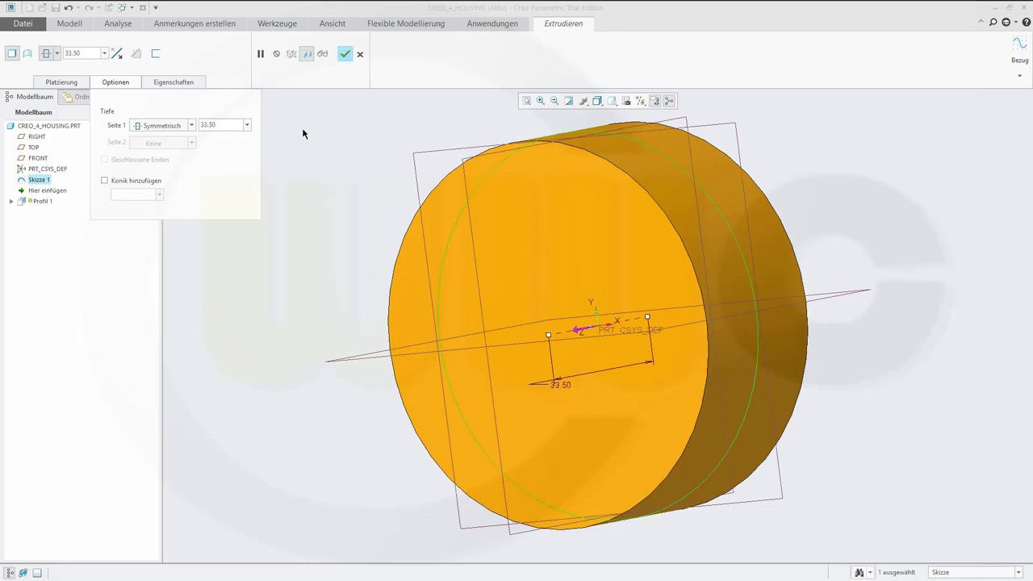
{"action": "left_click", "coordinate": [345, 54]}
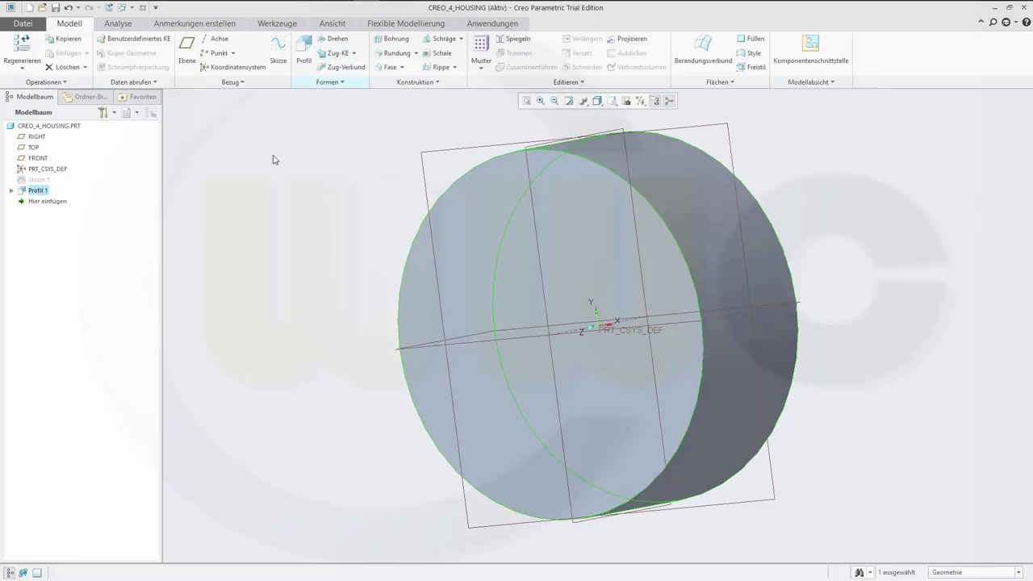
Edit the cylinder's base sketch and set the circle's radius to 19
{"action": "left_click", "coordinate": [24, 179]}
{"action": "left_click", "coordinate": [41, 114]}
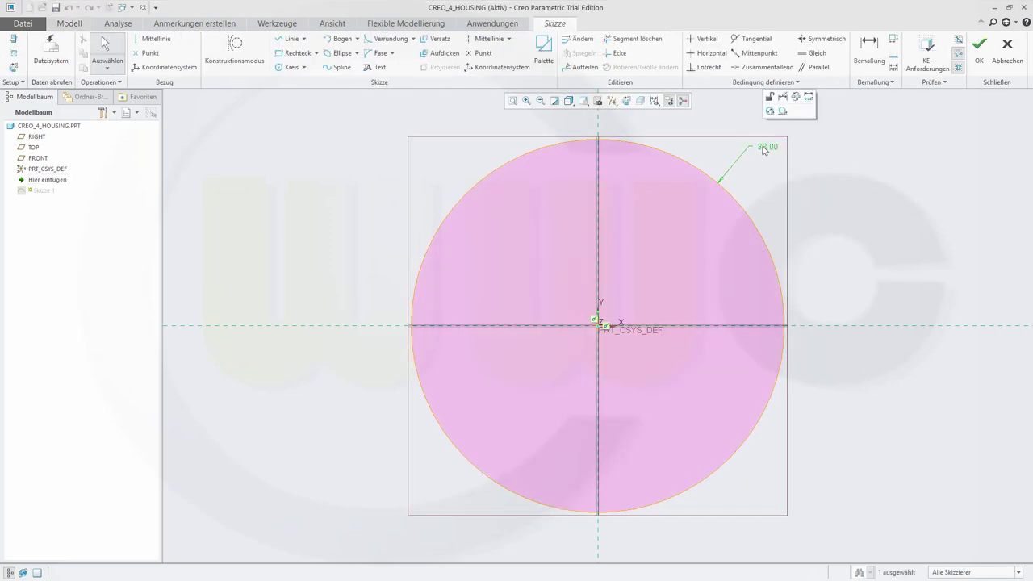
{"action": "double_click", "coordinate": [764, 150]}
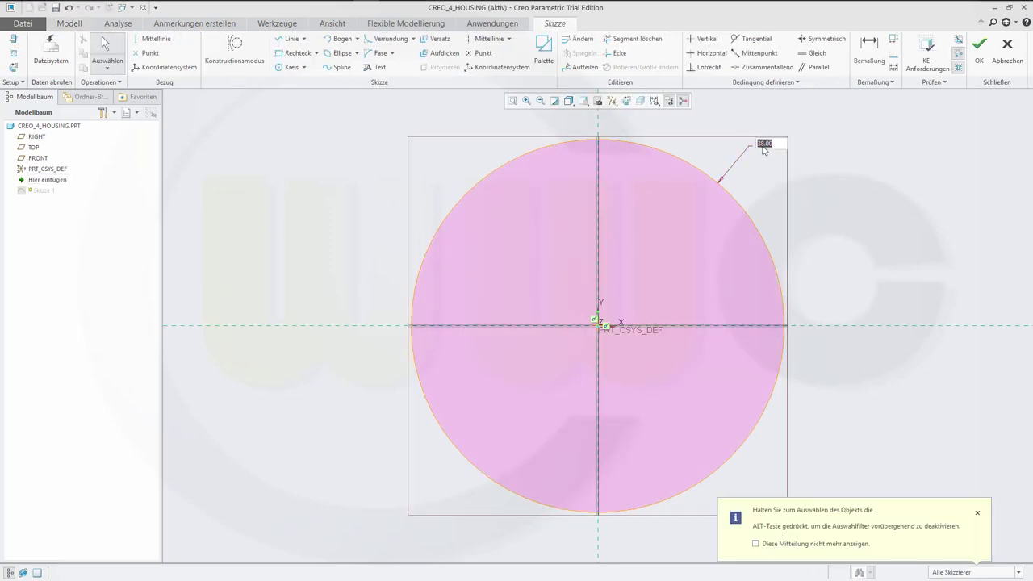
{"action": "type", "text": "19"}
{"action": "key", "text": "Return"}
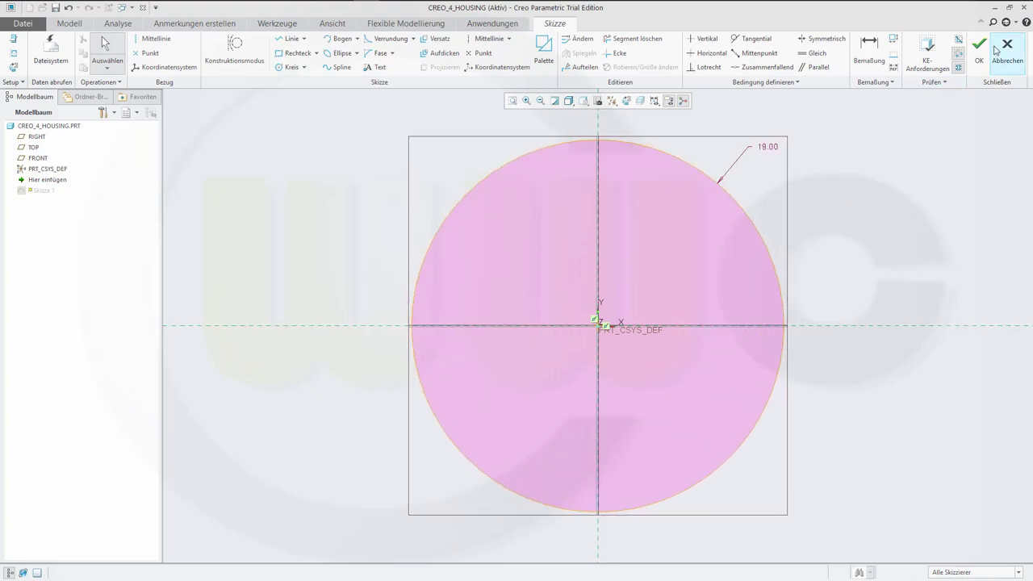
{"action": "left_click", "coordinate": [978, 49]}
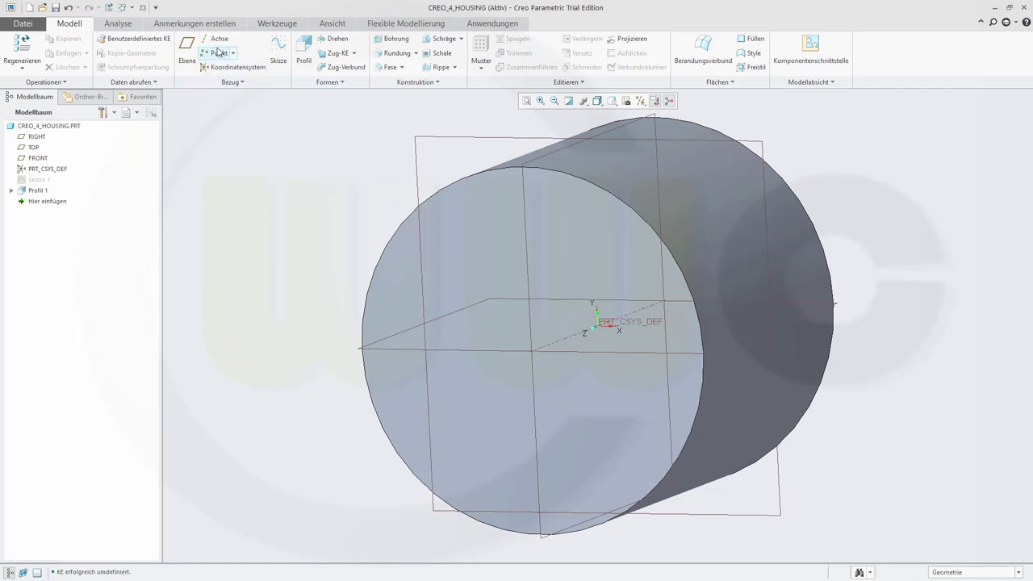
Create a datum plane offset from the FRONT plane by 33.5/2, level with the cylinder's front face
{"action": "left_click", "coordinate": [187, 49]}
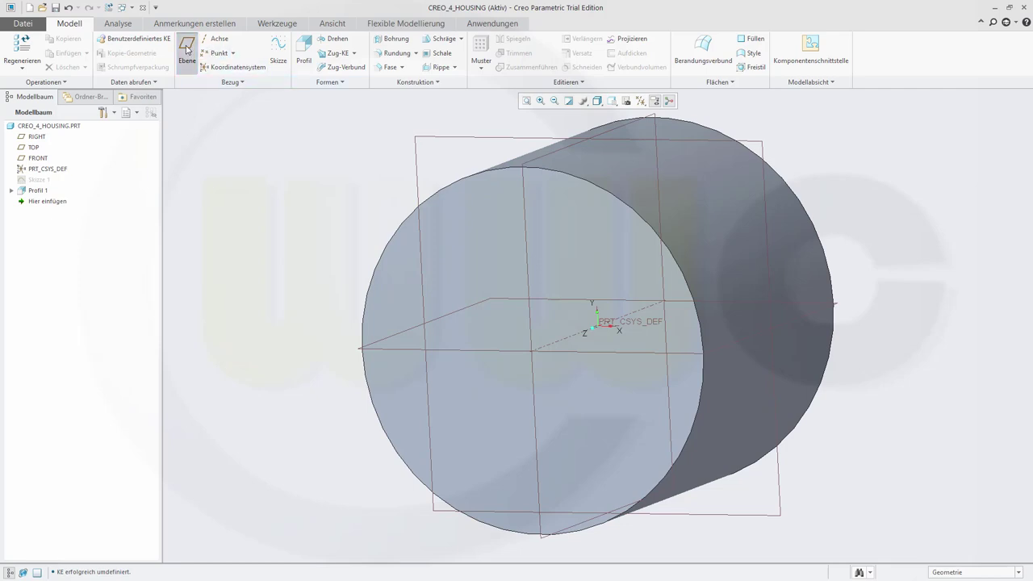
{"action": "left_click", "coordinate": [476, 142]}
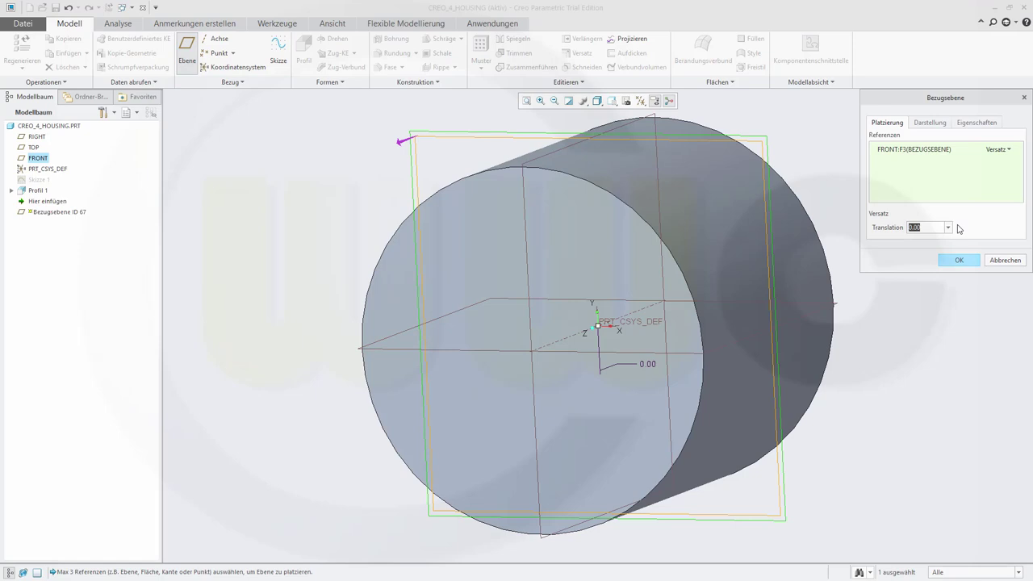
{"action": "type", "text": "3"}
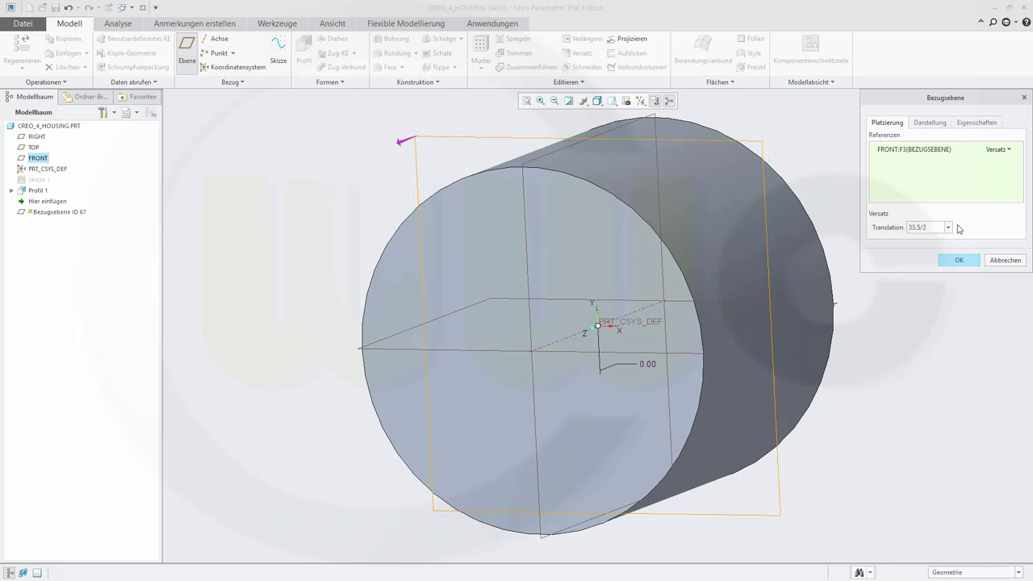
{"action": "type", "text": "3.5/2"}
{"action": "key", "text": "Return"}
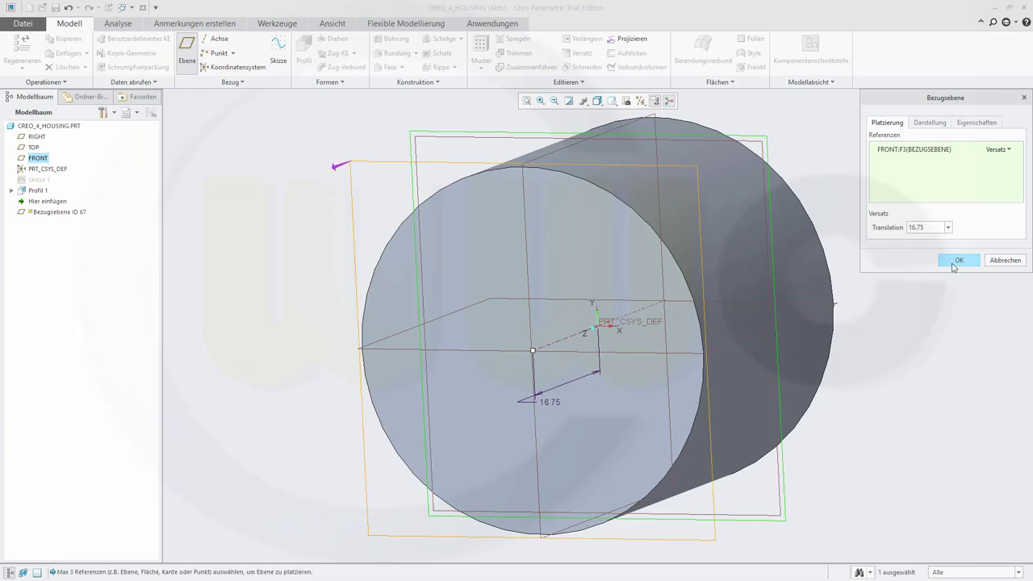
{"action": "left_click", "coordinate": [960, 260]}
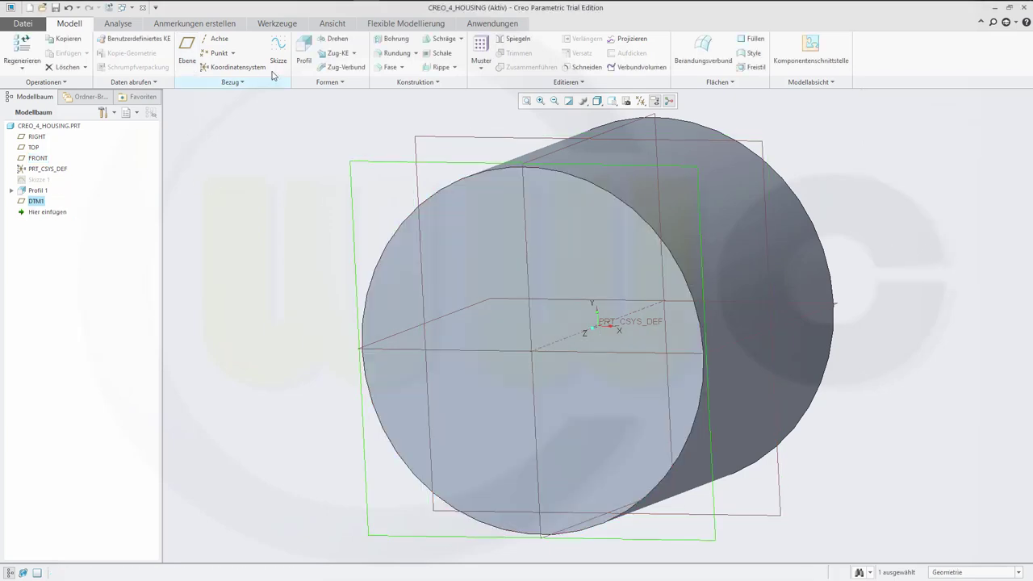
Start a sketch on the new offset datum plane and draw a rectangle about 5.9 high across the upper part of the cylinder
{"action": "left_click", "coordinate": [279, 50]}
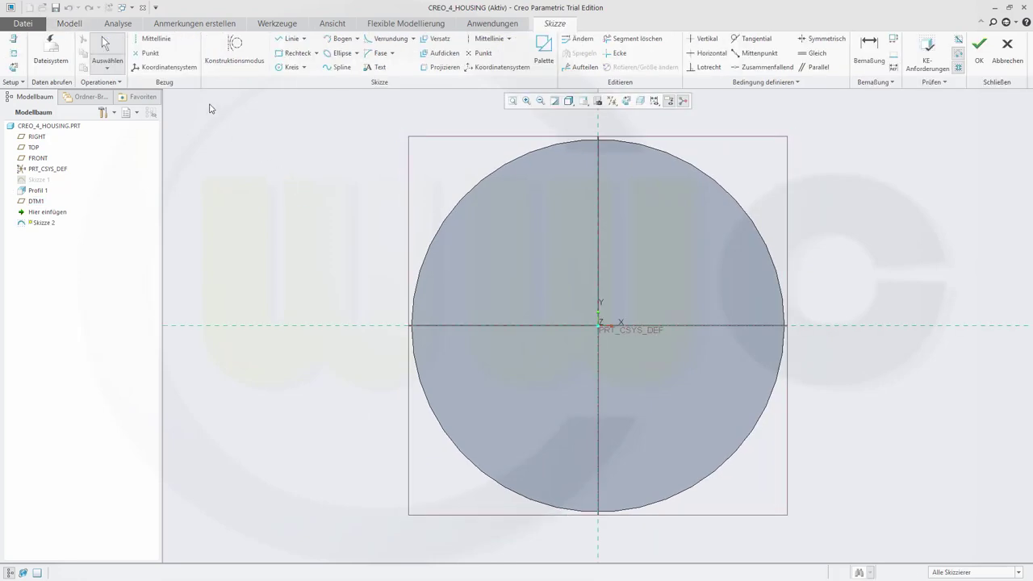
{"action": "left_click", "coordinate": [283, 54]}
{"action": "mouse_move", "coordinate": [342, 175]}
{"action": "middle_mouse_down"}
{"action": "mouse_move", "coordinate": [342, 231]}
{"action": "mouse_move", "coordinate": [340, 189]}
{"action": "mouse_move", "coordinate": [346, 196]}
{"action": "mouse_move", "coordinate": [403, 155]}
{"action": "middle_mouse_up"}
{"action": "left_click", "coordinate": [443, 152]}
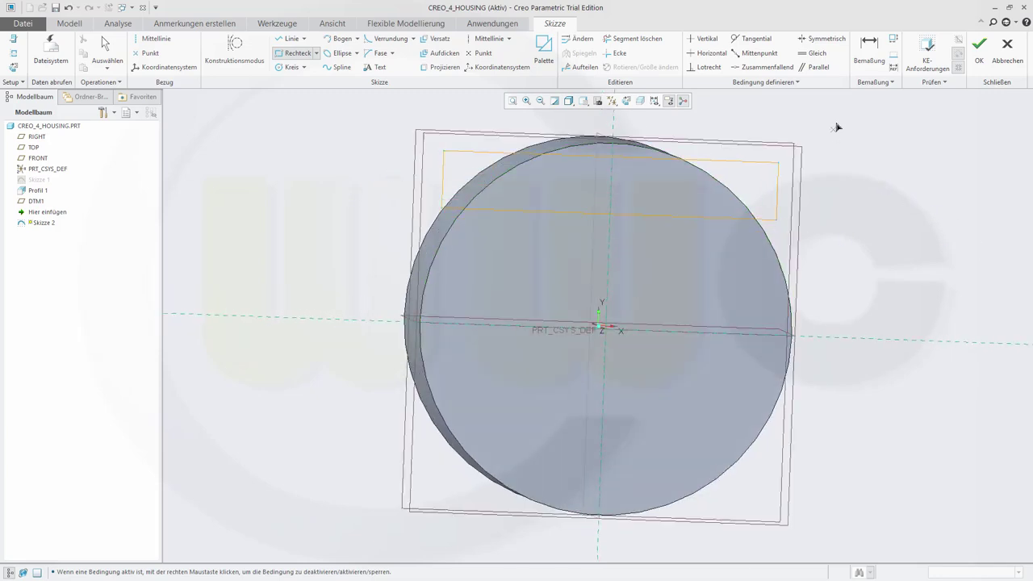
Dimension the rectangle's height and set it to 8
{"action": "left_click", "coordinate": [869, 50]}
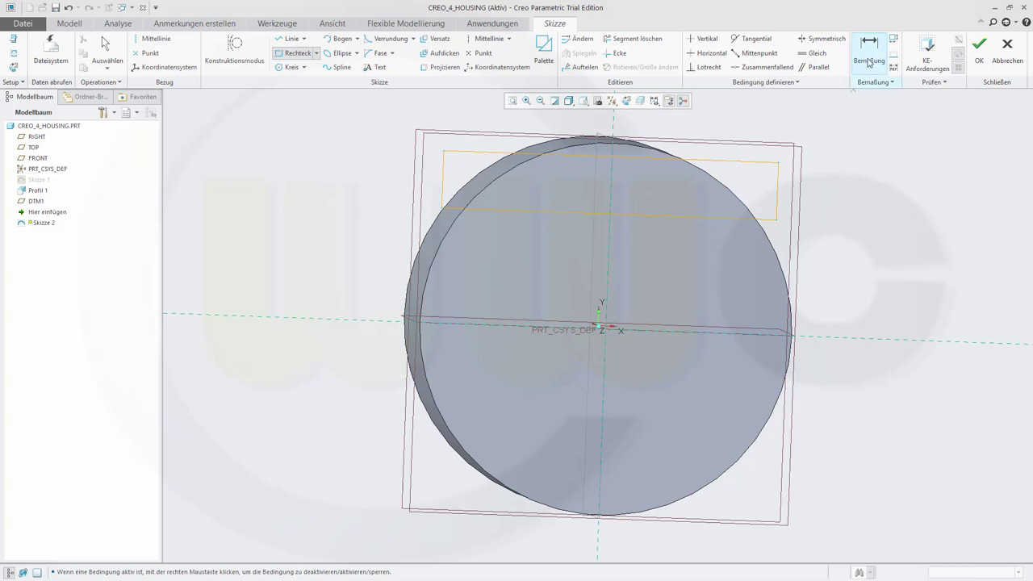
{"action": "left_click", "coordinate": [473, 154]}
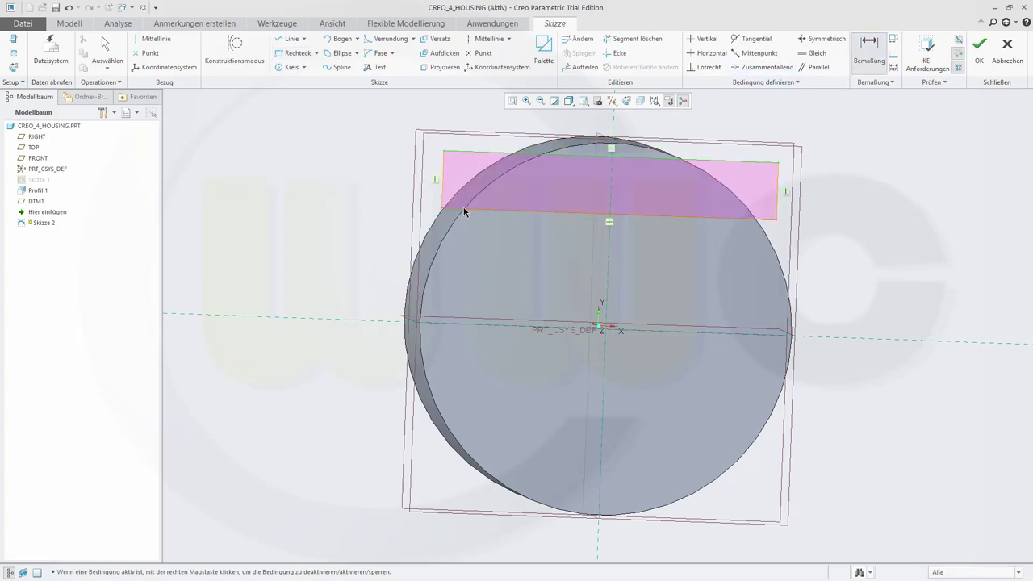
{"action": "middle_click", "coordinate": [375, 186]}
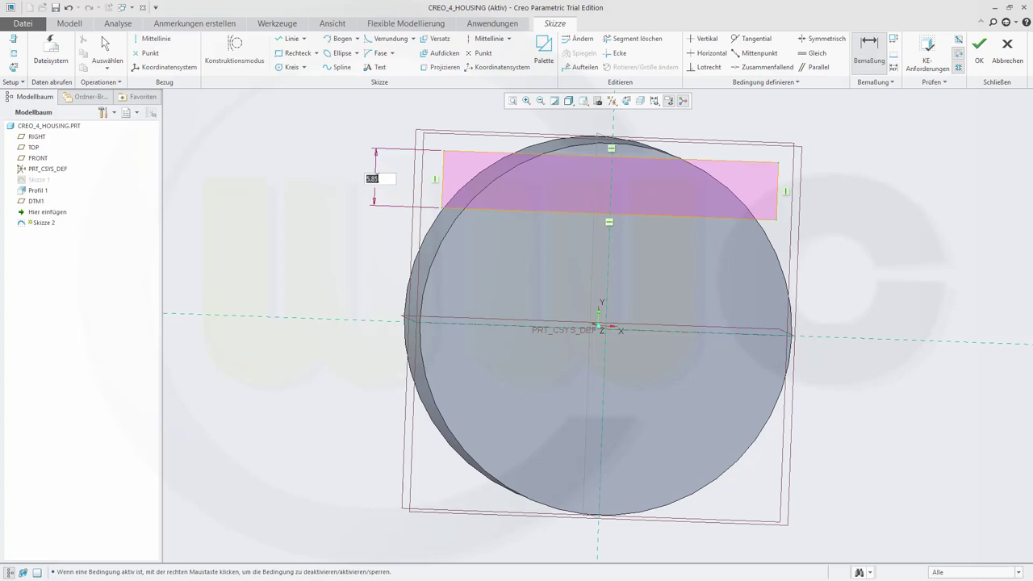
{"action": "type", "text": "8"}
{"action": "key", "text": "Return"}
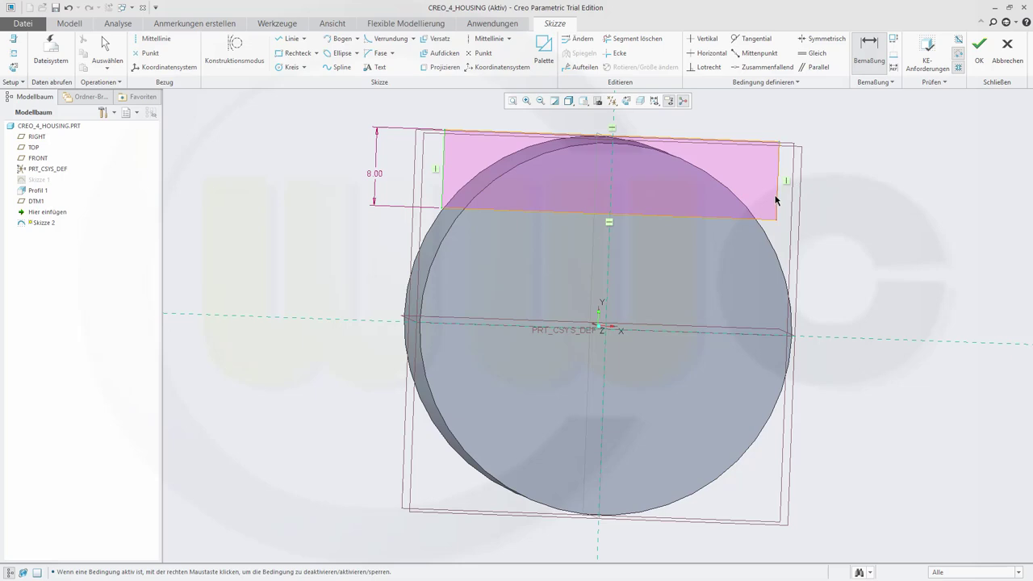
Dimension the rectangle's upper edge and set its width to 38
{"action": "left_click", "coordinate": [688, 132]}
{"action": "middle_click", "coordinate": [683, 126]}
{"action": "type", "text": "38"}
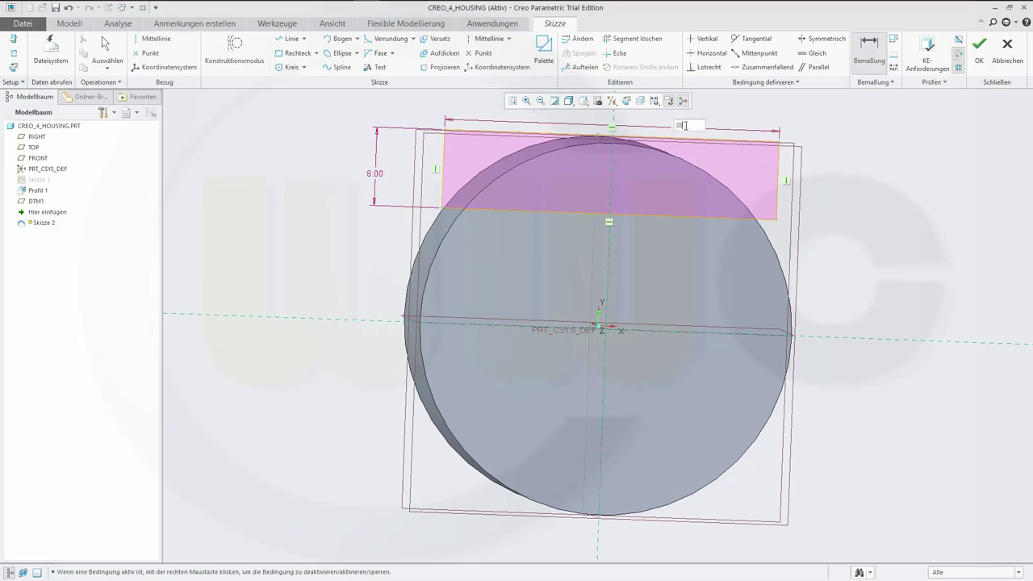
{"action": "key", "text": "Return"}
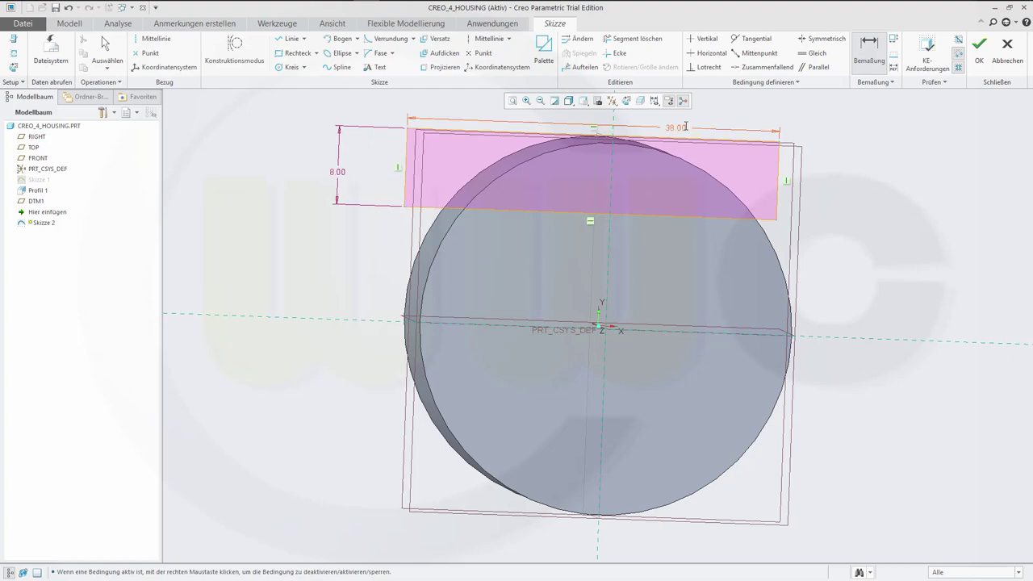
{"action": "middle_click", "coordinate": [780, 272]}
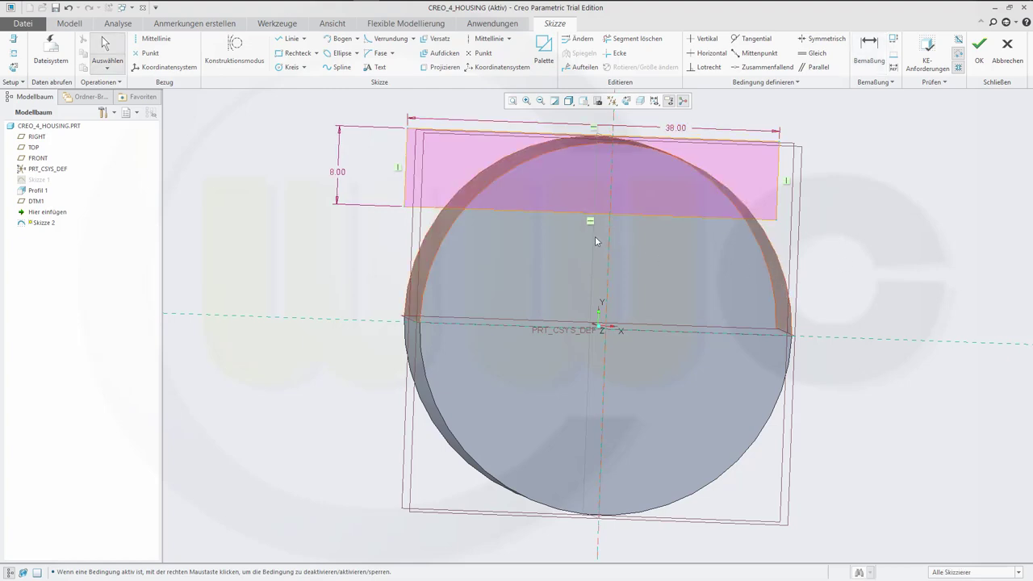
Dimension the distance from the rectangle's upper edge to the horizontal reference and set it to 19
{"action": "left_click", "coordinate": [869, 50]}
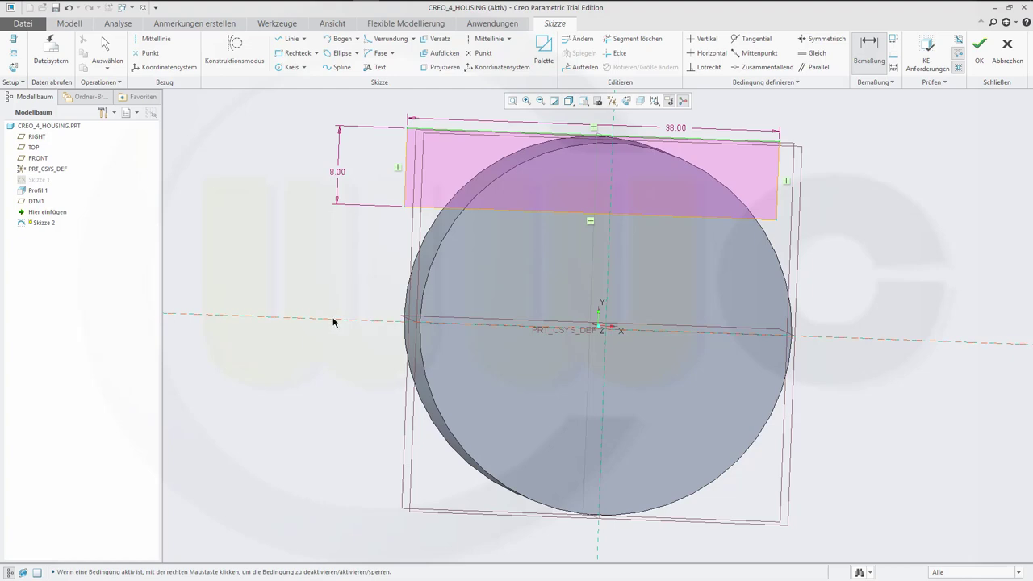
{"action": "middle_click", "coordinate": [350, 255]}
{"action": "type", "text": "19.5"}
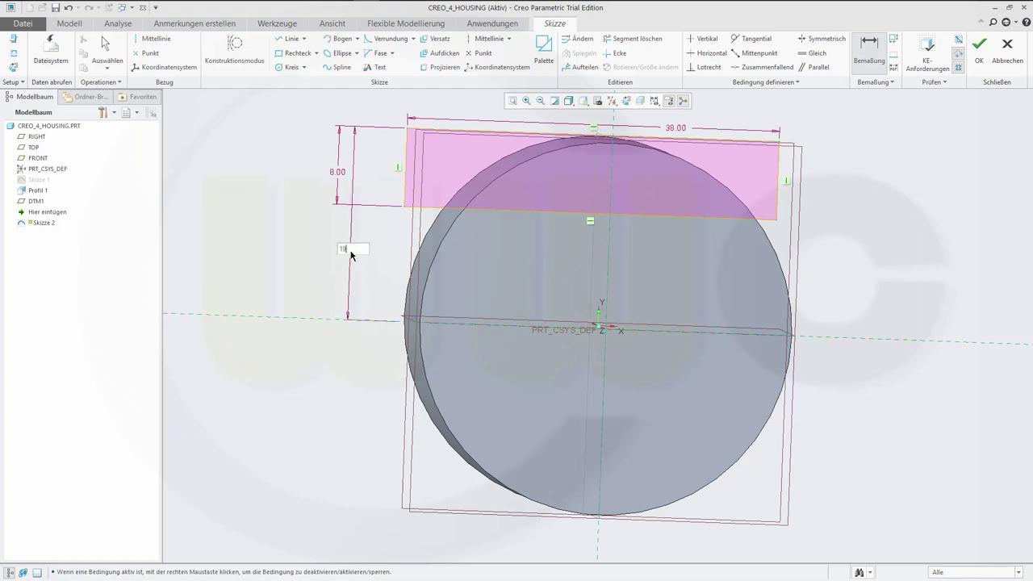
{"action": "key", "text": "Return"}
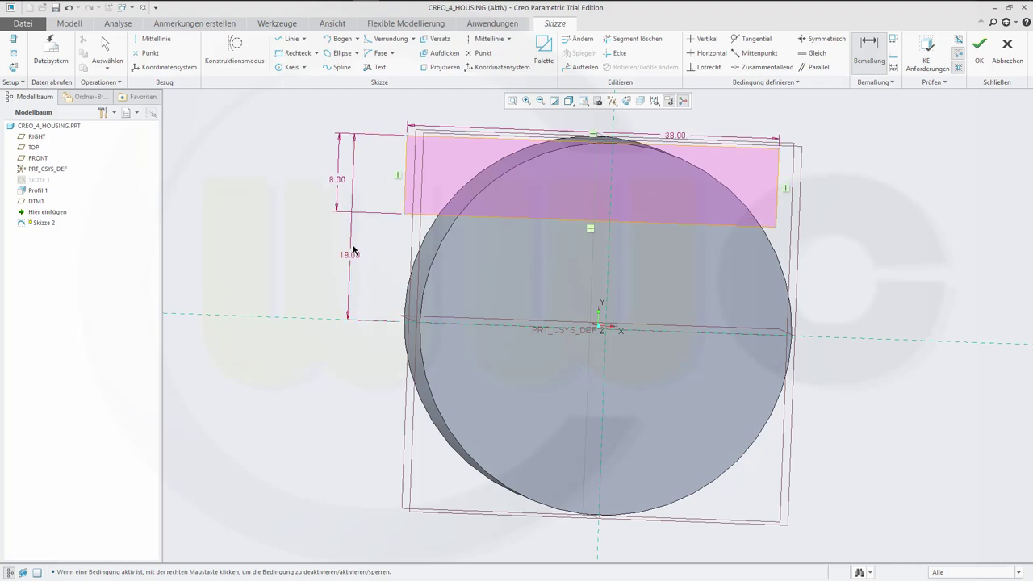
{"action": "middle_click", "coordinate": [353, 250]}
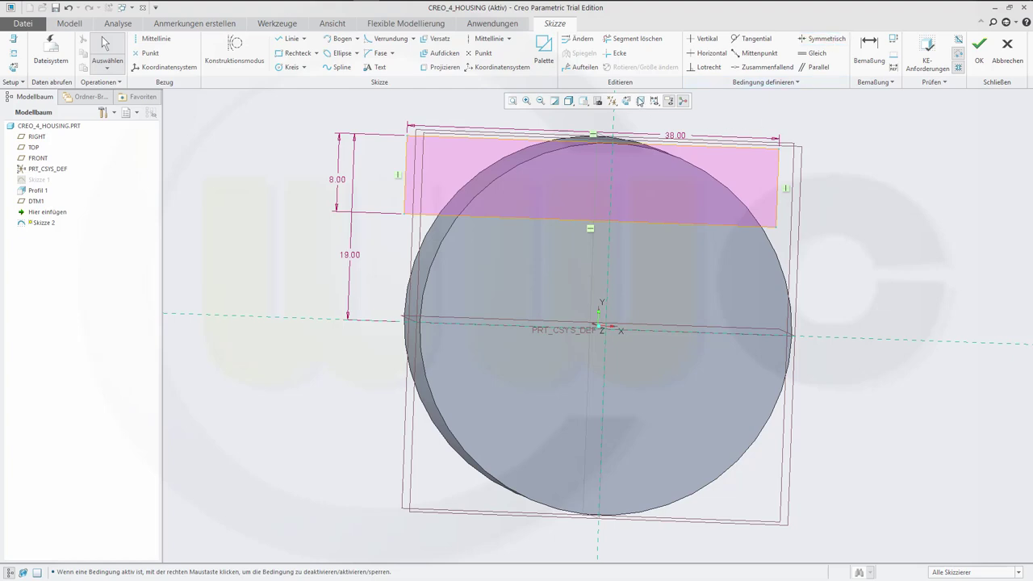
Draw a vertical centreline through the origin, make the rectangle's upper corners symmetric about it, and finish the sketch
{"action": "left_click", "coordinate": [492, 40]}
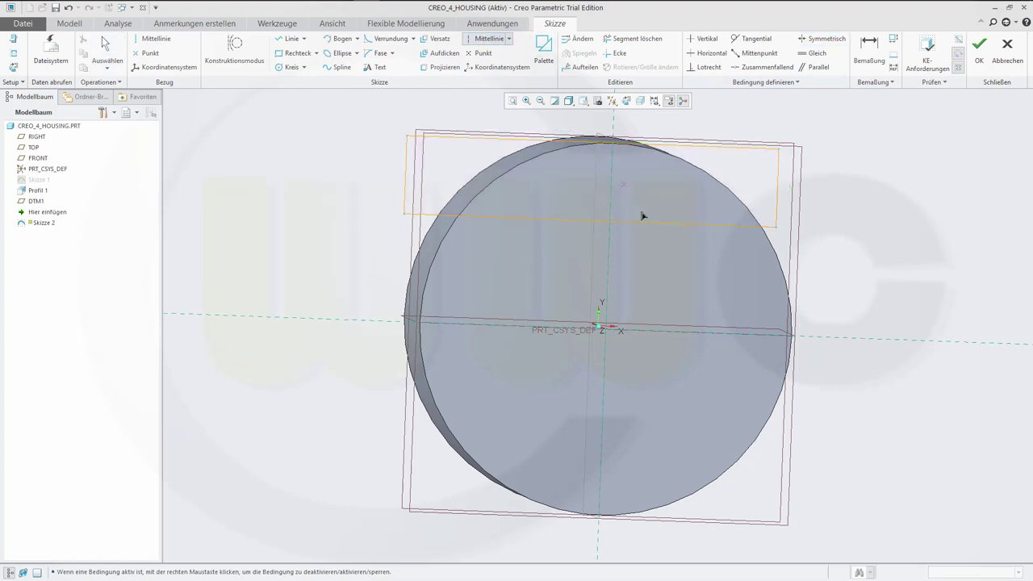
{"action": "left_click", "coordinate": [602, 330]}
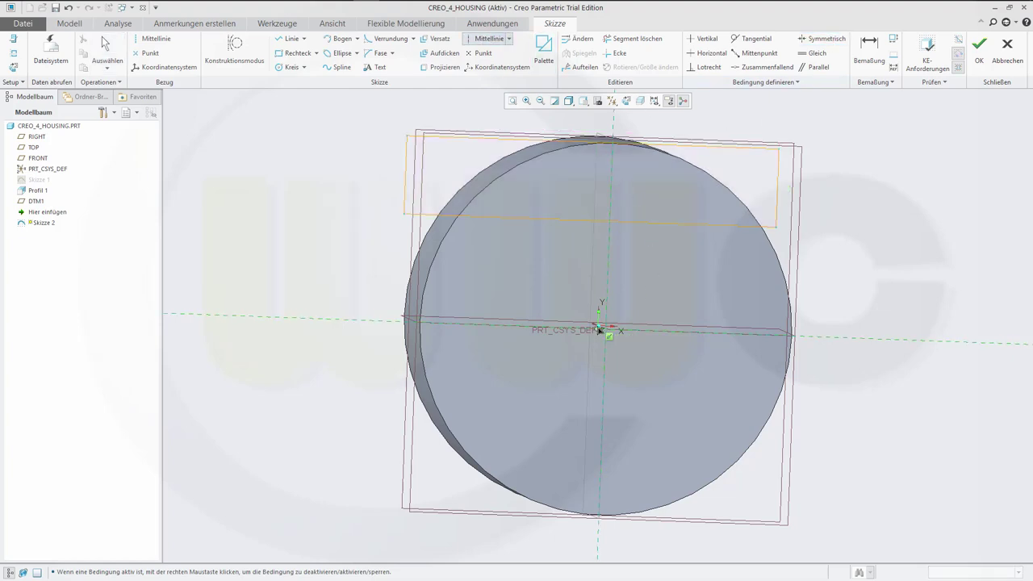
{"action": "left_click", "coordinate": [608, 127]}
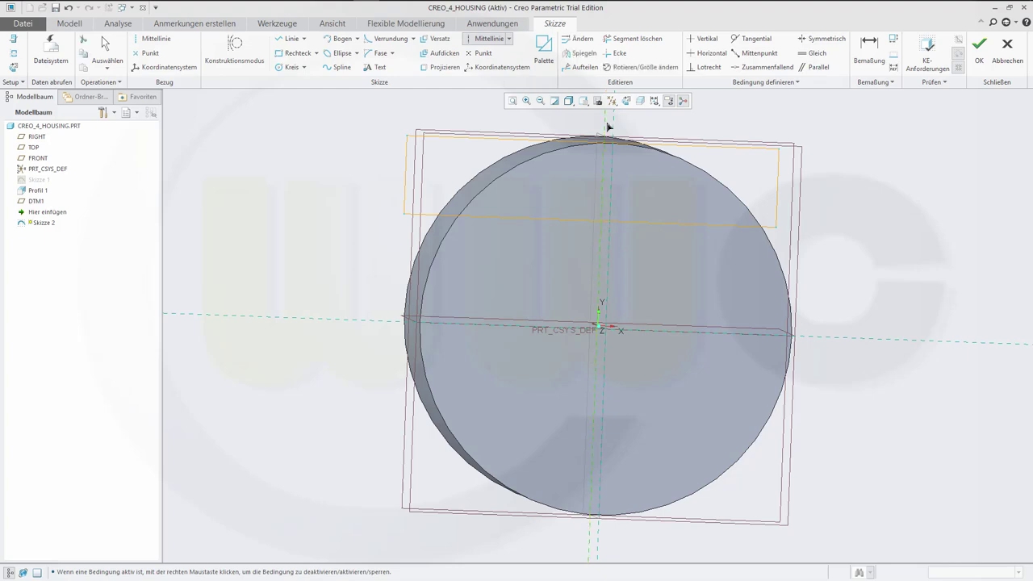
{"action": "left_click", "coordinate": [824, 42]}
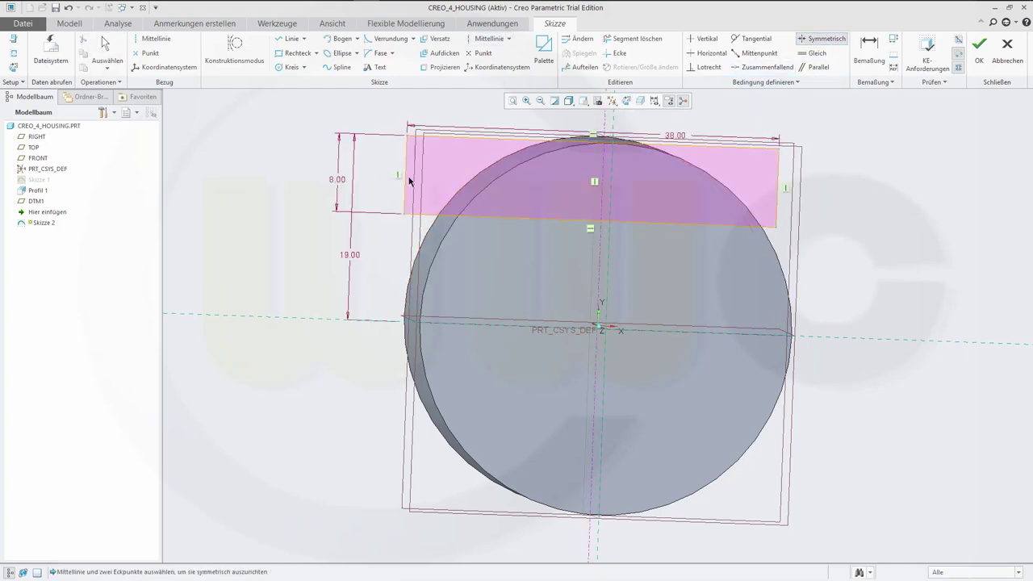
{"action": "left_click", "coordinate": [407, 138]}
{"action": "left_click", "coordinate": [607, 186]}
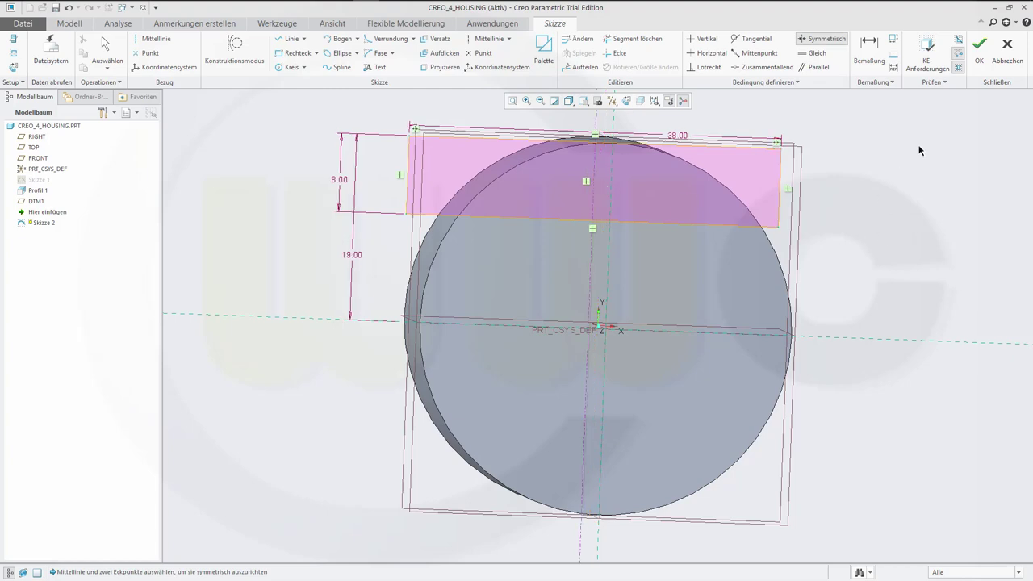
{"action": "left_click", "coordinate": [979, 49]}
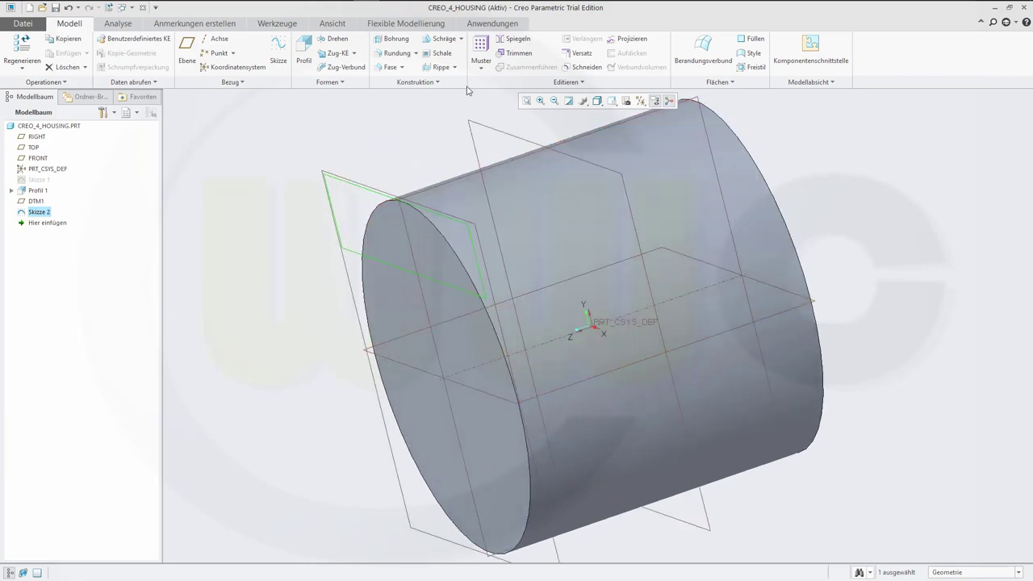
Extrude the rectangle sketch 10 deep, with the direction reversed so the block runs back along the cylinder
{"action": "left_click", "coordinate": [304, 50]}
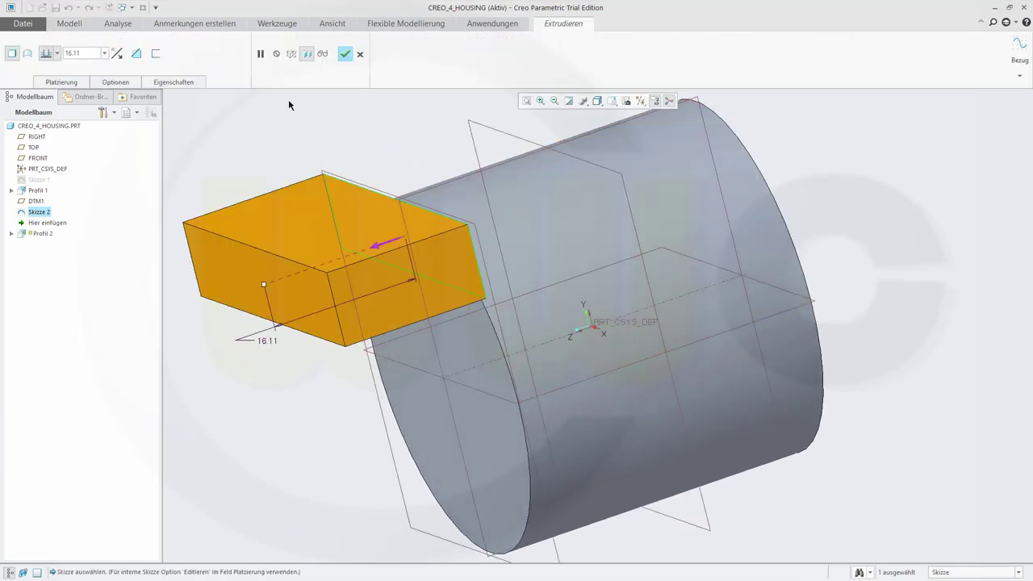
{"action": "left_click", "coordinate": [117, 55]}
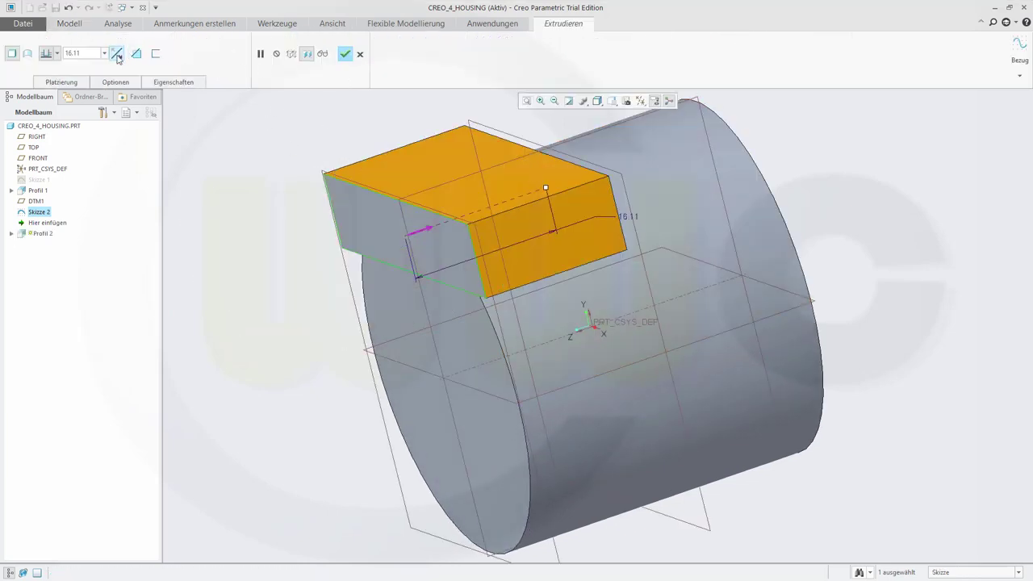
{"action": "double_click", "coordinate": [94, 53]}
{"action": "type", "text": "1"}
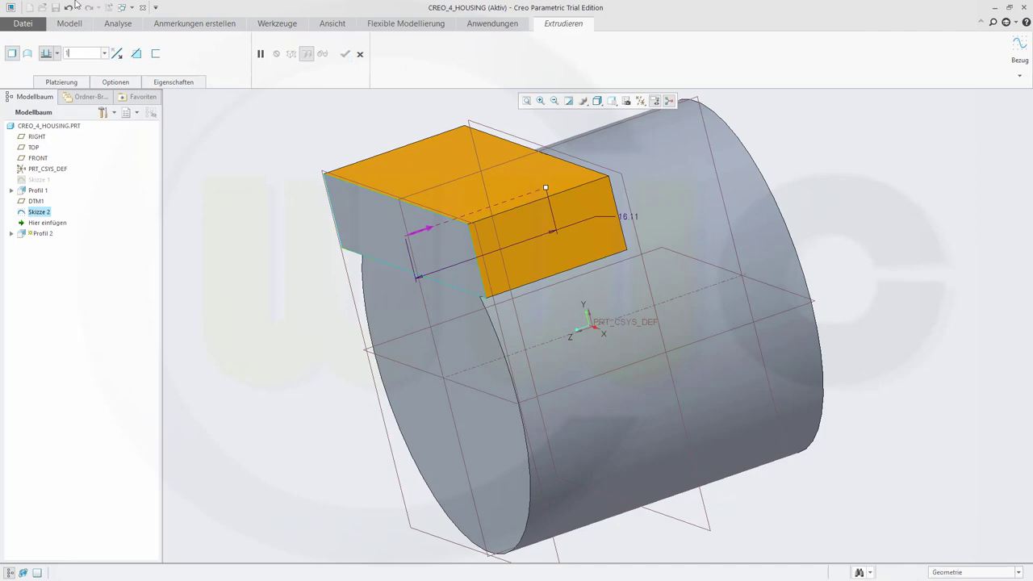
{"action": "type", "text": "0"}
{"action": "key", "text": "Return"}
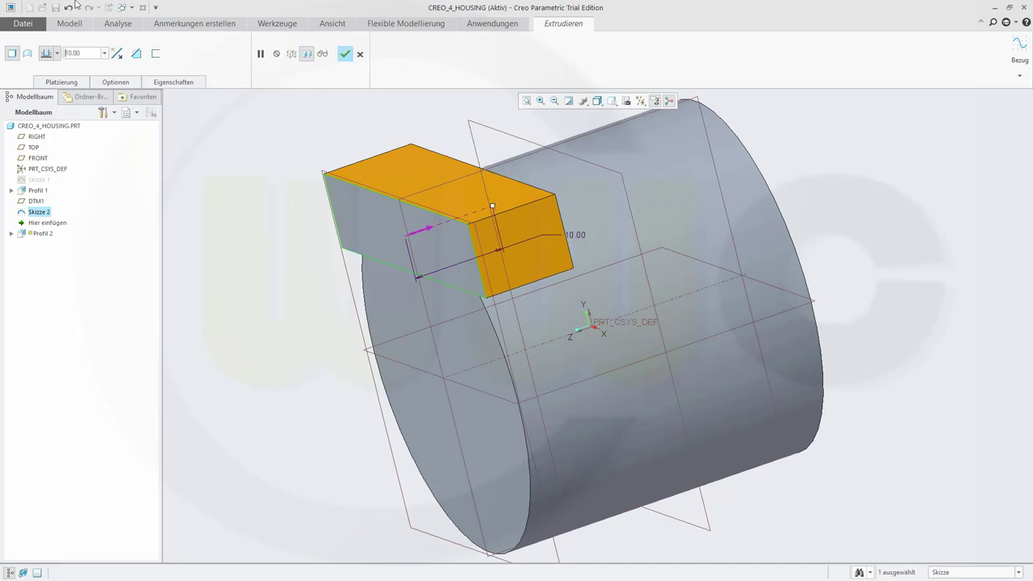
{"action": "left_click", "coordinate": [345, 54]}
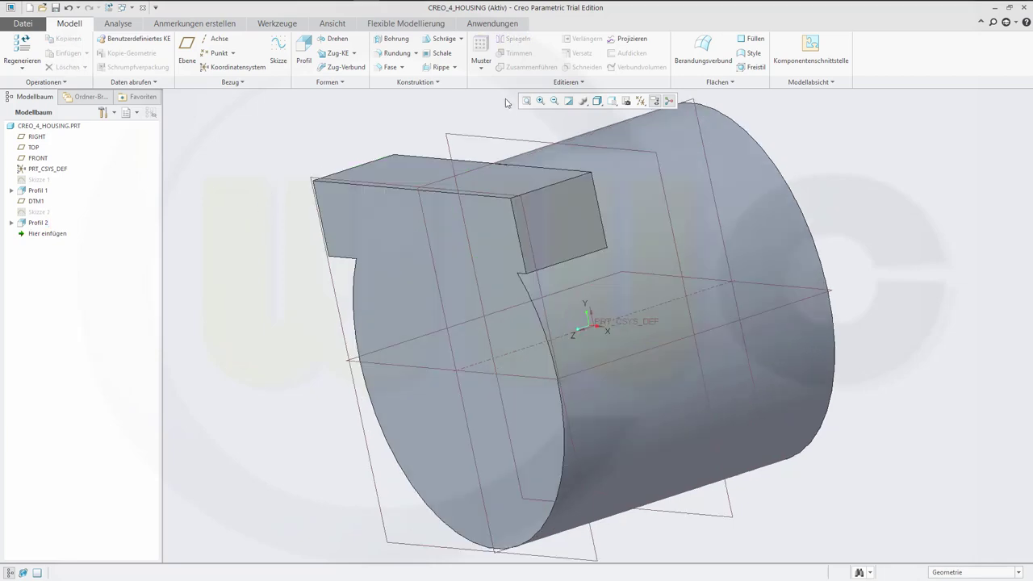
Round the block's four outer edges parallel to the cylinder axis with a radius of 4
{"action": "left_click", "coordinate": [396, 52]}
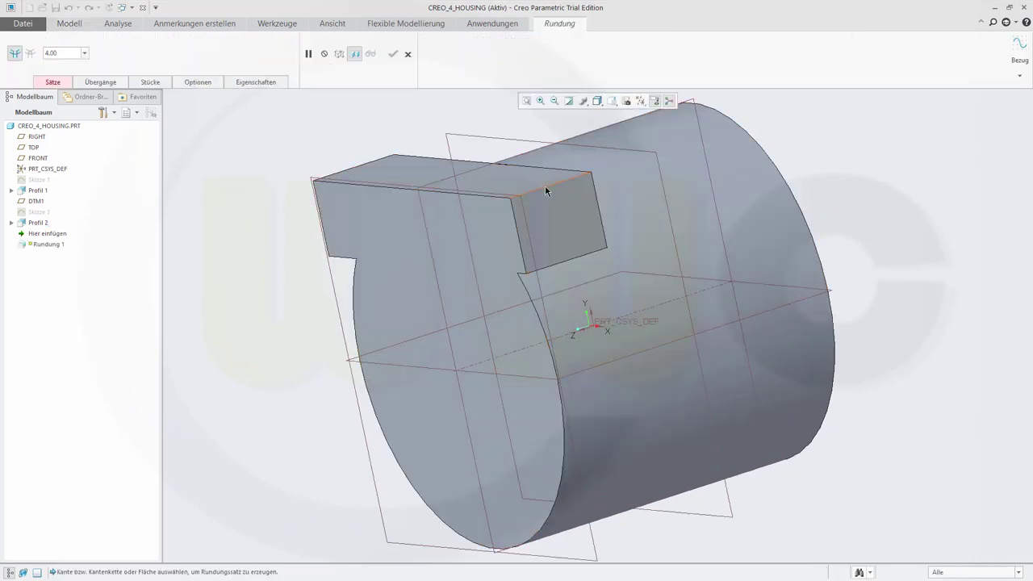
{"action": "left_click", "coordinate": [545, 185]}
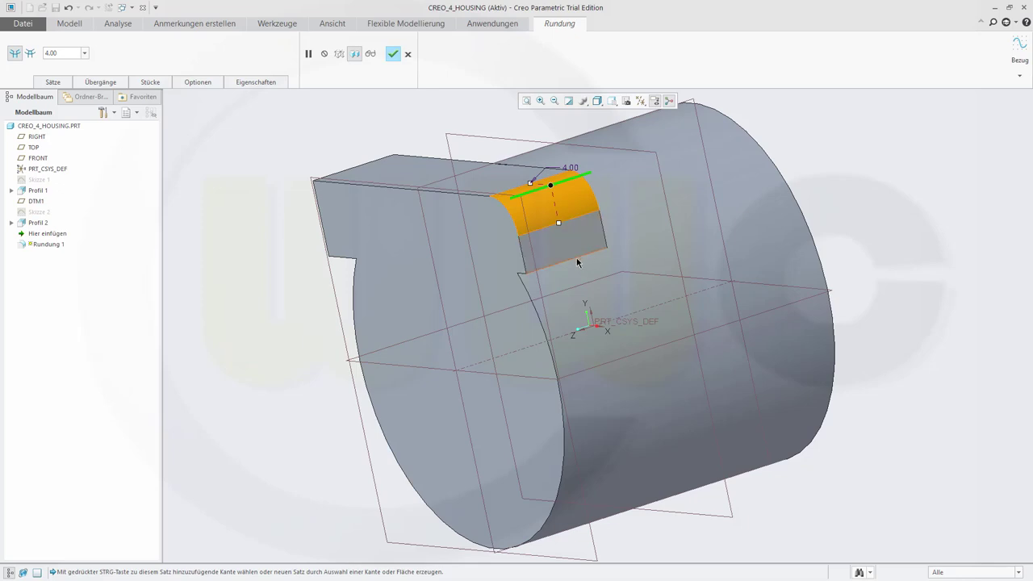
{"action": "left_click", "coordinate": [577, 262]}
{"action": "left_click", "coordinate": [345, 175]}
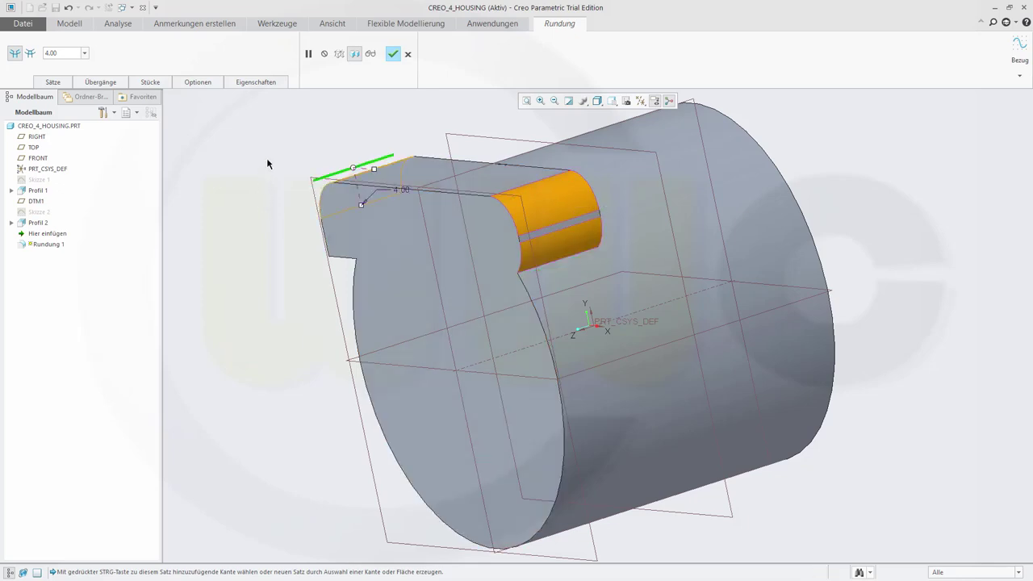
{"action": "middle_click_drag", "start_coordinate": [289, 197], "coordinate": [524, 229]}
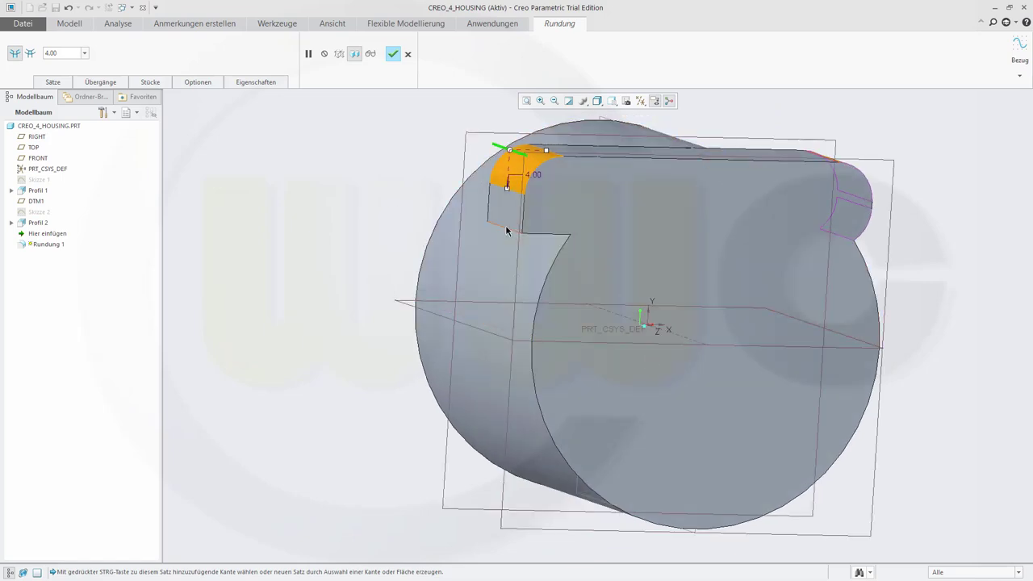
{"action": "left_click", "coordinate": [522, 229]}
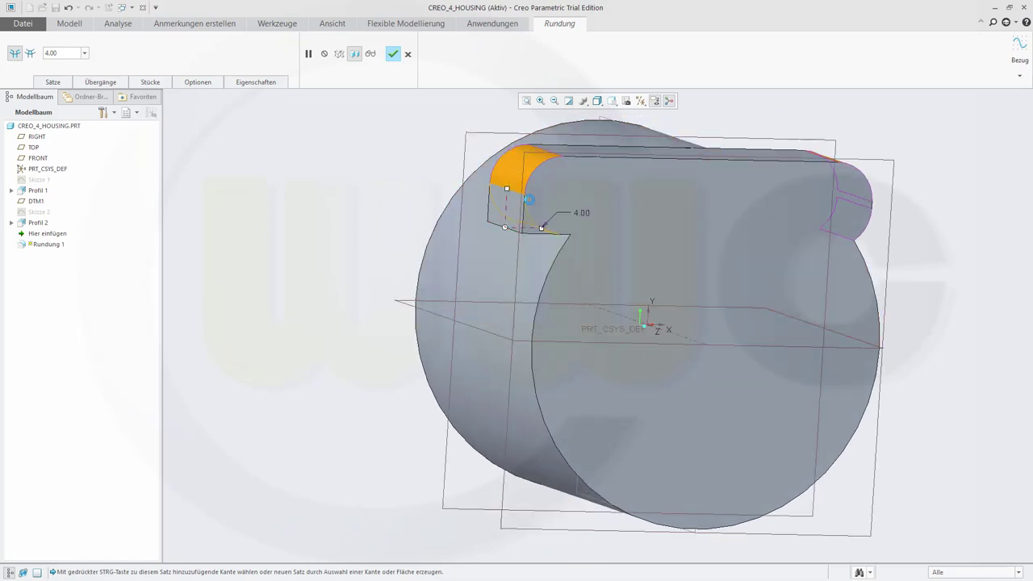
{"action": "left_click", "coordinate": [393, 54]}
Pattern the block extrusion by direction along the coordinate system's Z axis, reversed to run back along the cylinder, with a spacing of 23.5
{"action": "middle_click_drag", "start_coordinate": [790, 262], "coordinate": [573, 167]}
{"action": "left_click", "coordinate": [482, 66]}
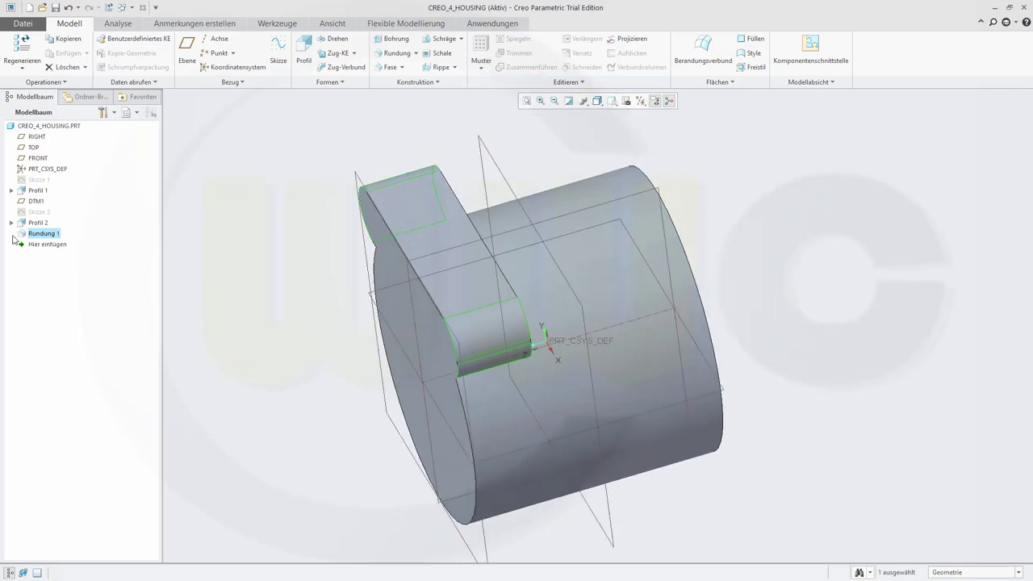
{"action": "left_click", "coordinate": [38, 224]}
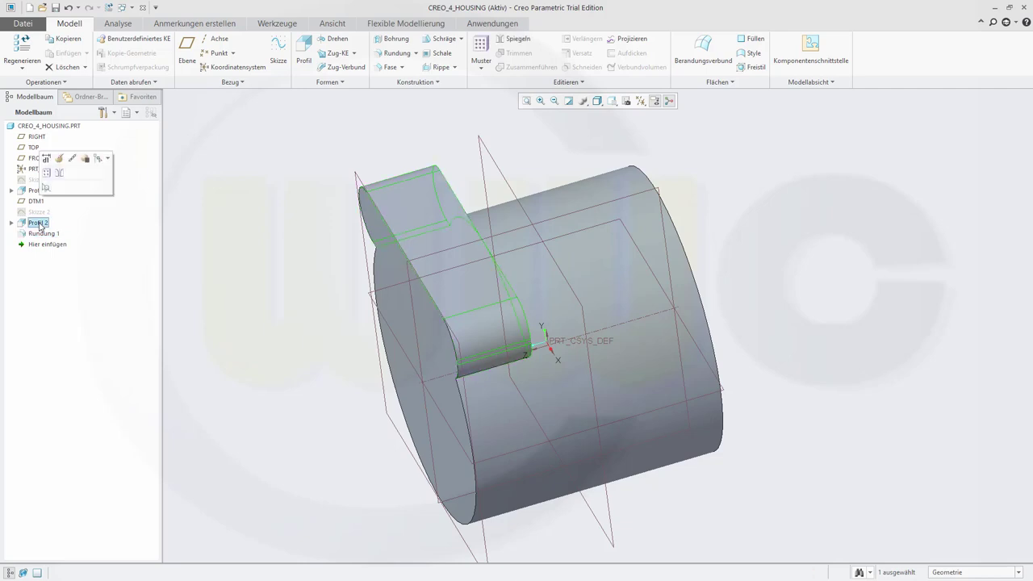
{"action": "left_click", "coordinate": [480, 47]}
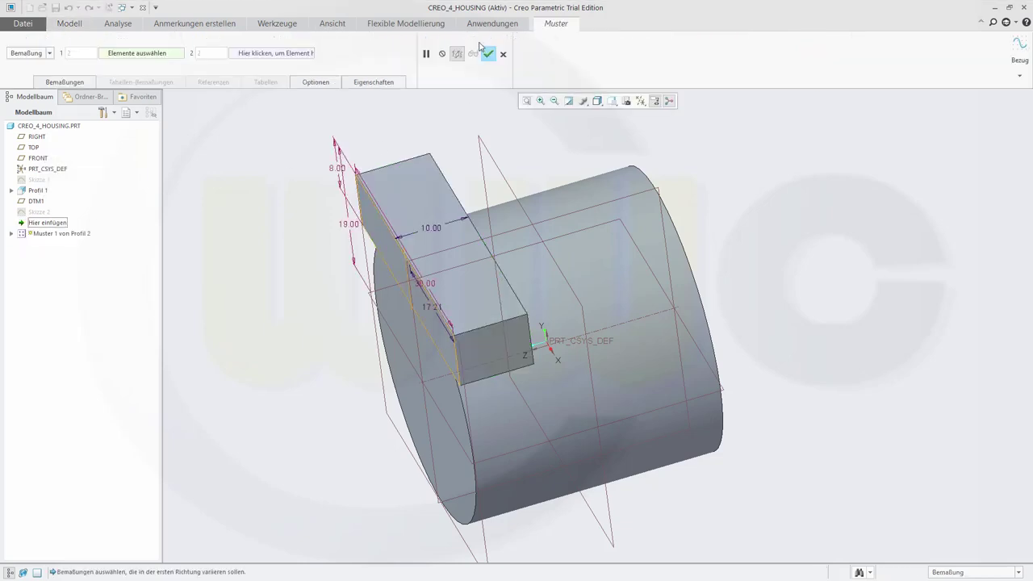
{"action": "left_click", "coordinate": [49, 54]}
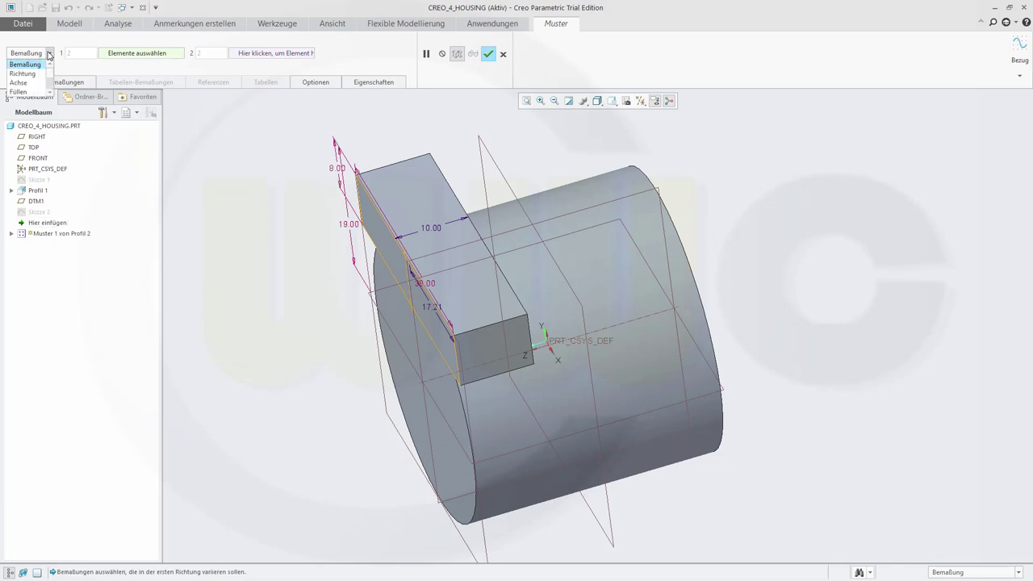
{"action": "left_click", "coordinate": [25, 71]}
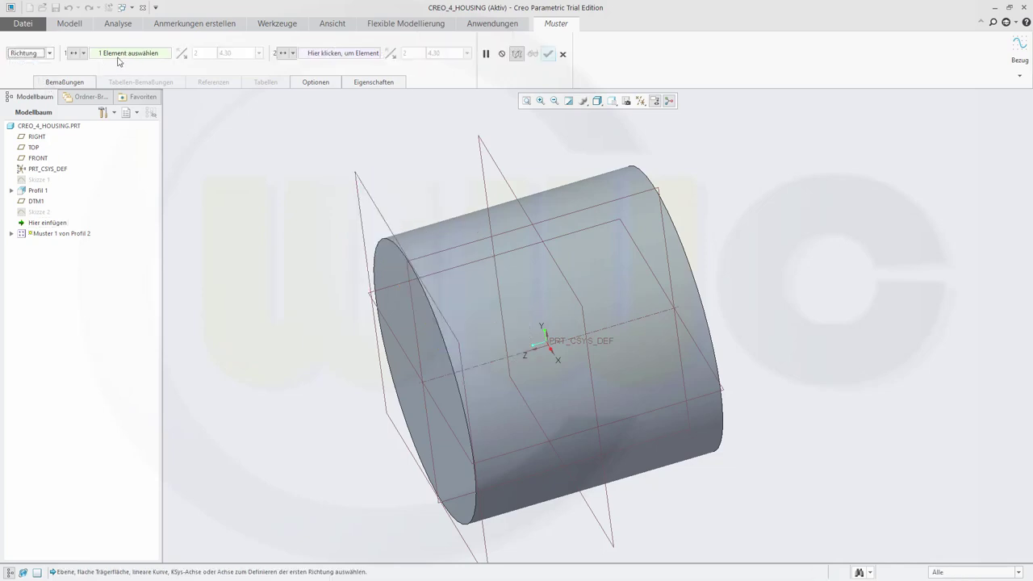
{"action": "left_click", "coordinate": [536, 353]}
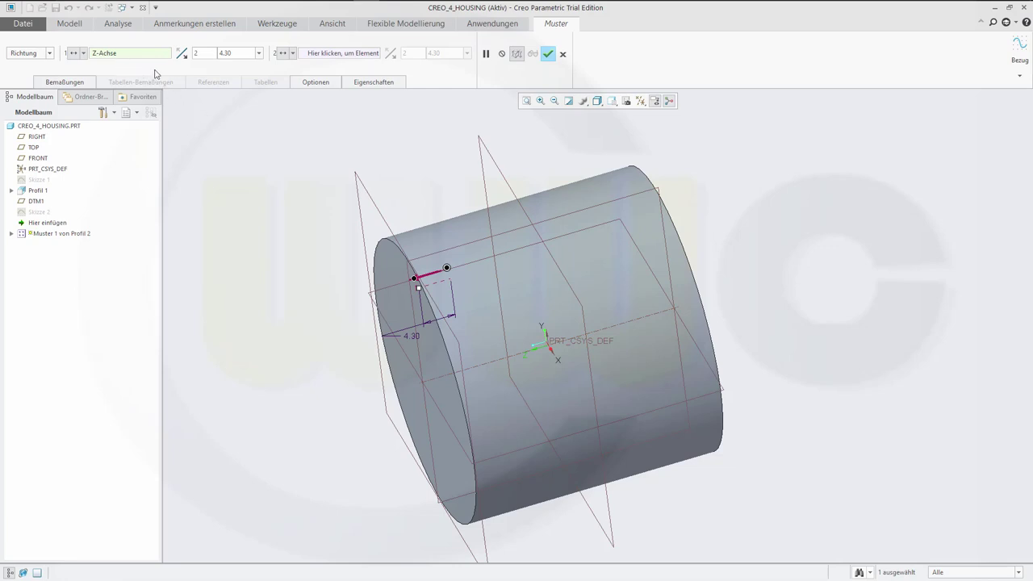
{"action": "left_click", "coordinate": [181, 53]}
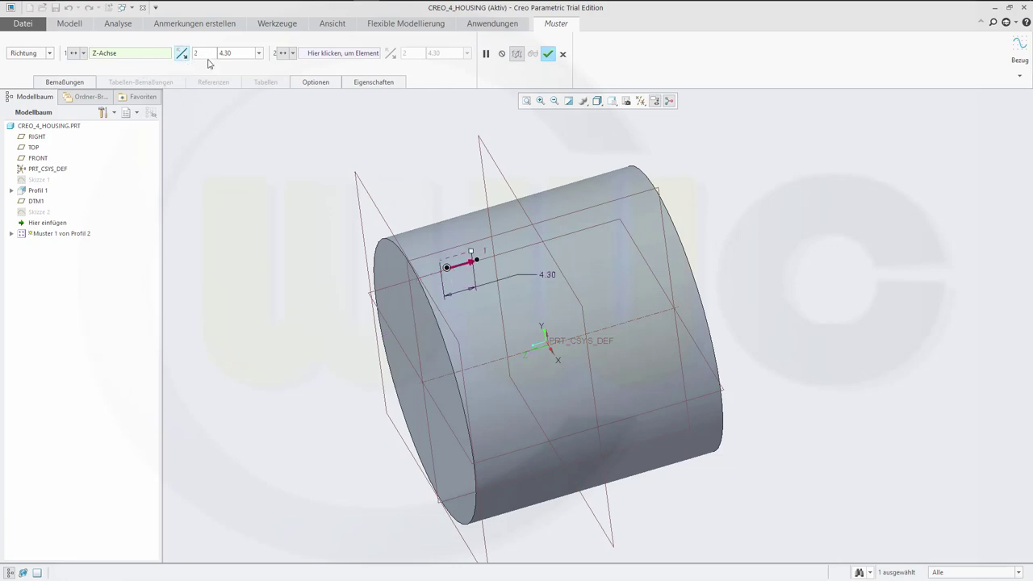
{"action": "double_click", "coordinate": [239, 52]}
{"action": "type", "text": "23"}
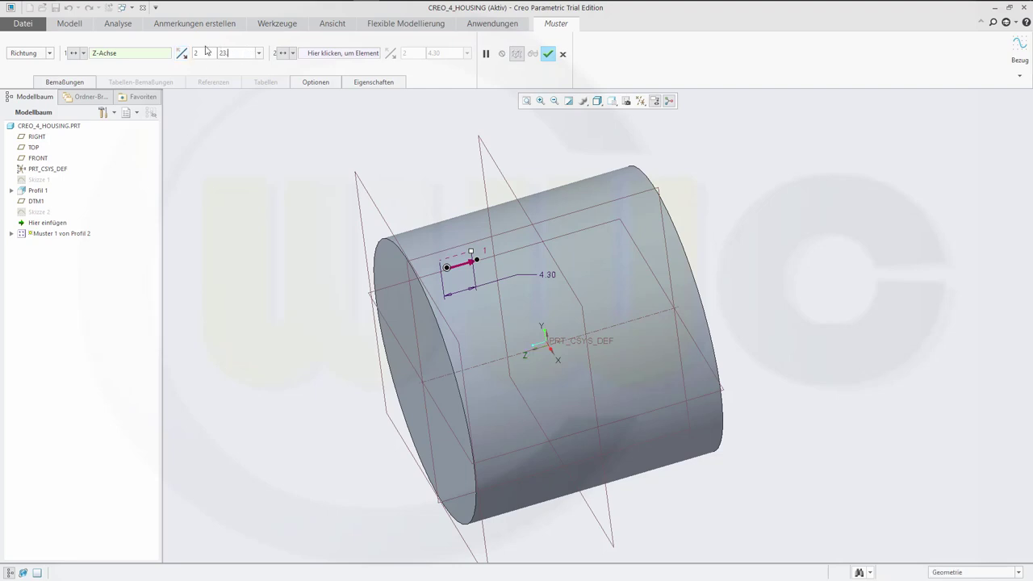
{"action": "type", "text": ".5"}
Add the Y axis as the pattern's second direction, reversed downward, set its spacing, and complete the pattern
{"action": "left_click", "coordinate": [315, 55]}
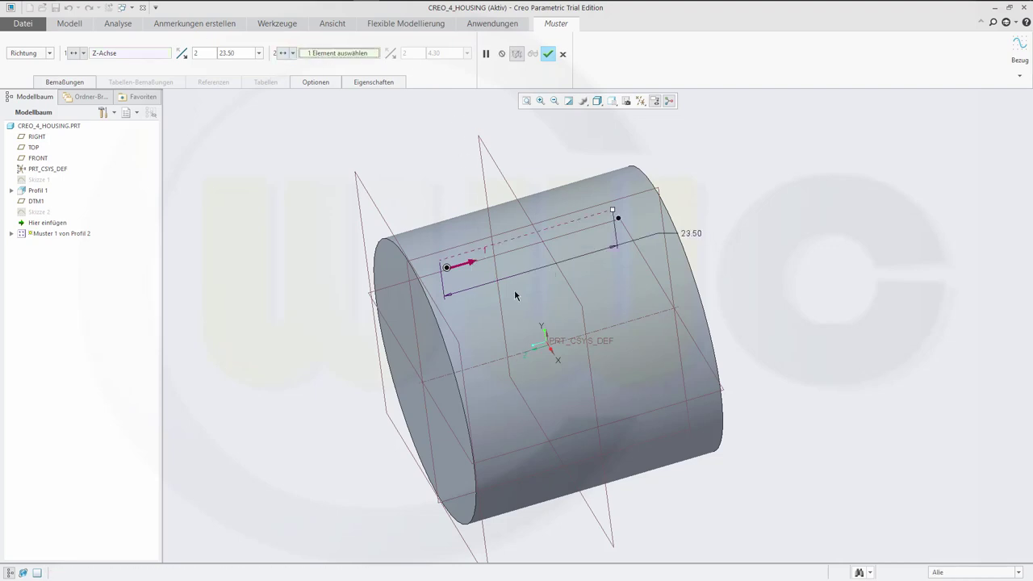
{"action": "left_click", "coordinate": [548, 338]}
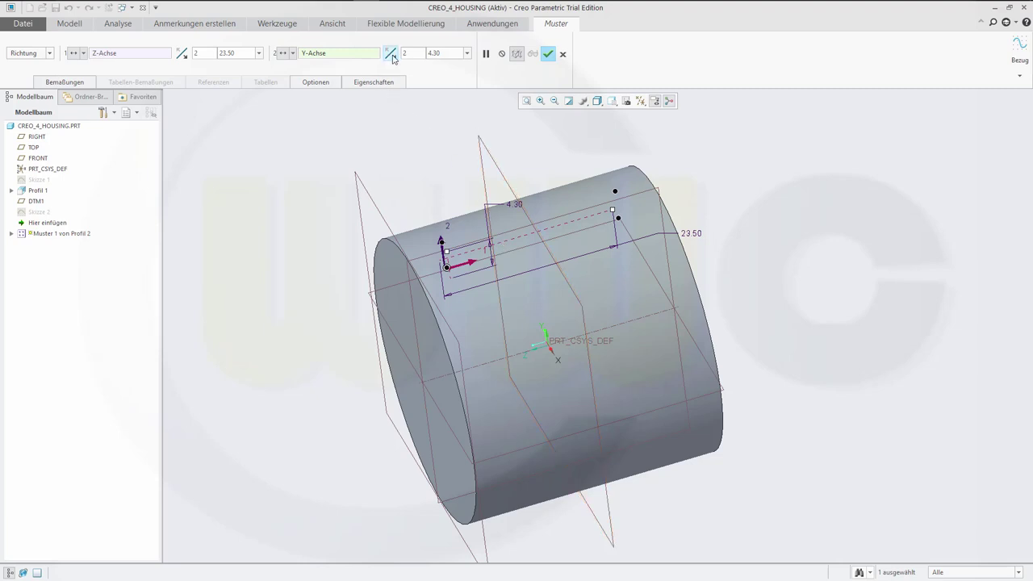
{"action": "left_click", "coordinate": [391, 53]}
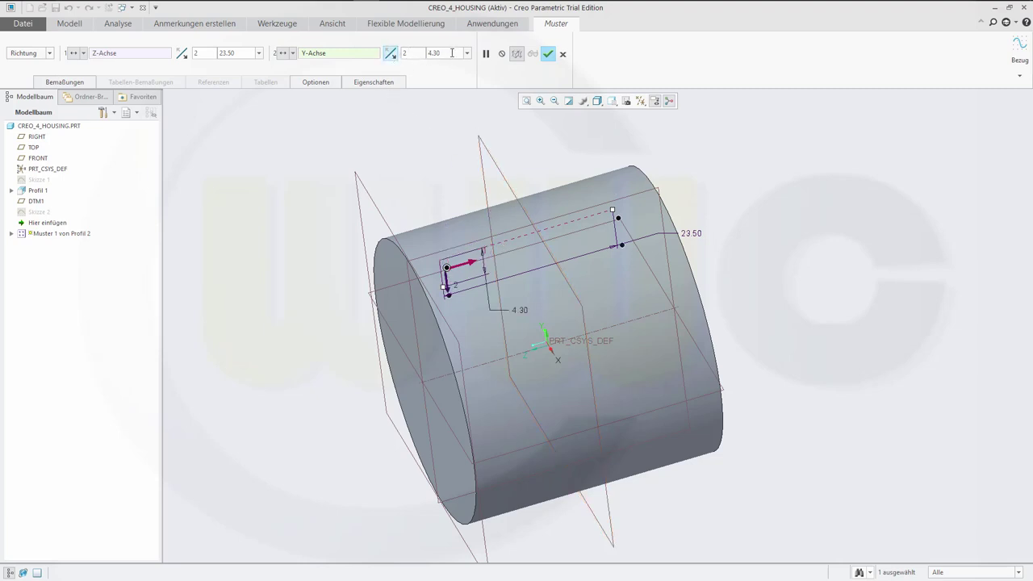
{"action": "left_click", "coordinate": [452, 52]}
{"action": "key", "text": "BackSpace"}
{"action": "left_click", "coordinate": [548, 53]}
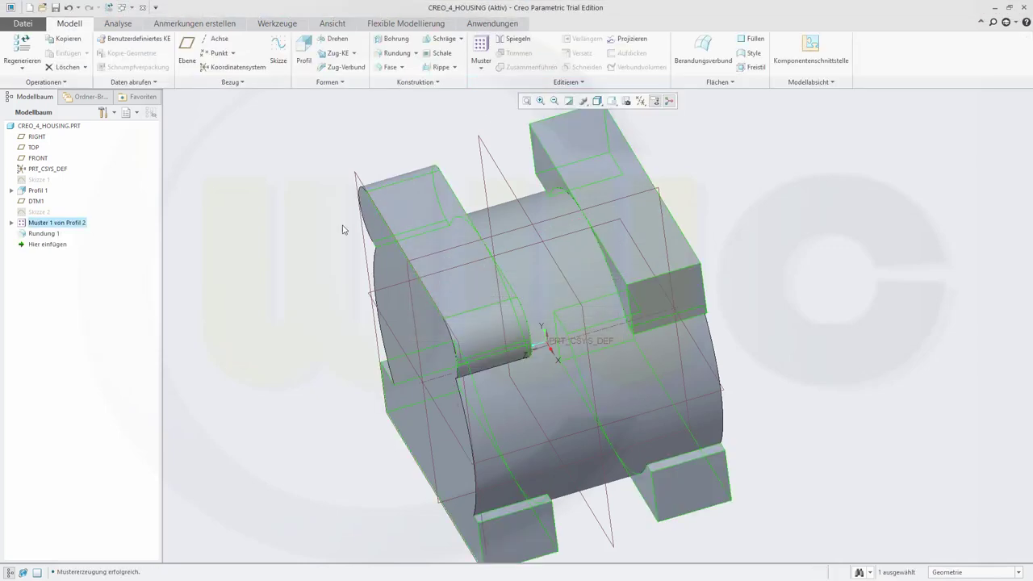
Pattern the block's edge round as a reference pattern so it follows the block pattern
{"action": "left_click", "coordinate": [40, 234]}
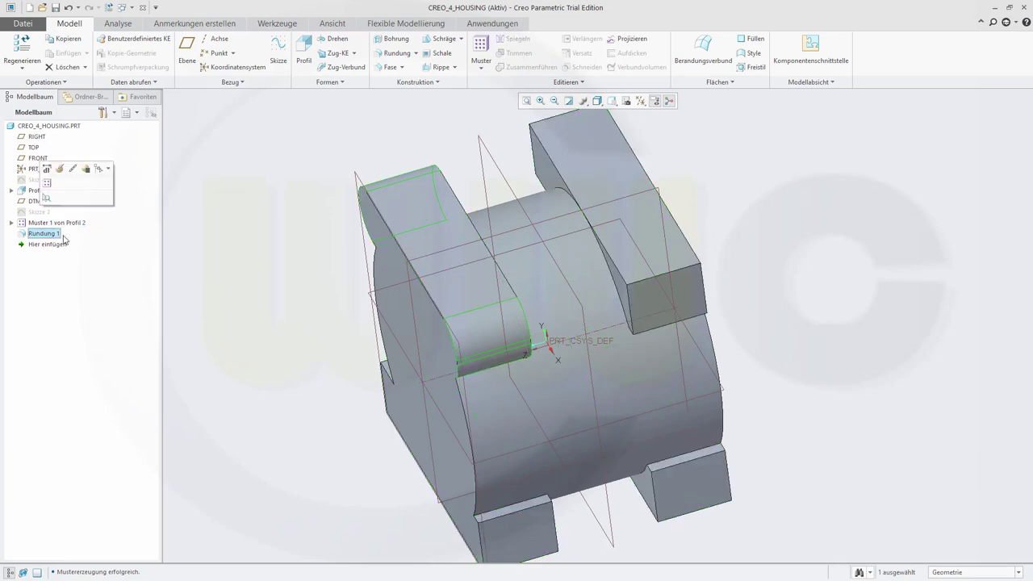
{"action": "left_click", "coordinate": [482, 65]}
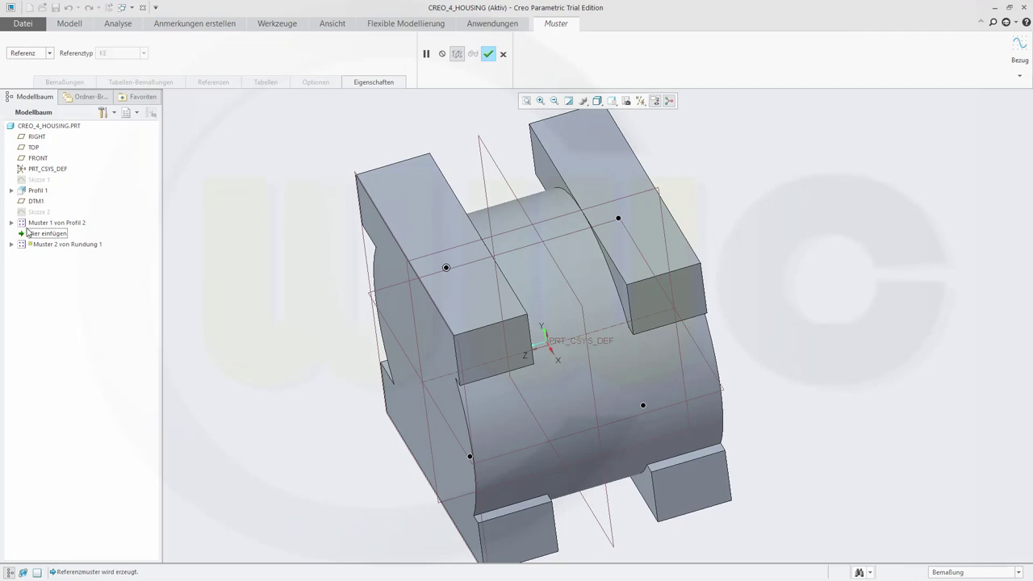
{"action": "left_click", "coordinate": [58, 224]}
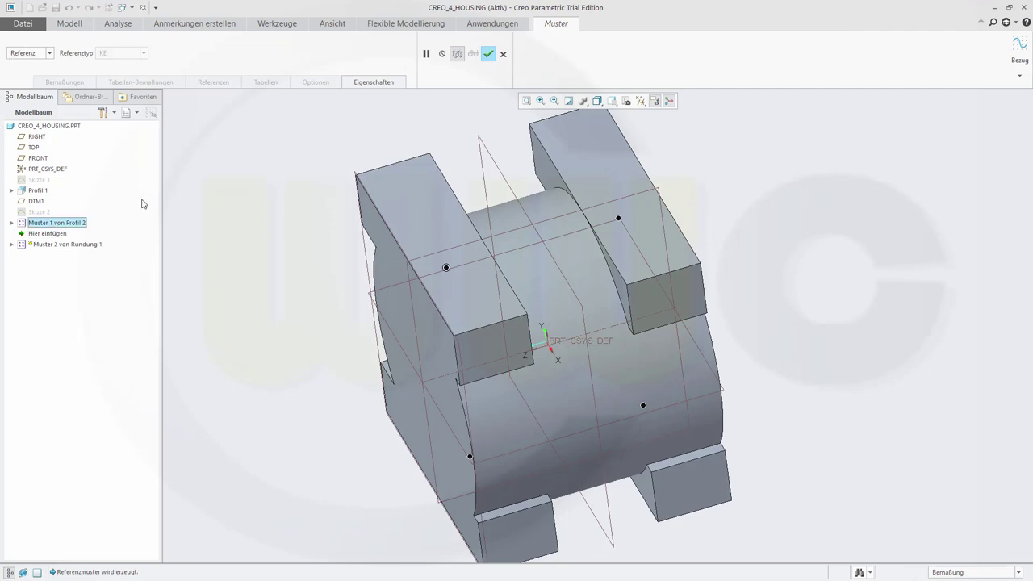
{"action": "left_click", "coordinate": [488, 54]}
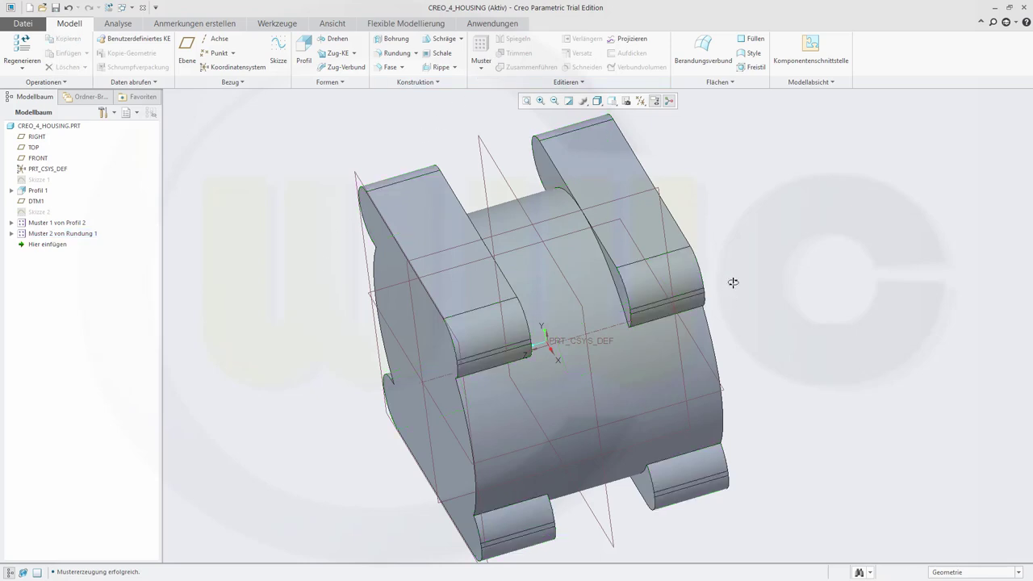
Start a sketch on the TOP plane and draw a circle centred on the origin
{"action": "middle_click_drag", "start_coordinate": [733, 282], "coordinate": [775, 181]}
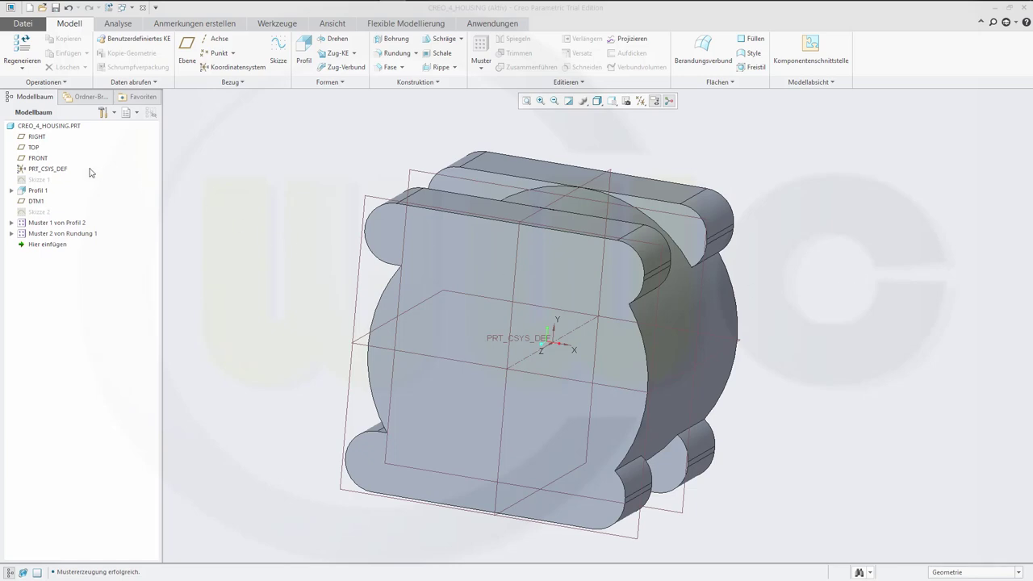
{"action": "left_click", "coordinate": [34, 148]}
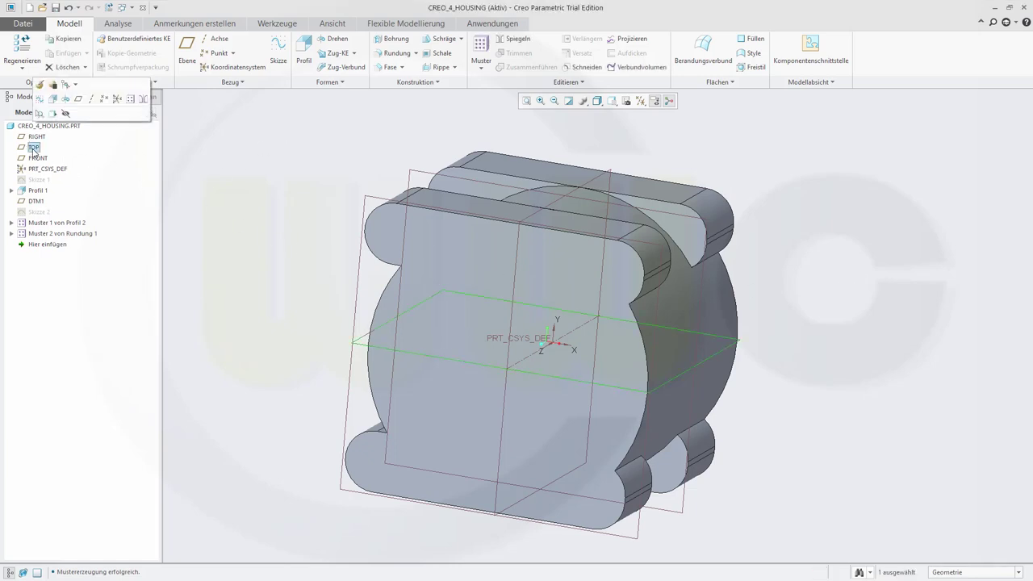
{"action": "left_click", "coordinate": [284, 56]}
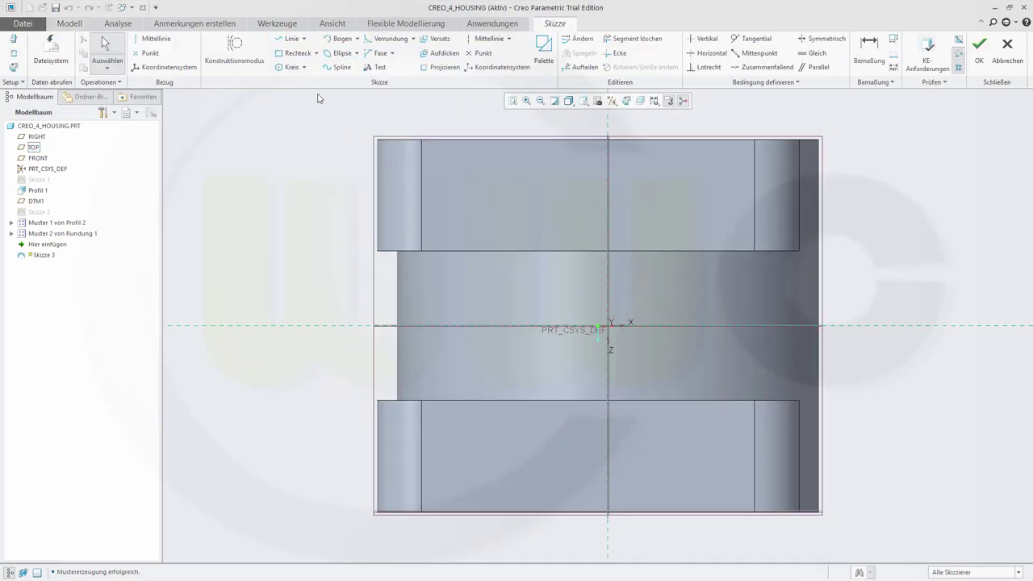
{"action": "left_click", "coordinate": [280, 68]}
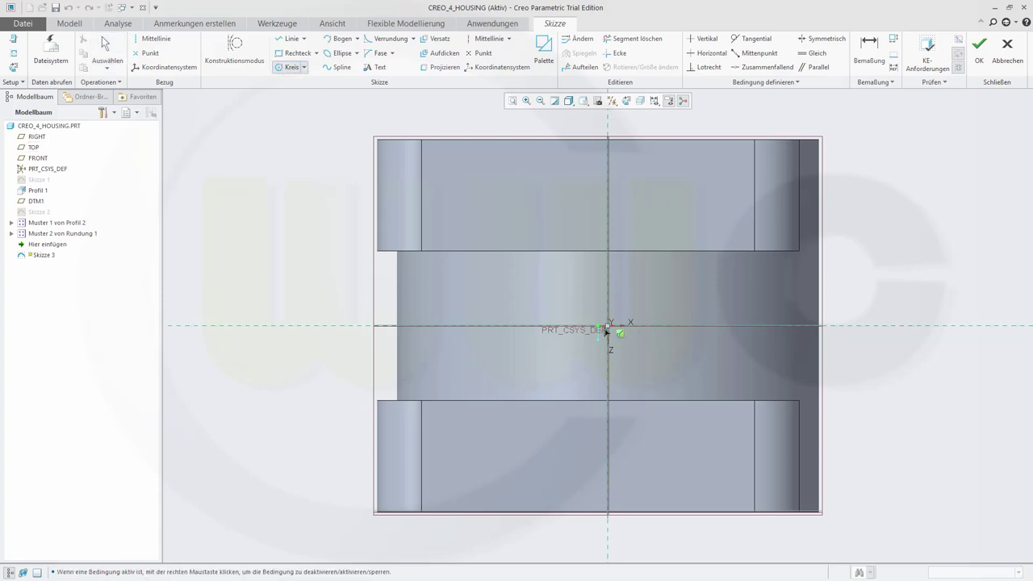
{"action": "left_click", "coordinate": [607, 326]}
{"action": "left_click", "coordinate": [875, 344]}
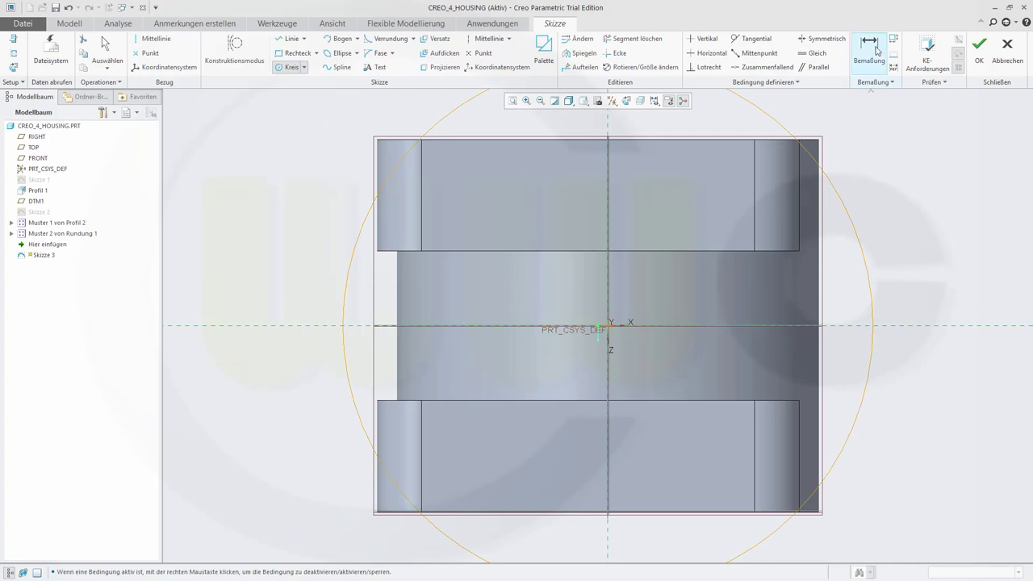
Dimension the circle's radius, set it to 16, and finish the sketch
{"action": "left_click", "coordinate": [870, 51]}
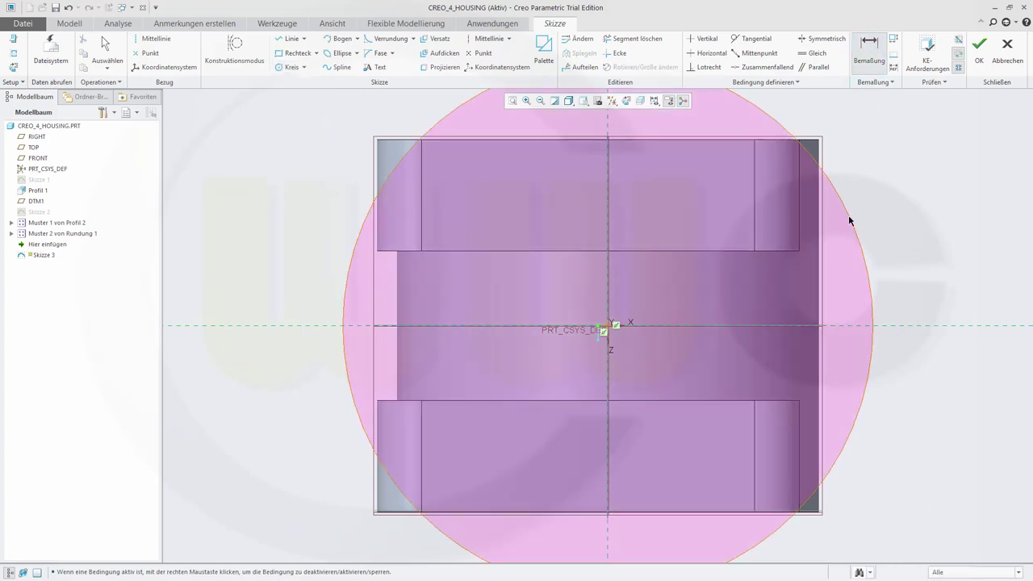
{"action": "middle_click", "coordinate": [882, 152]}
{"action": "type", "text": "18"}
{"action": "key", "text": "Return"}
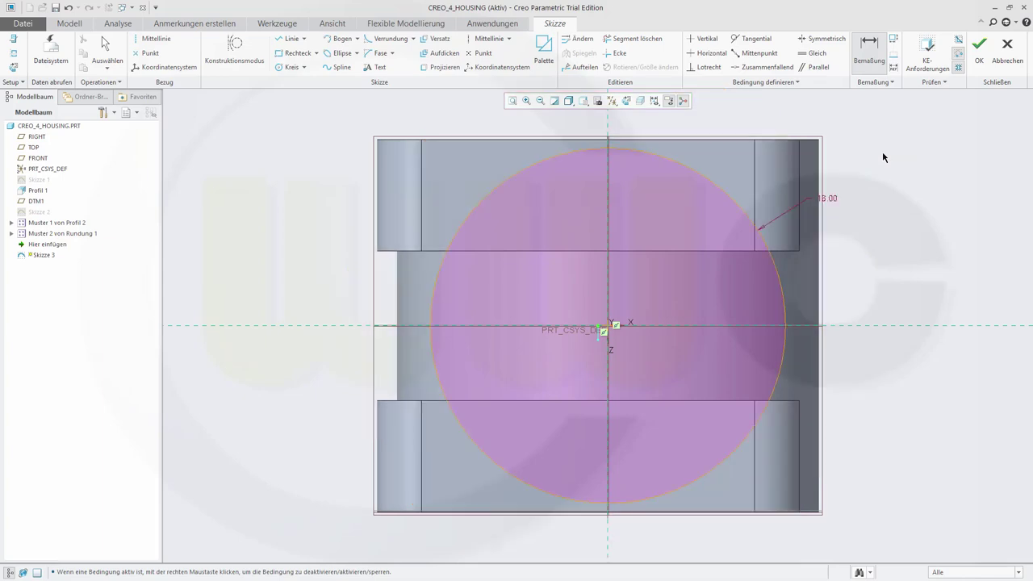
{"action": "left_click", "coordinate": [980, 50]}
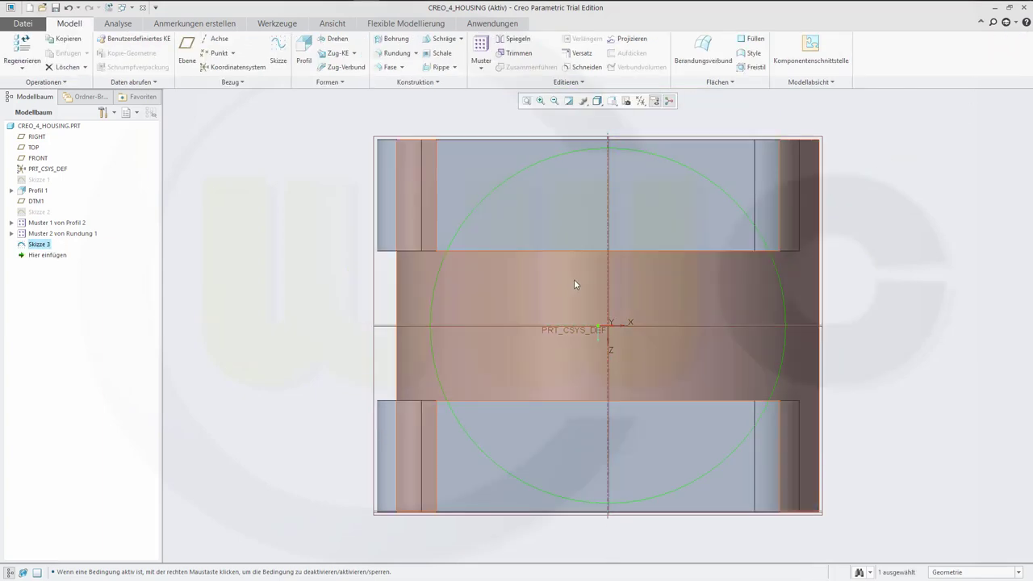
Create a datum plane offset 67.5 upward from the TOP plane
{"action": "middle_click_drag", "start_coordinate": [574, 279], "coordinate": [556, 184]}
{"action": "scroll", "coordinate": [543, 141], "scroll_direction": "down", "scroll_amount": 3}
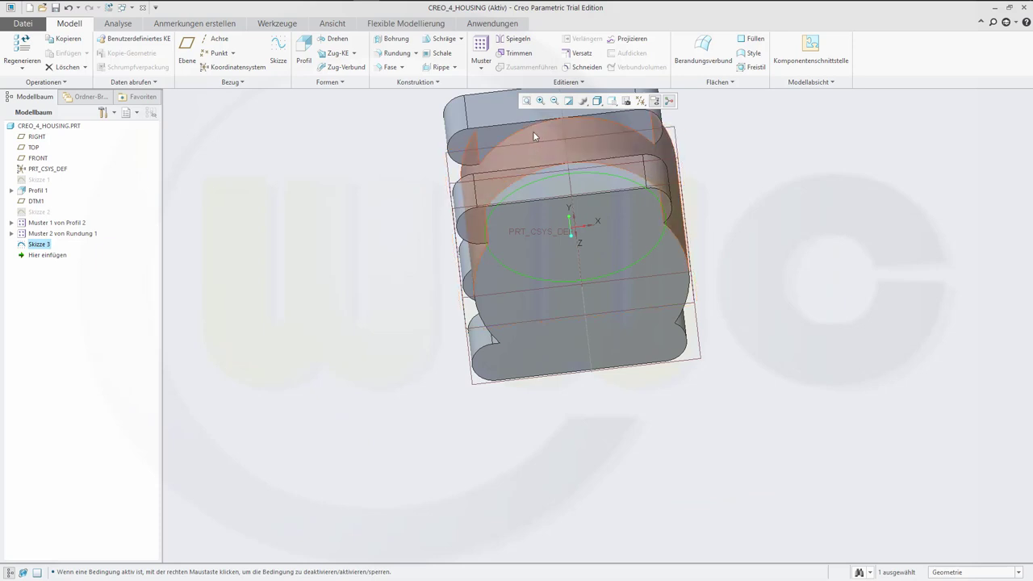
{"action": "left_click", "coordinate": [533, 131]}
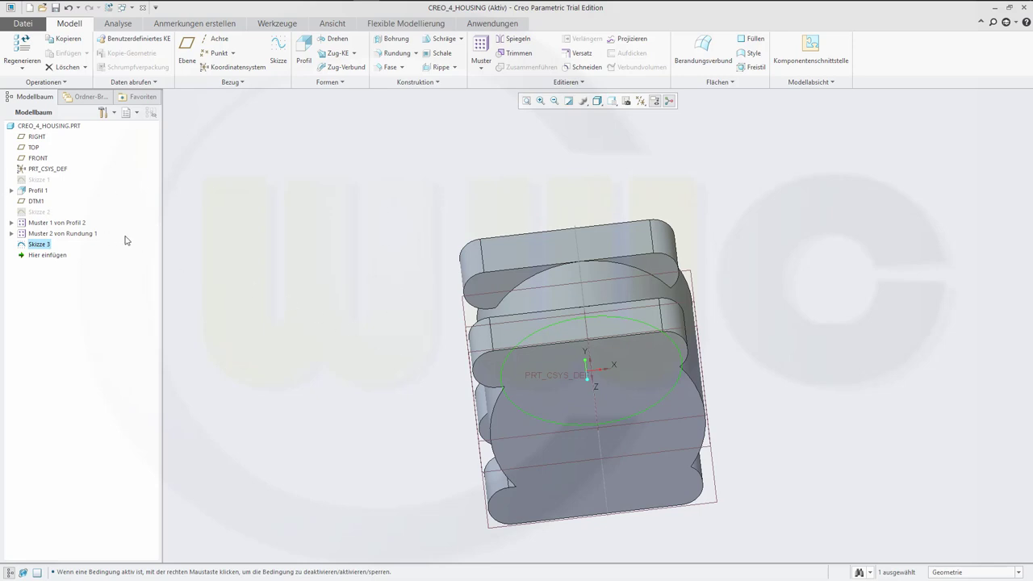
{"action": "left_click", "coordinate": [233, 185]}
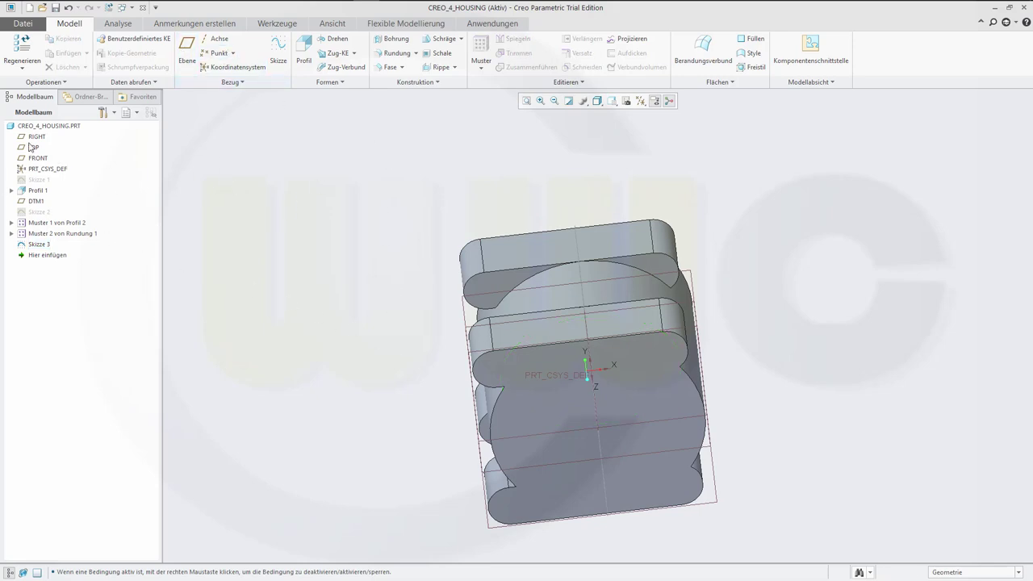
{"action": "left_click", "coordinate": [35, 149]}
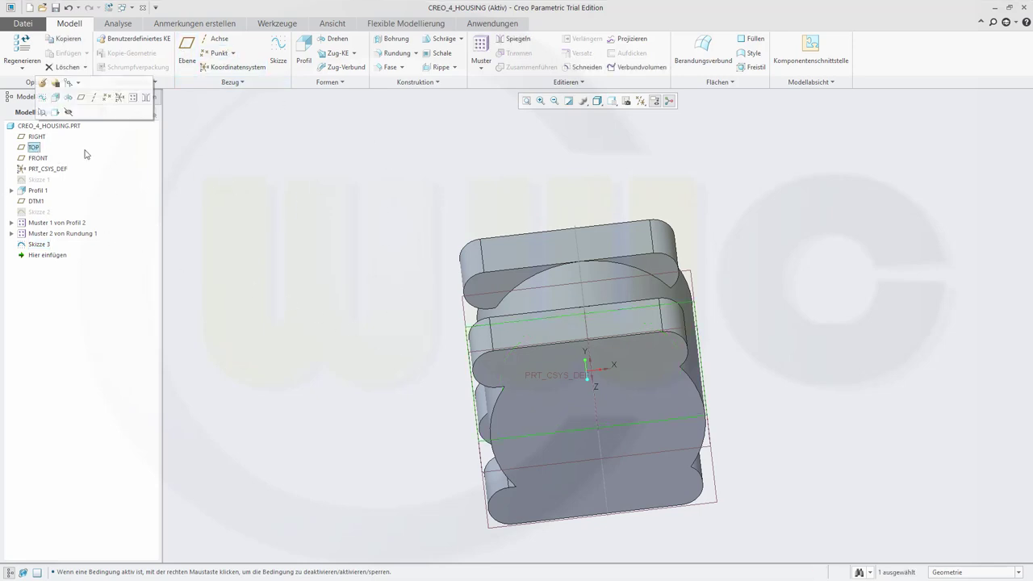
{"action": "left_click", "coordinate": [188, 51]}
{"action": "left_click_drag", "start_coordinate": [933, 228], "coordinate": [875, 218]}
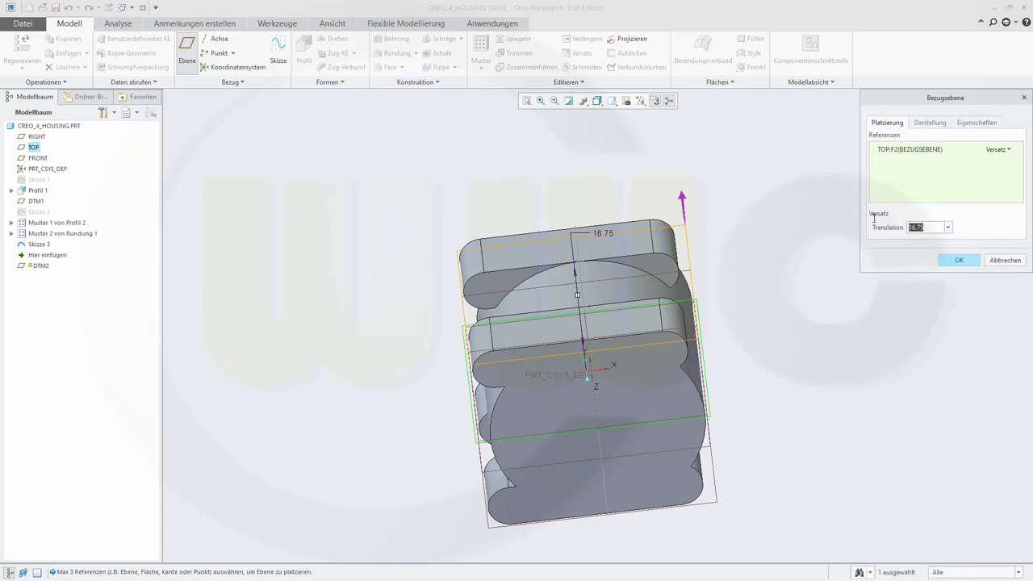
{"action": "type", "text": "67"}
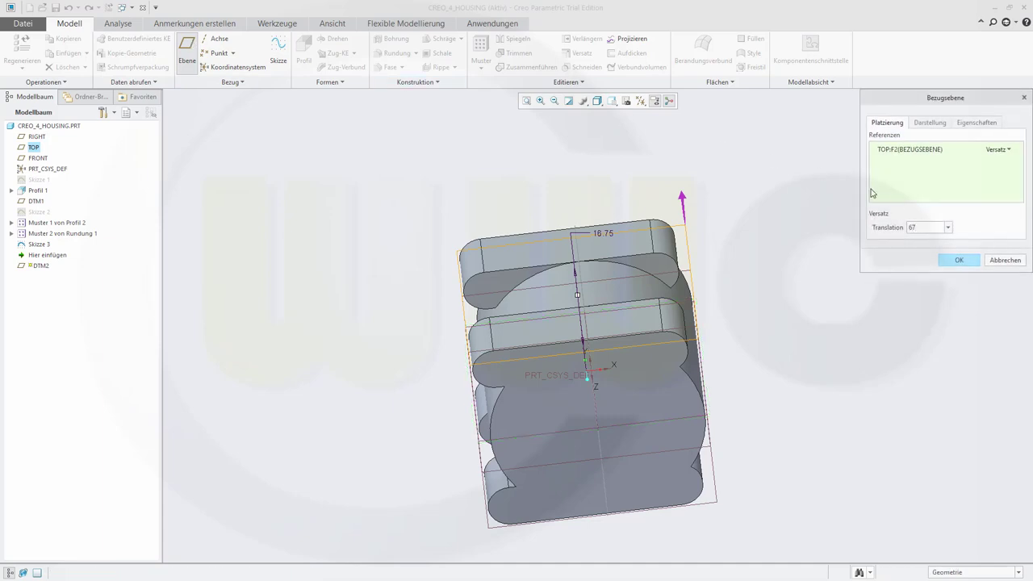
{"action": "key", "text": "Return"}
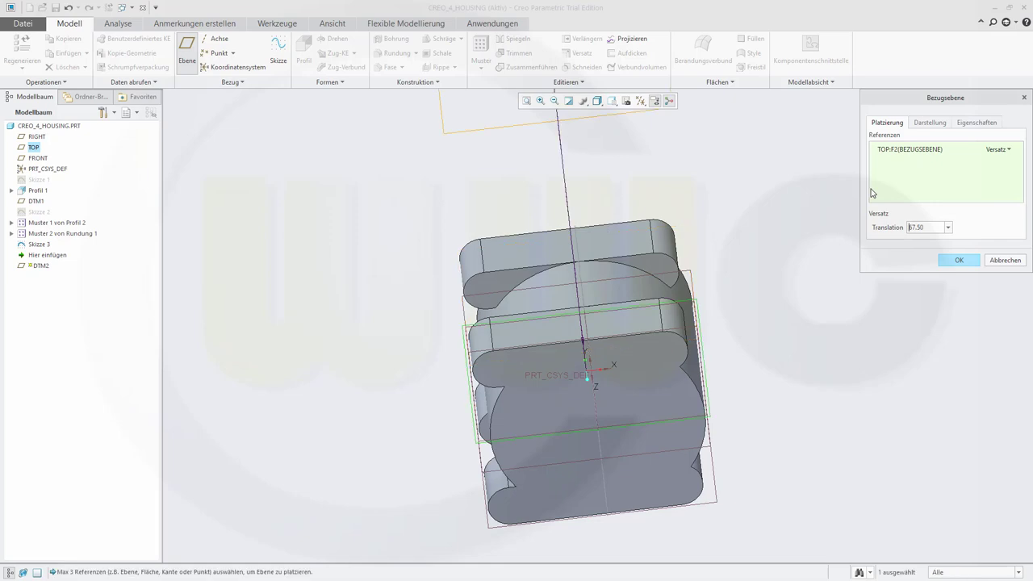
{"action": "left_click", "coordinate": [954, 260]}
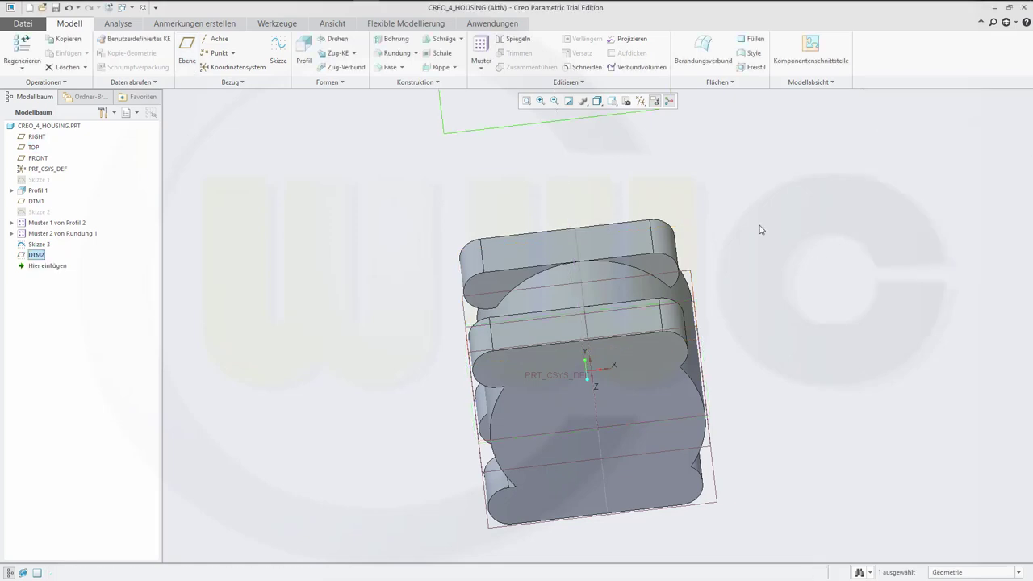
Extrude the circle sketched on the TOP plane as added material up to the offset datum plane DTM2
{"action": "middle_click_drag", "start_coordinate": [361, 288], "coordinate": [377, 269]}
{"action": "left_click", "coordinate": [377, 269]}
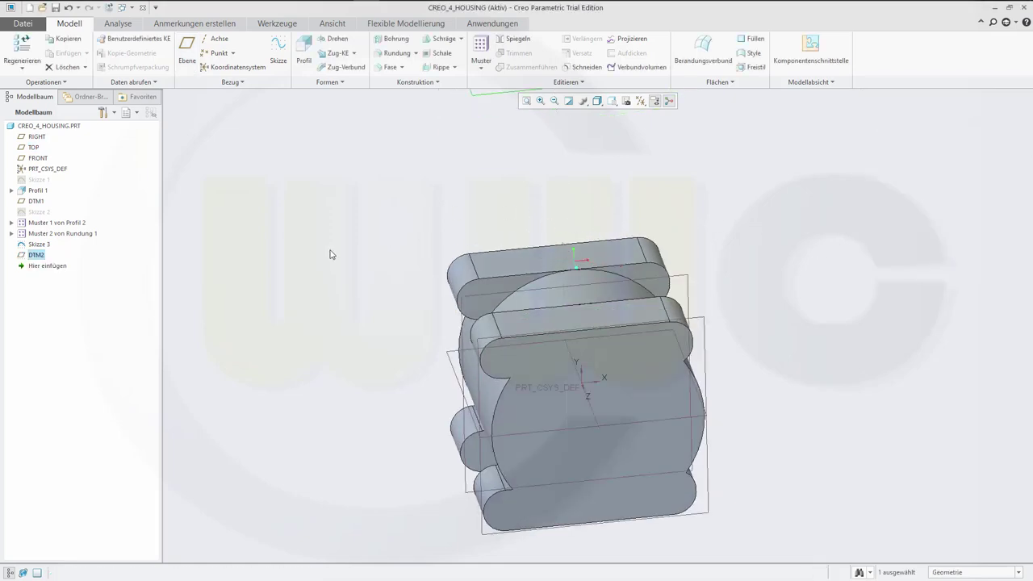
{"action": "left_click", "coordinate": [37, 244]}
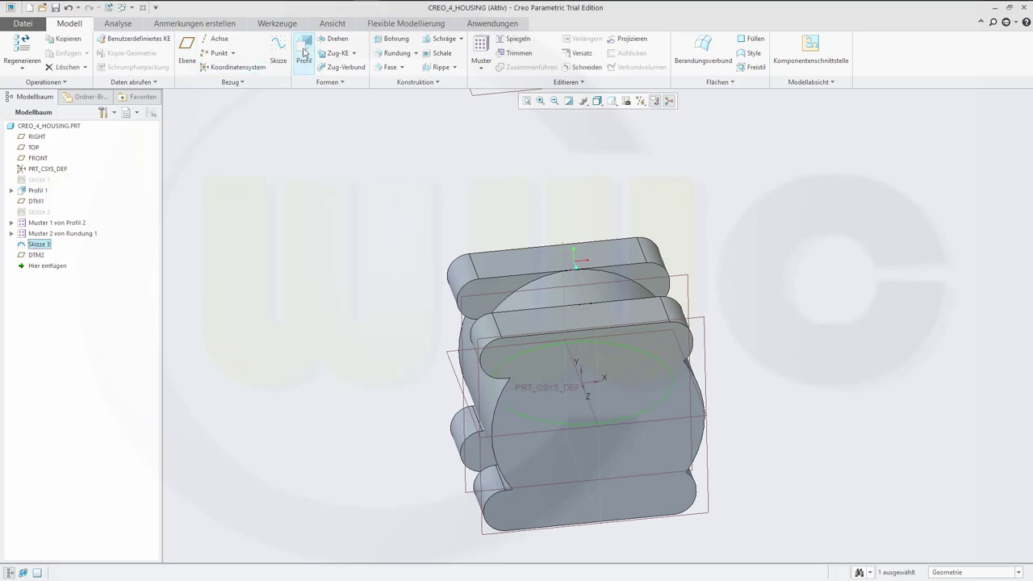
{"action": "left_click", "coordinate": [304, 52]}
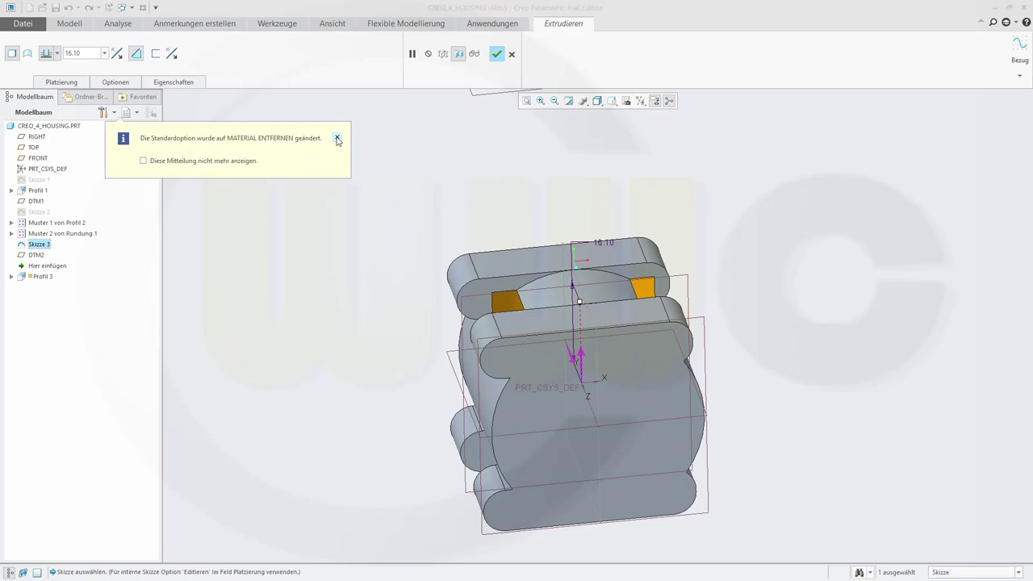
{"action": "left_click", "coordinate": [338, 139]}
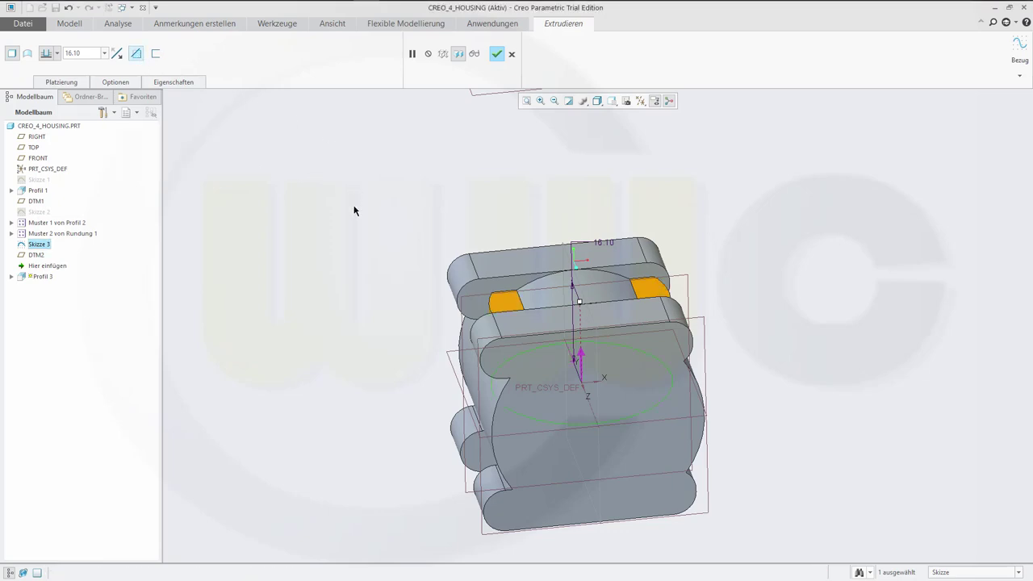
{"action": "middle_click_drag", "start_coordinate": [337, 176], "coordinate": [338, 261], "text": "shift"}
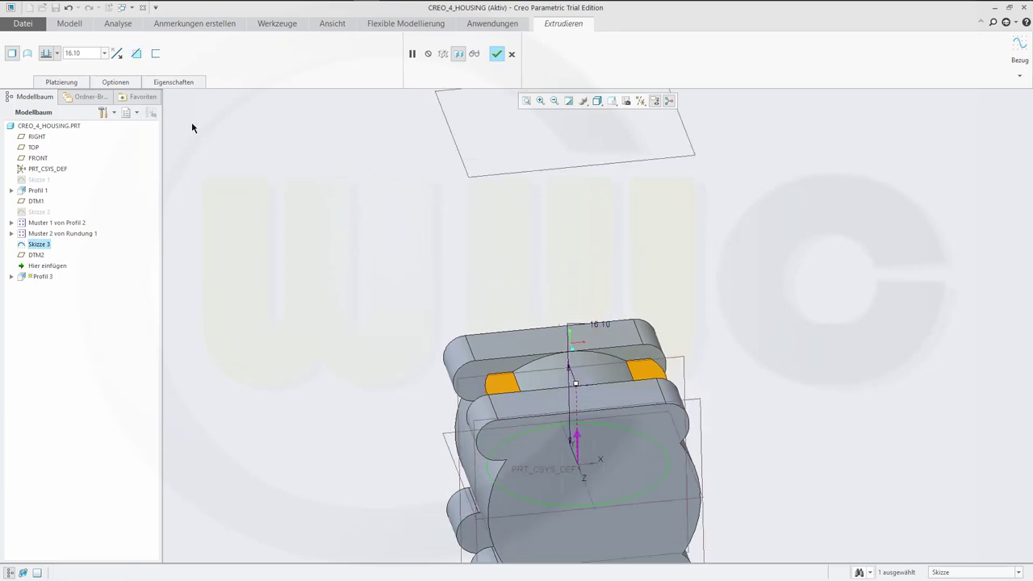
{"action": "left_click", "coordinate": [57, 53]}
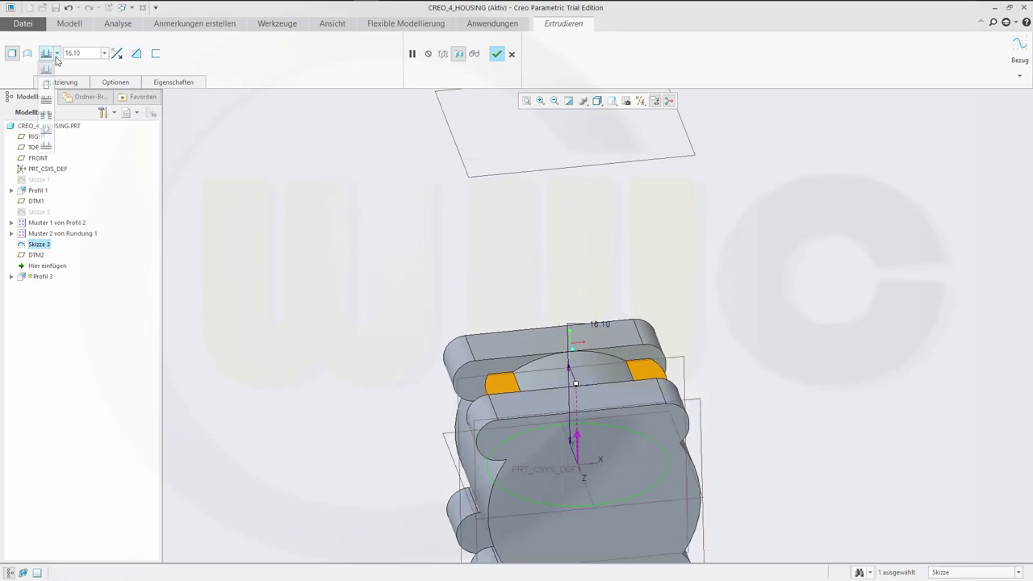
{"action": "left_click", "coordinate": [46, 145]}
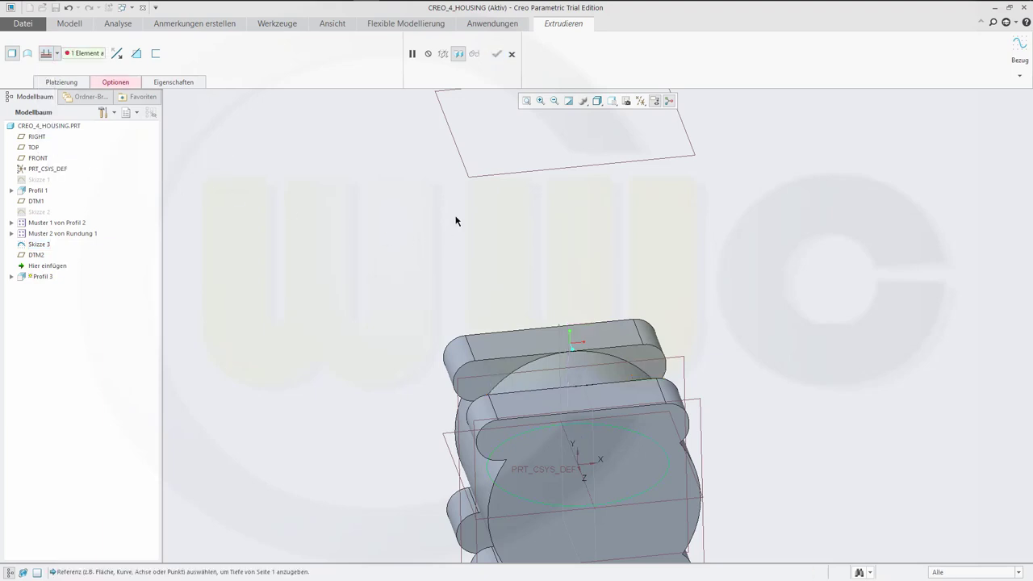
{"action": "left_click", "coordinate": [479, 175]}
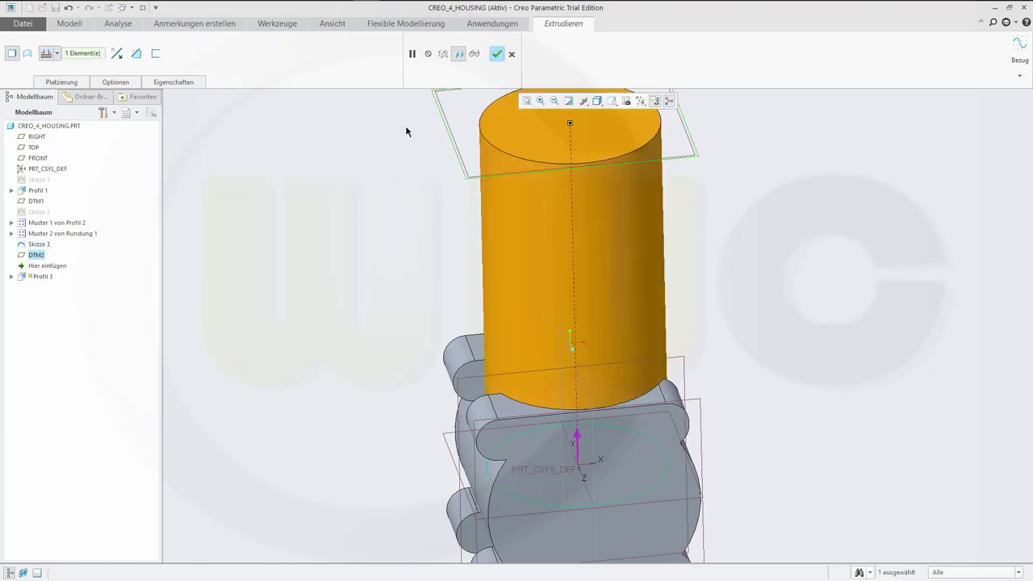
{"action": "left_click", "coordinate": [496, 54]}
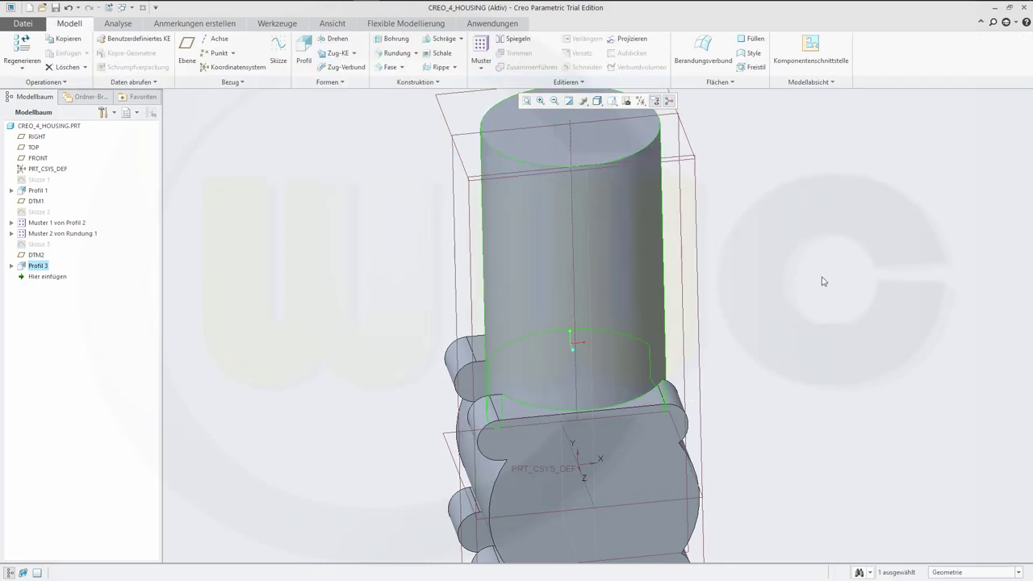
Start a sketch on datum plane DTM2 and draw a circle of about 22.6 radius centred on the origin
{"action": "middle_click_drag", "start_coordinate": [765, 244], "coordinate": [660, 241]}
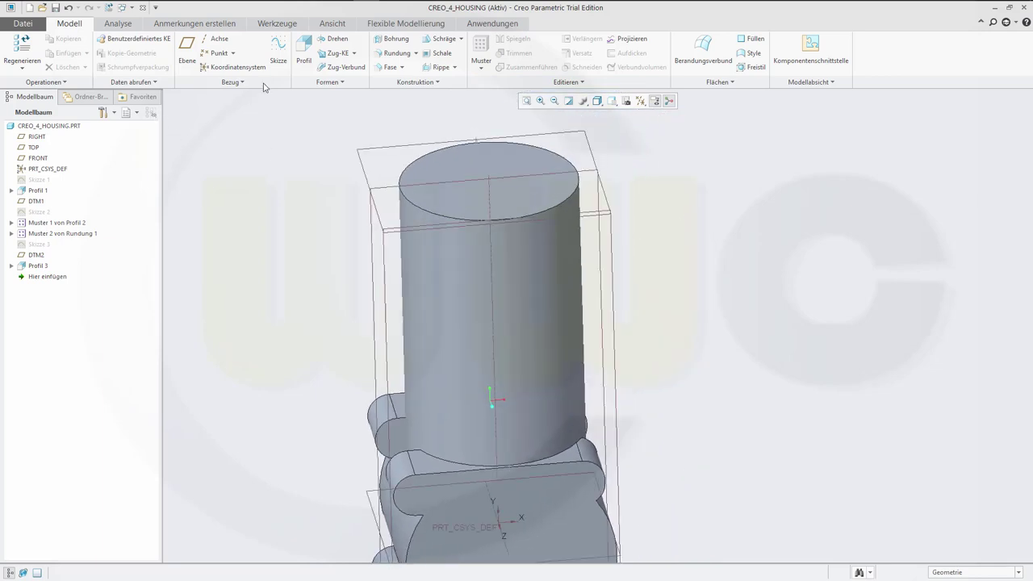
{"action": "left_click", "coordinate": [278, 50]}
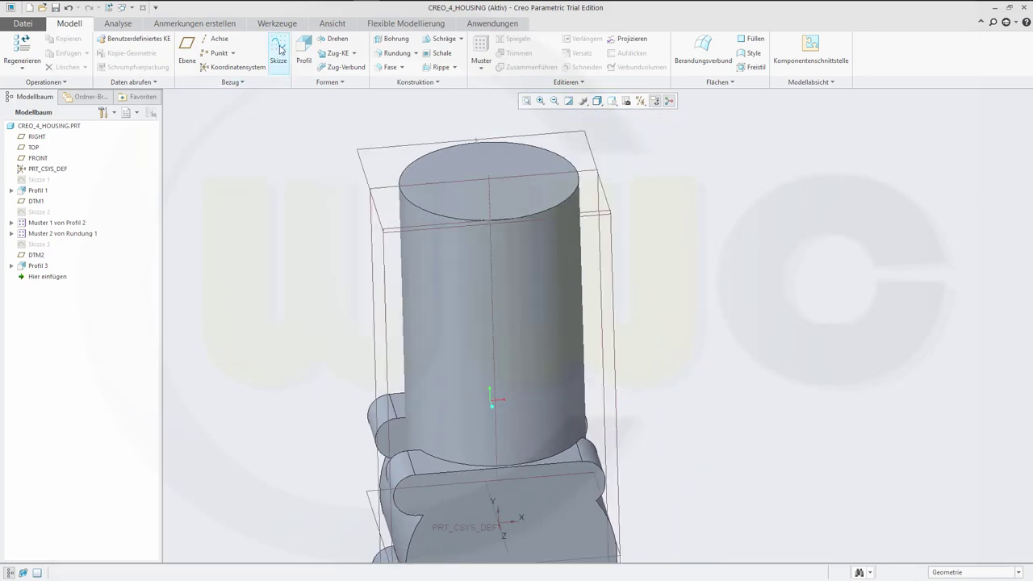
{"action": "left_click", "coordinate": [372, 154]}
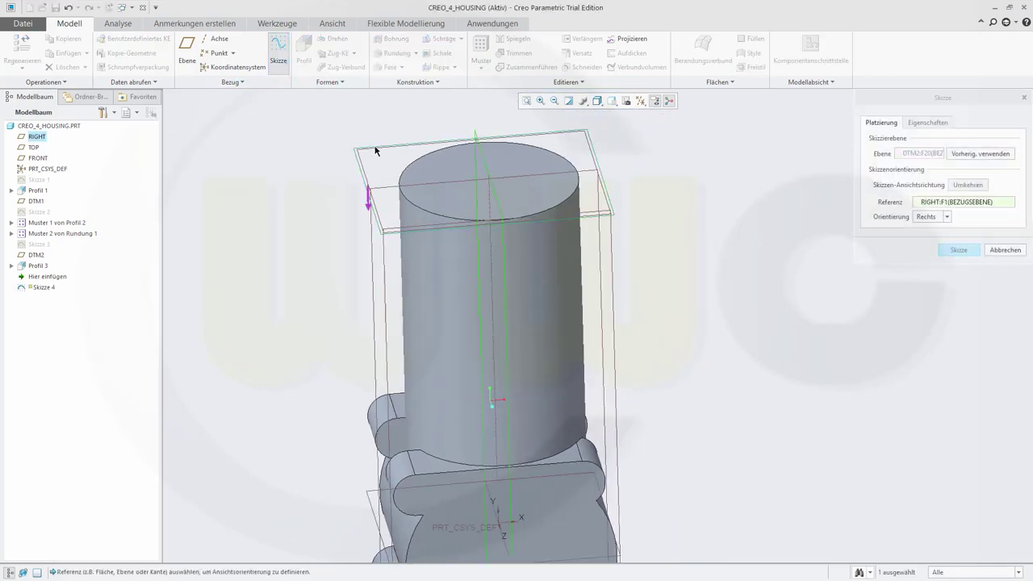
{"action": "left_click", "coordinate": [958, 251]}
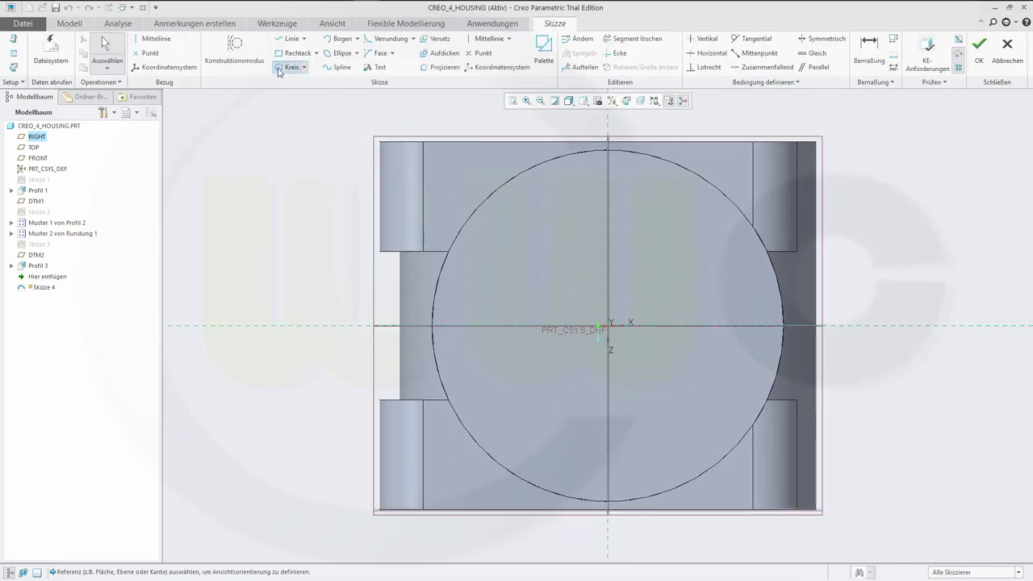
{"action": "left_click", "coordinate": [279, 68]}
{"action": "left_click", "coordinate": [609, 327]}
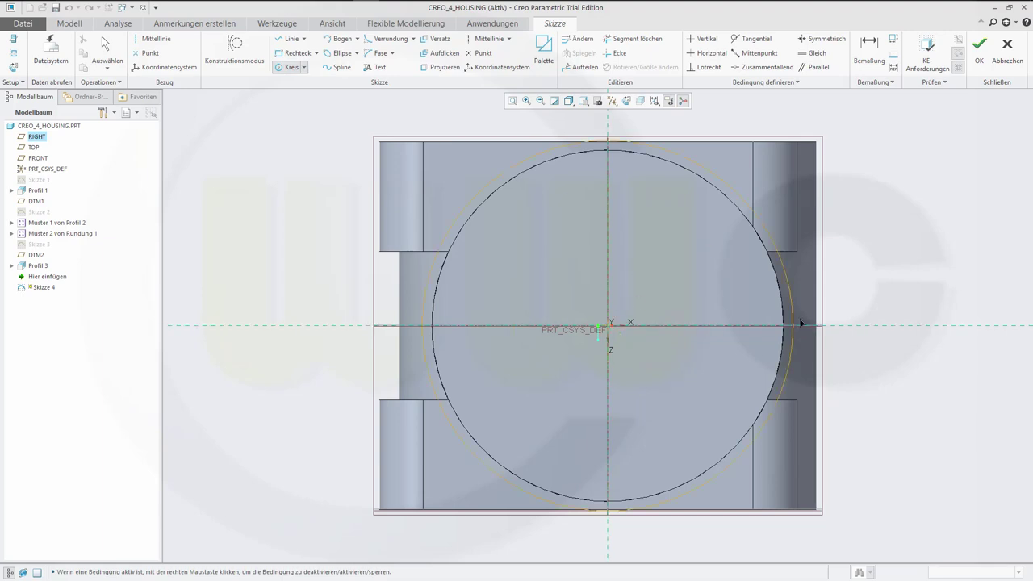
Dimension the new circle's radius, set it to 43/2, and finish the sketch
{"action": "left_click", "coordinate": [871, 51]}
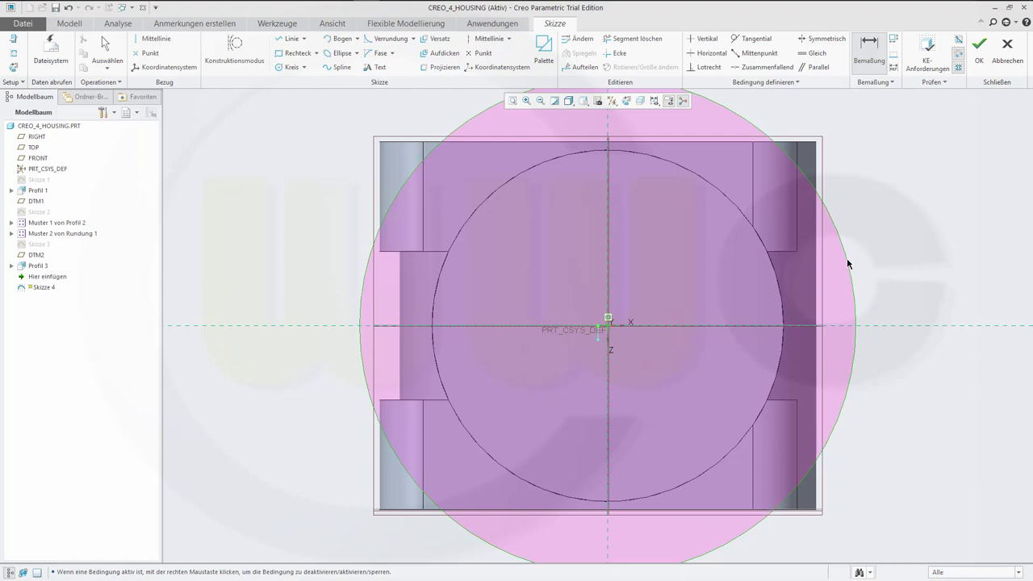
{"action": "middle_click", "coordinate": [889, 207]}
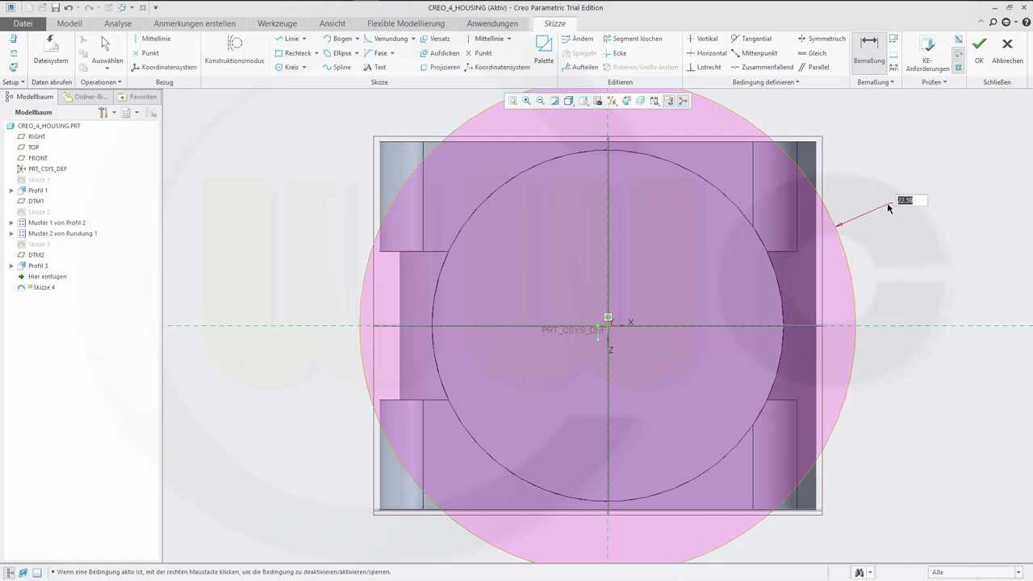
{"action": "type", "text": "43/2"}
{"action": "key", "text": "Return"}
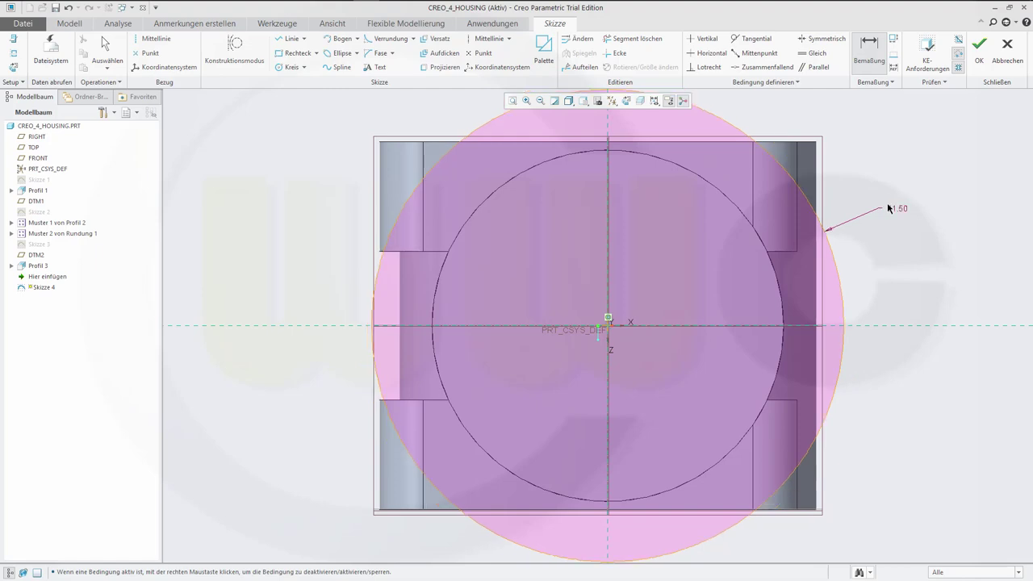
{"action": "left_click", "coordinate": [979, 50]}
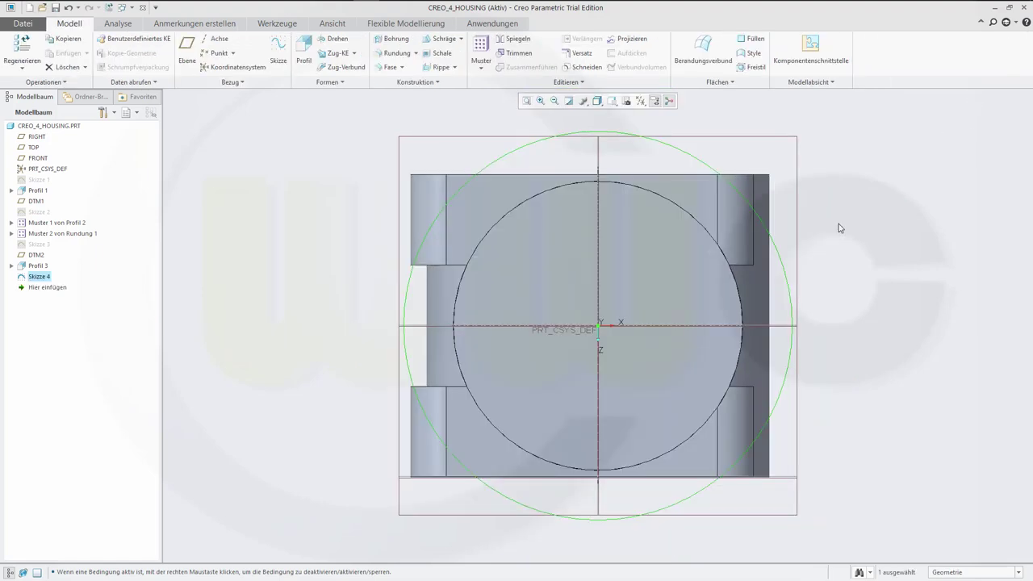
Extrude the larger circle 1.5 downward from DTM2 to form a thin disc at the cylinder's upper end
{"action": "mouse_move", "coordinate": [843, 317]}
{"action": "middle_mouse_down"}
{"action": "mouse_move", "coordinate": [837, 272]}
{"action": "mouse_move", "coordinate": [797, 195]}
{"action": "mouse_move", "coordinate": [845, 146]}
{"action": "middle_mouse_up"}
{"action": "right_click", "coordinate": [844, 140]}
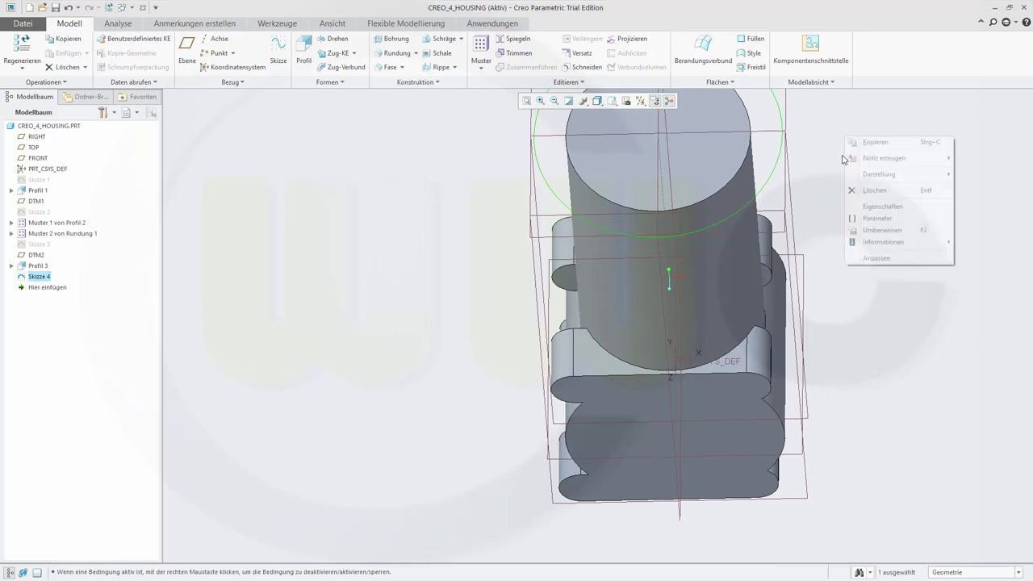
{"action": "left_click", "coordinate": [797, 146]}
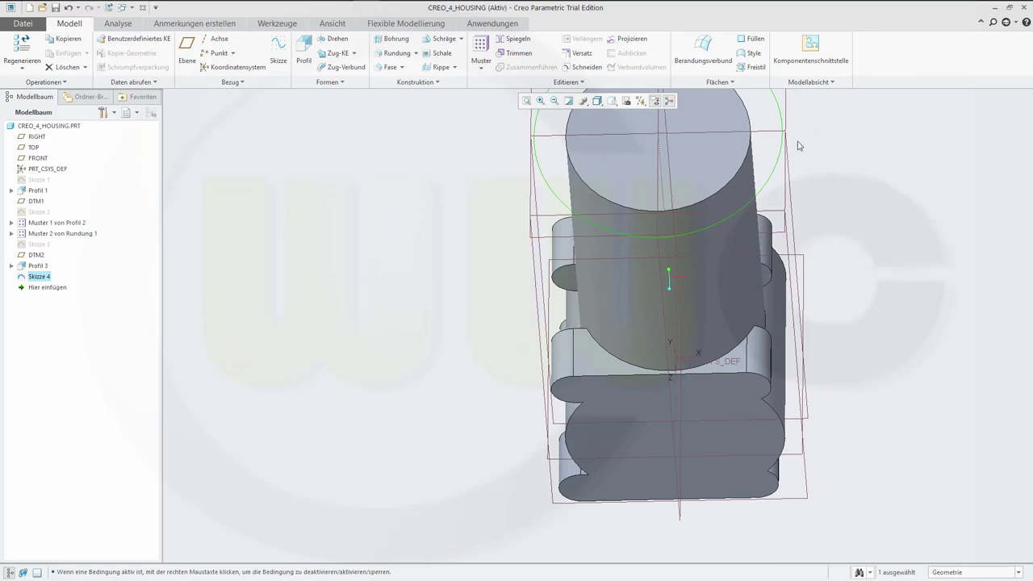
{"action": "middle_click_drag", "start_coordinate": [843, 172], "coordinate": [783, 260]}
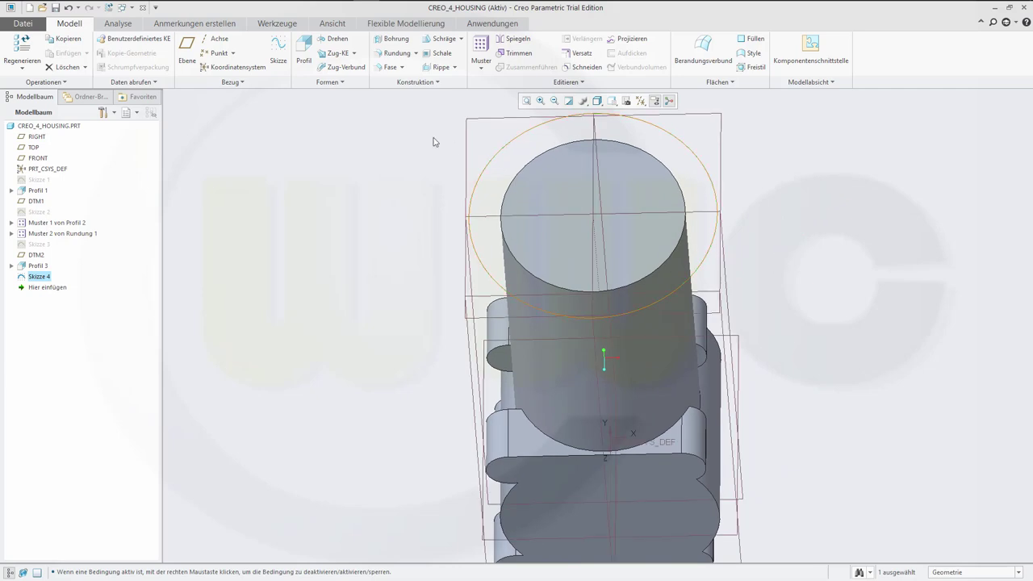
{"action": "left_click", "coordinate": [304, 48]}
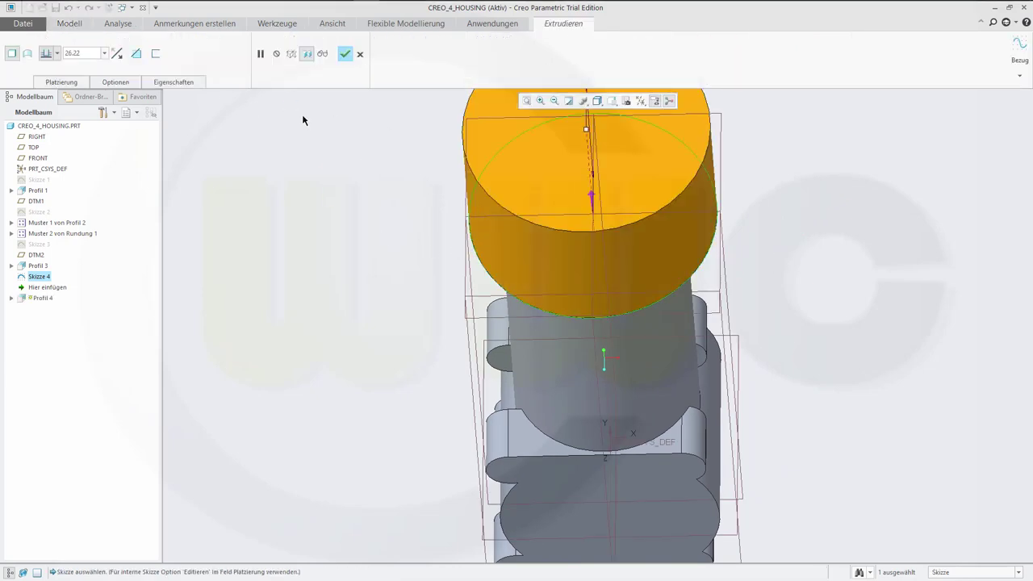
{"action": "left_click", "coordinate": [117, 53]}
{"action": "double_click", "coordinate": [73, 52]}
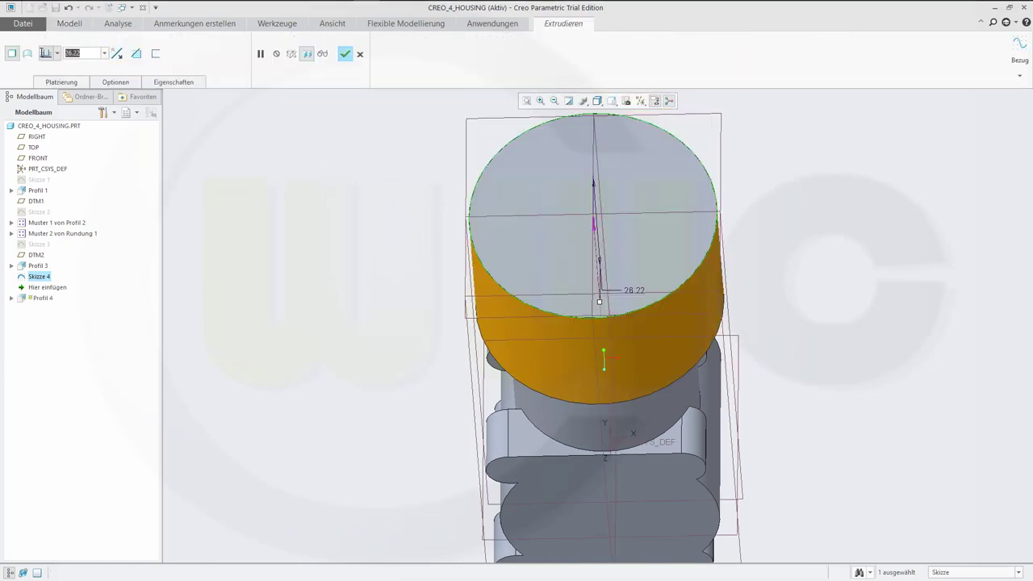
{"action": "type", "text": "1"}
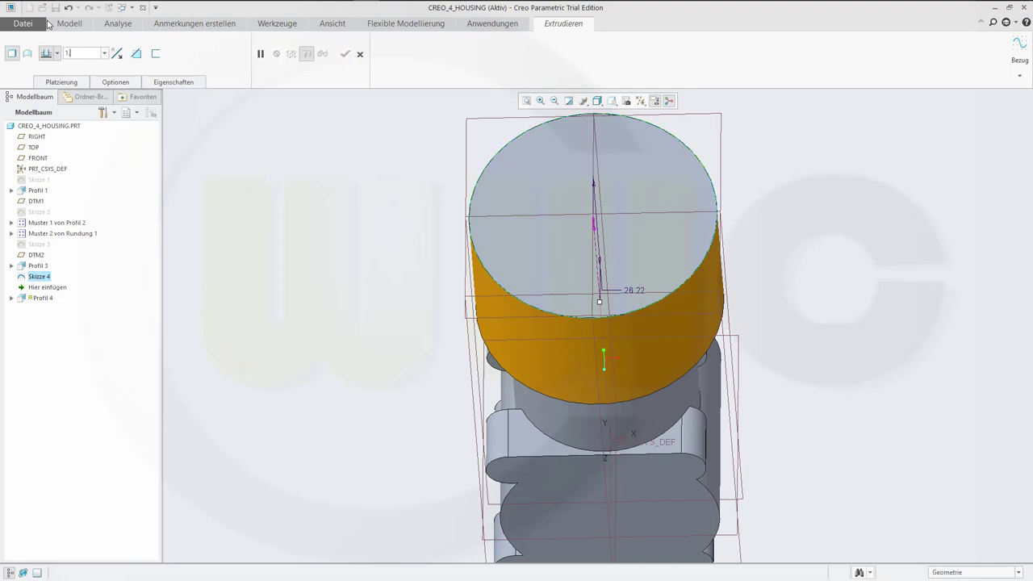
{"action": "type", "text": ".5"}
{"action": "key", "text": "Return"}
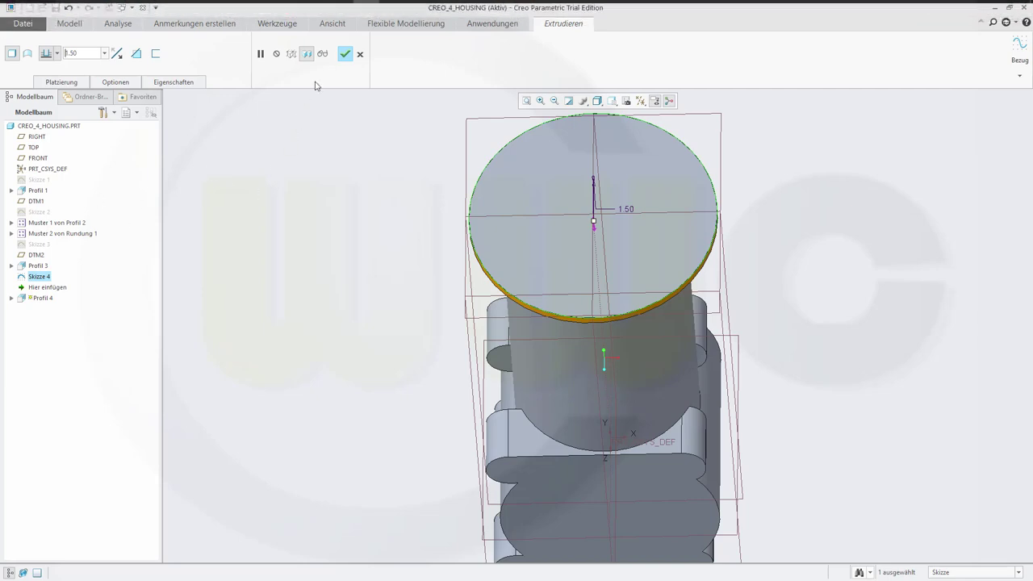
{"action": "left_click", "coordinate": [345, 54]}
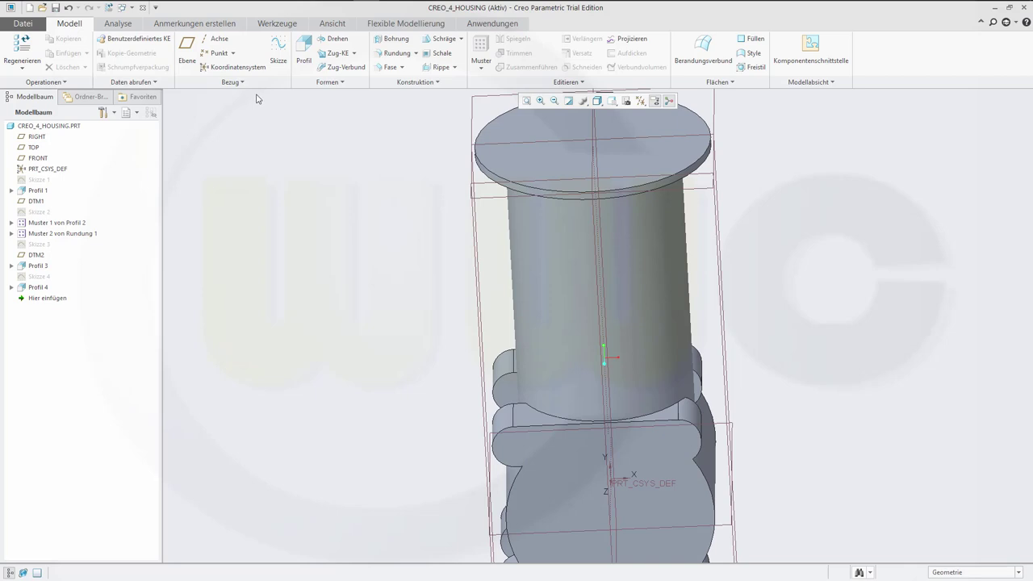
Start a direction pattern of the thin disc along the coordinate system's Y axis, reversed to run down the cylinder
{"action": "left_click", "coordinate": [36, 289]}
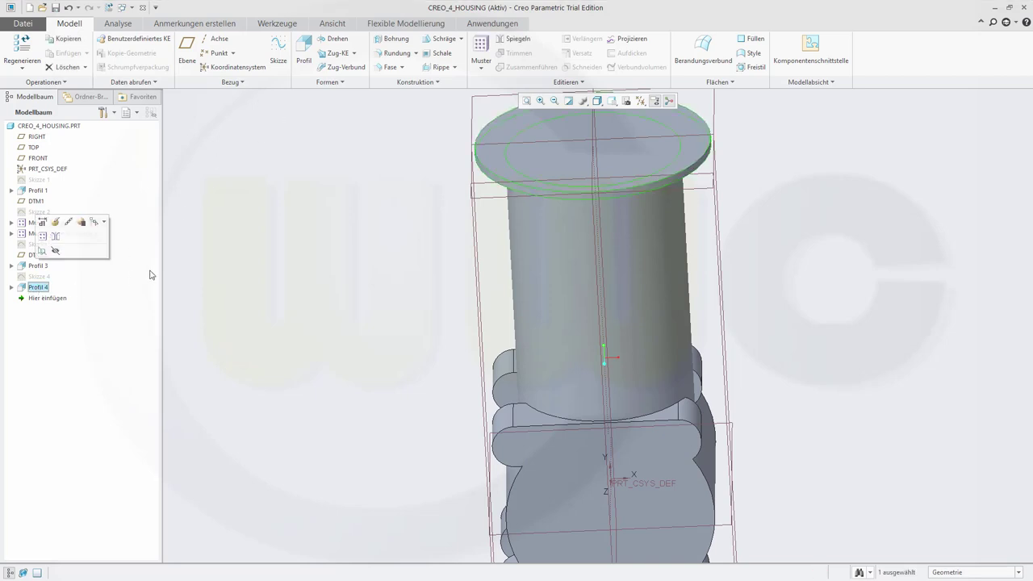
{"action": "left_click", "coordinate": [482, 45]}
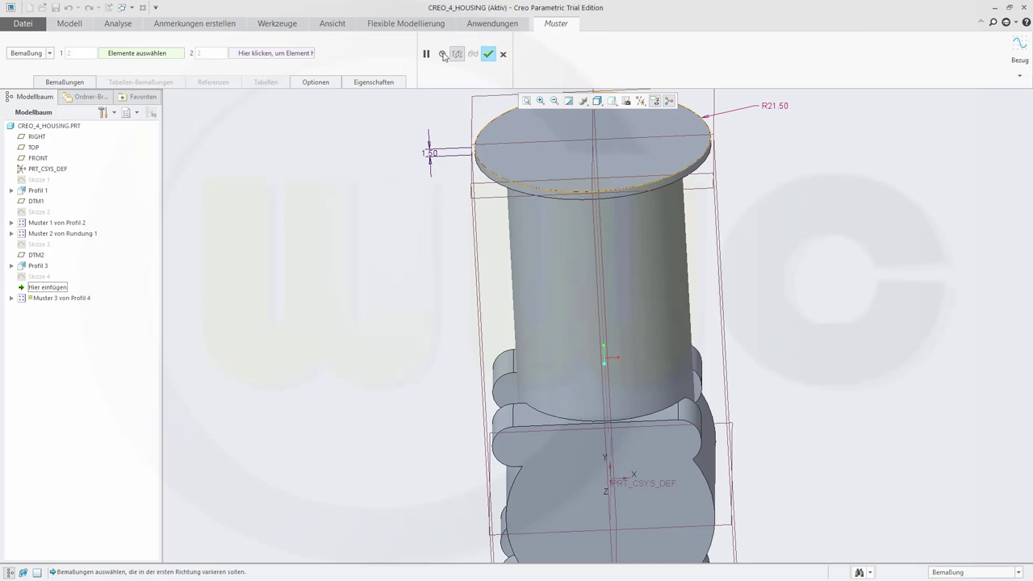
{"action": "left_click", "coordinate": [50, 53]}
{"action": "left_click", "coordinate": [23, 74]}
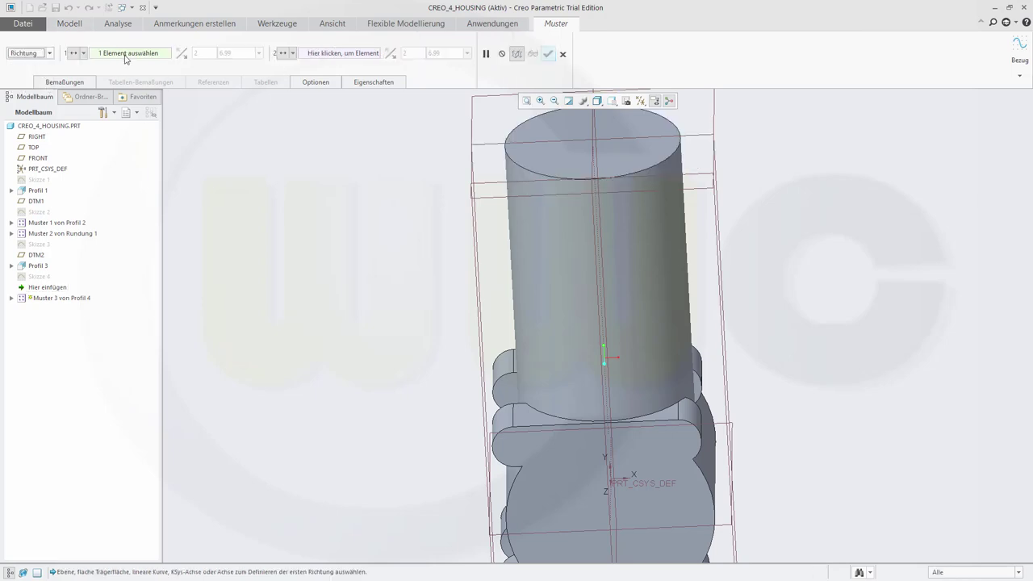
{"action": "left_click", "coordinate": [610, 471]}
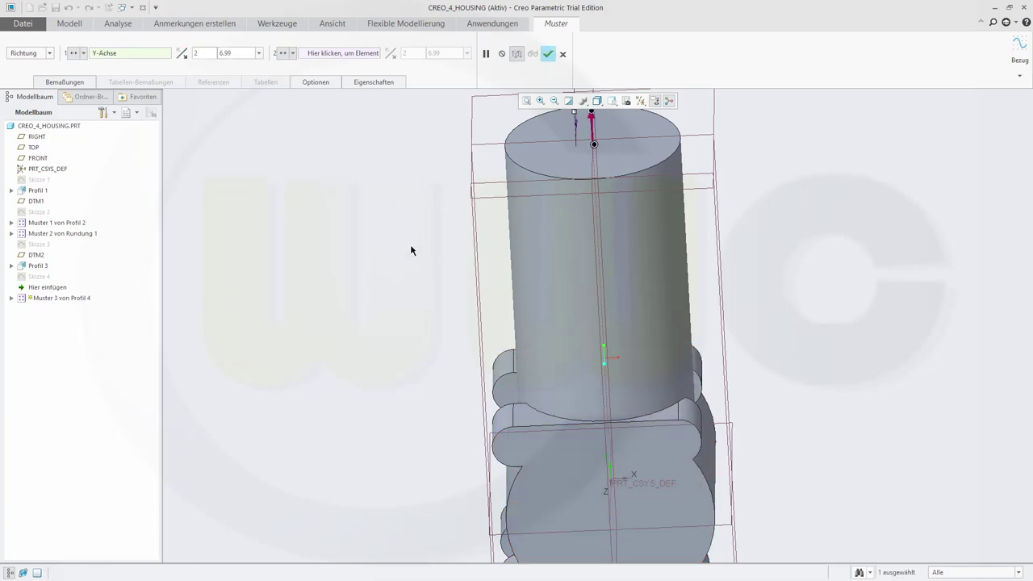
{"action": "left_click", "coordinate": [182, 54]}
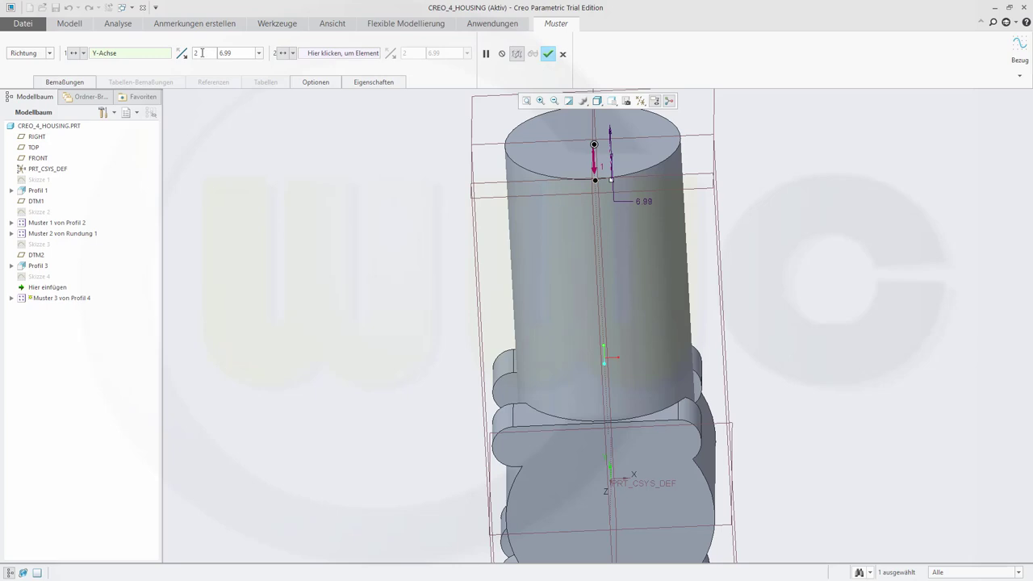
Set the disc pattern to 8 members with a spacing of 3 and complete it
{"action": "double_click", "coordinate": [195, 53]}
{"action": "type", "text": "8"}
{"action": "key", "text": "Tab"}
{"action": "type", "text": "3"}
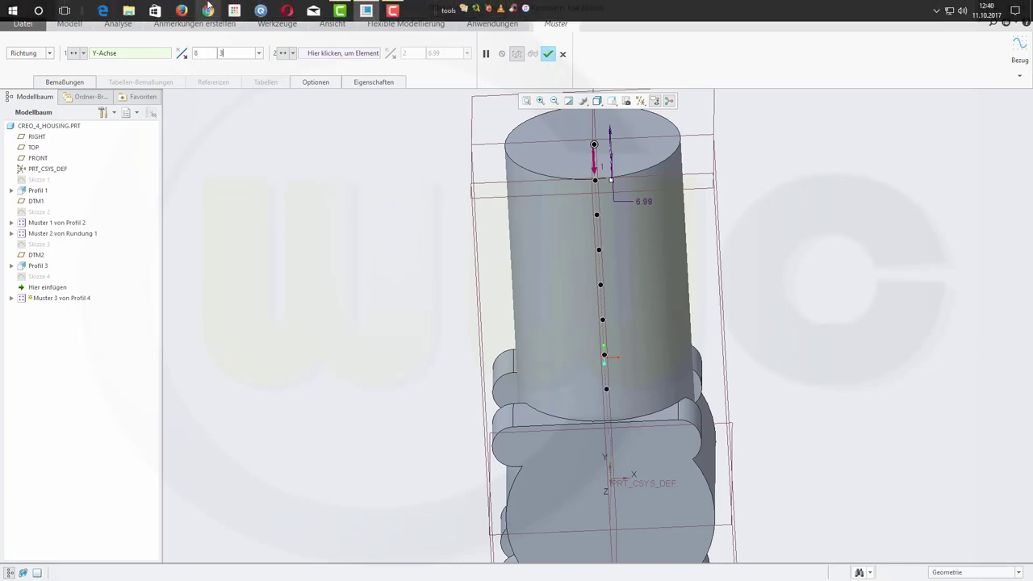
{"action": "key", "text": "Return"}
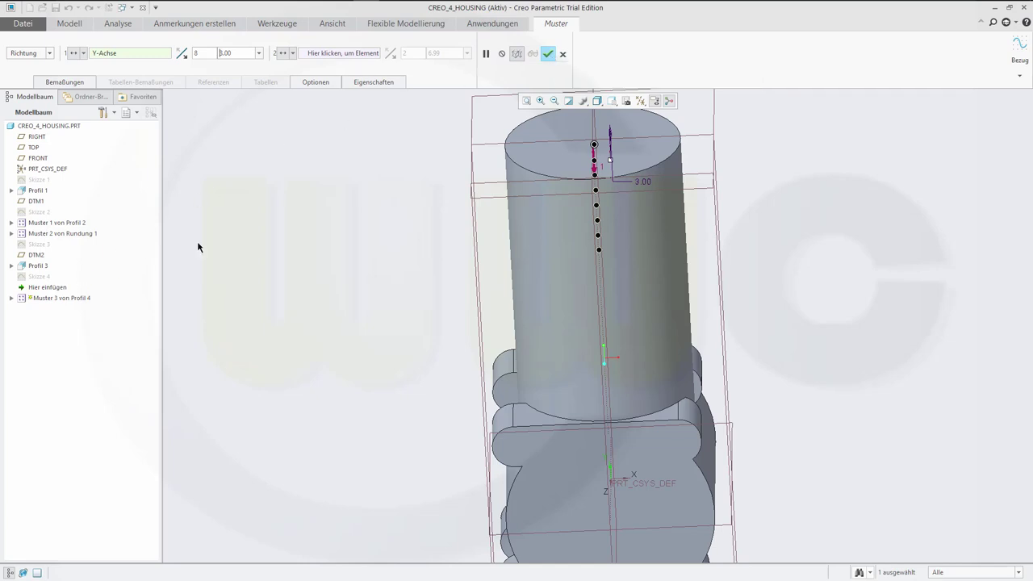
{"action": "left_click", "coordinate": [549, 54]}
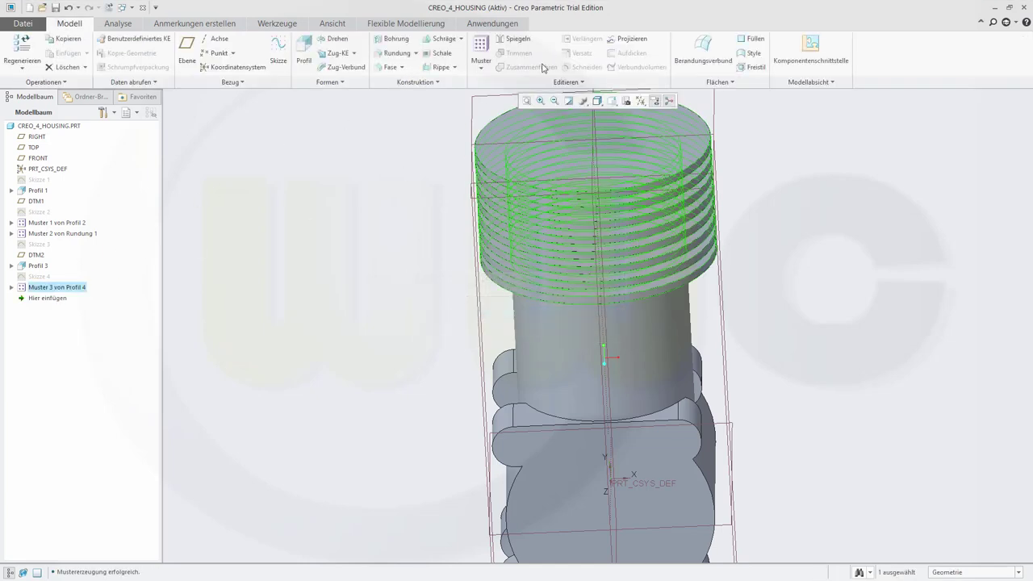
{"action": "left_click", "coordinate": [343, 212]}
{"action": "middle_click_drag", "start_coordinate": [763, 240], "coordinate": [761, 215]}
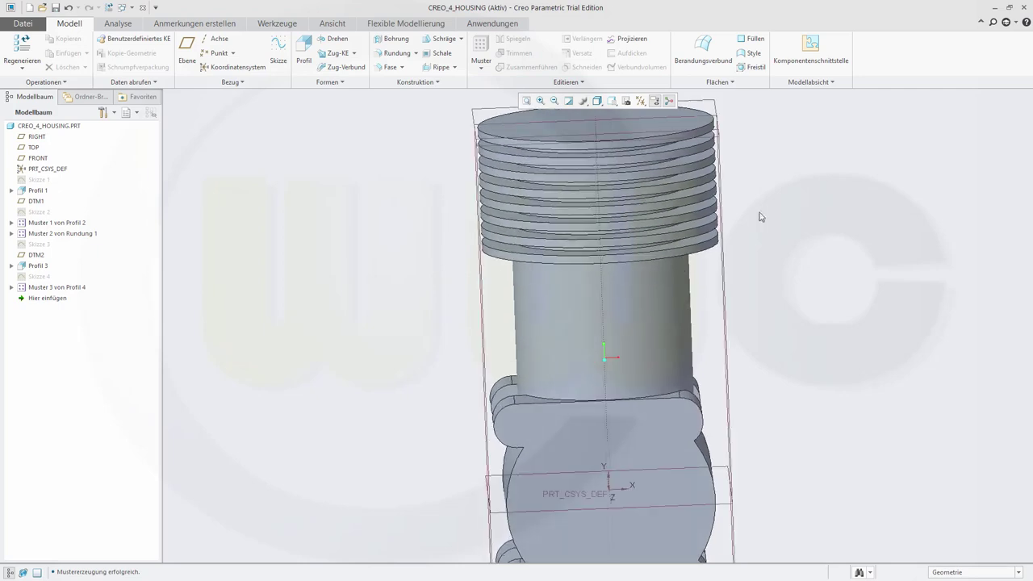
Start a sketch on DTM2 and draw a small circle of radius about 1.1, about 14 below the horizontal reference
{"action": "scroll", "coordinate": [759, 132], "scroll_direction": "down", "scroll_amount": 3}
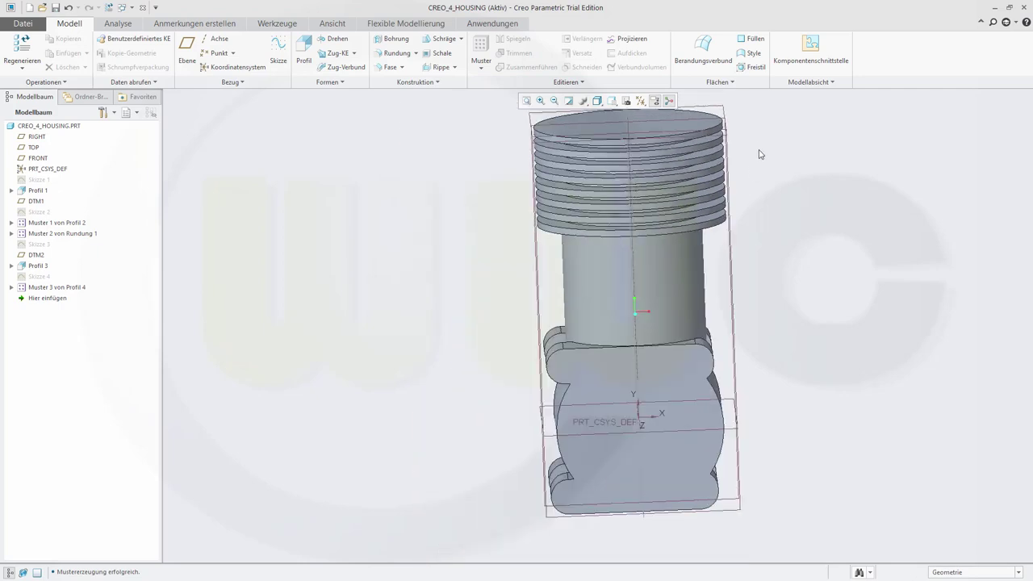
{"action": "middle_click_drag", "start_coordinate": [758, 153], "coordinate": [754, 129]}
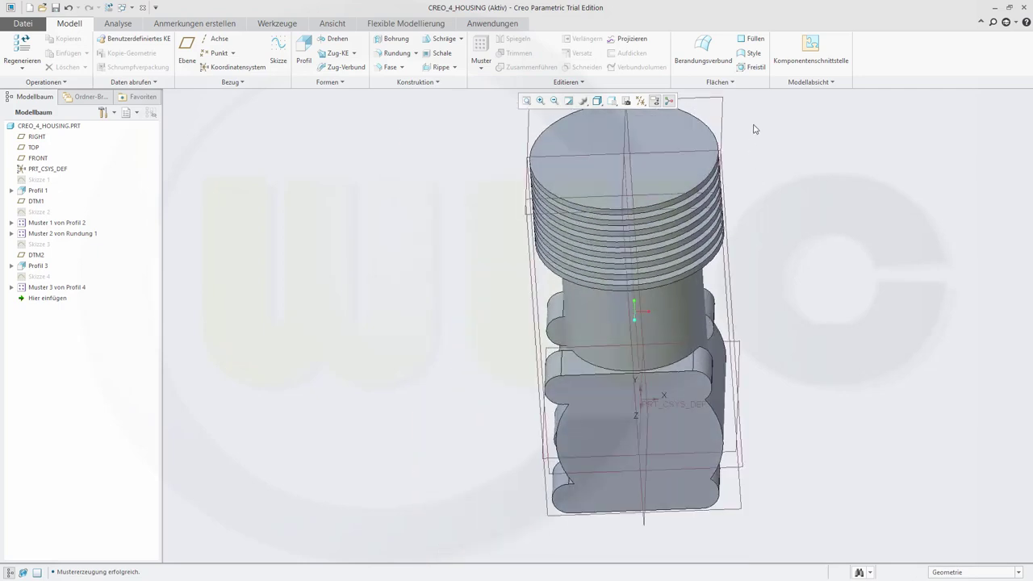
{"action": "left_click", "coordinate": [279, 50]}
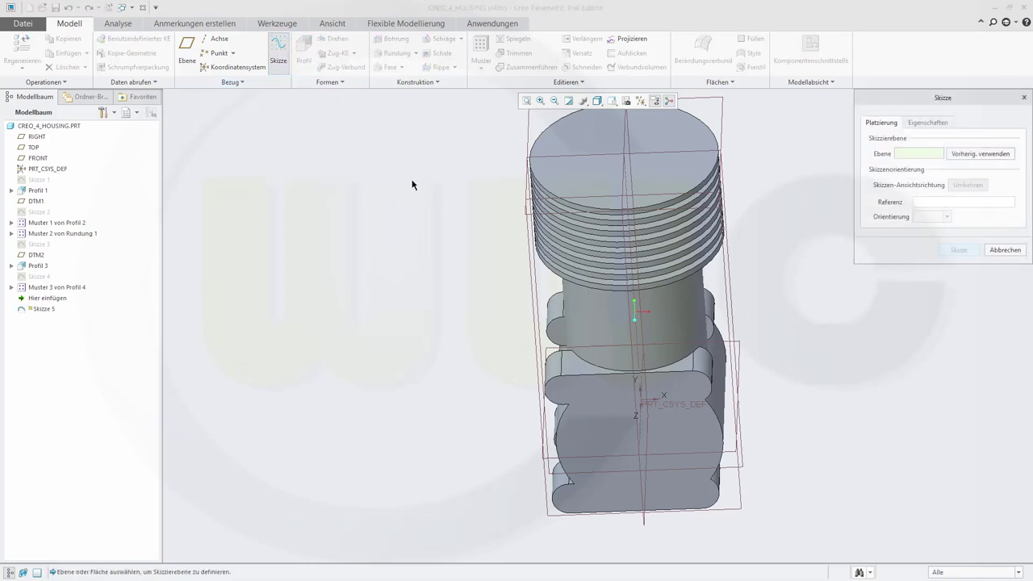
{"action": "left_click", "coordinate": [724, 121]}
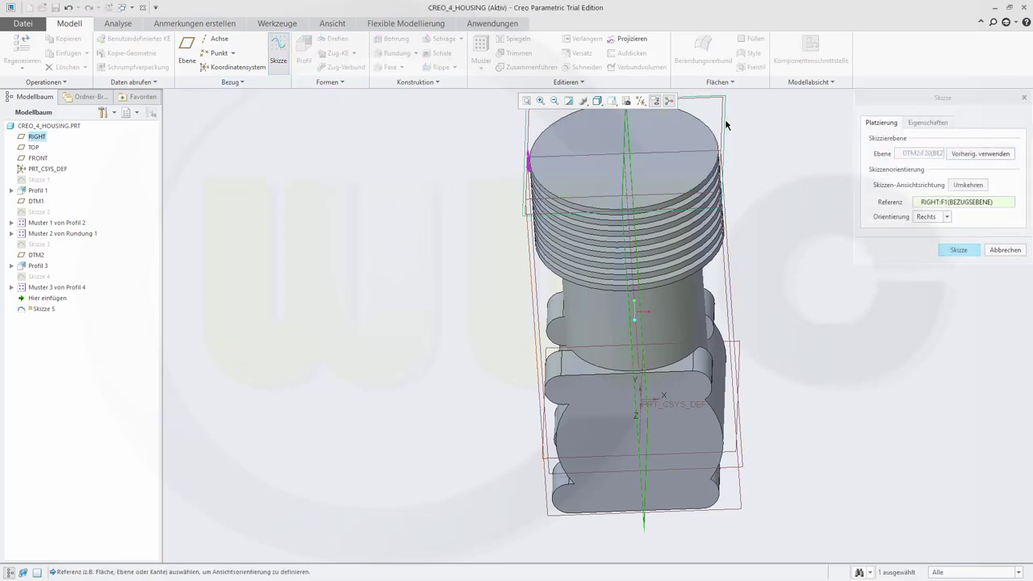
{"action": "left_click", "coordinate": [959, 250]}
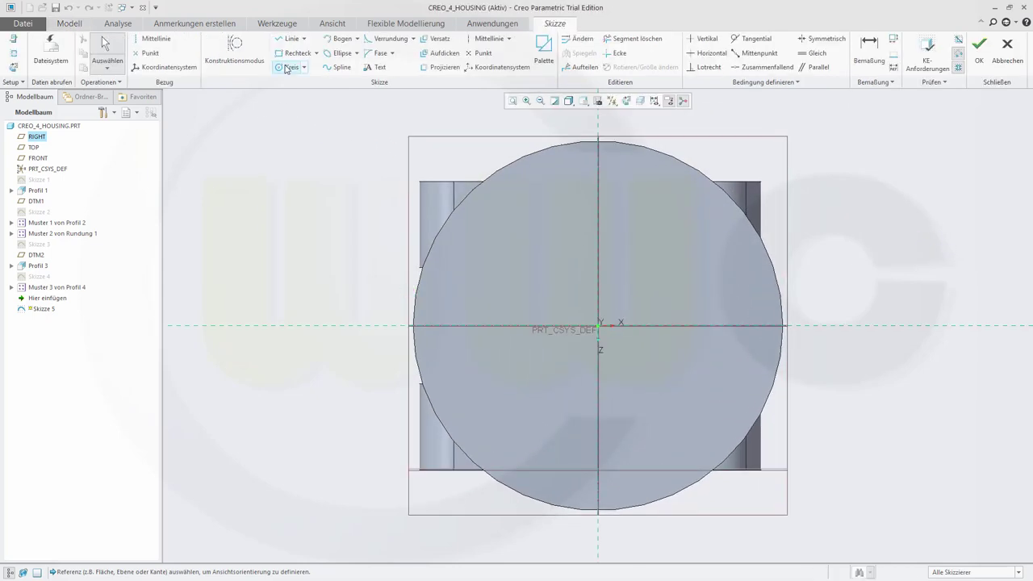
{"action": "left_click", "coordinate": [280, 68]}
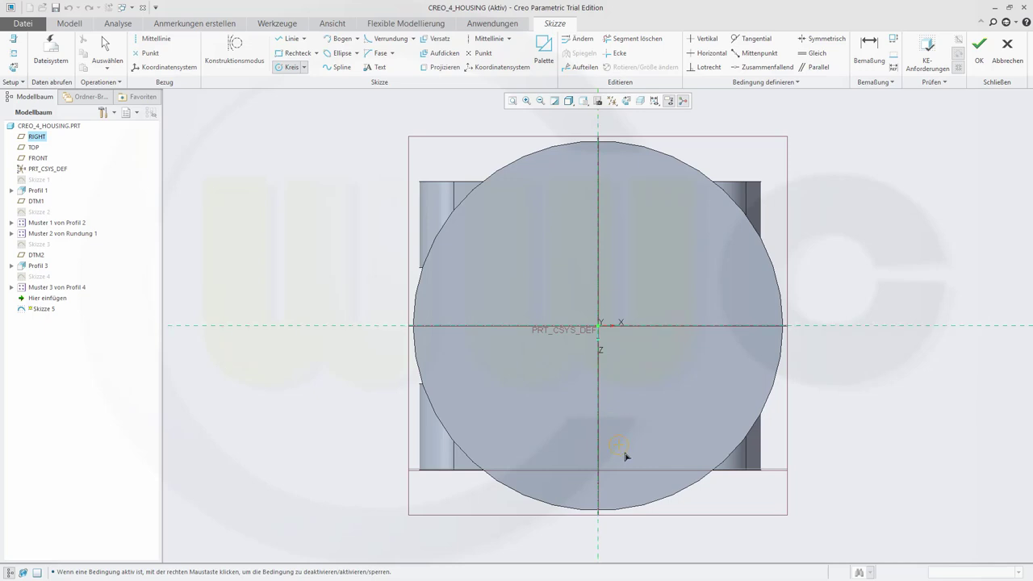
Dimension the small circle's radius and set it to 3.5
{"action": "left_click", "coordinate": [869, 50]}
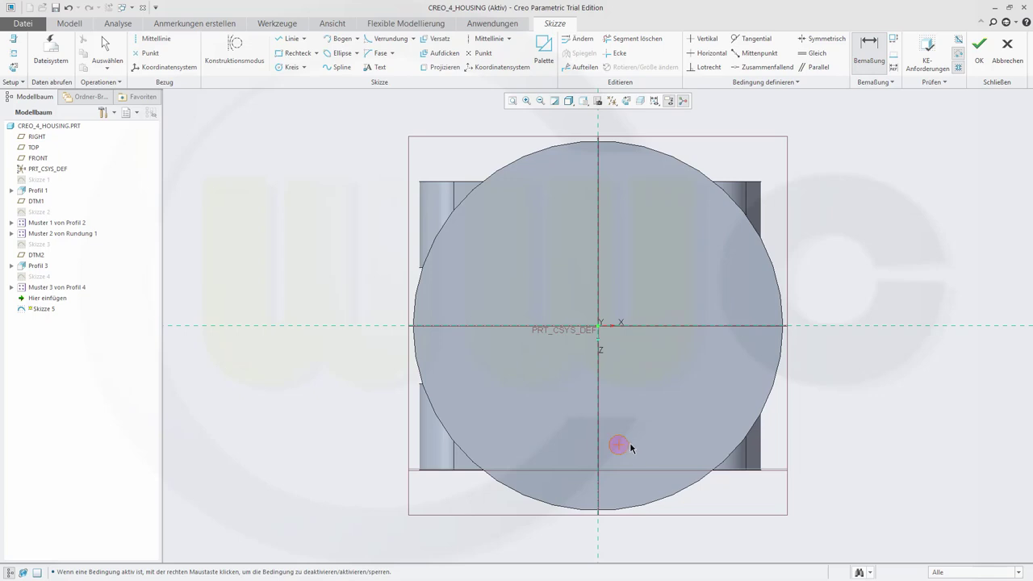
{"action": "middle_click", "coordinate": [818, 421]}
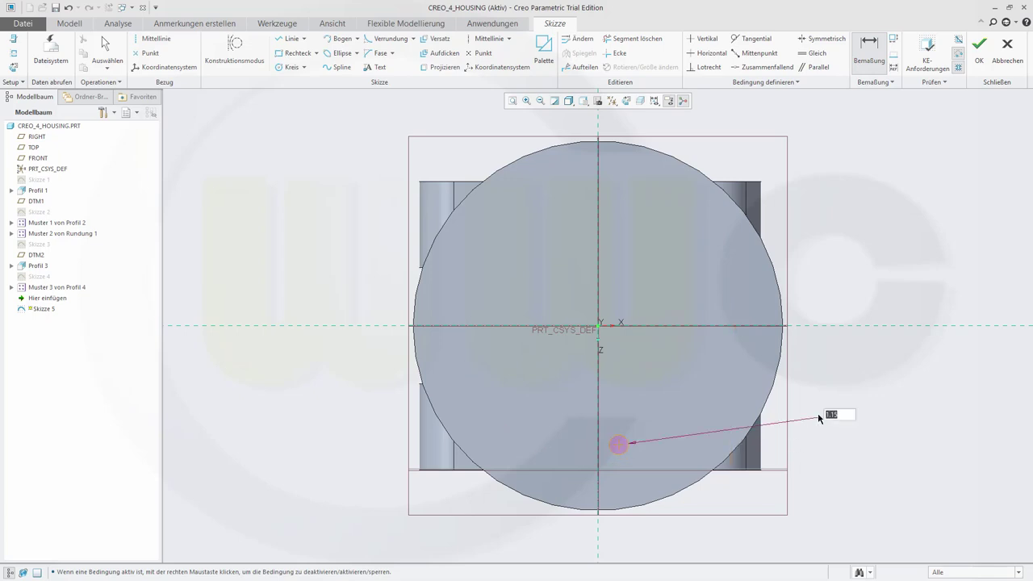
{"action": "type", "text": "7"}
{"action": "key", "text": "Return"}
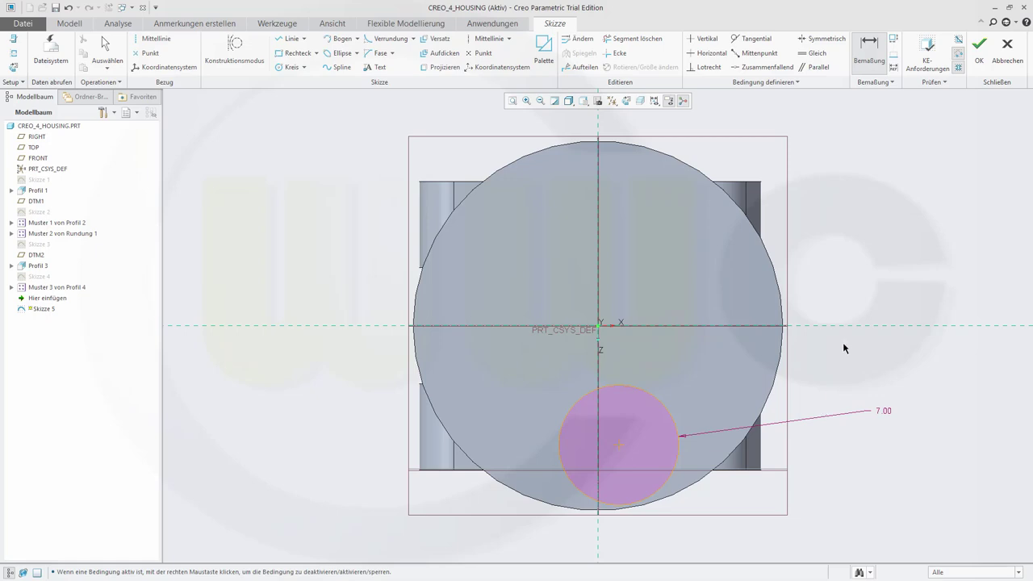
{"action": "double_click", "coordinate": [882, 413]}
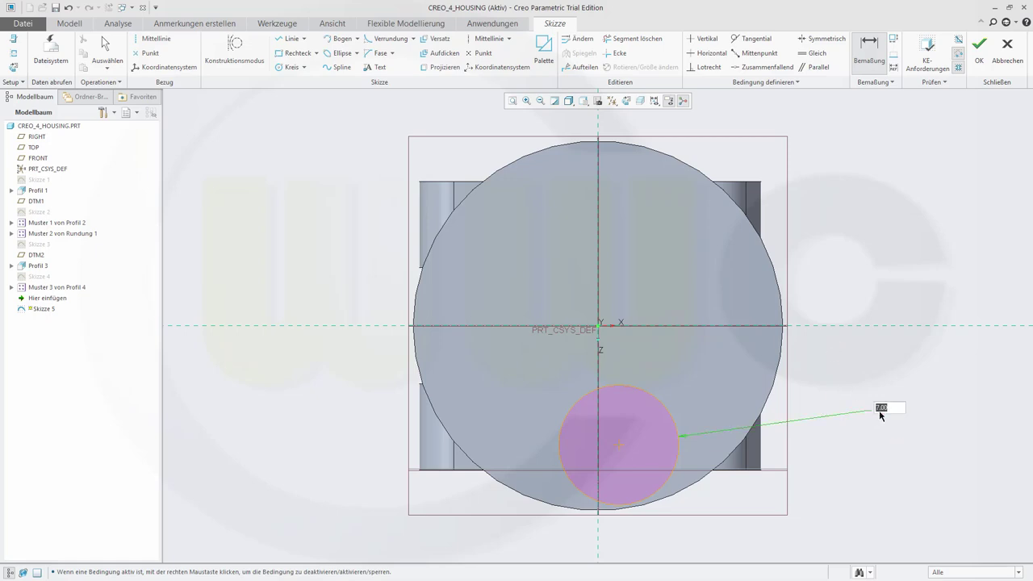
{"action": "type", "text": "3.5"}
{"action": "key", "text": "Return"}
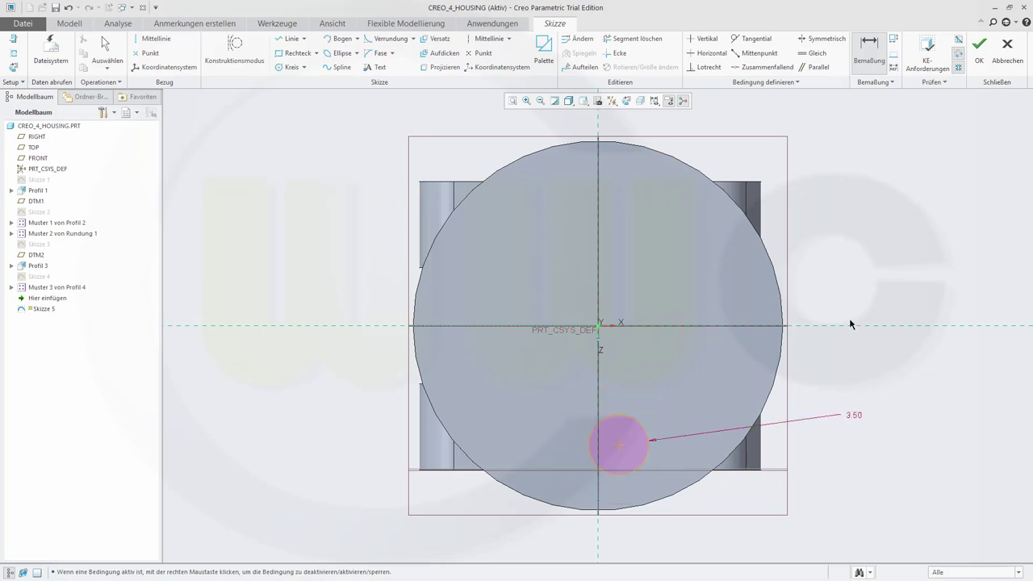
{"action": "left_click", "coordinate": [701, 42]}
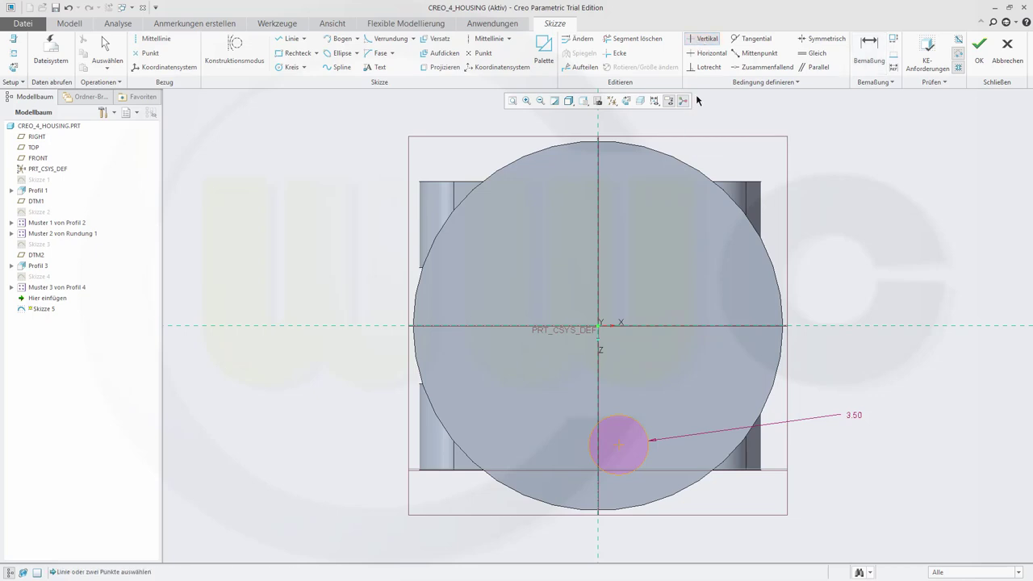
{"action": "left_click", "coordinate": [618, 448]}
{"action": "left_click", "coordinate": [599, 328]}
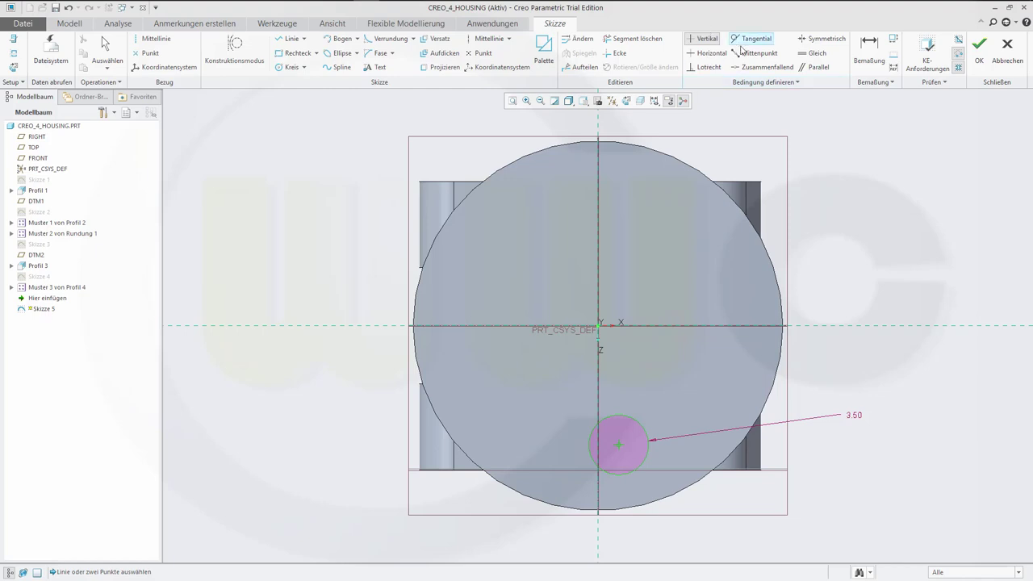
Constrain the small circle's centre to be coincident with the vertical reference line
{"action": "left_click", "coordinate": [765, 68]}
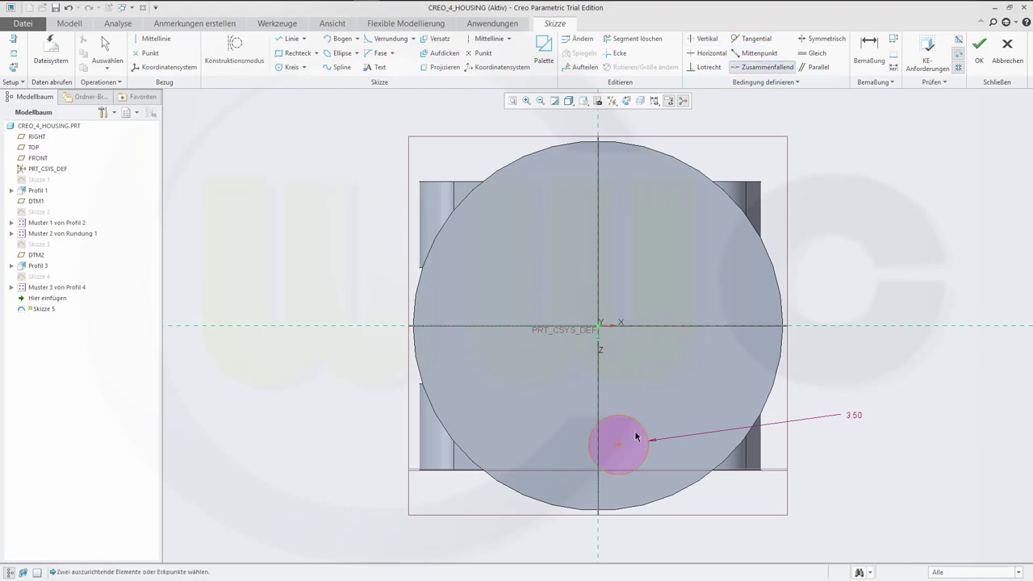
{"action": "left_click", "coordinate": [618, 446]}
{"action": "left_click", "coordinate": [599, 547]}
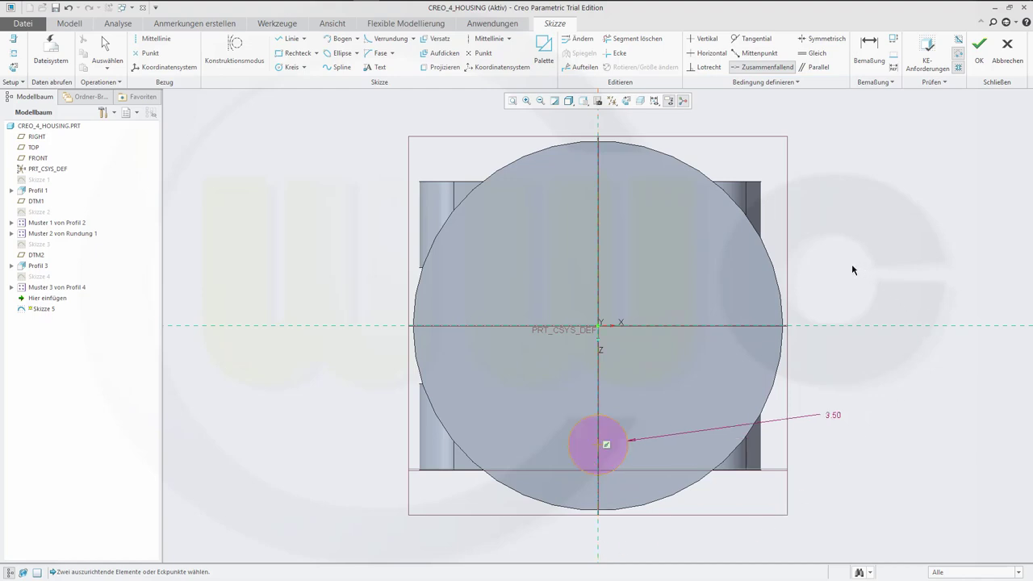
Dimension the small circle's centre from the horizontal reference, set the distance to 17, and finish the sketch
{"action": "left_click", "coordinate": [869, 54]}
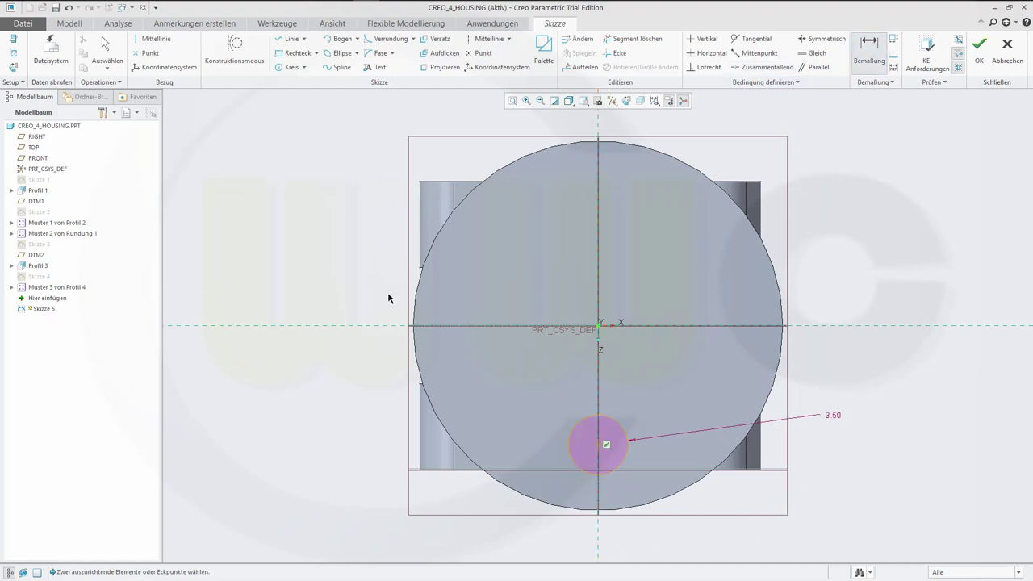
{"action": "left_click", "coordinate": [372, 327]}
{"action": "middle_click", "coordinate": [341, 404]}
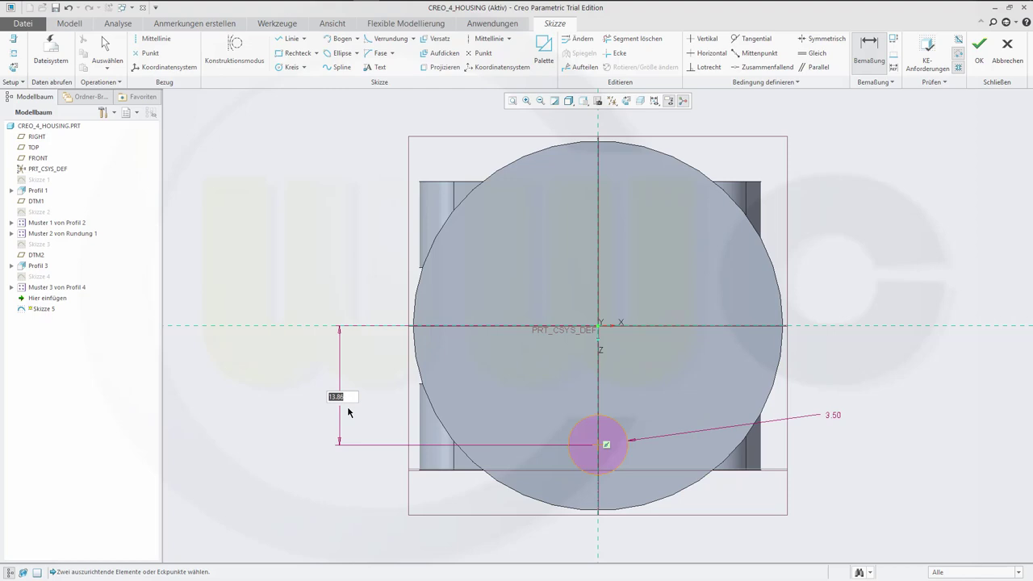
{"action": "key", "text": "Return"}
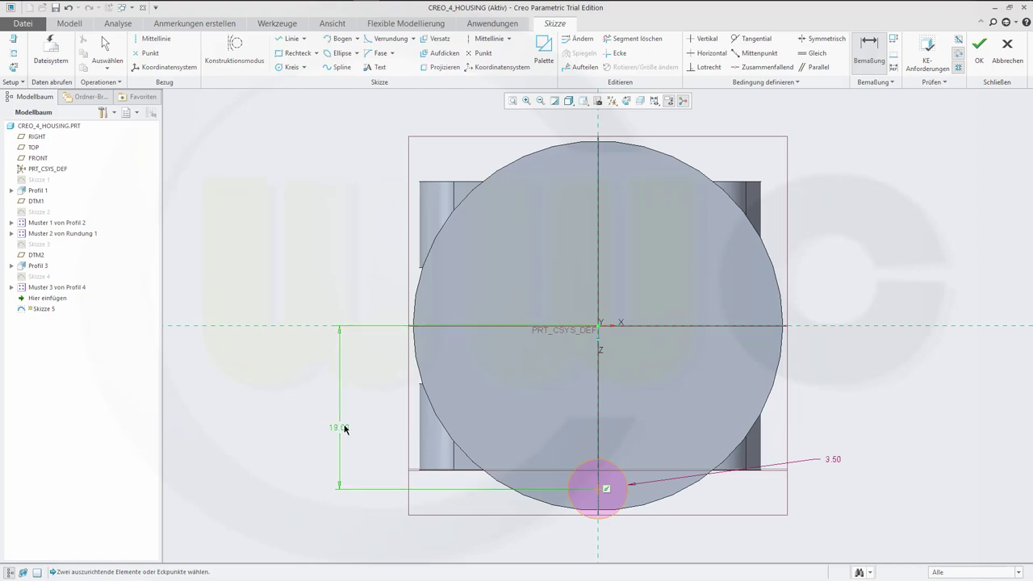
{"action": "double_click", "coordinate": [344, 429]}
{"action": "type", "text": "17"}
{"action": "key", "text": "Return"}
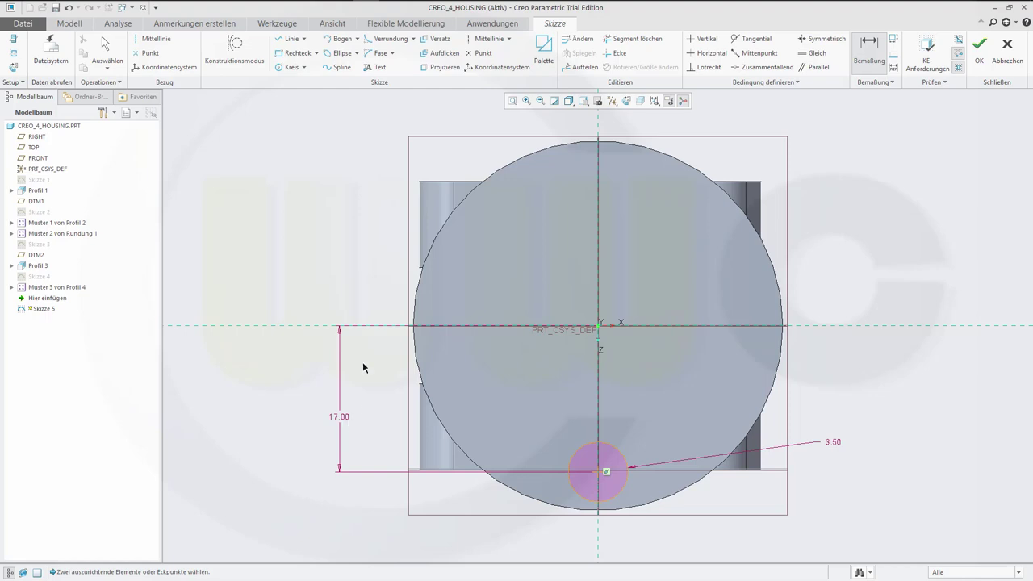
{"action": "left_click", "coordinate": [979, 49]}
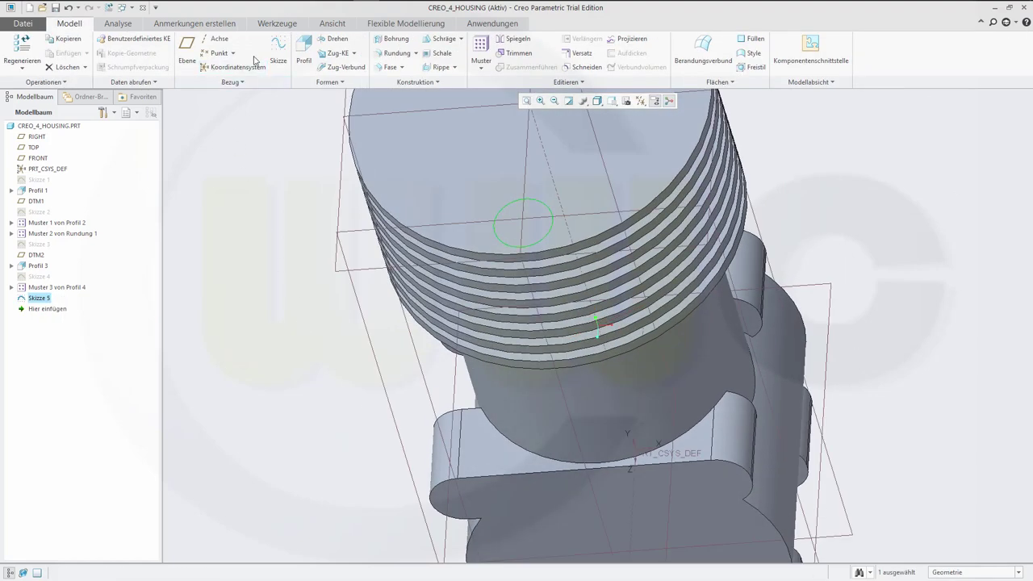
Extrude the small circle 8 downward from DTM2 through the upper fins, adding material instead of removing it
{"action": "left_click", "coordinate": [303, 50]}
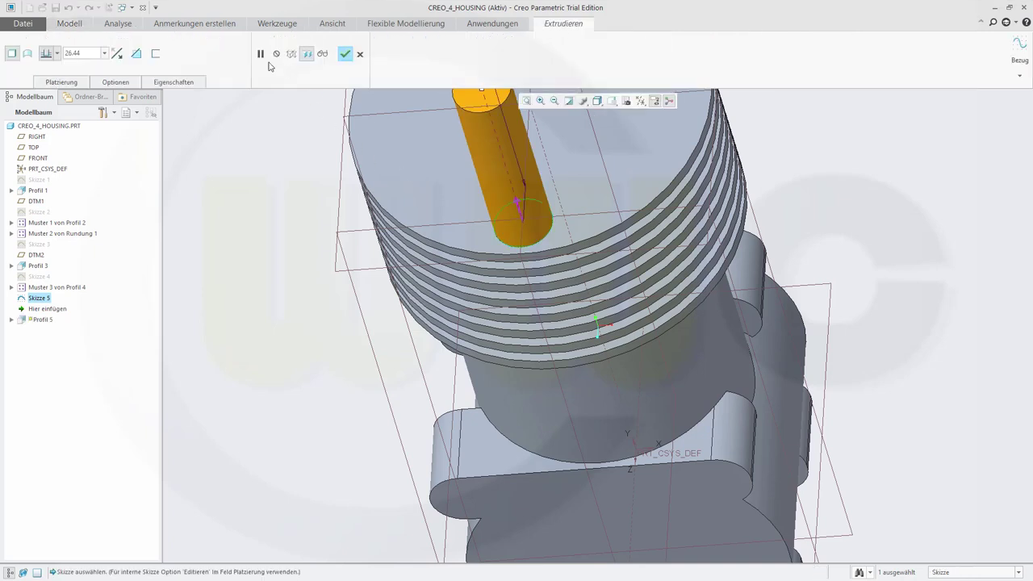
{"action": "left_click", "coordinate": [118, 54]}
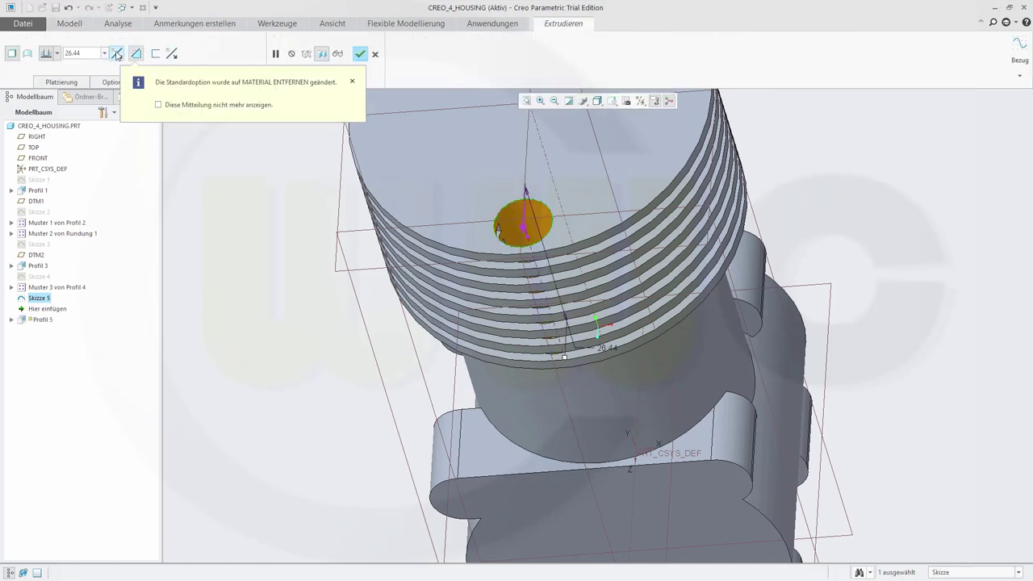
{"action": "left_click", "coordinate": [352, 84]}
{"action": "left_click", "coordinate": [118, 54]}
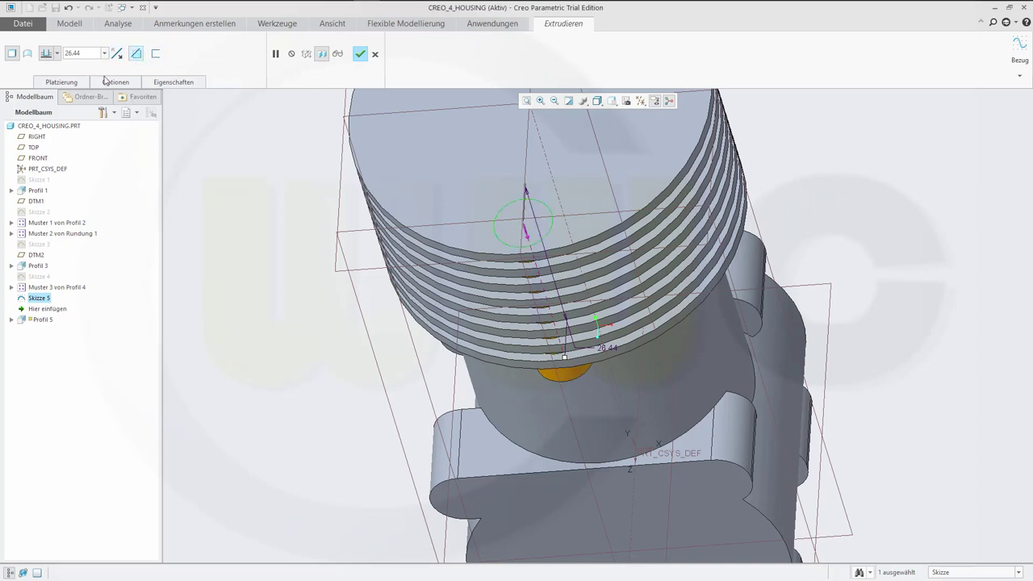
{"action": "left_click", "coordinate": [94, 53]}
{"action": "type", "text": "6"}
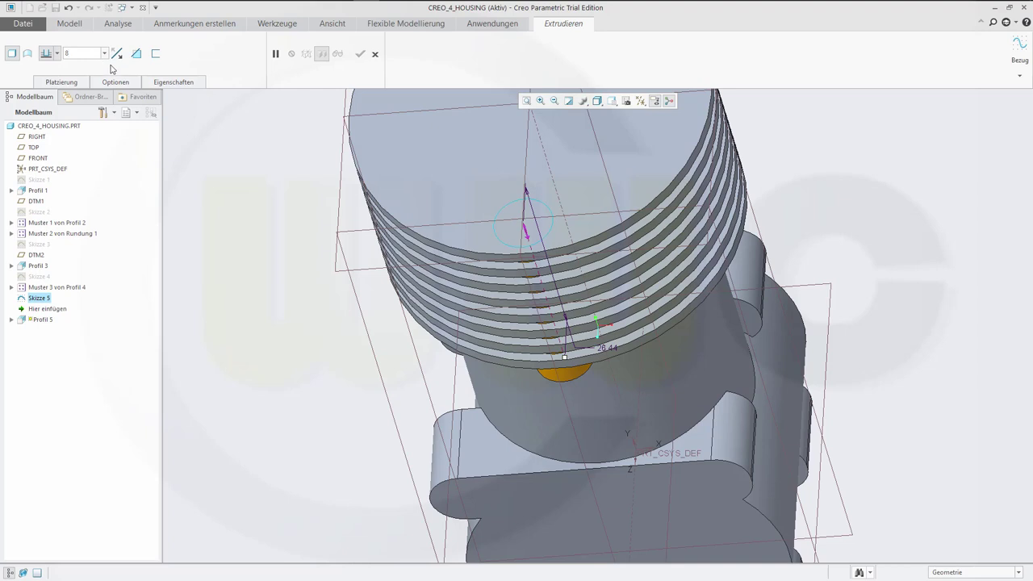
{"action": "key", "text": "Return"}
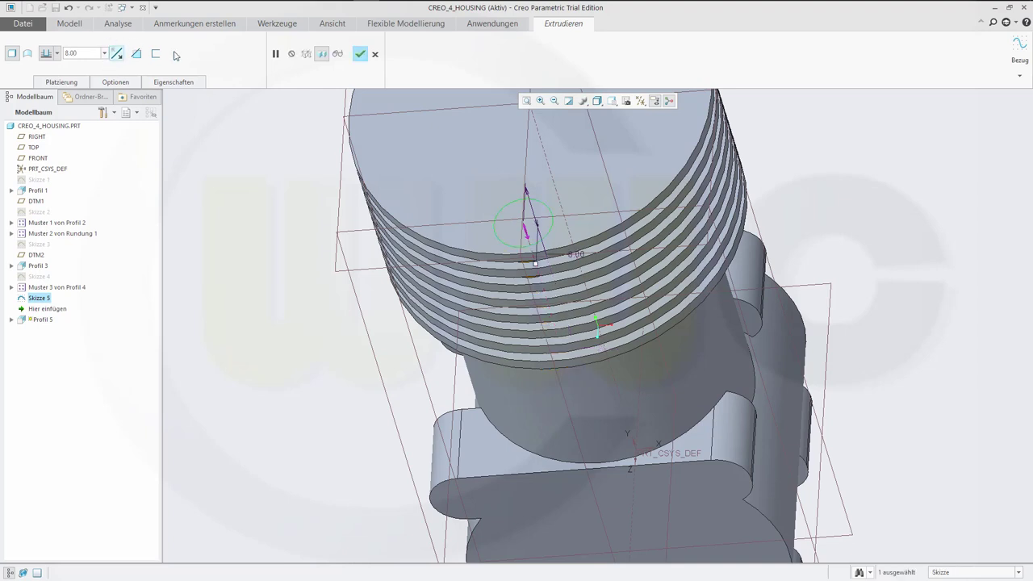
{"action": "left_click", "coordinate": [360, 53]}
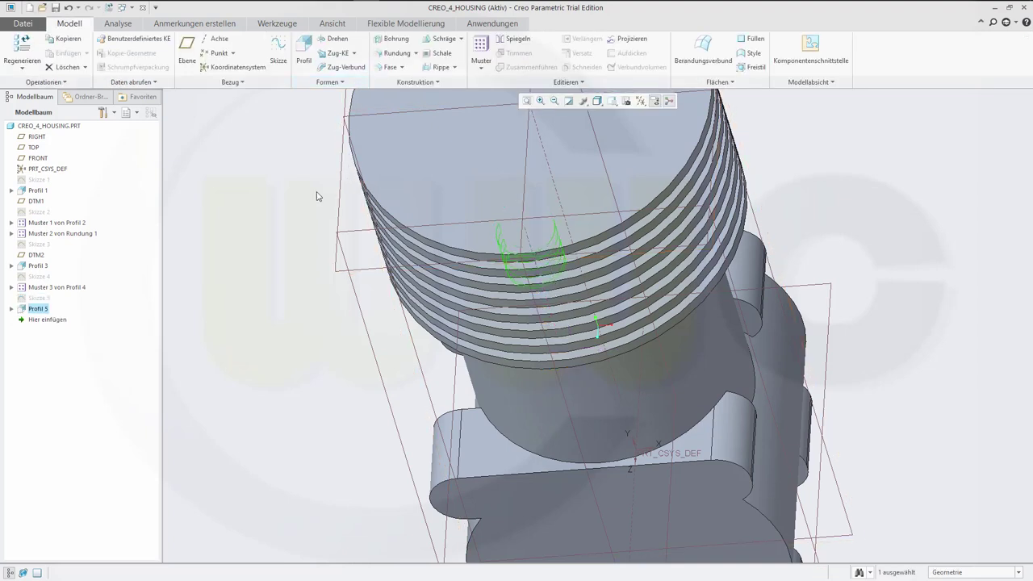
{"action": "left_click", "coordinate": [248, 208]}
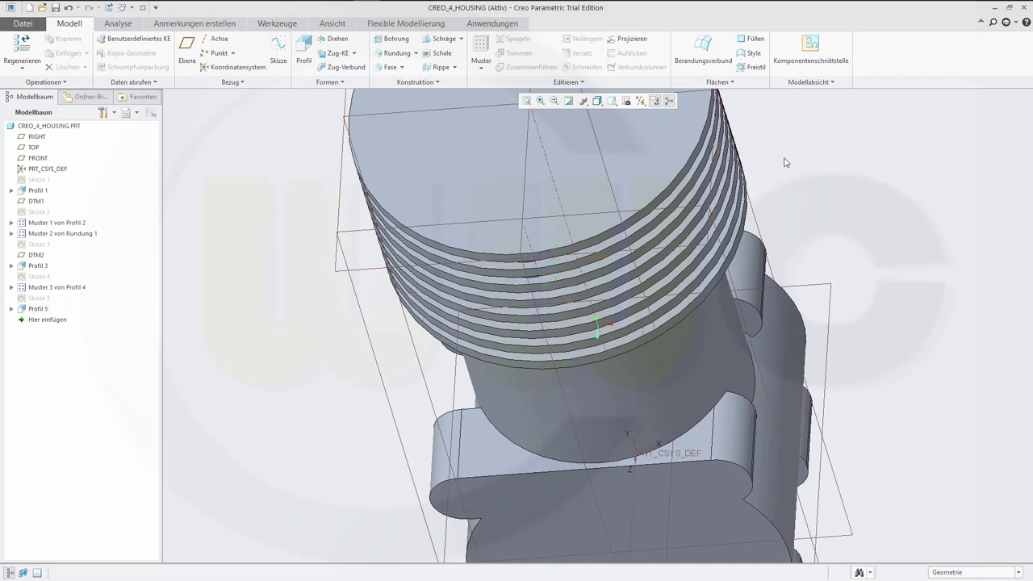
Start an axis pattern of the small cylindrical extrusion around the coordinate system's Y axis
{"action": "middle_click_drag", "start_coordinate": [792, 166], "coordinate": [747, 267]}
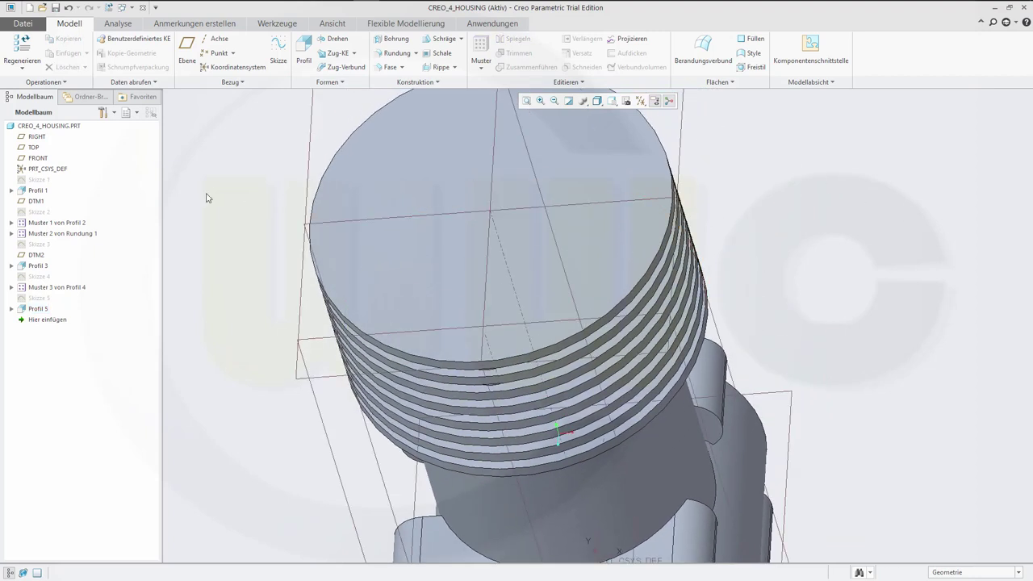
{"action": "left_click", "coordinate": [38, 308]}
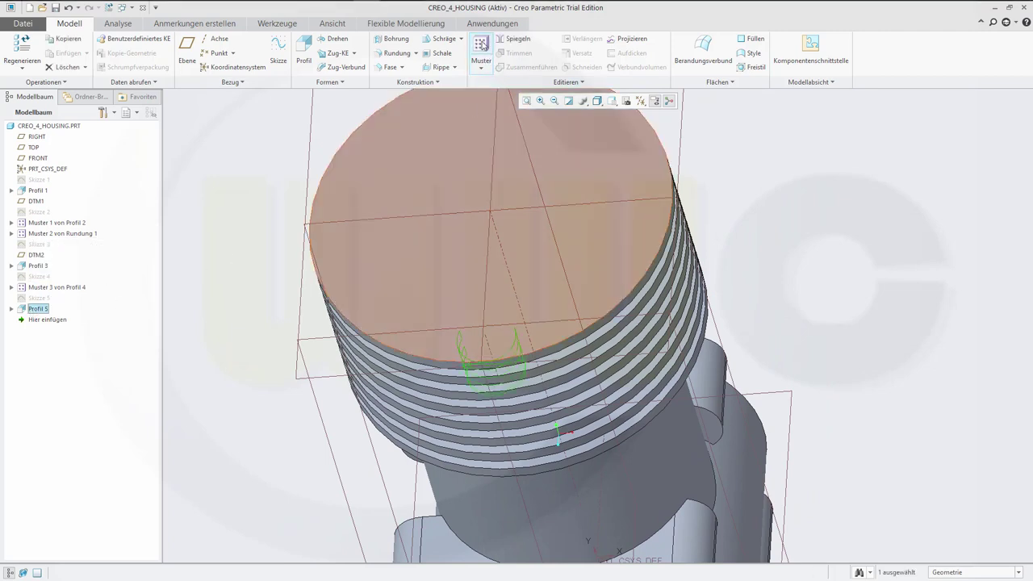
{"action": "left_click", "coordinate": [482, 60]}
{"action": "left_click", "coordinate": [49, 53]}
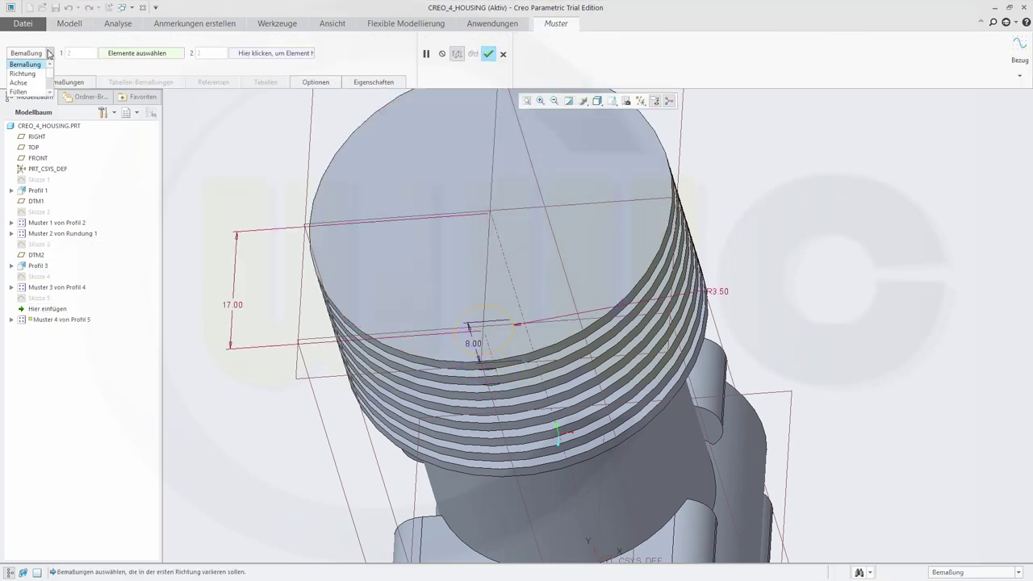
{"action": "left_click", "coordinate": [20, 83]}
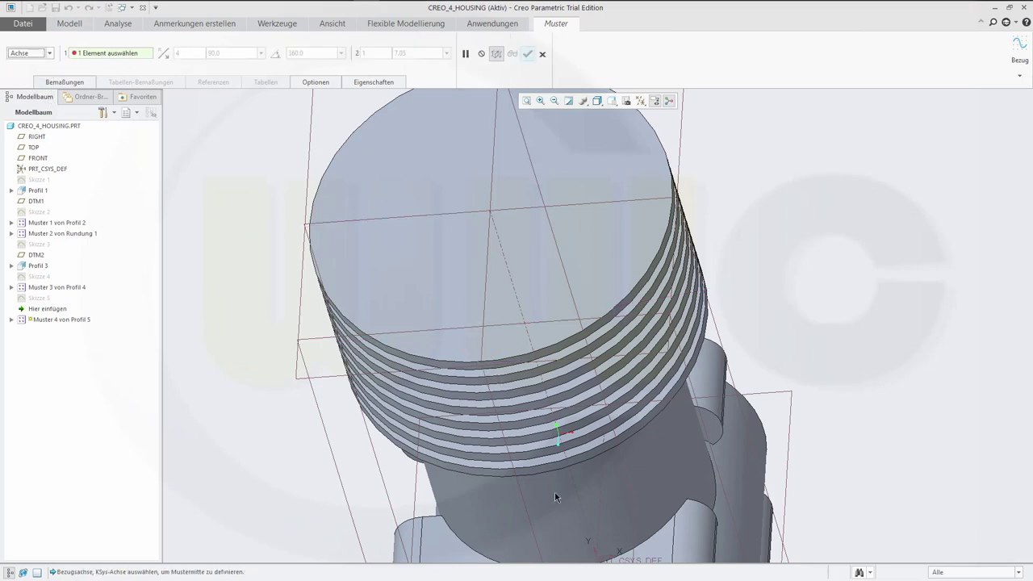
{"action": "left_click", "coordinate": [593, 553]}
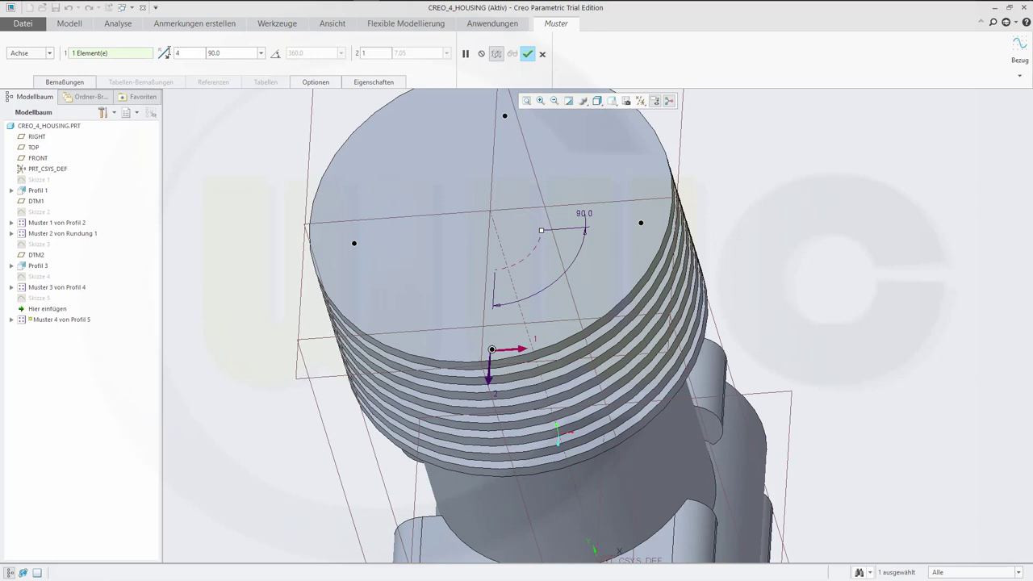
Set the axis pattern to 6 members distributed over 360 degrees and complete it
{"action": "left_click", "coordinate": [169, 51]}
{"action": "type", "text": "6"}
{"action": "left_click", "coordinate": [275, 55]}
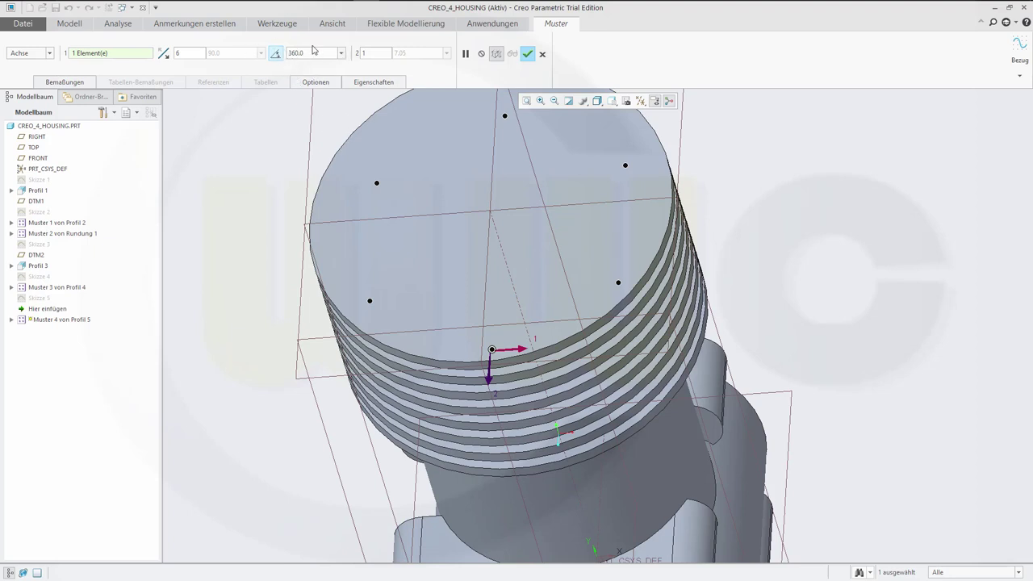
{"action": "left_click", "coordinate": [529, 55]}
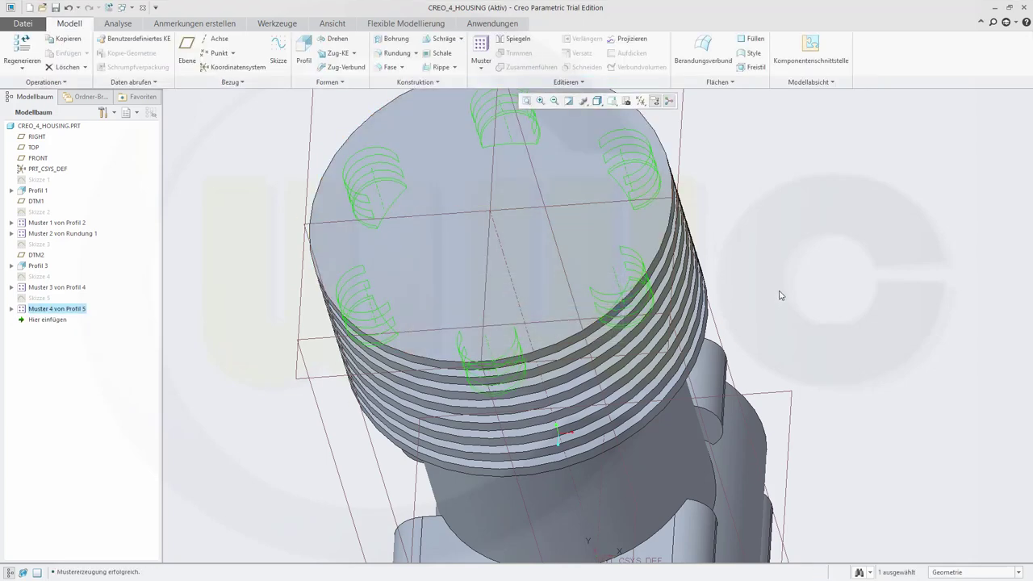
{"action": "middle_click_drag", "start_coordinate": [779, 295], "coordinate": [800, 247]}
{"action": "left_click", "coordinate": [772, 260]}
{"action": "scroll", "coordinate": [791, 261], "scroll_direction": "down", "scroll_amount": 1}
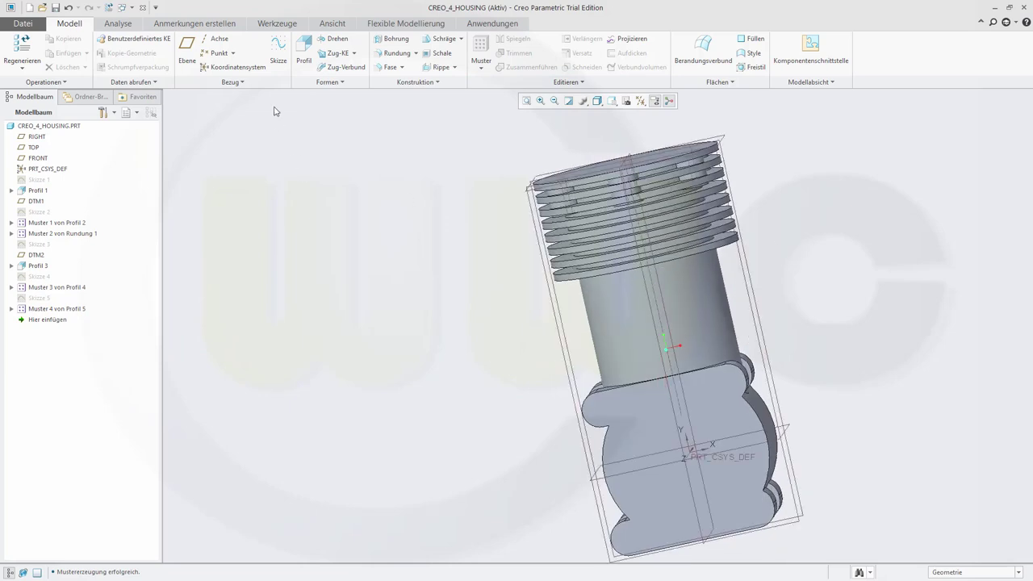
Start a new sketch on the FRONT plane with the RIGHT plane as orientation reference
{"action": "middle_click_drag", "start_coordinate": [348, 231], "coordinate": [374, 199]}
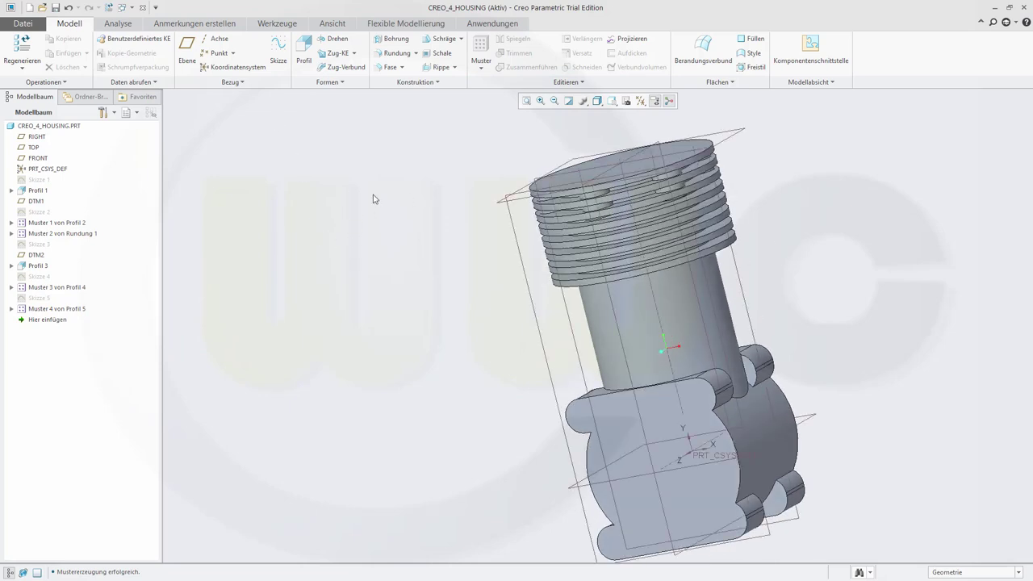
{"action": "left_click", "coordinate": [279, 50]}
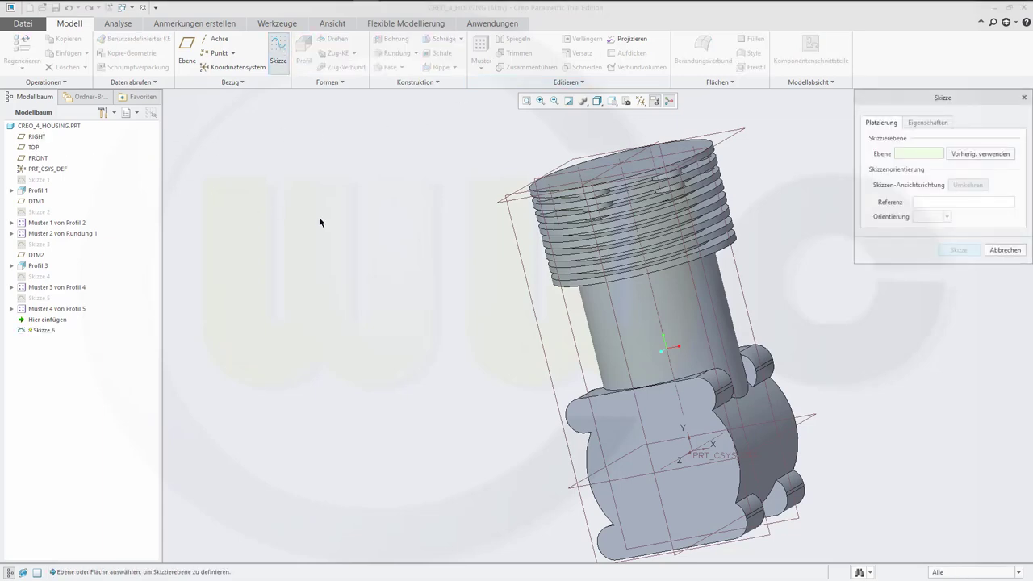
{"action": "left_click", "coordinate": [553, 174]}
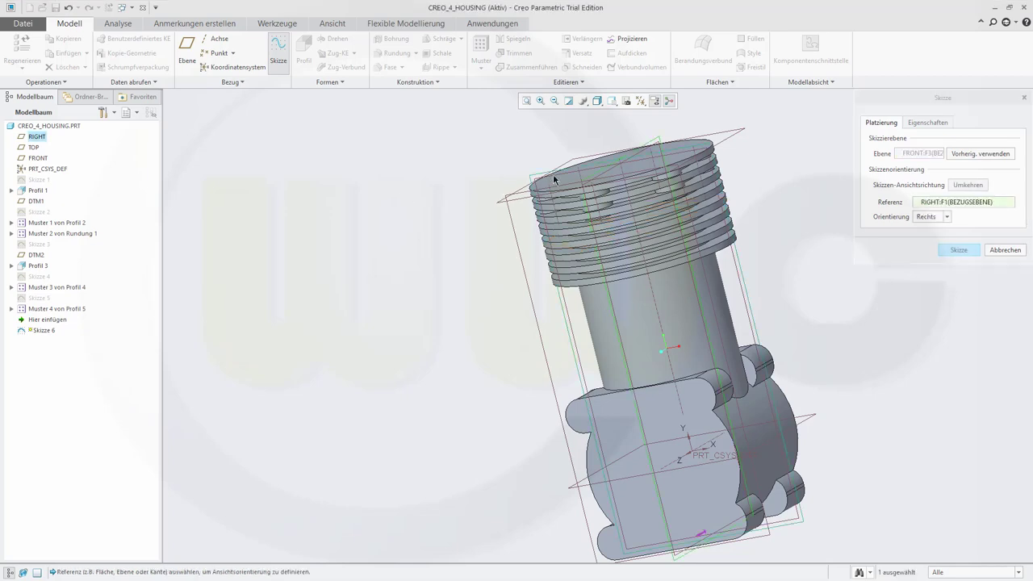
{"action": "left_click", "coordinate": [959, 250]}
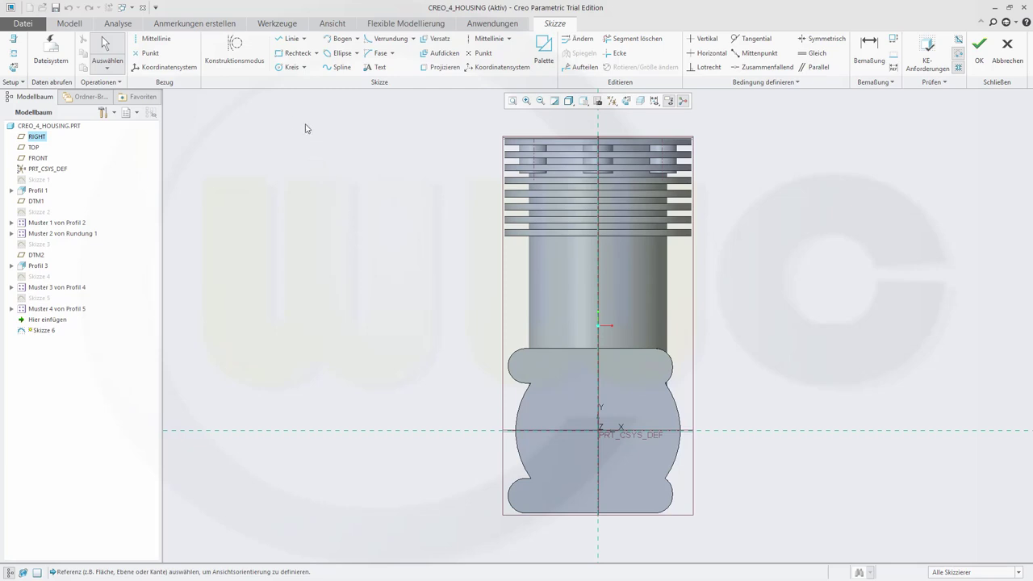
Sketch a rectangle about 72 wide across the crankcase, with its lower edge on the horizontal reference
{"action": "left_click", "coordinate": [277, 56]}
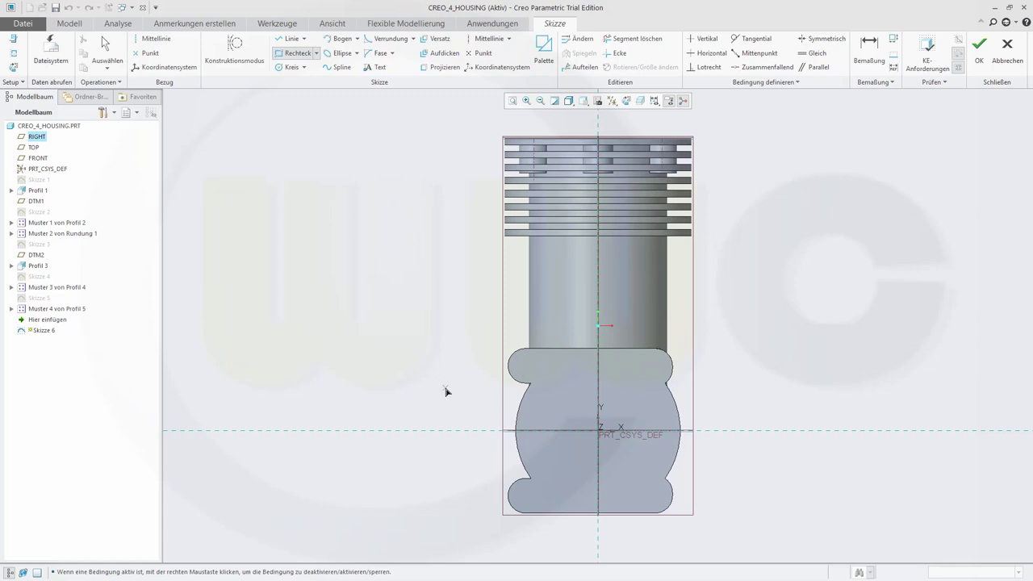
{"action": "left_click", "coordinate": [447, 411]}
{"action": "left_click", "coordinate": [758, 430]}
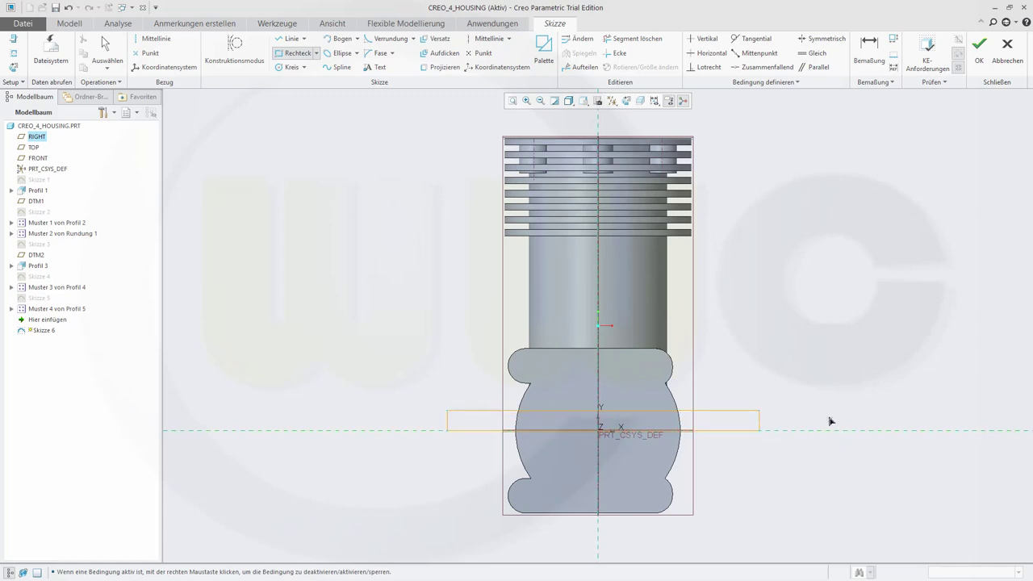
{"action": "middle_click", "coordinate": [808, 362]}
Dimension the rectangle 60 wide and 6 high
{"action": "left_click", "coordinate": [869, 50]}
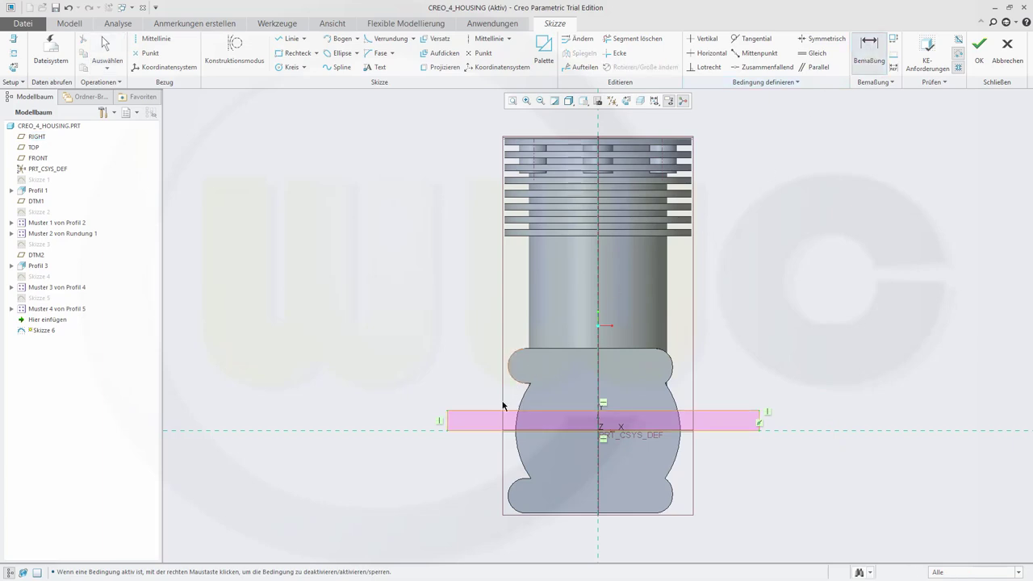
{"action": "middle_click", "coordinate": [638, 525]}
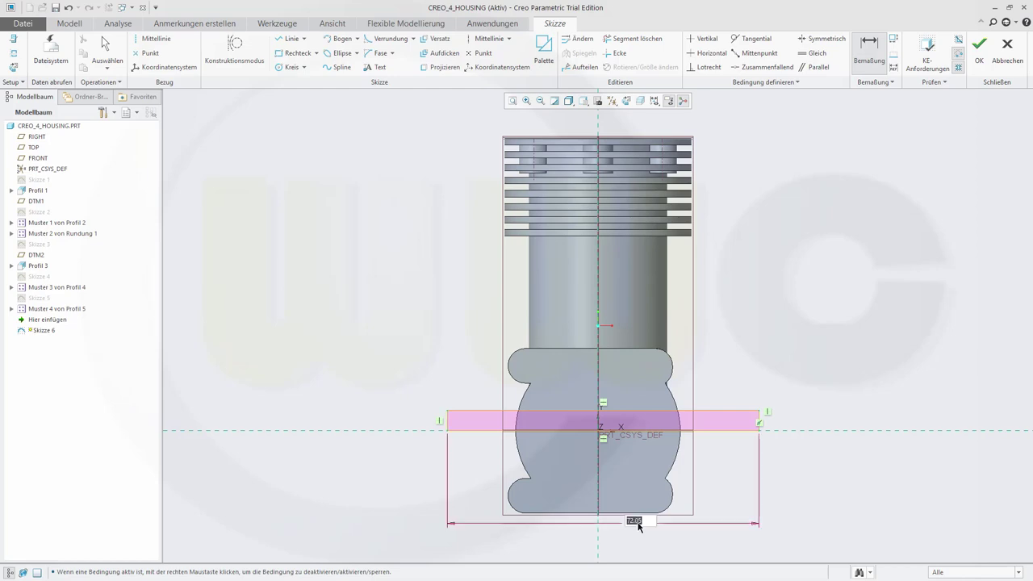
{"action": "type", "text": "60"}
{"action": "key", "text": "Return"}
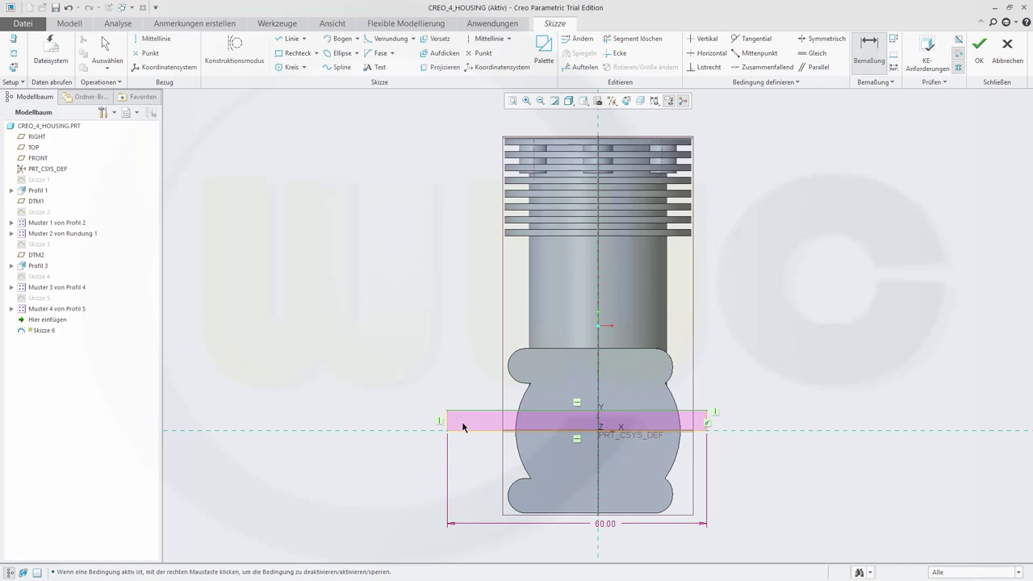
{"action": "middle_click", "coordinate": [408, 422]}
{"action": "type", "text": "6"}
{"action": "key", "text": "Return"}
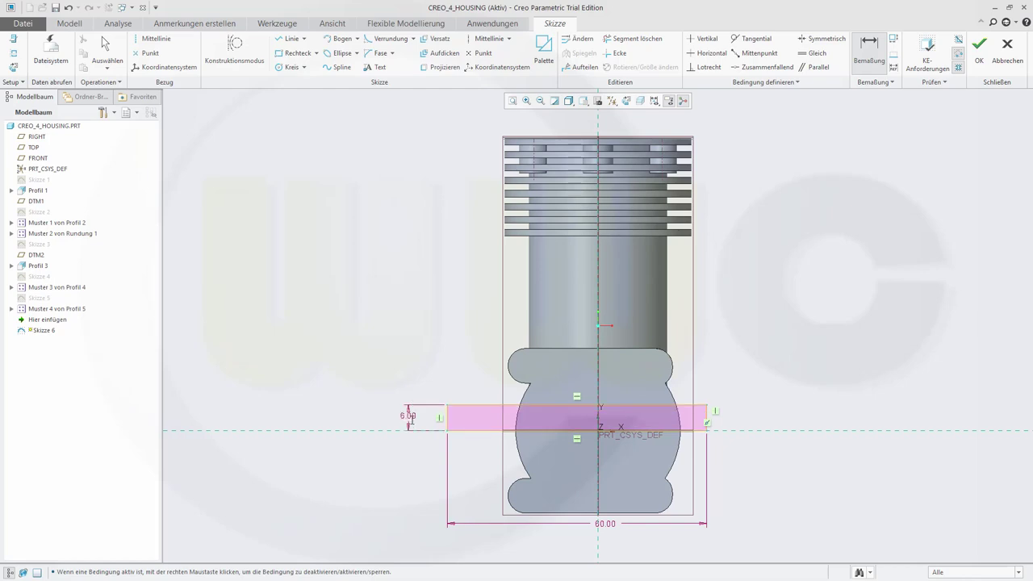
{"action": "middle_click", "coordinate": [410, 295]}
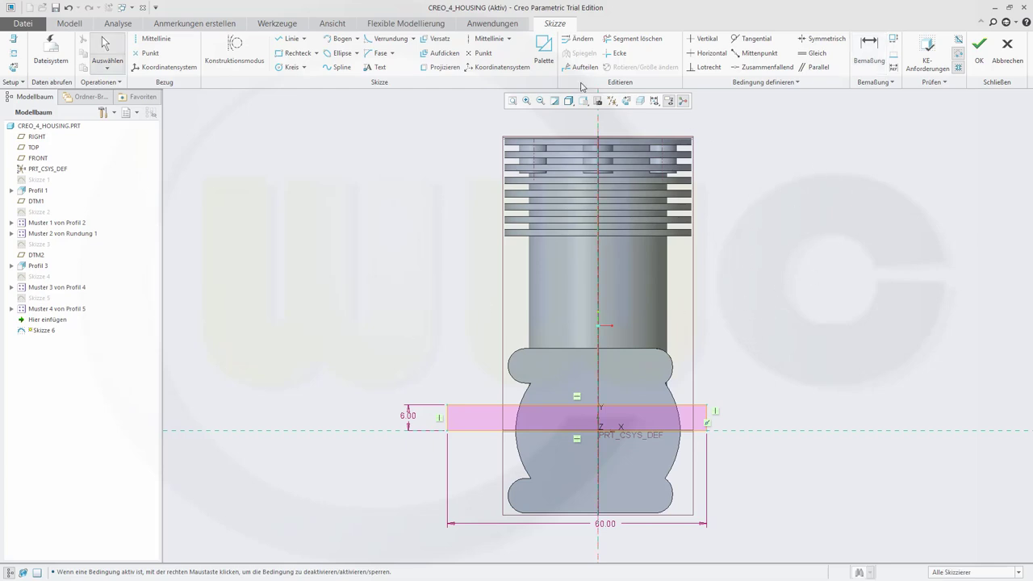
Add a centreline on the vertical reference, make the rectangle's upper corners symmetric about it, and finish the sketch
{"action": "left_click", "coordinate": [488, 39]}
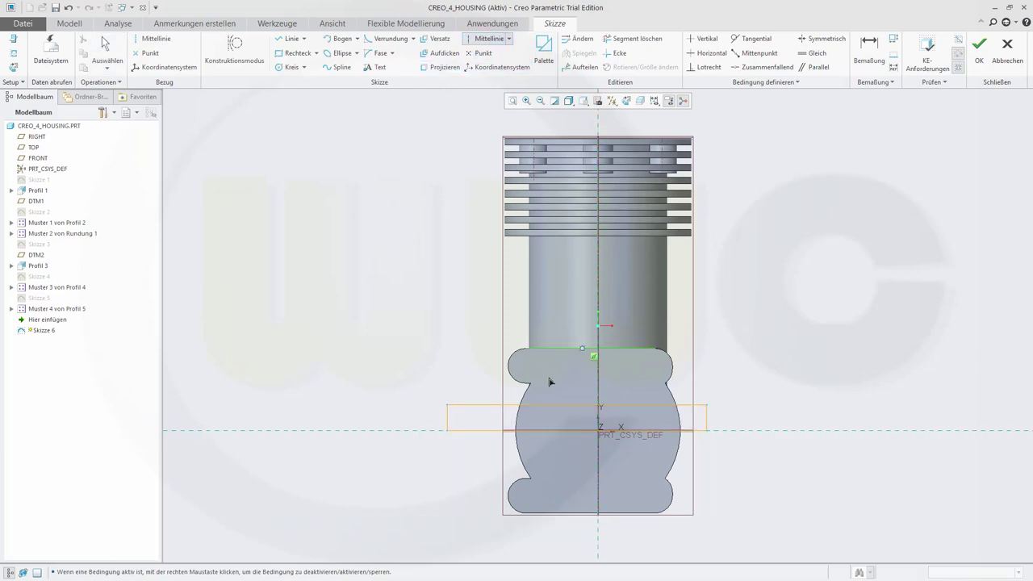
{"action": "left_click", "coordinate": [599, 434]}
{"action": "middle_click", "coordinate": [799, 394]}
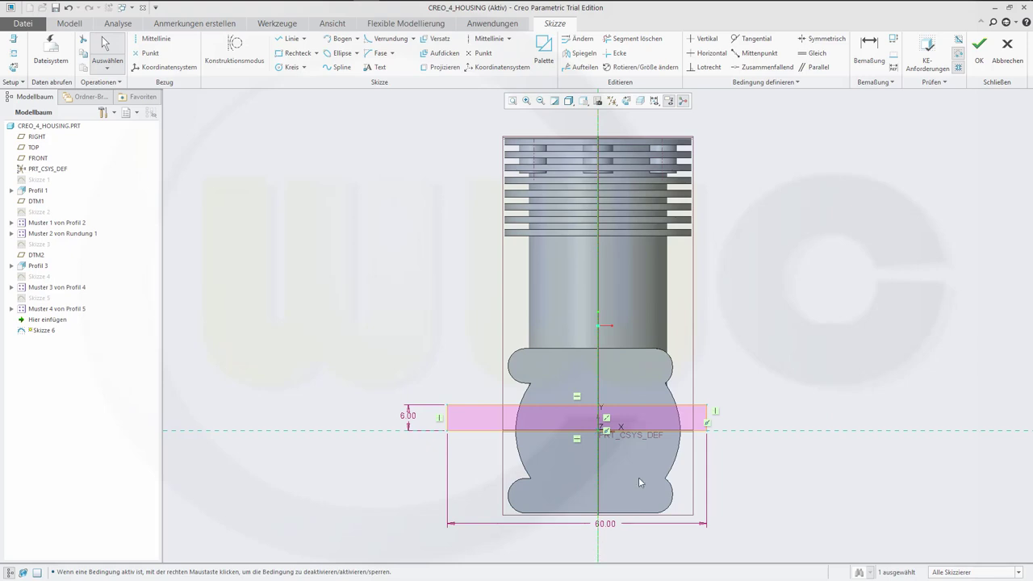
{"action": "left_click", "coordinate": [819, 39]}
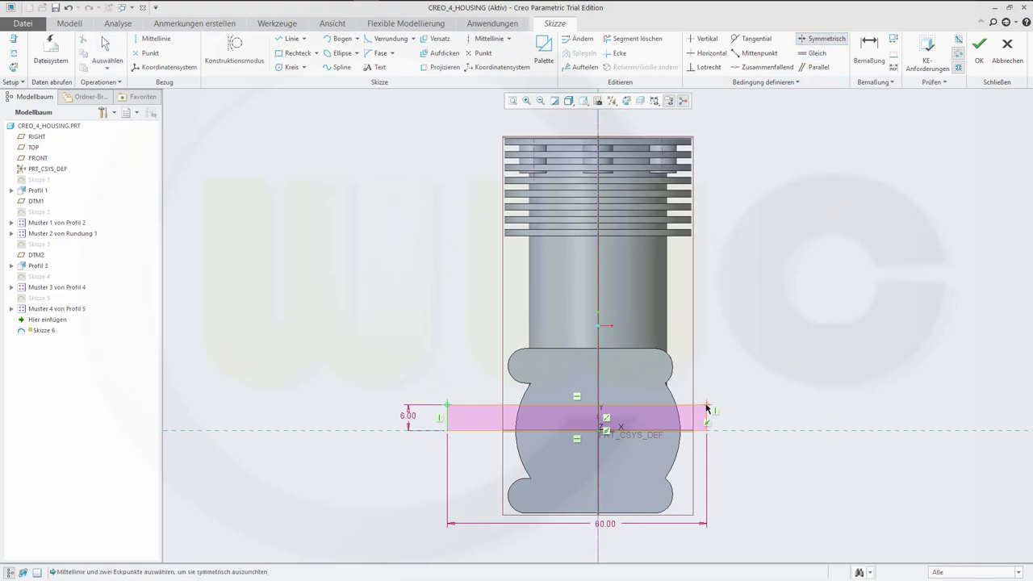
{"action": "left_click", "coordinate": [598, 507]}
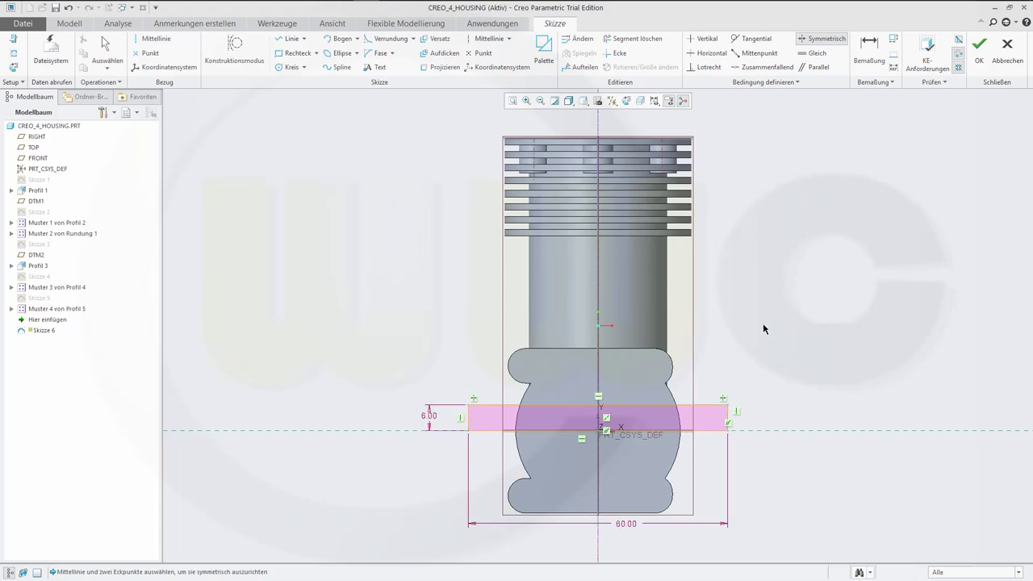
{"action": "left_click", "coordinate": [979, 50]}
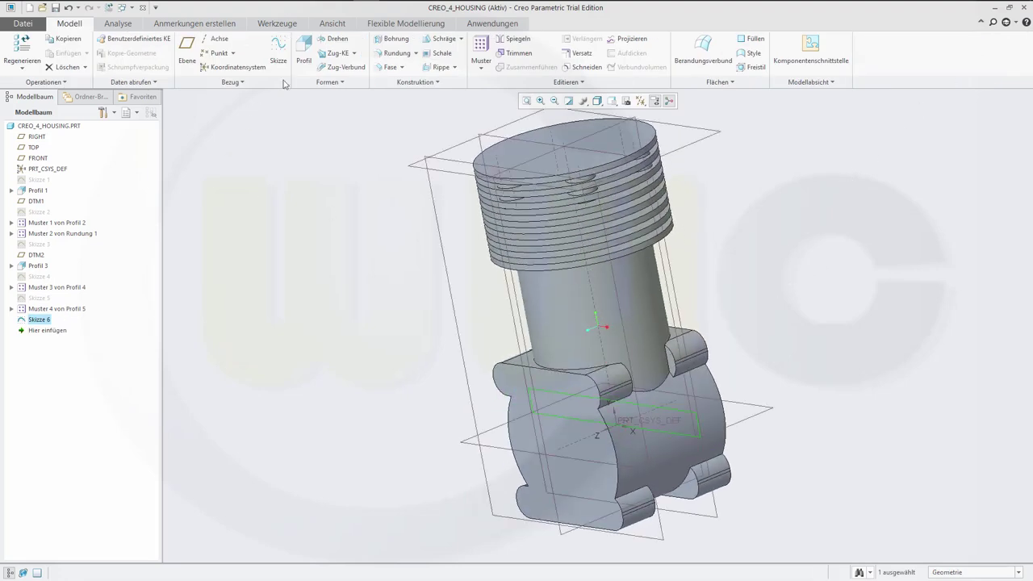
Extrude the rectangle symmetrically about the FRONT plane to a total depth of 33.5
{"action": "left_click", "coordinate": [304, 50]}
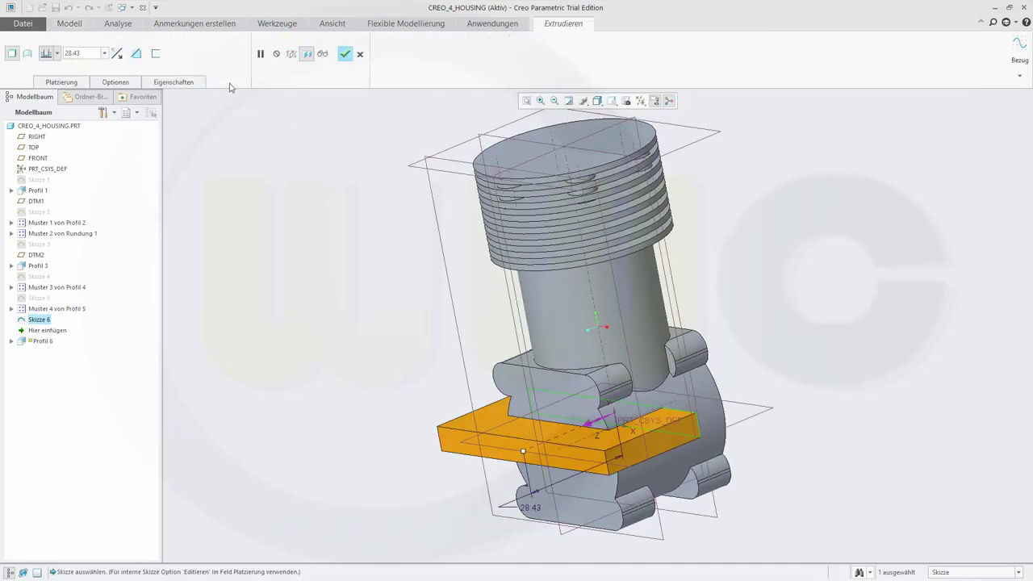
{"action": "left_click", "coordinate": [113, 82]}
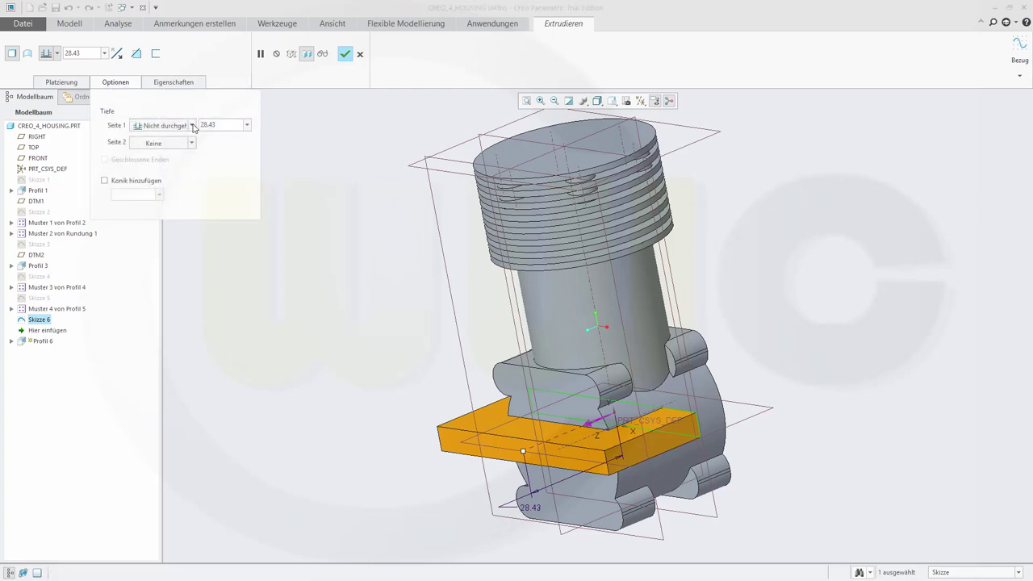
{"action": "left_click", "coordinate": [193, 126]}
{"action": "left_click", "coordinate": [166, 145]}
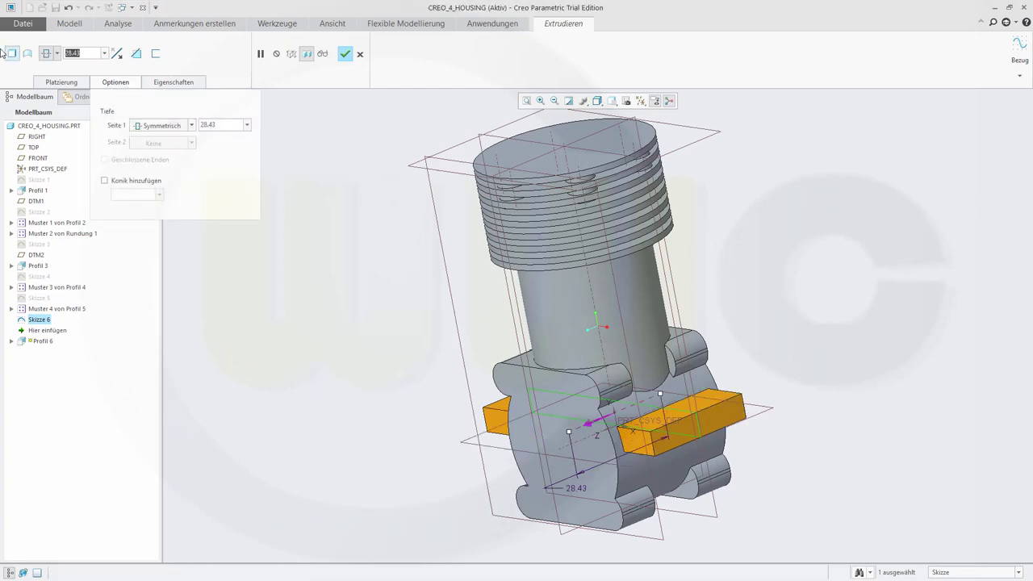
{"action": "type", "text": "33.5"}
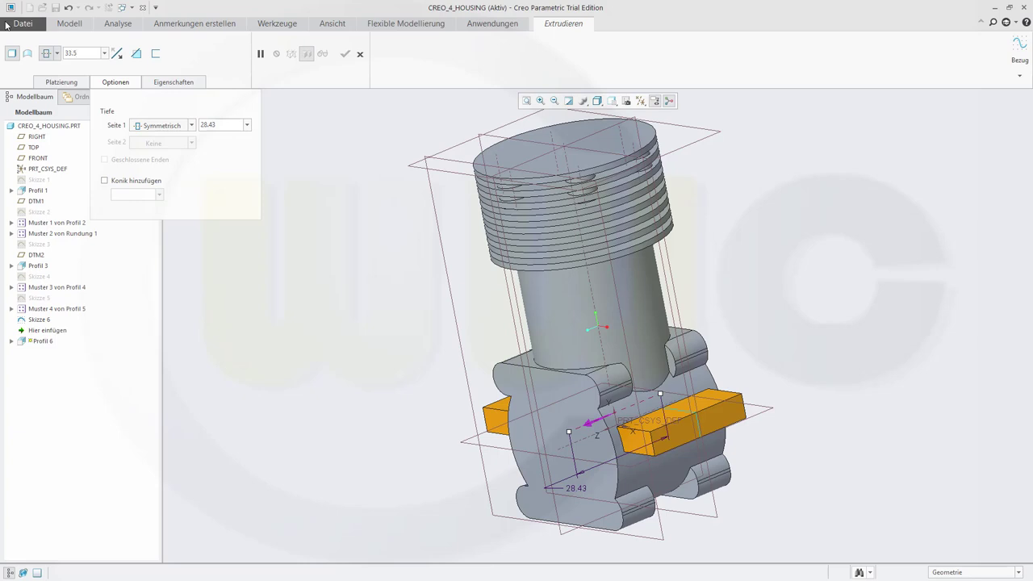
{"action": "key", "text": "Return"}
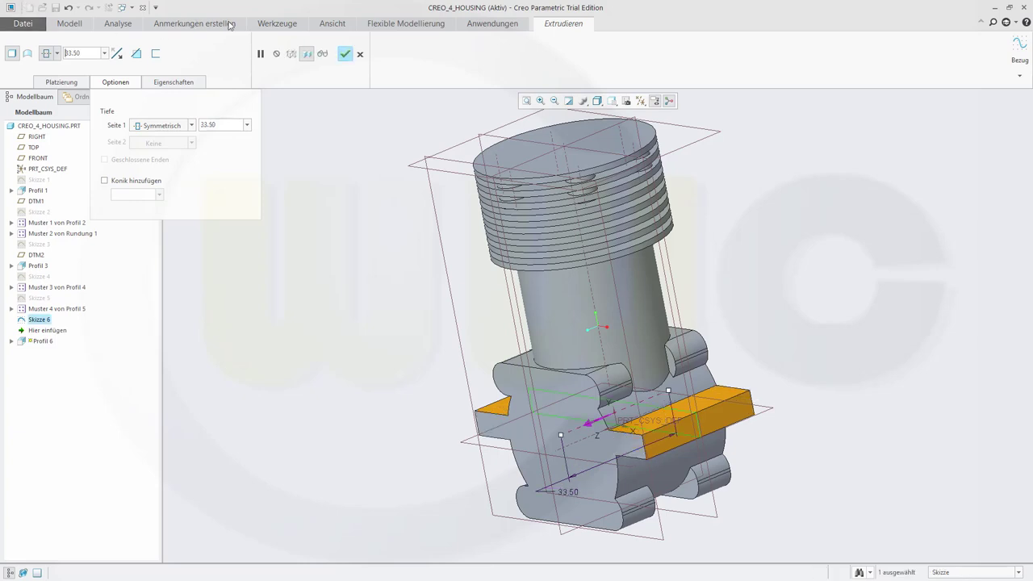
{"action": "left_click", "coordinate": [345, 54]}
{"action": "left_click", "coordinate": [354, 248]}
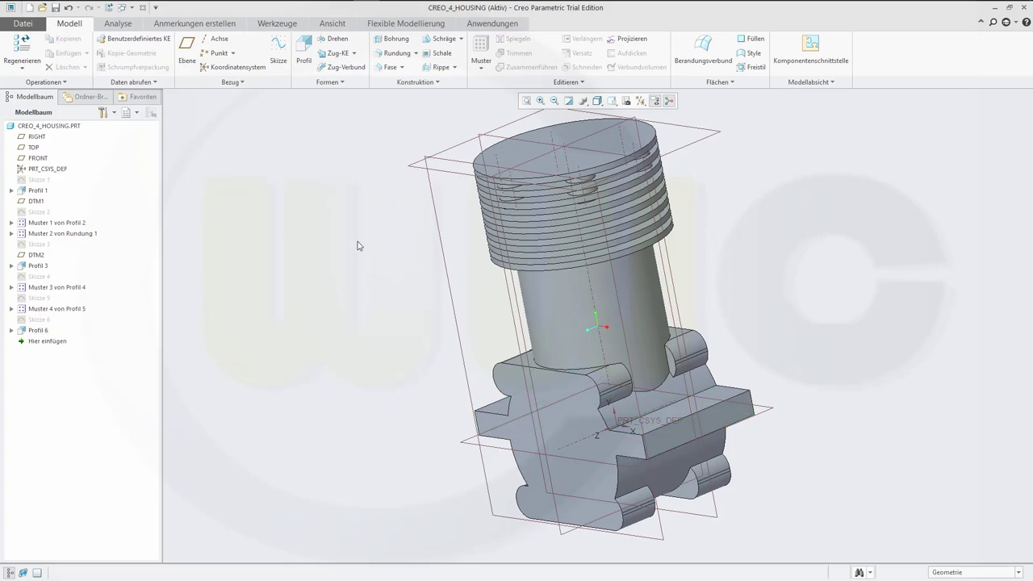
Inspect the definition of the first extrusion in the flange block pattern and close it
{"action": "middle_click_drag", "start_coordinate": [359, 241], "coordinate": [416, 218]}
{"action": "left_click", "coordinate": [692, 381]}
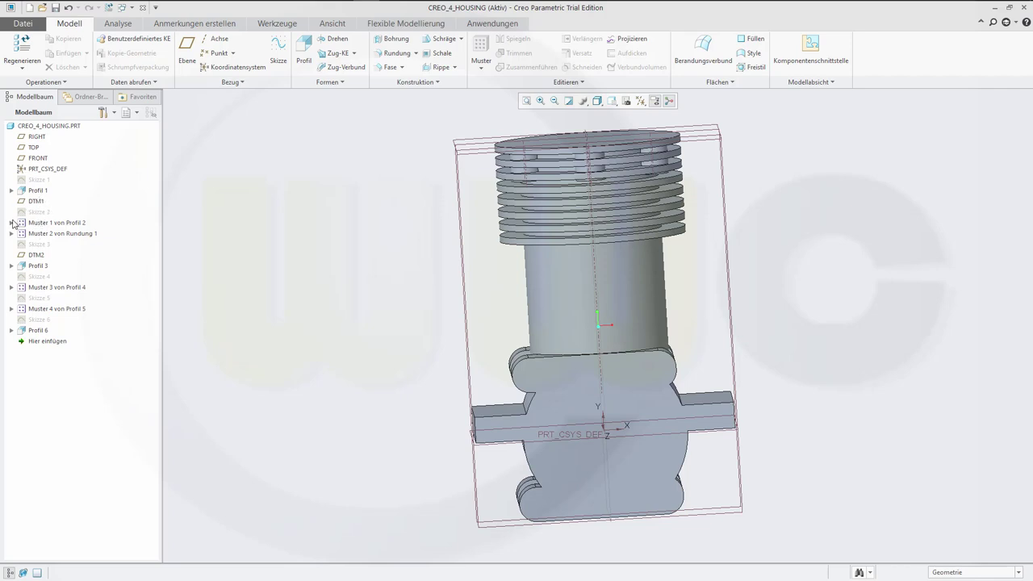
{"action": "left_click", "coordinate": [11, 224]}
{"action": "left_click", "coordinate": [43, 234]}
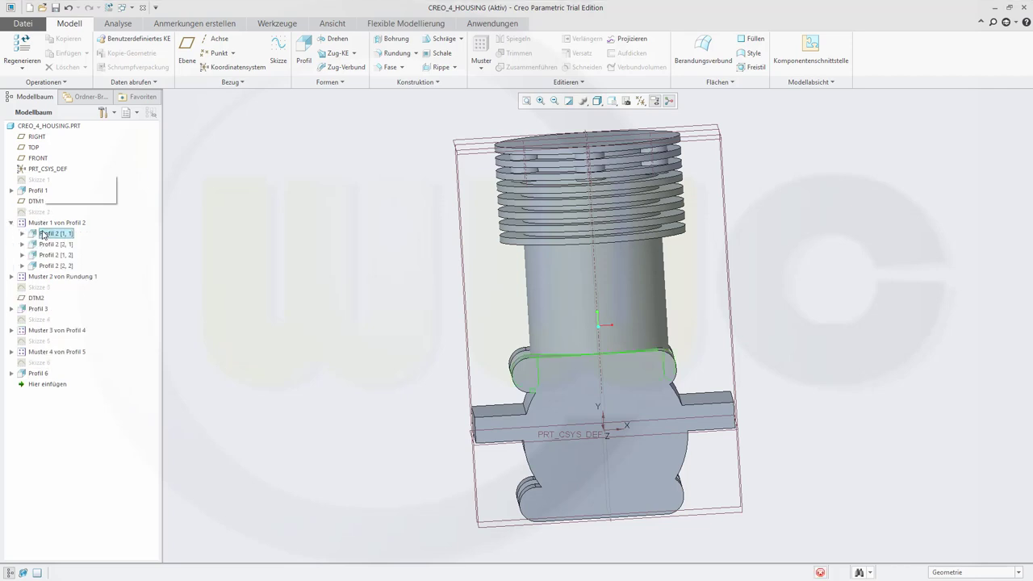
{"action": "left_click", "coordinate": [62, 181]}
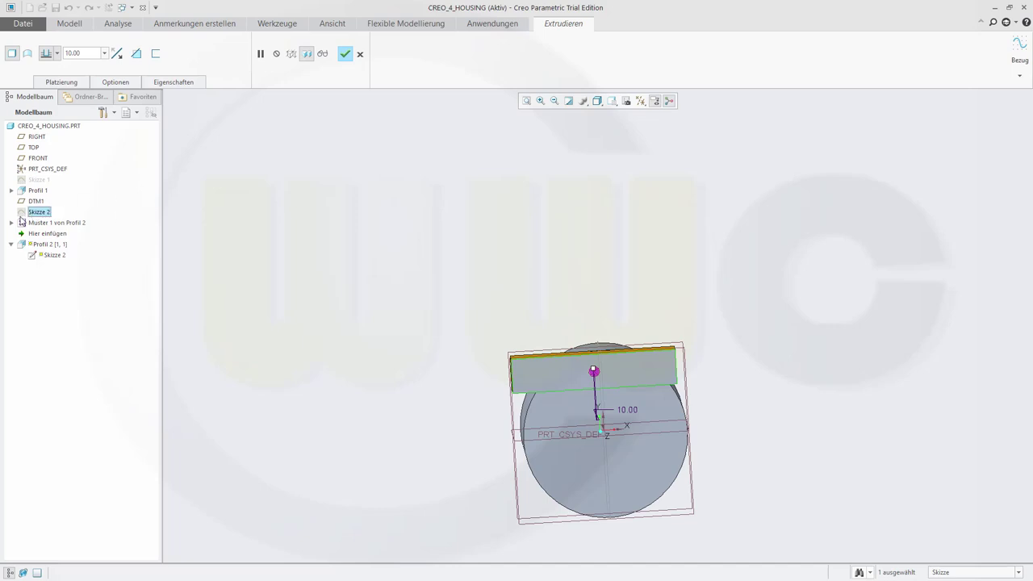
{"action": "left_click", "coordinate": [345, 53]}
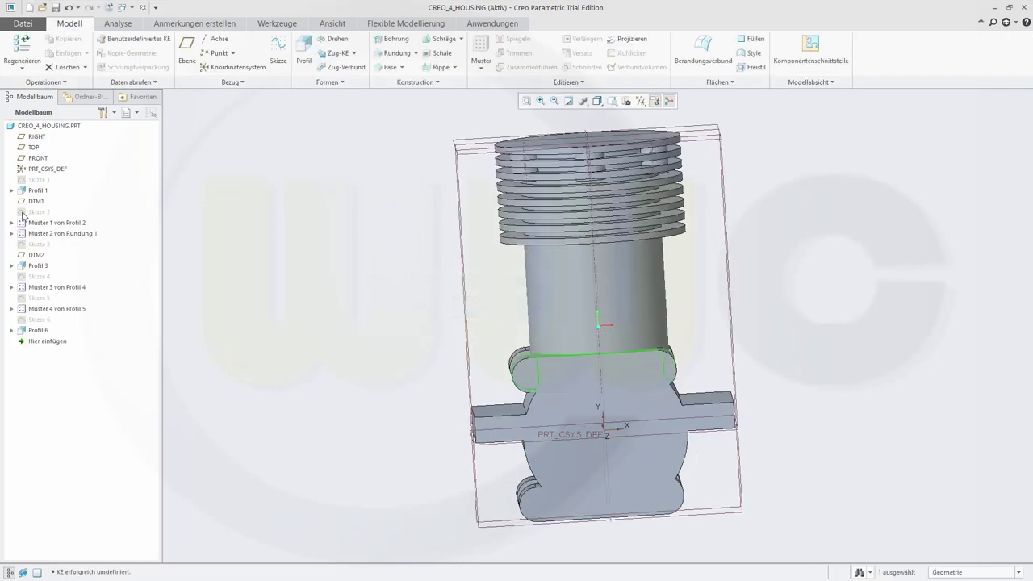
Edit the flange block sketch Skizze 2, shift the rectangle sideways, and delete its off-centre centreline
{"action": "left_click", "coordinate": [28, 212]}
{"action": "left_click", "coordinate": [42, 147]}
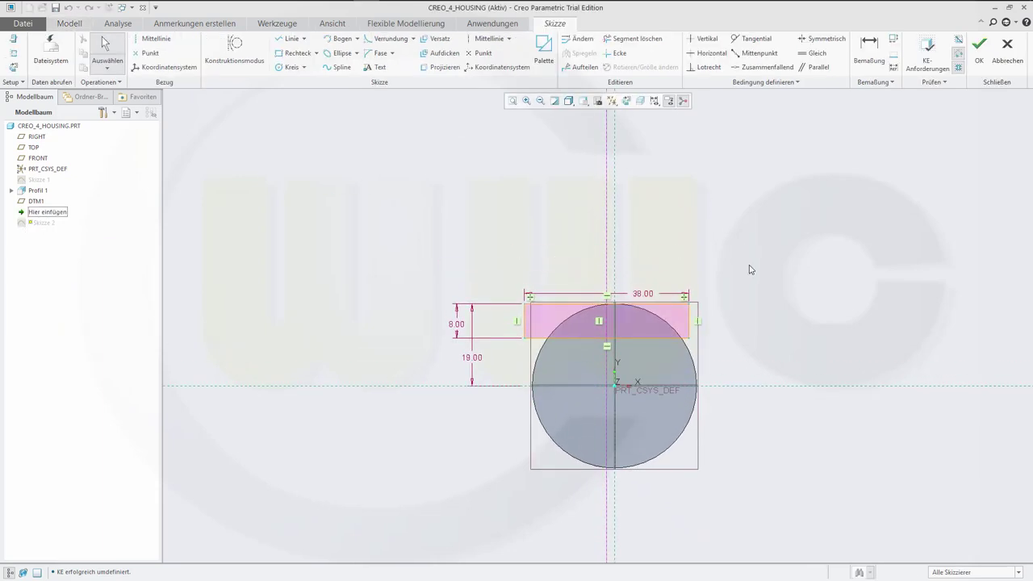
{"action": "mouse_move", "coordinate": [690, 331]}
{"action": "left_mouse_down"}
{"action": "mouse_move", "coordinate": [743, 327]}
{"action": "mouse_move", "coordinate": [618, 314]}
{"action": "mouse_move", "coordinate": [674, 319]}
{"action": "mouse_move", "coordinate": [642, 316]}
{"action": "left_mouse_up"}
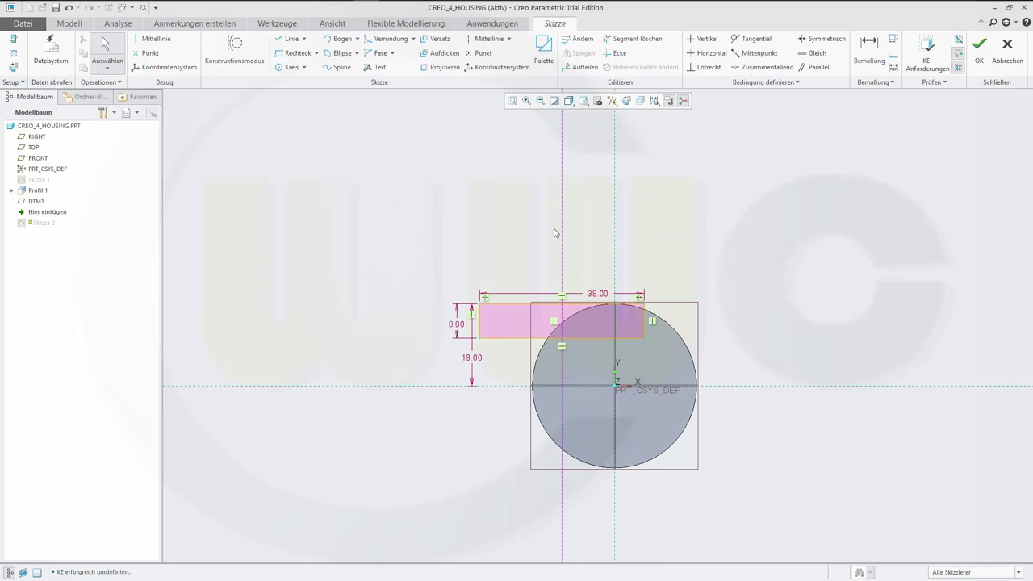
{"action": "left_click", "coordinate": [562, 245]}
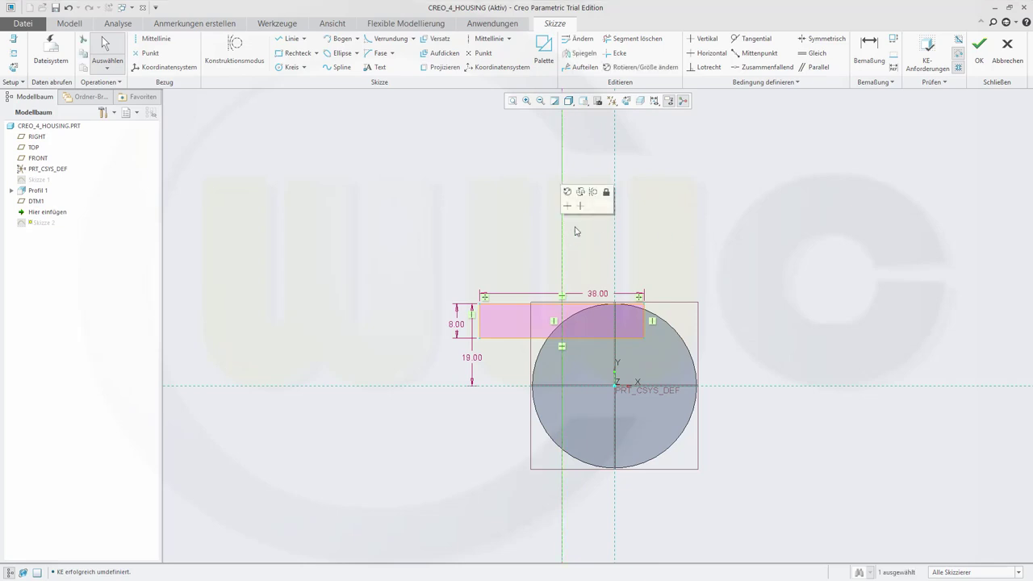
{"action": "key", "text": "Delete"}
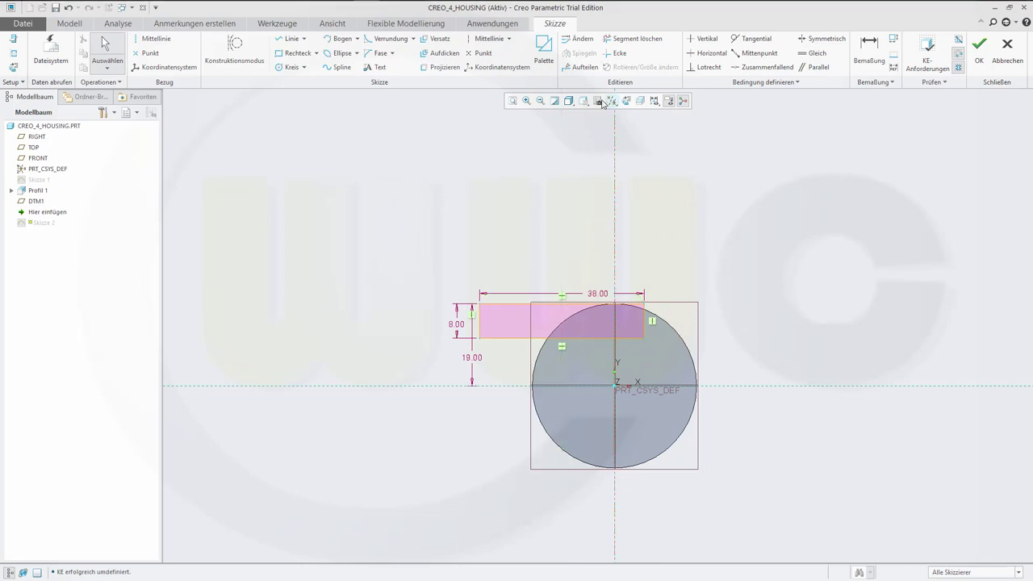
Draw a centreline on the vertical reference and make the flange rectangle's upper corners symmetric about it
{"action": "left_click", "coordinate": [487, 40]}
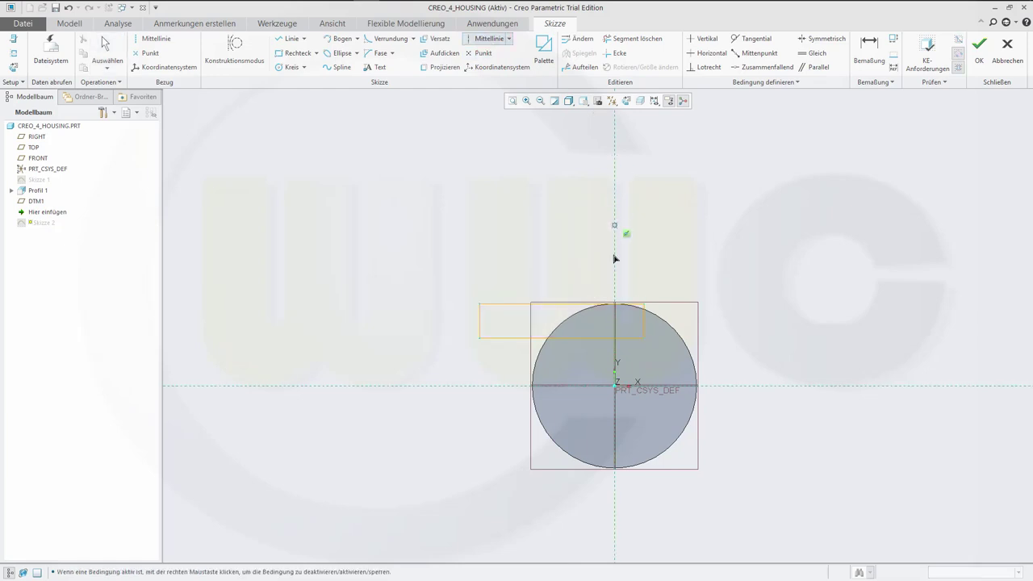
{"action": "left_click", "coordinate": [618, 390]}
{"action": "left_click", "coordinate": [612, 212]}
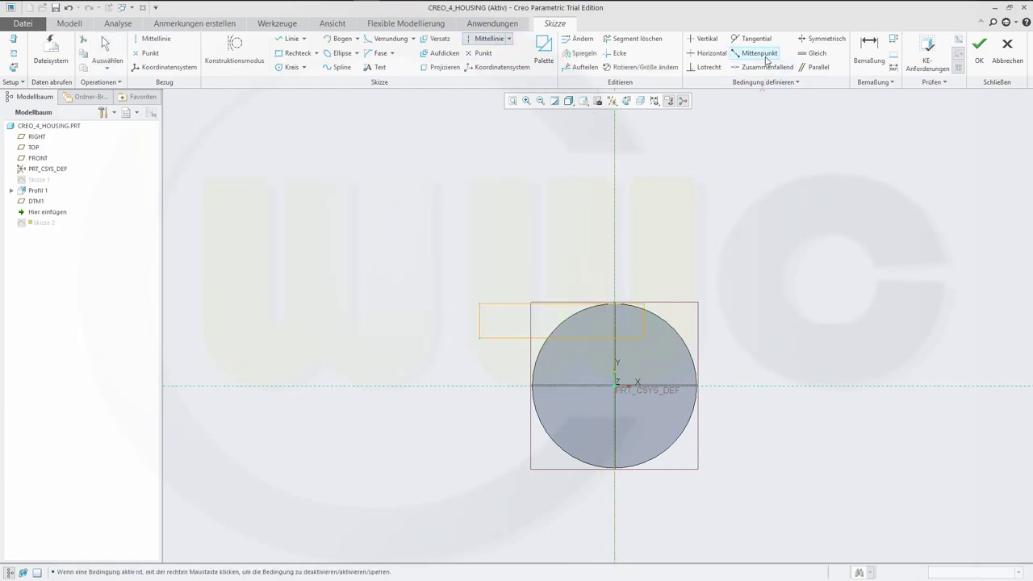
{"action": "left_click", "coordinate": [822, 38]}
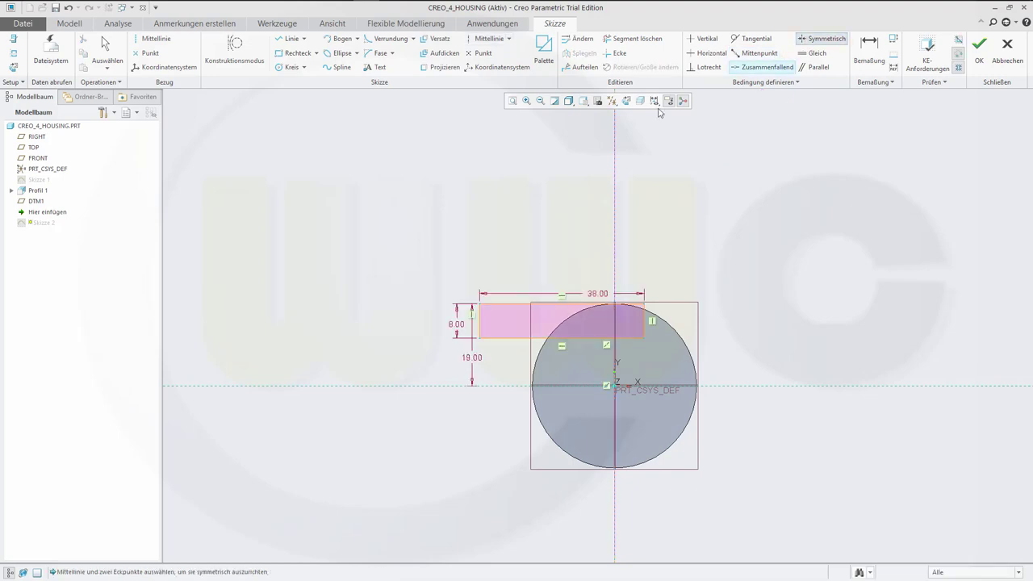
{"action": "left_click", "coordinate": [481, 305]}
{"action": "left_click", "coordinate": [645, 304]}
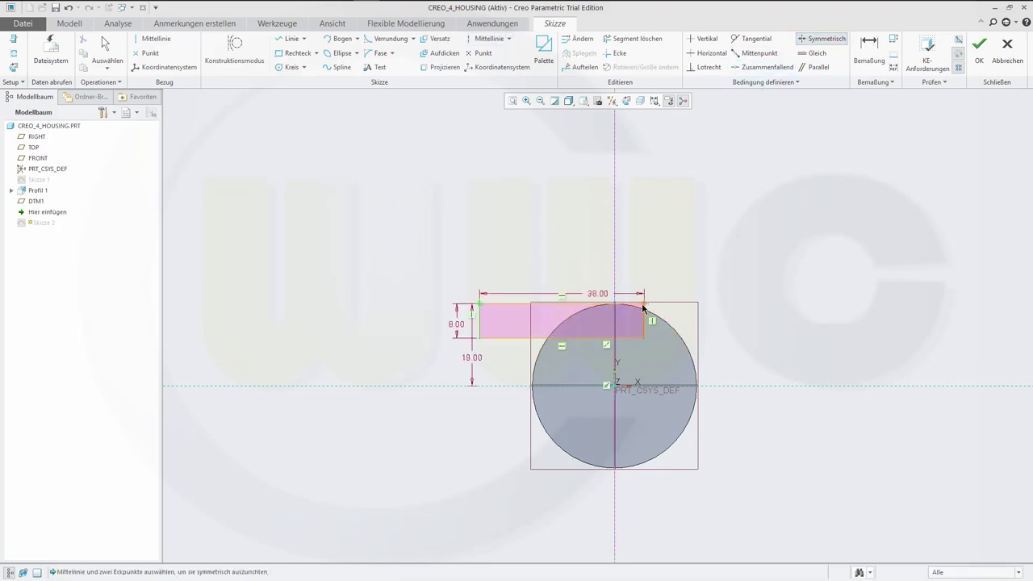
{"action": "left_click", "coordinate": [615, 242]}
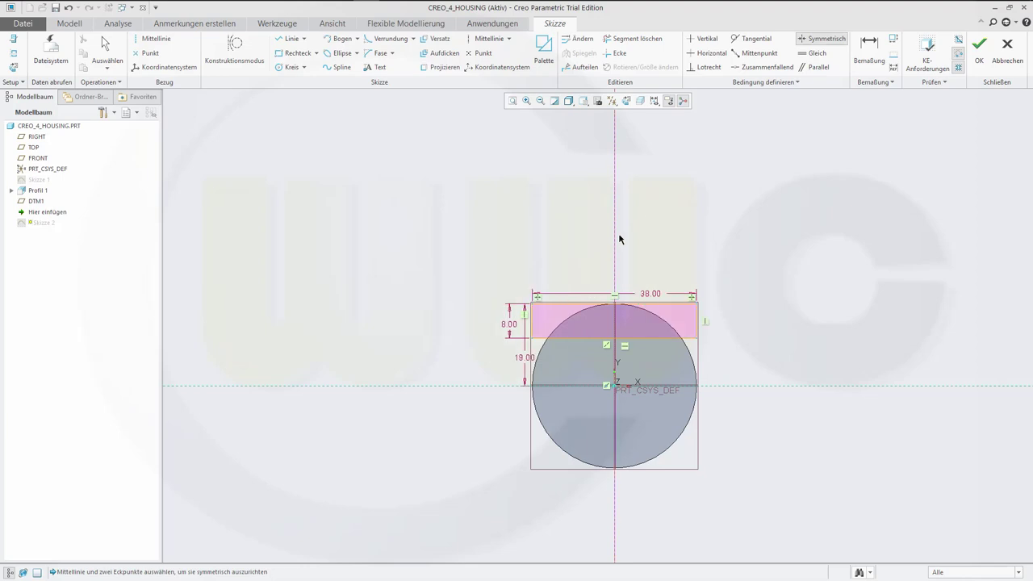
Accept the centred flange sketch and start a new sketch on the TOP plane with RIGHT as the orientation reference
{"action": "left_click", "coordinate": [980, 50]}
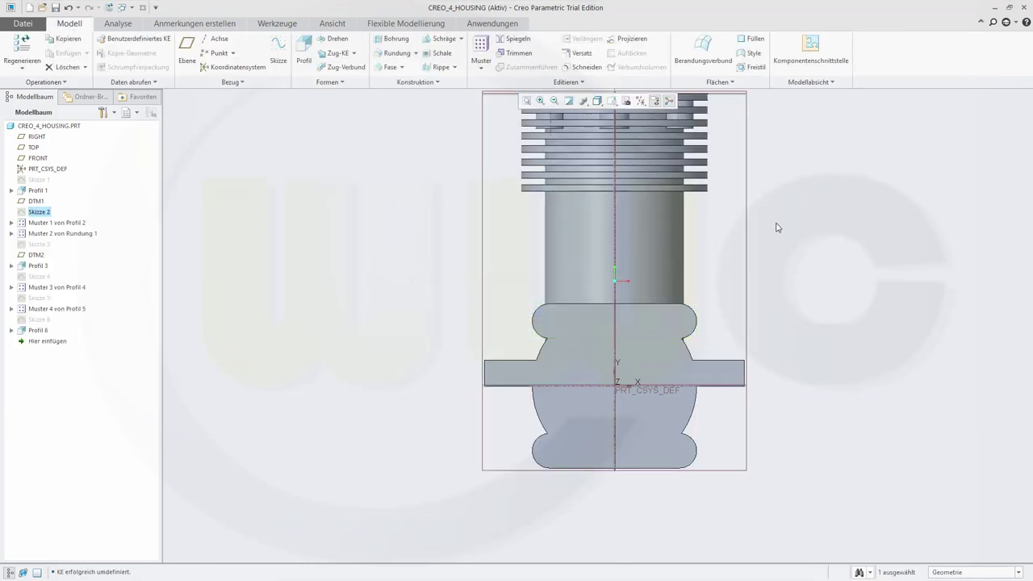
{"action": "mouse_move", "coordinate": [792, 221]}
{"action": "middle_mouse_down"}
{"action": "mouse_move", "coordinate": [784, 228]}
{"action": "mouse_move", "coordinate": [780, 182]}
{"action": "middle_mouse_up"}
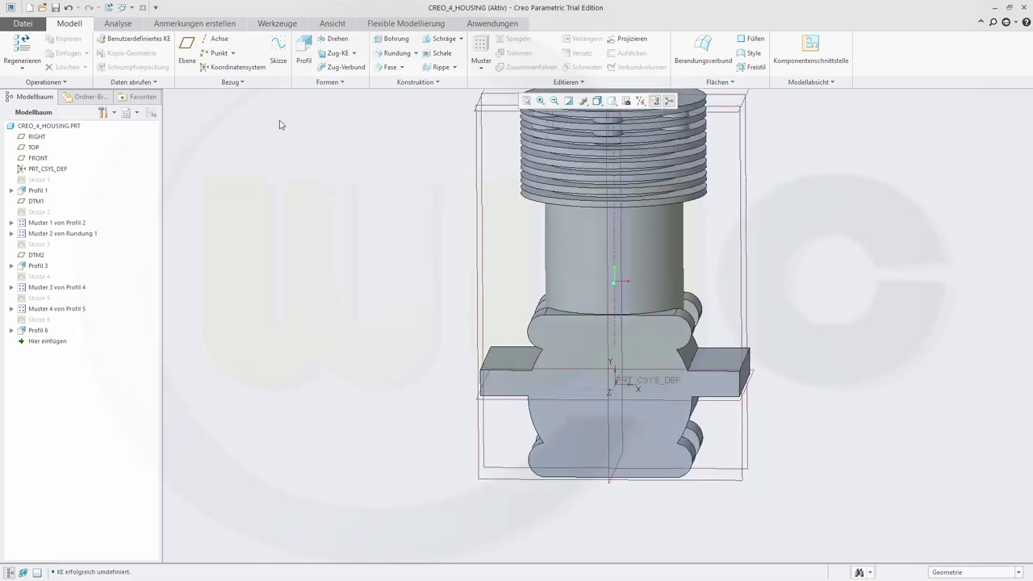
{"action": "left_click", "coordinate": [280, 50]}
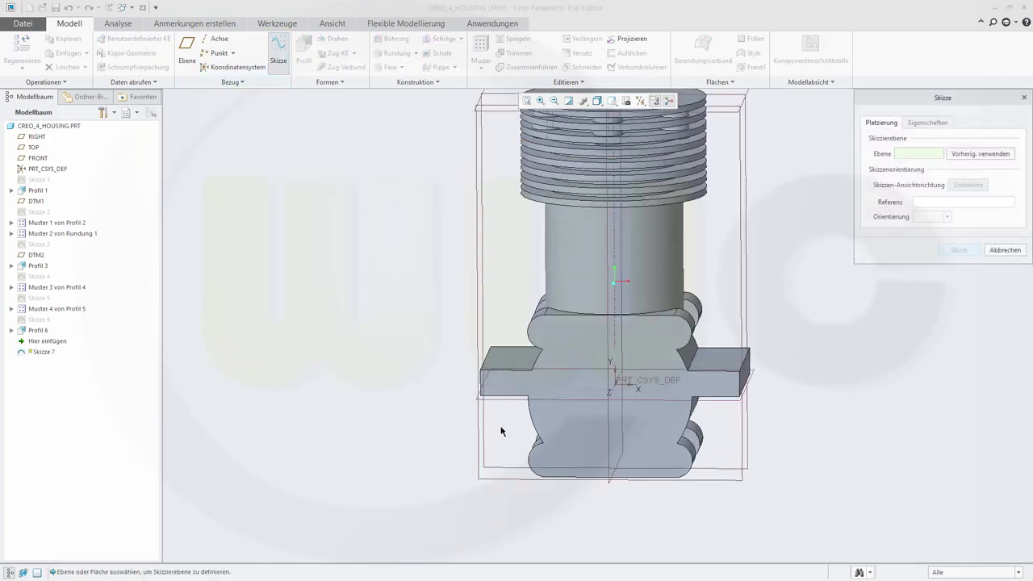
{"action": "left_click", "coordinate": [512, 399]}
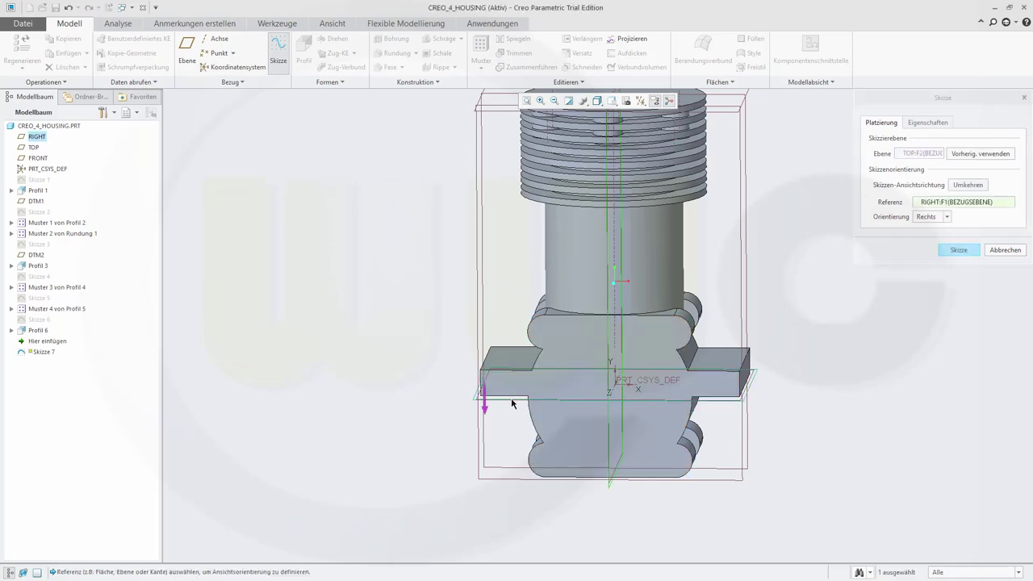
{"action": "left_click", "coordinate": [951, 251]}
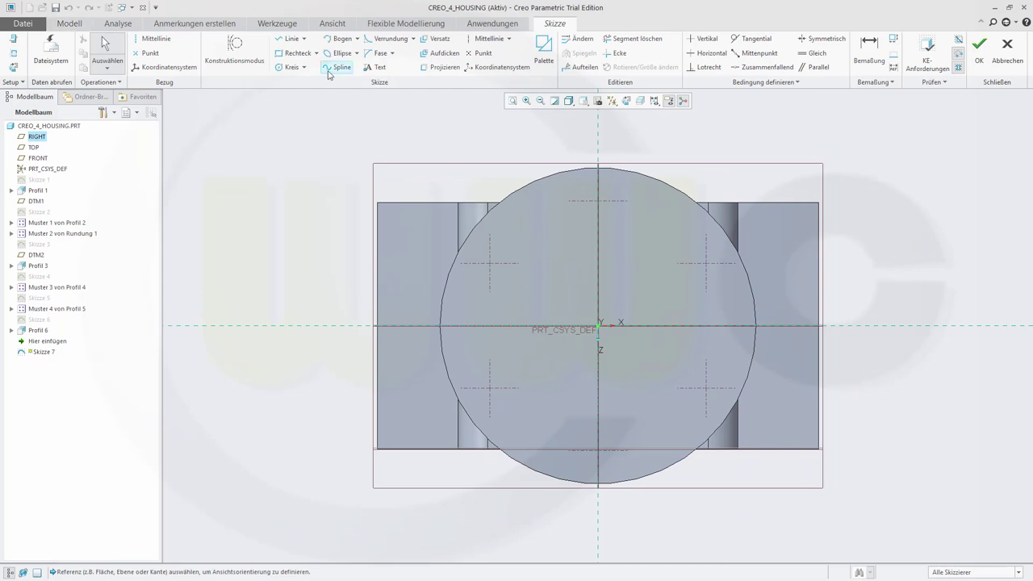
Sketch a circle centred on the origin and dimension its radius to 21.5
{"action": "left_click", "coordinate": [282, 67]}
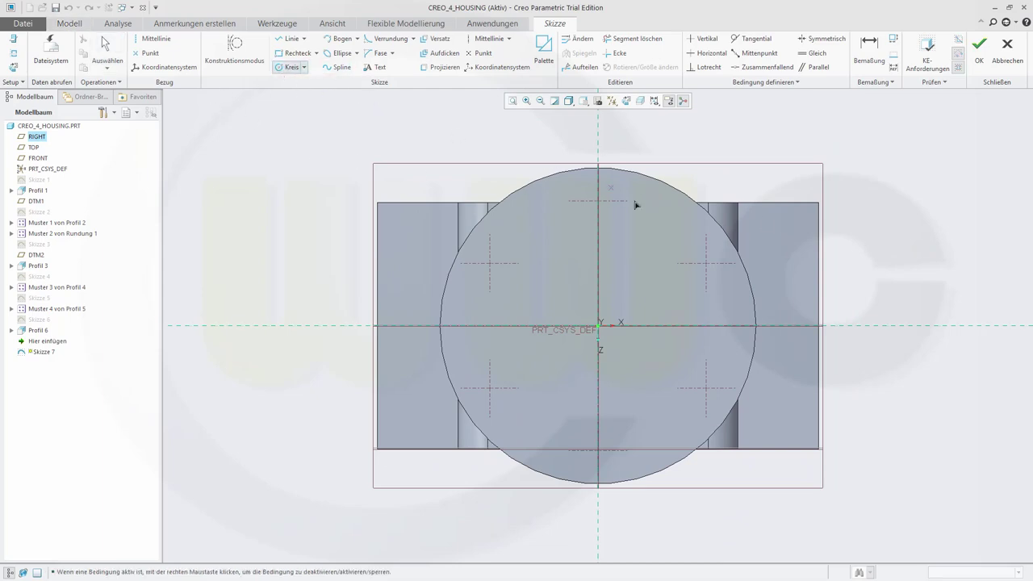
{"action": "left_click", "coordinate": [604, 330]}
{"action": "left_click", "coordinate": [690, 320]}
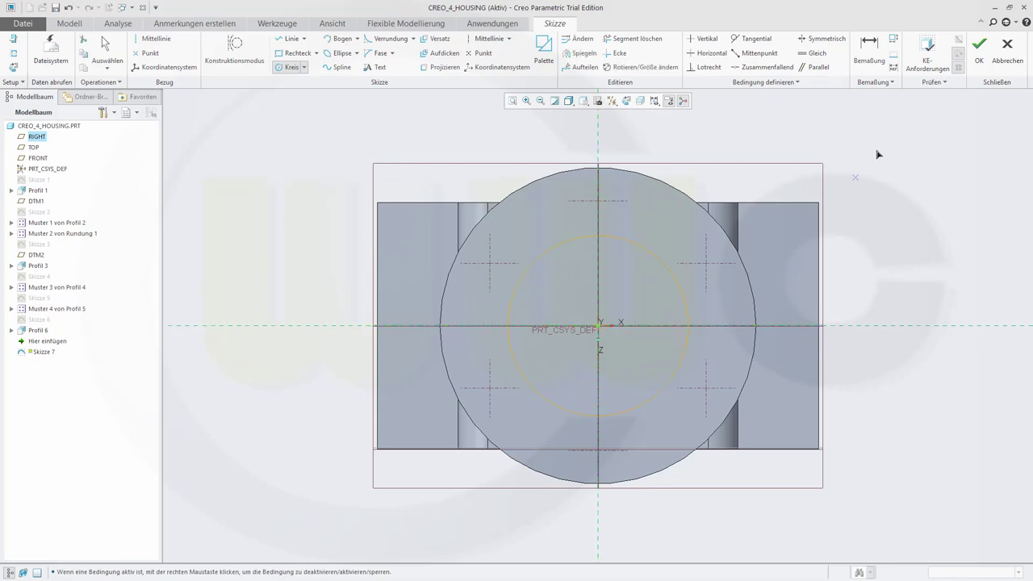
{"action": "left_click", "coordinate": [870, 50]}
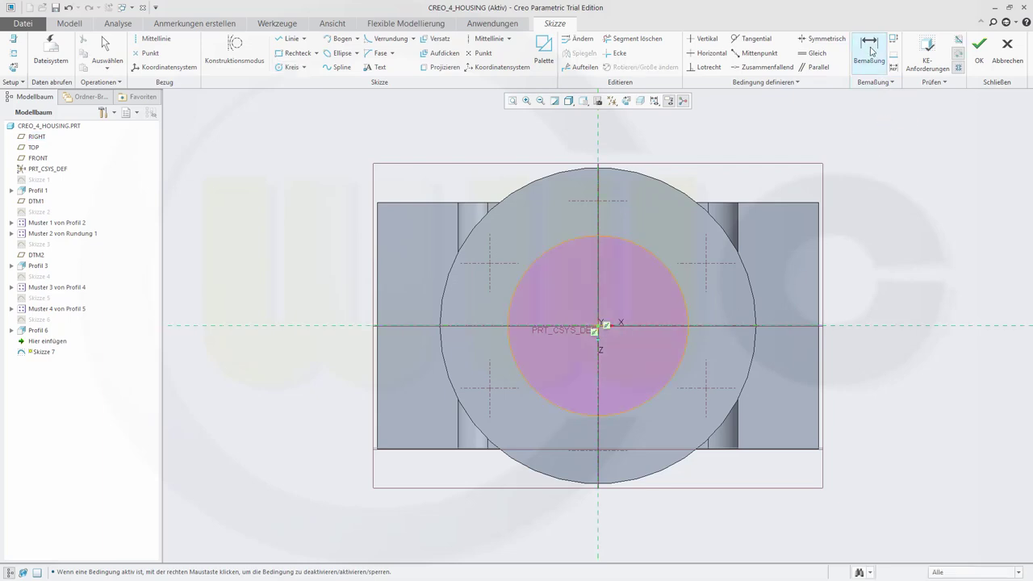
{"action": "left_click", "coordinate": [674, 280]}
{"action": "middle_click", "coordinate": [834, 130]}
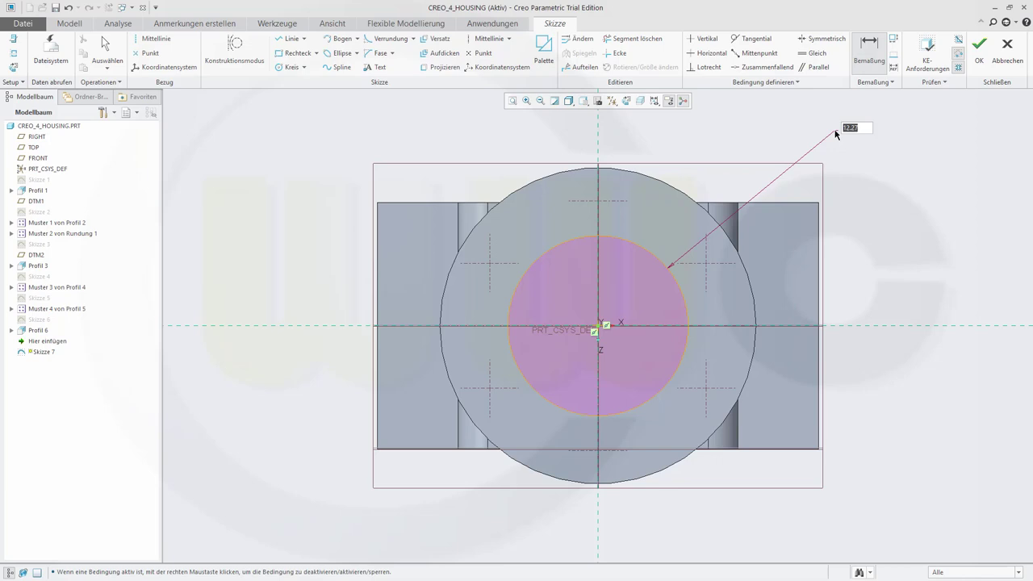
{"action": "type", "text": "21.5"}
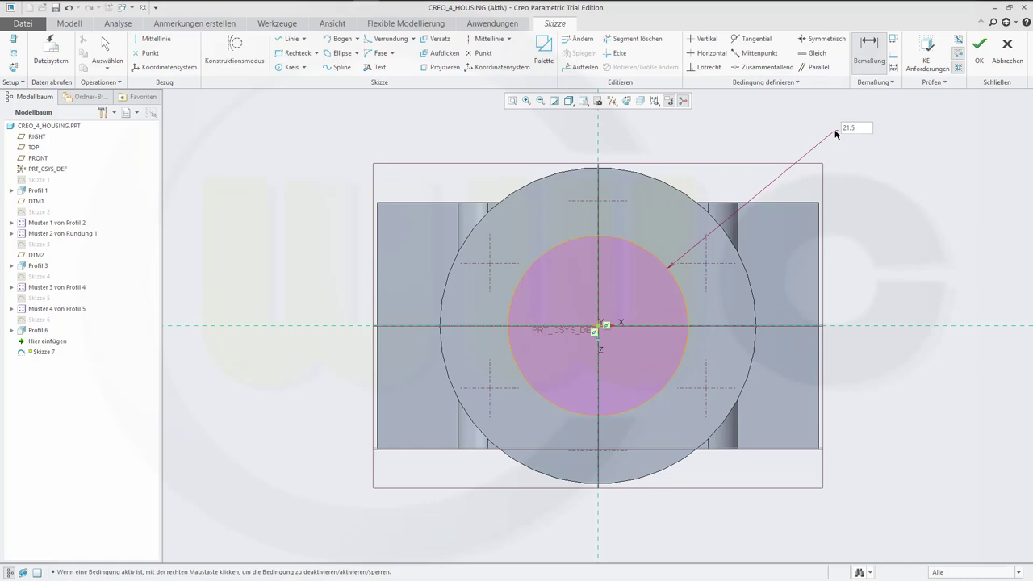
{"action": "key", "text": "Return"}
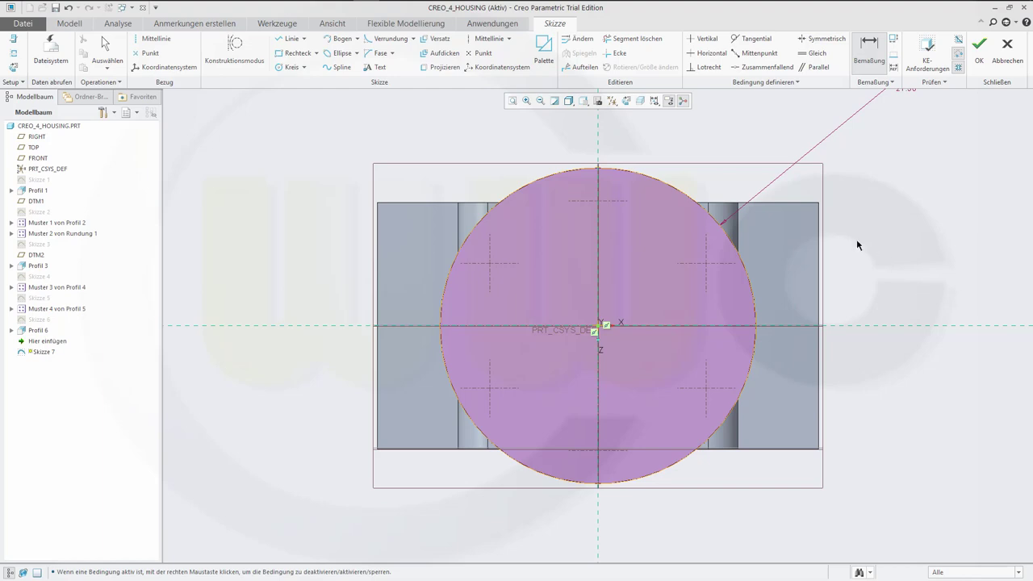
Draw a wide rectangle about 17 high across the circle and constrain its left side's midpoint to the origin
{"action": "left_click", "coordinate": [278, 53]}
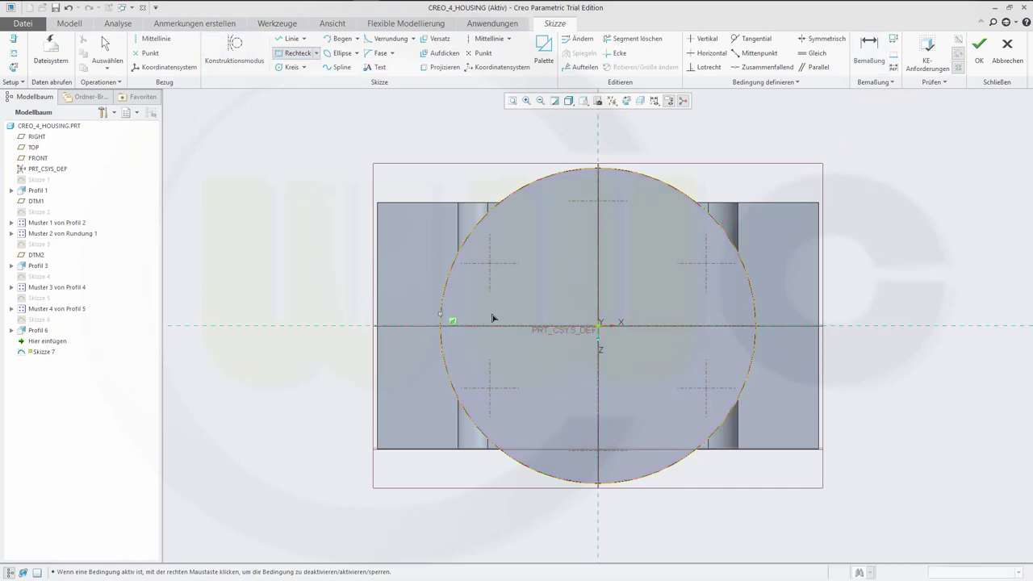
{"action": "left_click", "coordinate": [319, 266]}
{"action": "left_click", "coordinate": [912, 387]}
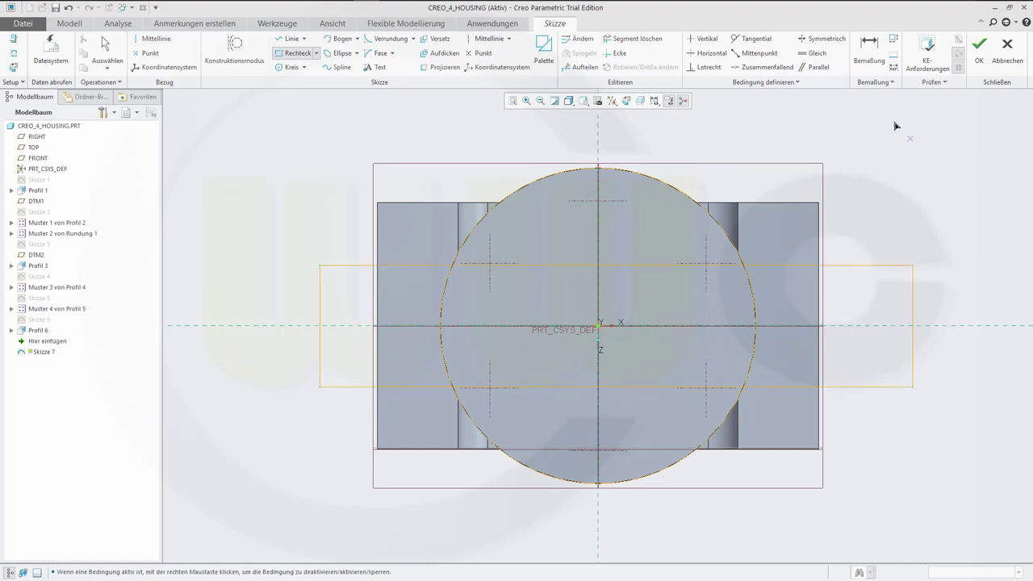
{"action": "middle_click", "coordinate": [866, 123]}
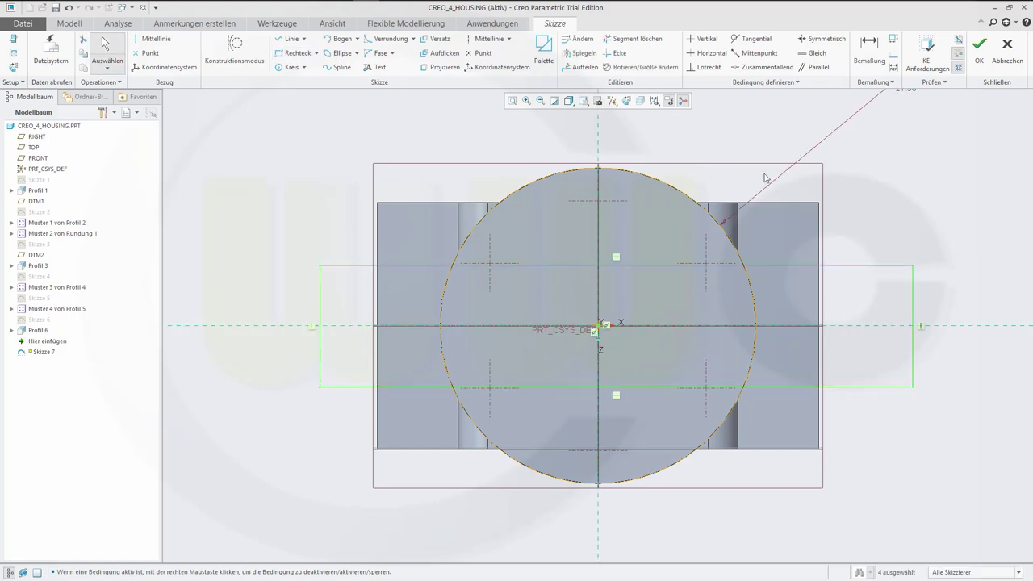
{"action": "left_click", "coordinate": [751, 54]}
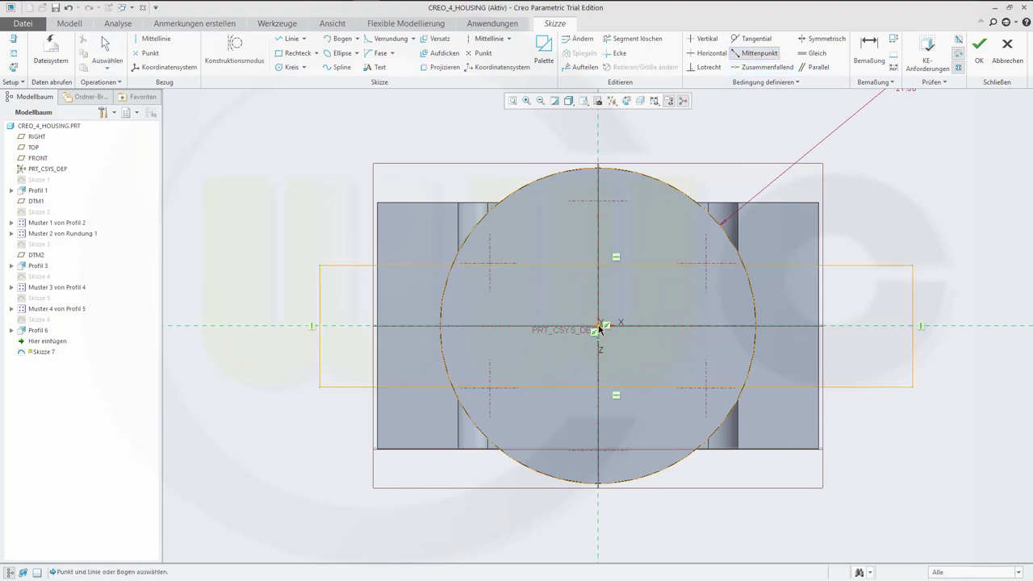
{"action": "left_click", "coordinate": [598, 329]}
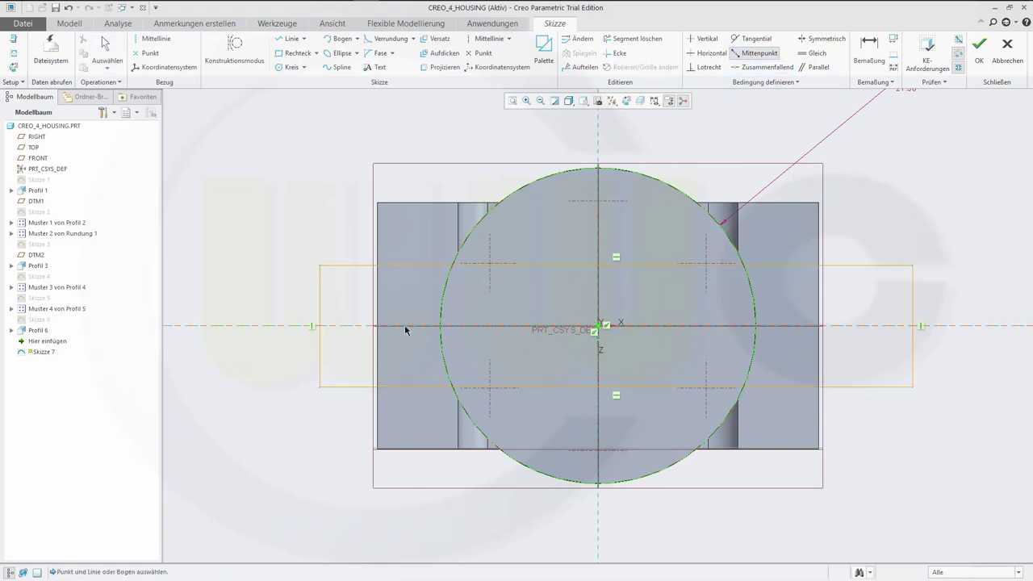
{"action": "left_click", "coordinate": [320, 342]}
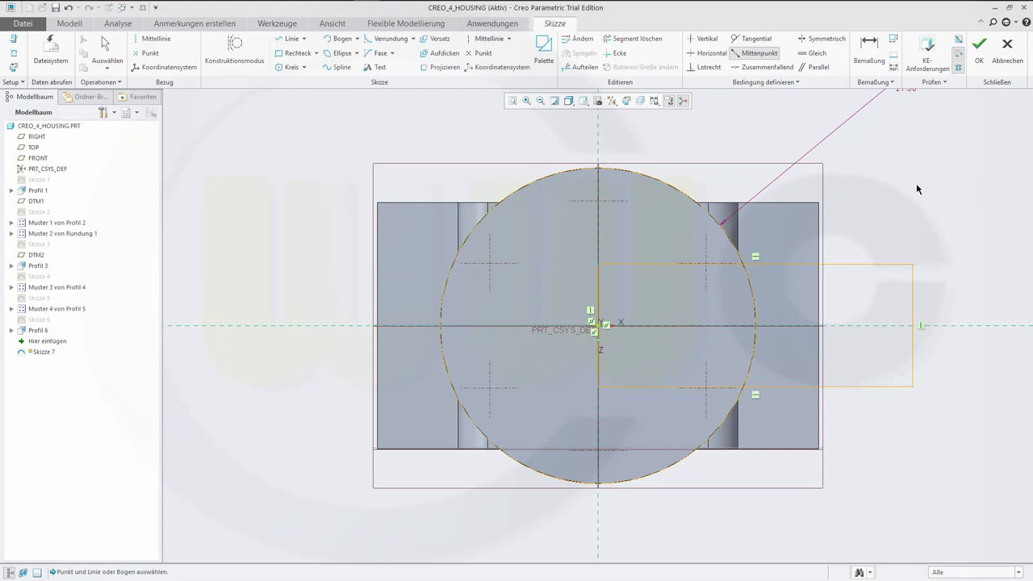
Dimension the distance between the rectangle's two horizontal sides to 26
{"action": "left_click", "coordinate": [869, 50]}
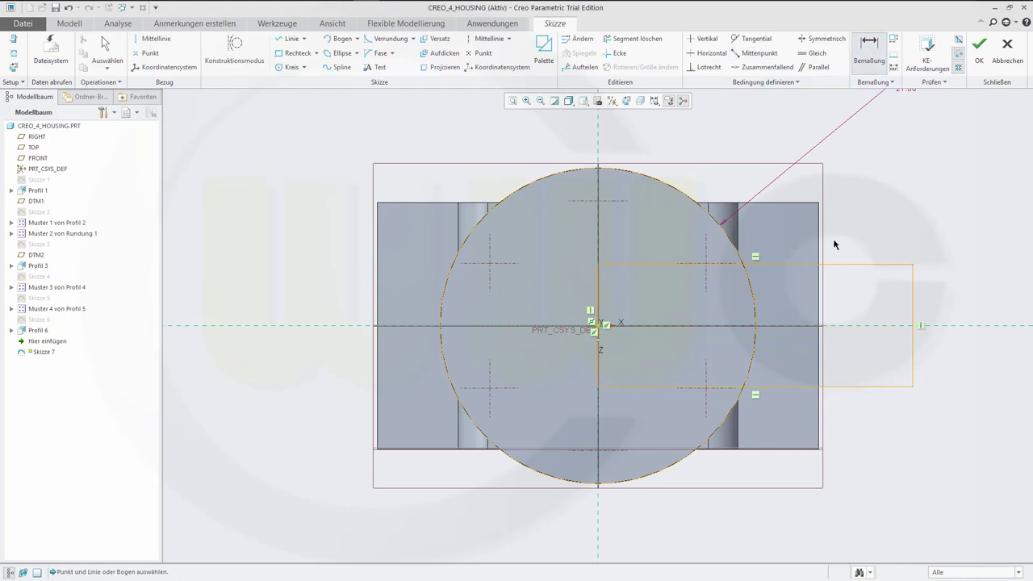
{"action": "left_click", "coordinate": [664, 264]}
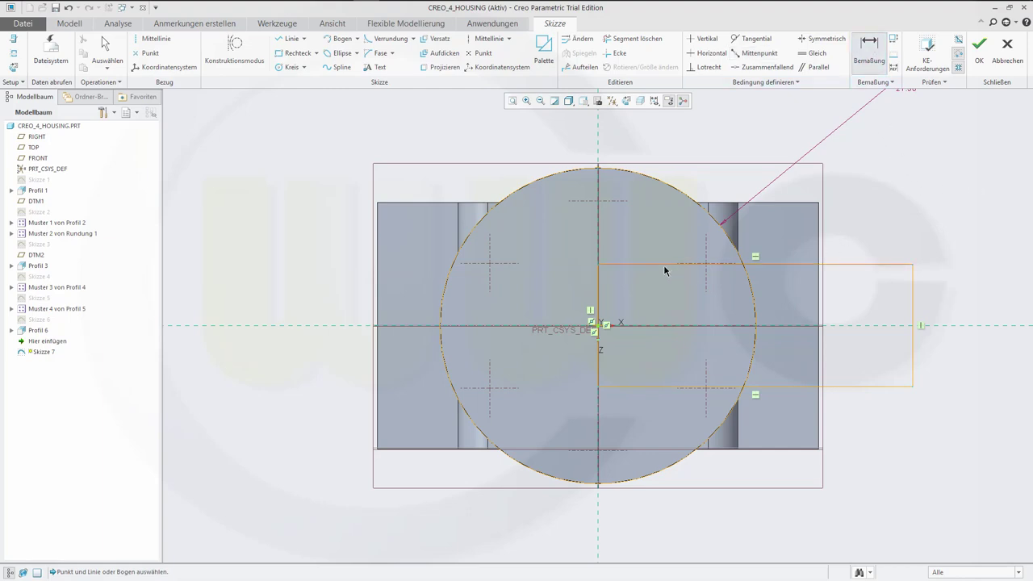
{"action": "left_click", "coordinate": [645, 386]}
{"action": "middle_click_drag", "start_coordinate": [303, 302], "coordinate": [310, 312]}
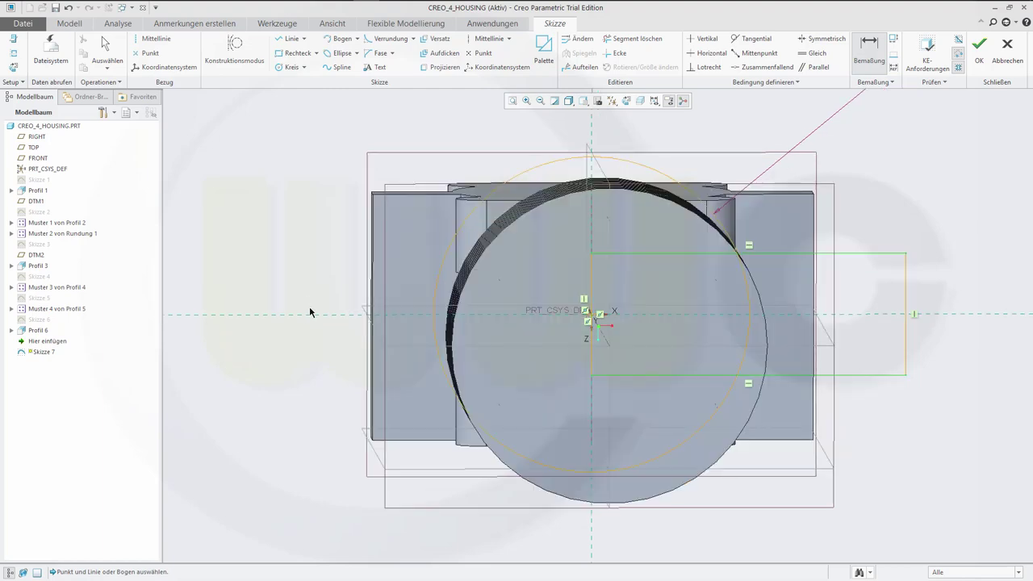
{"action": "middle_click", "coordinate": [311, 283]}
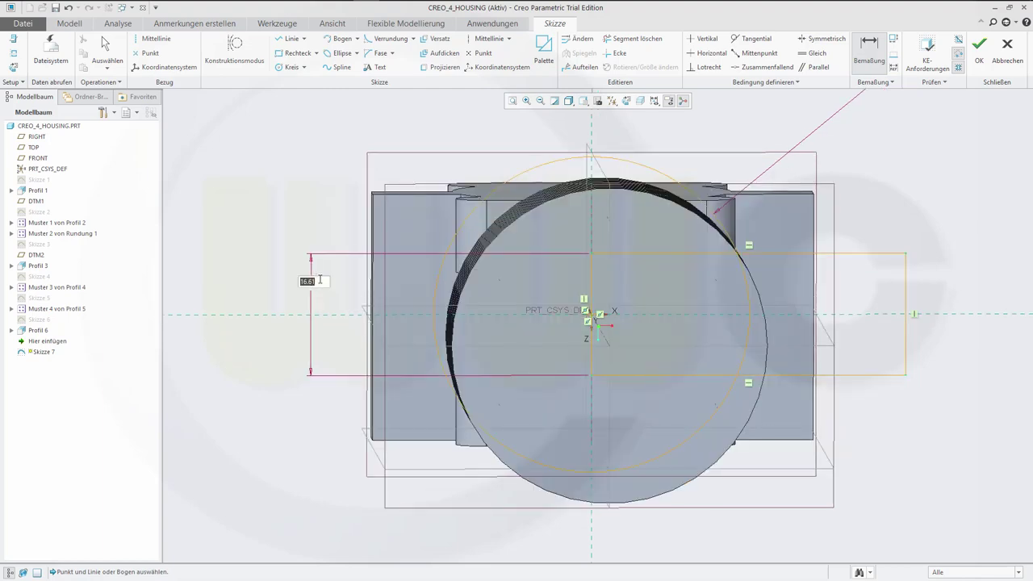
{"action": "type", "text": "26"}
{"action": "key", "text": "Return"}
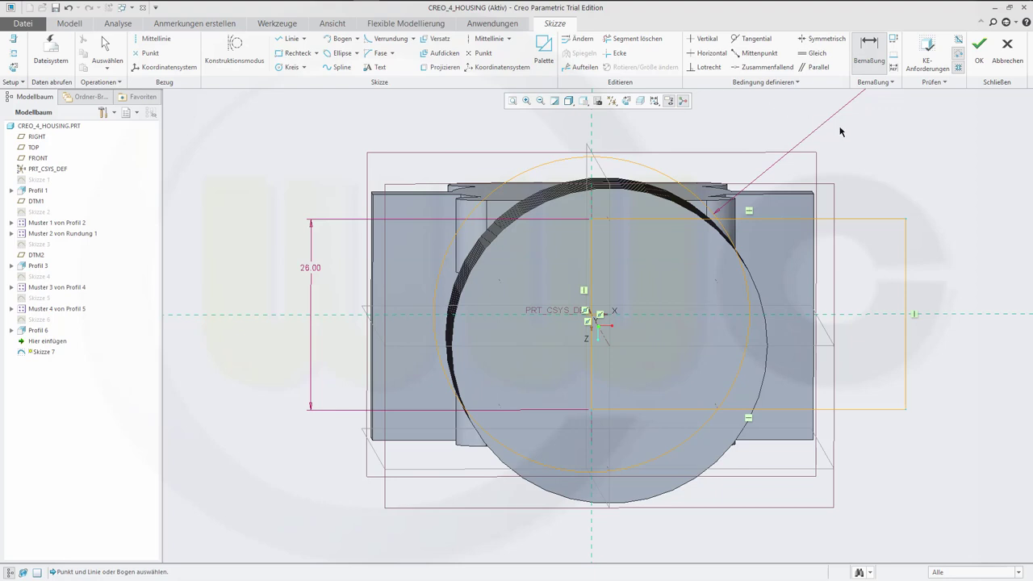
Trim the rectangle and circle to a closed half profile ending in the right-hand arc, and accept the sketch
{"action": "left_click", "coordinate": [620, 40]}
{"action": "mouse_move", "coordinate": [864, 206]}
{"action": "left_mouse_down"}
{"action": "mouse_move", "coordinate": [927, 293]}
{"action": "mouse_move", "coordinate": [925, 367]}
{"action": "mouse_move", "coordinate": [868, 428]}
{"action": "left_mouse_up"}
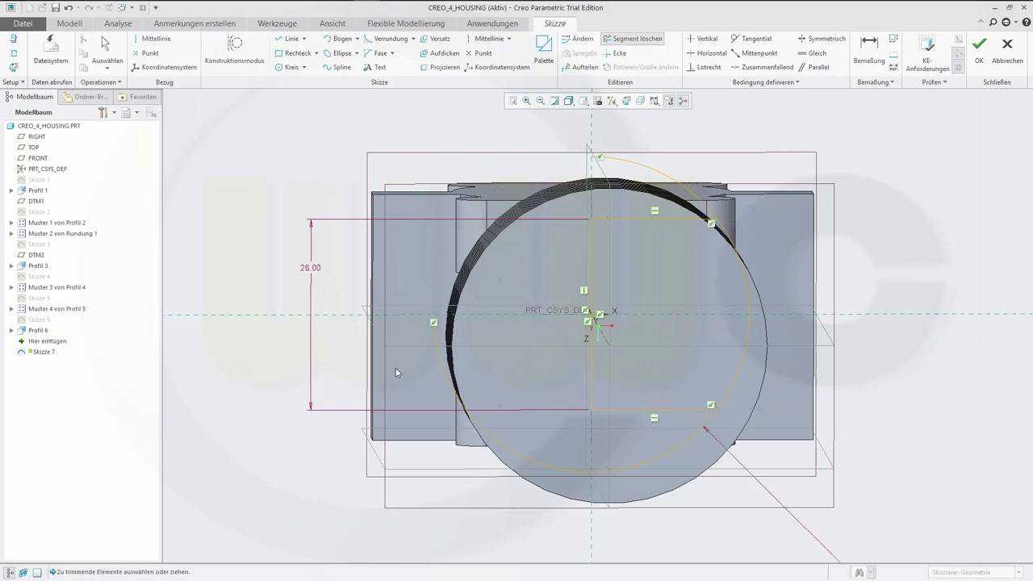
{"action": "left_click_drag", "start_coordinate": [455, 503], "coordinate": [539, 445]}
{"action": "left_click_drag", "start_coordinate": [682, 481], "coordinate": [684, 478]}
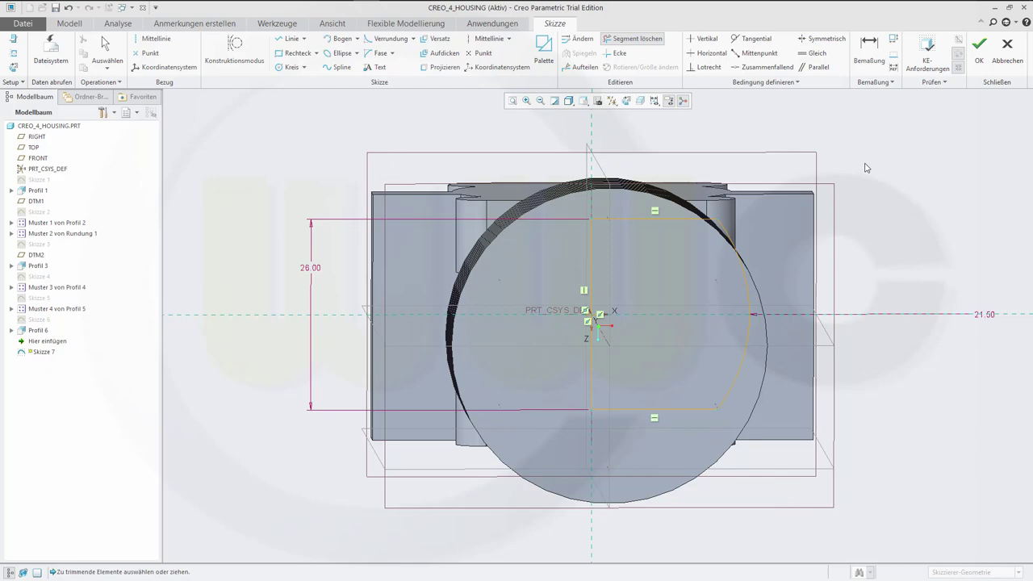
{"action": "left_click", "coordinate": [980, 50]}
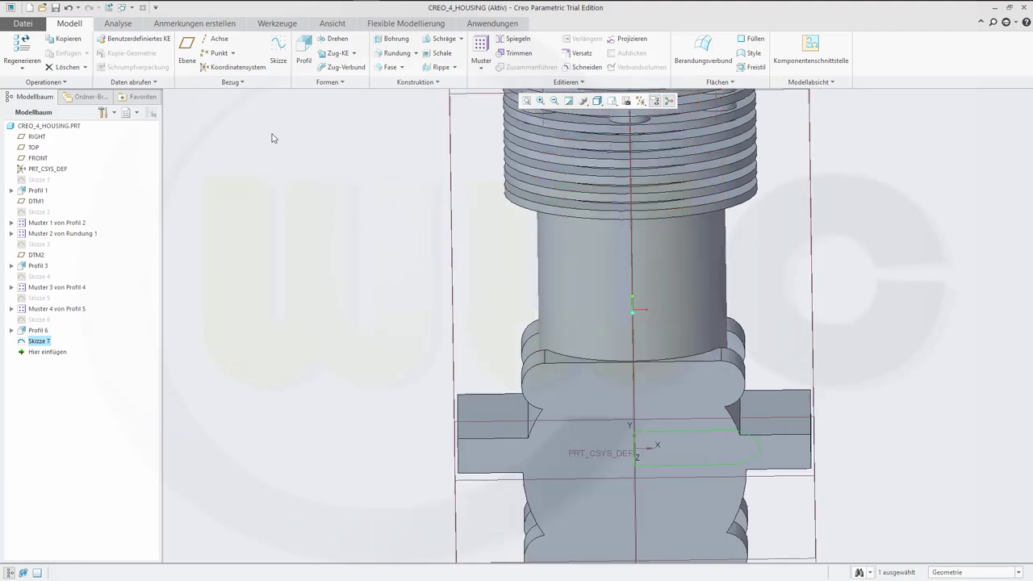
Extrude the half profile upward 44 as added material instead of a cut, suppressing the remove-material notice
{"action": "left_click", "coordinate": [306, 50]}
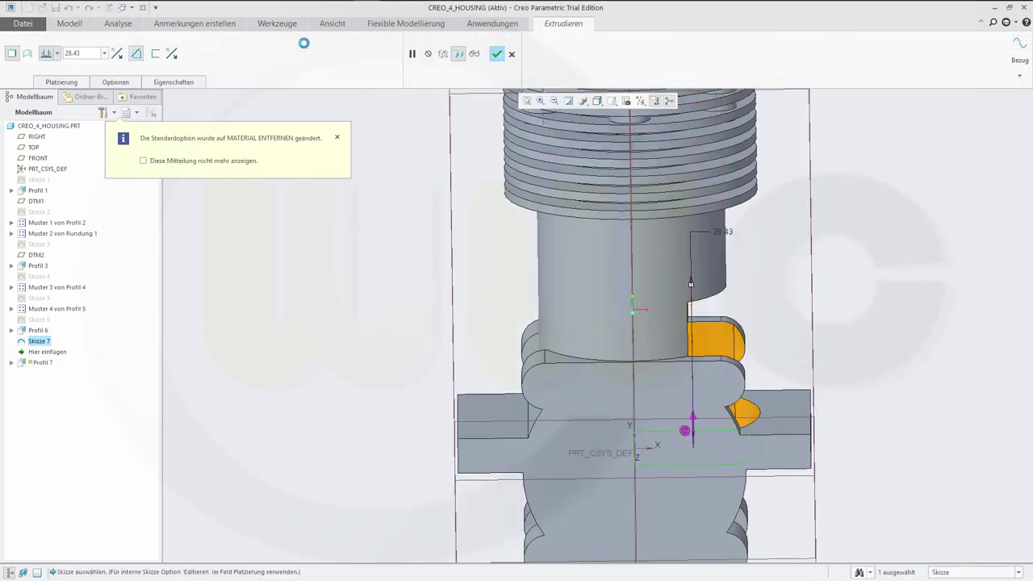
{"action": "left_click", "coordinate": [144, 161]}
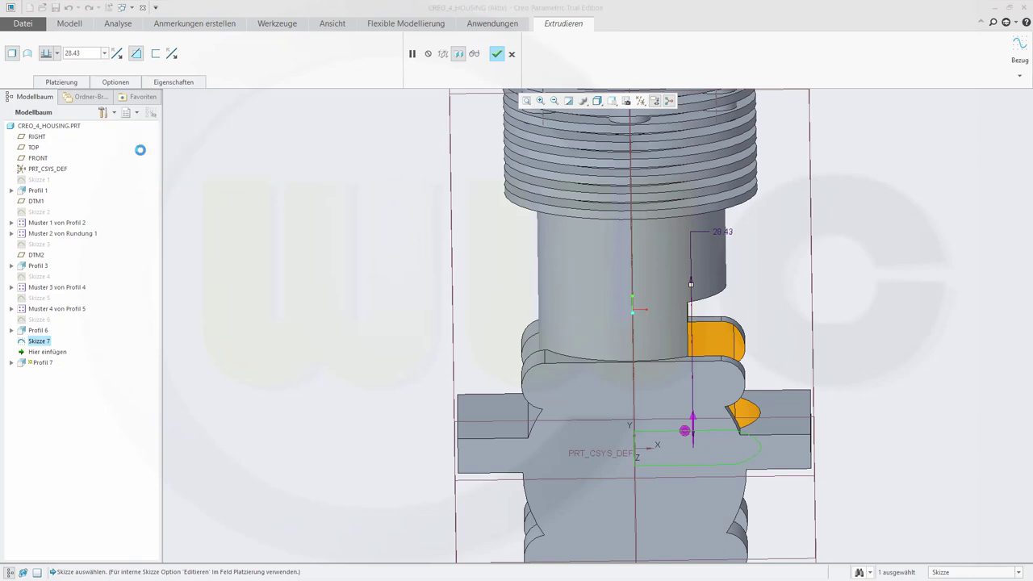
{"action": "double_click", "coordinate": [90, 53]}
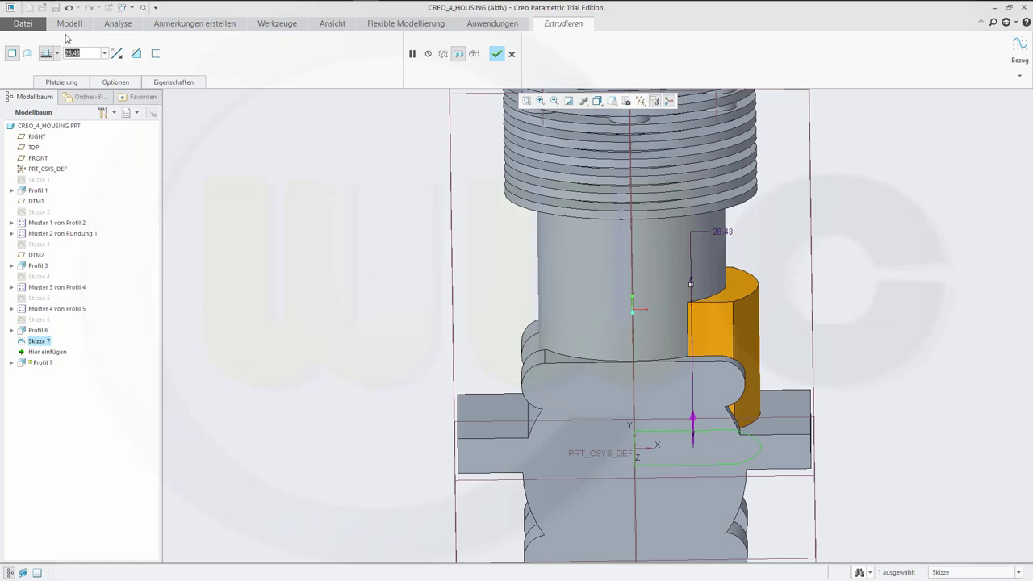
{"action": "type", "text": "44"}
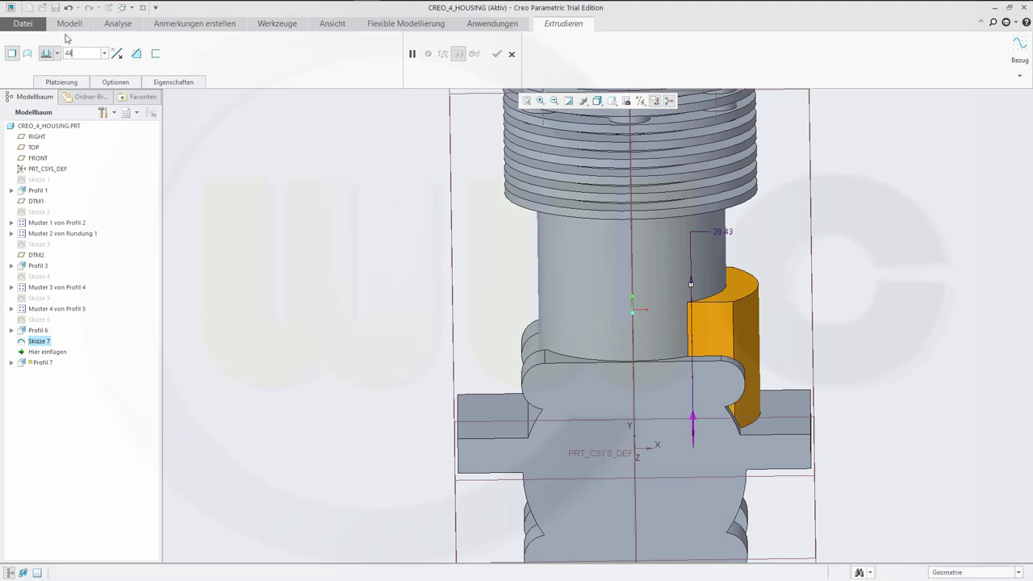
{"action": "key", "text": "Return"}
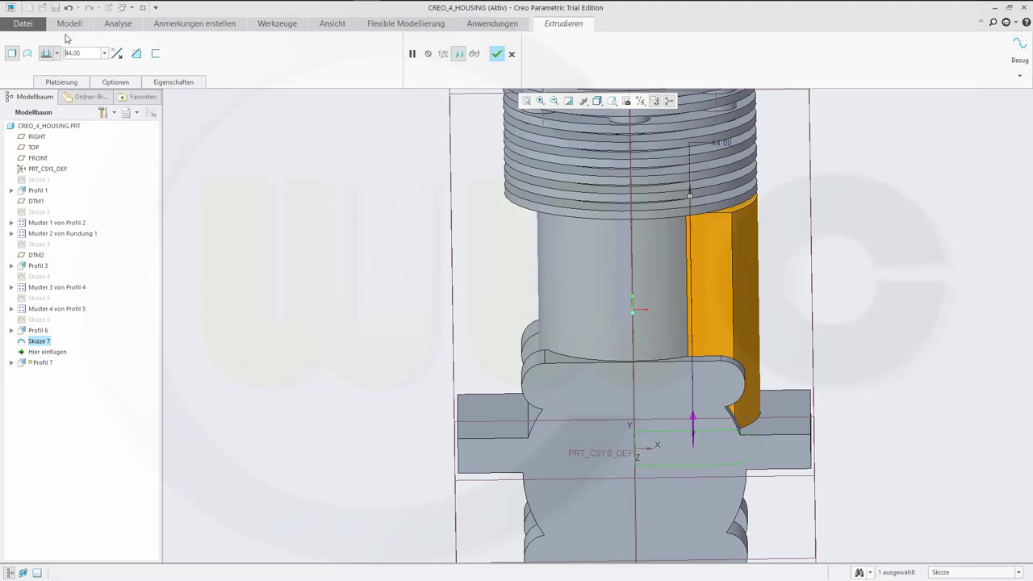
{"action": "left_click", "coordinate": [496, 54]}
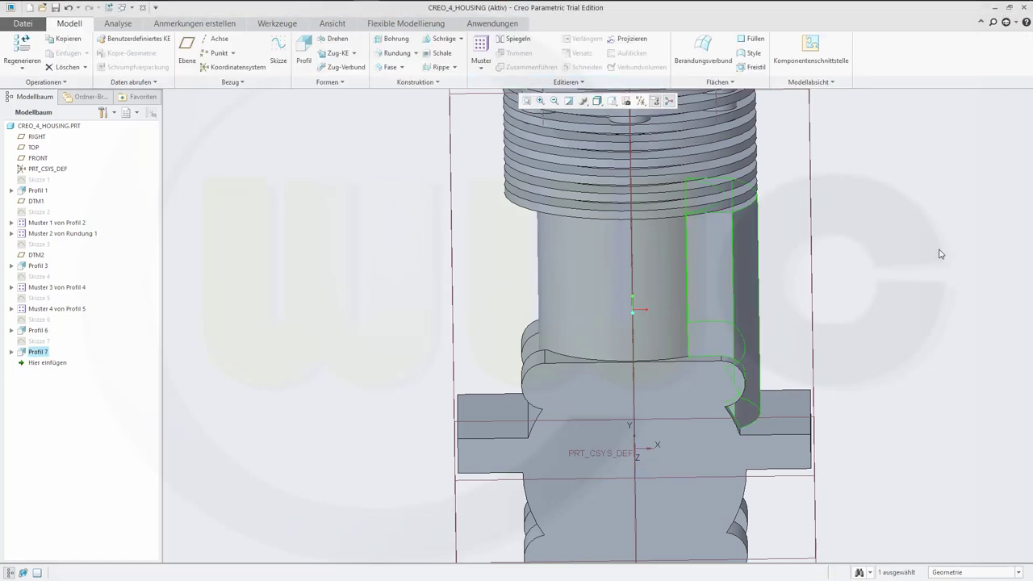
{"action": "middle_click_drag", "start_coordinate": [911, 250], "coordinate": [868, 239]}
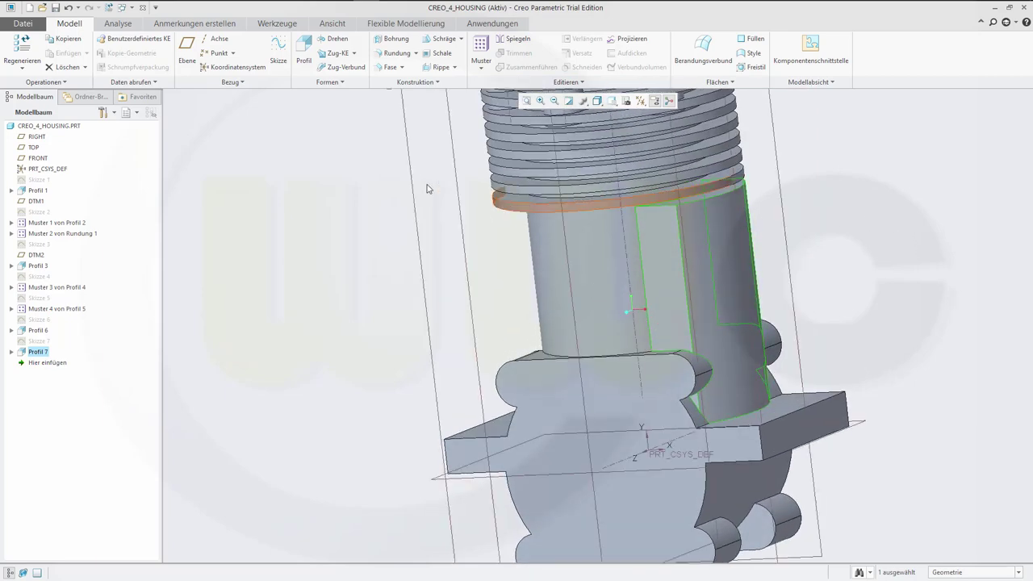
{"action": "left_click", "coordinate": [303, 176]}
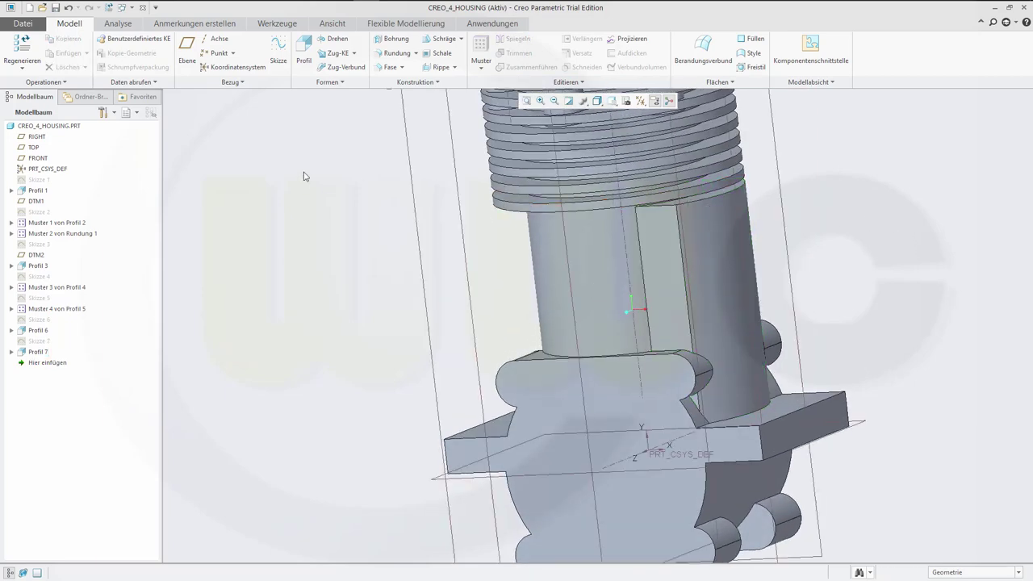
{"action": "left_click", "coordinate": [397, 54]}
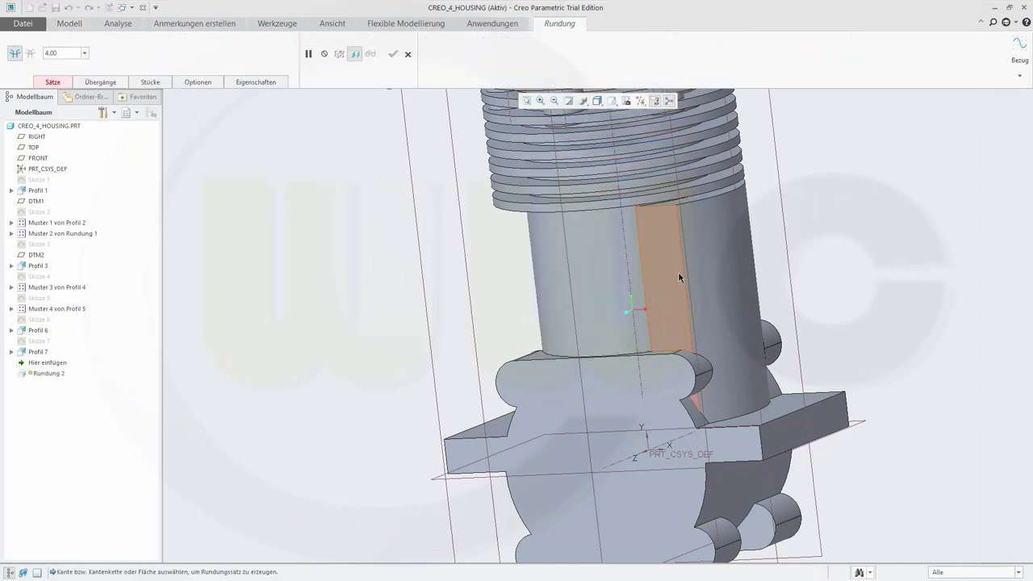
{"action": "left_click", "coordinate": [682, 270]}
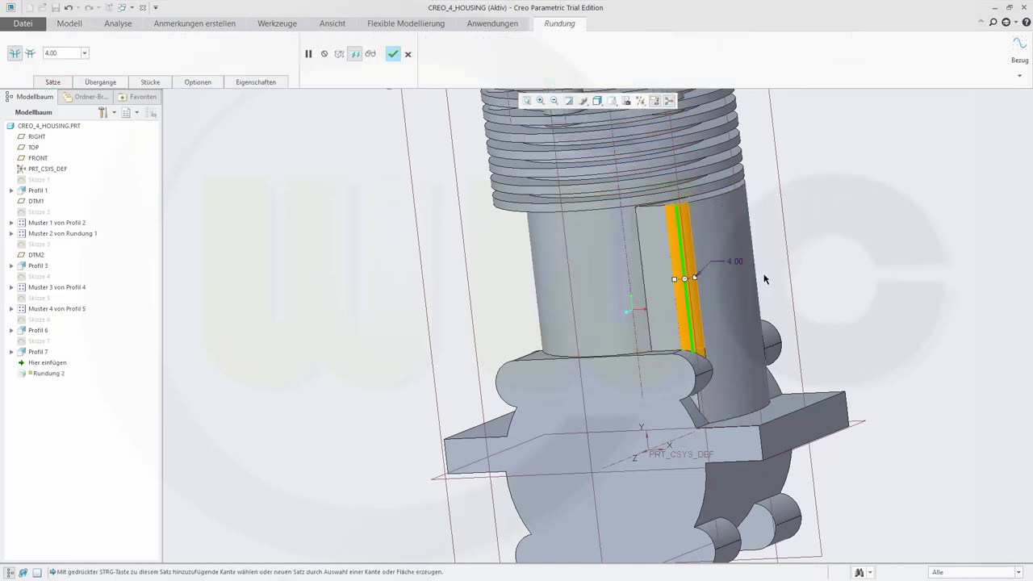
{"action": "middle_click_drag", "start_coordinate": [903, 256], "coordinate": [899, 277]}
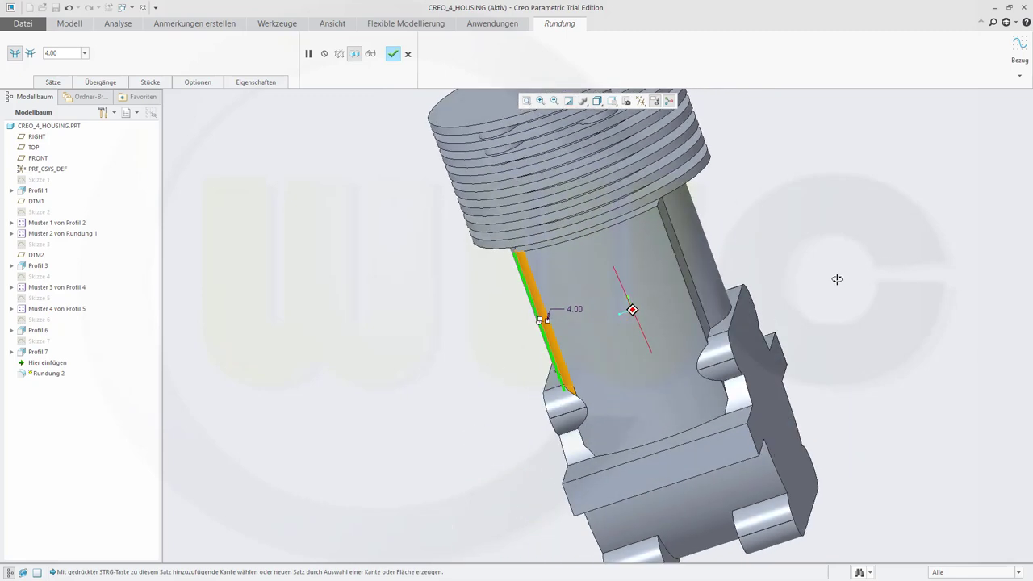
{"action": "left_click", "coordinate": [683, 270]}
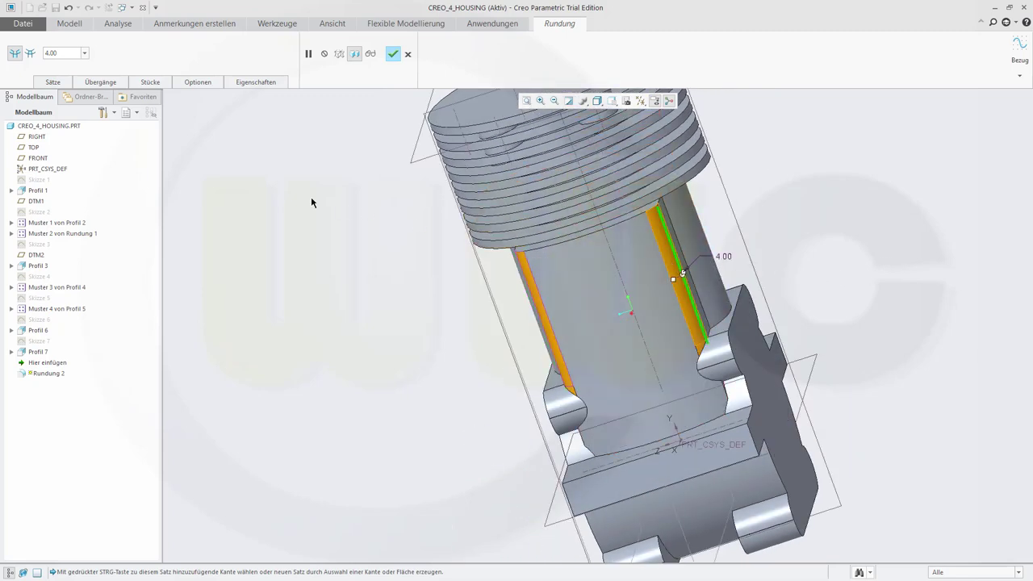
{"action": "double_click", "coordinate": [65, 51]}
{"action": "type", "text": "5"}
{"action": "key", "text": "Return"}
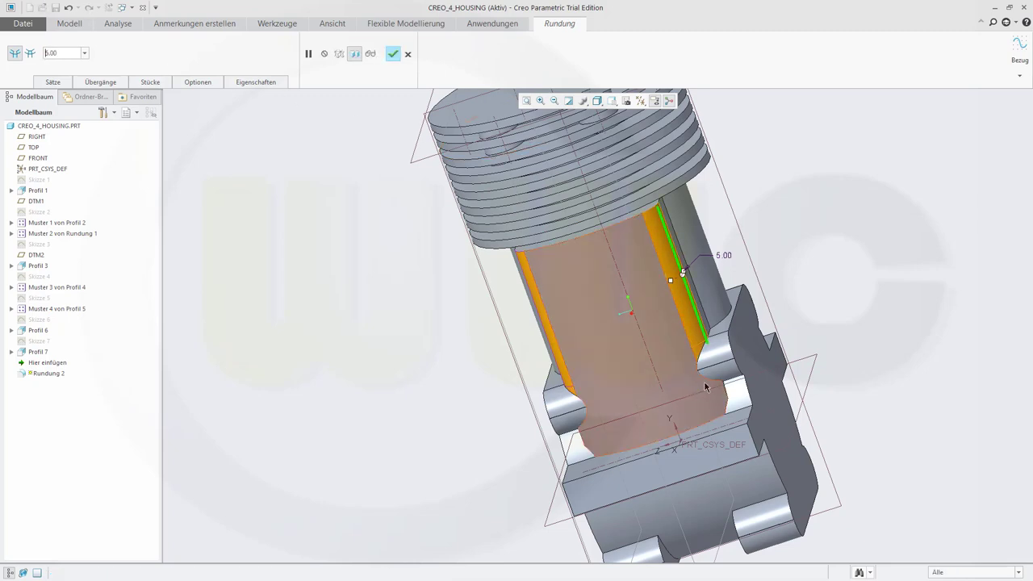
{"action": "left_click", "coordinate": [410, 54]}
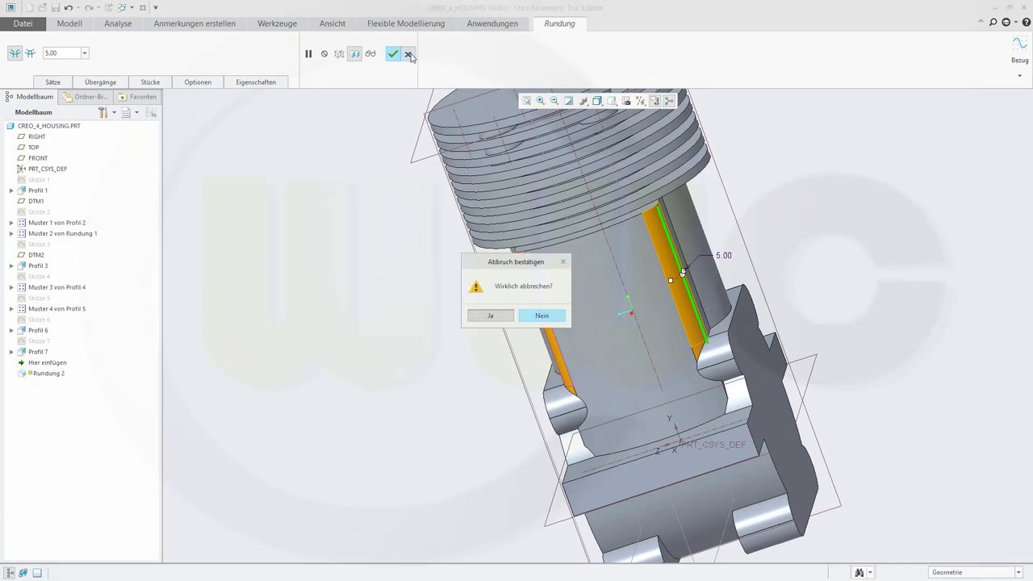
{"action": "left_click", "coordinate": [500, 319]}
Reopen the side block's half-profile sketch and fillet both corners where the horizontal lines meet the arc
{"action": "middle_click_drag", "start_coordinate": [334, 239], "coordinate": [384, 235]}
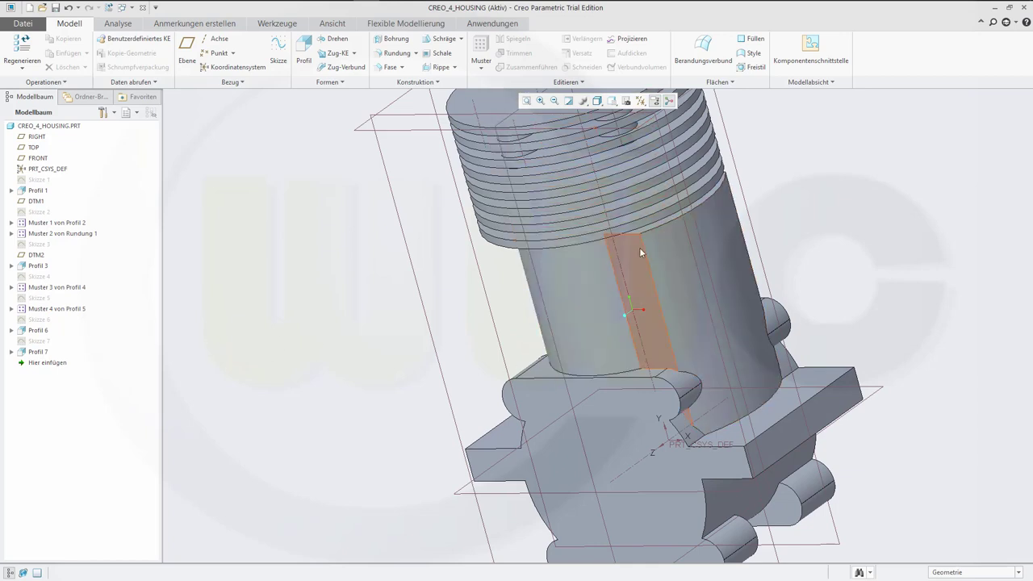
{"action": "left_click", "coordinate": [32, 342]}
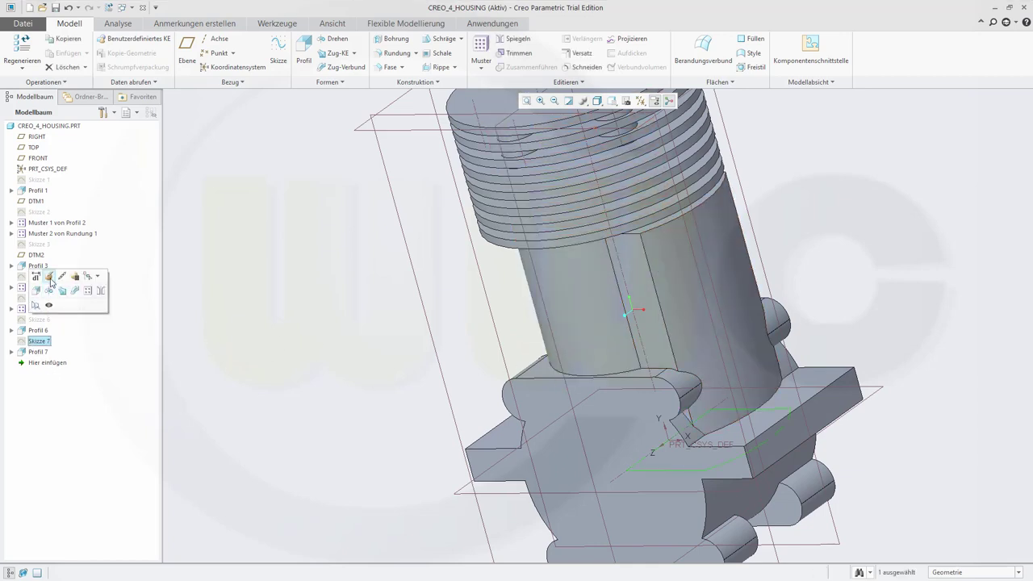
{"action": "left_click", "coordinate": [50, 277]}
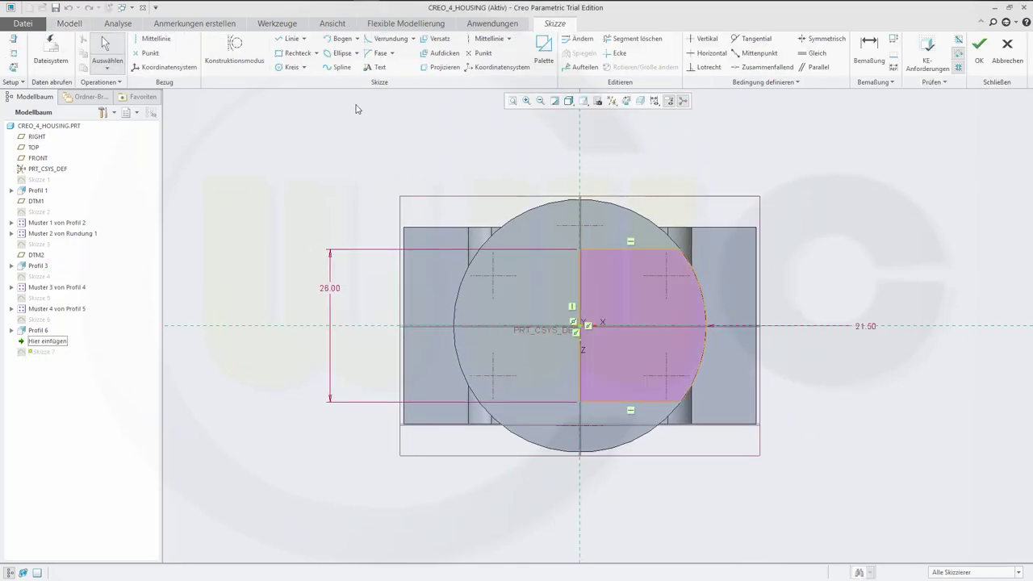
{"action": "left_click", "coordinate": [387, 38]}
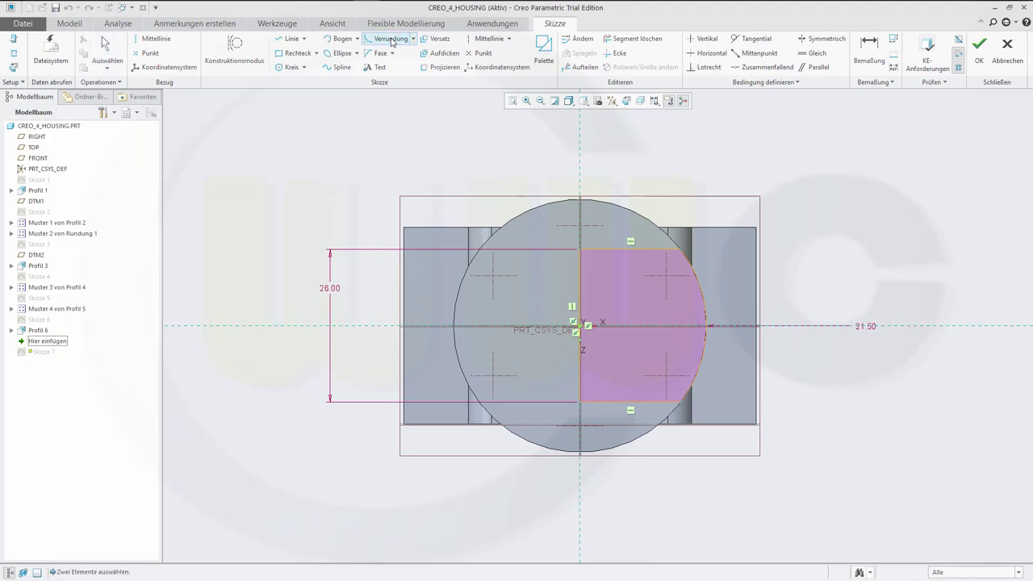
{"action": "left_click", "coordinate": [657, 250]}
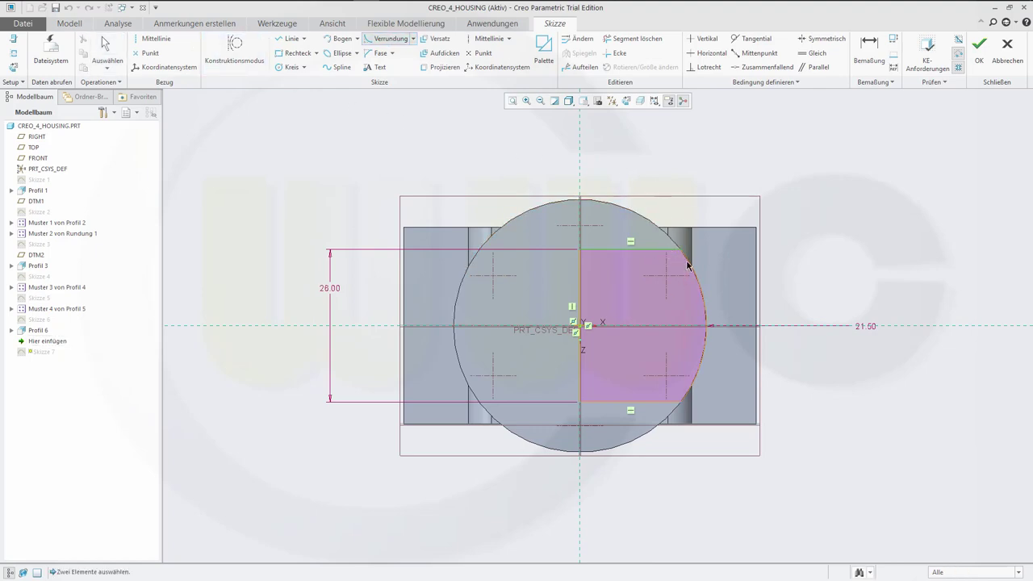
{"action": "left_click", "coordinate": [687, 264]}
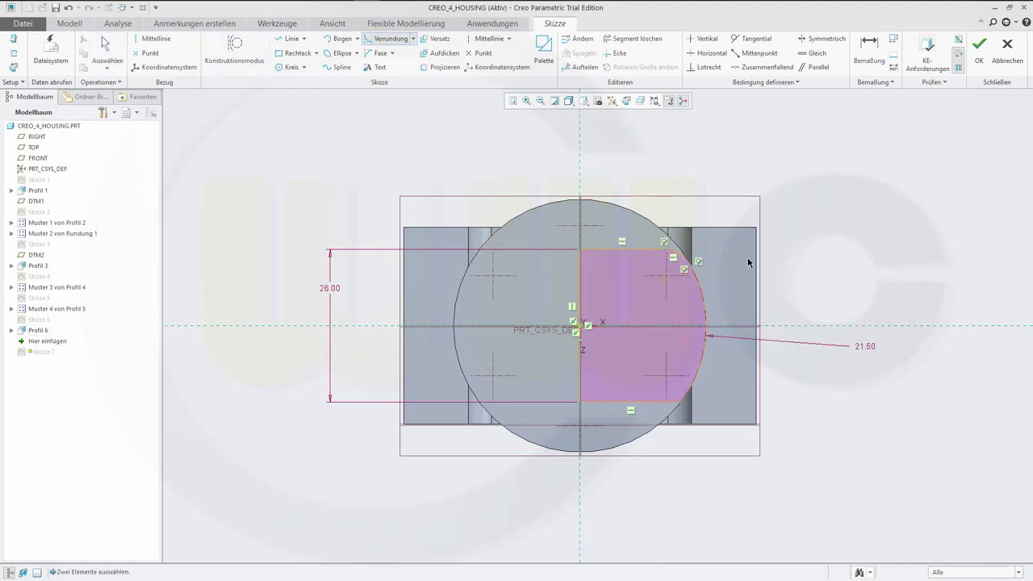
{"action": "left_click", "coordinate": [680, 395]}
{"action": "middle_click", "coordinate": [803, 154]}
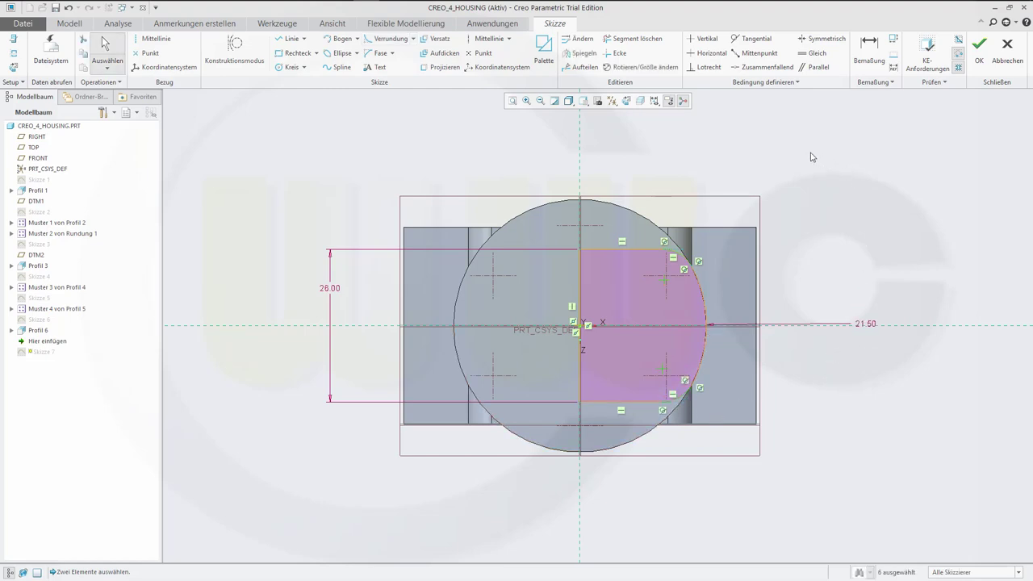
Dimension both corner fillets to radius 5 and accept the sketch
{"action": "left_click", "coordinate": [869, 50]}
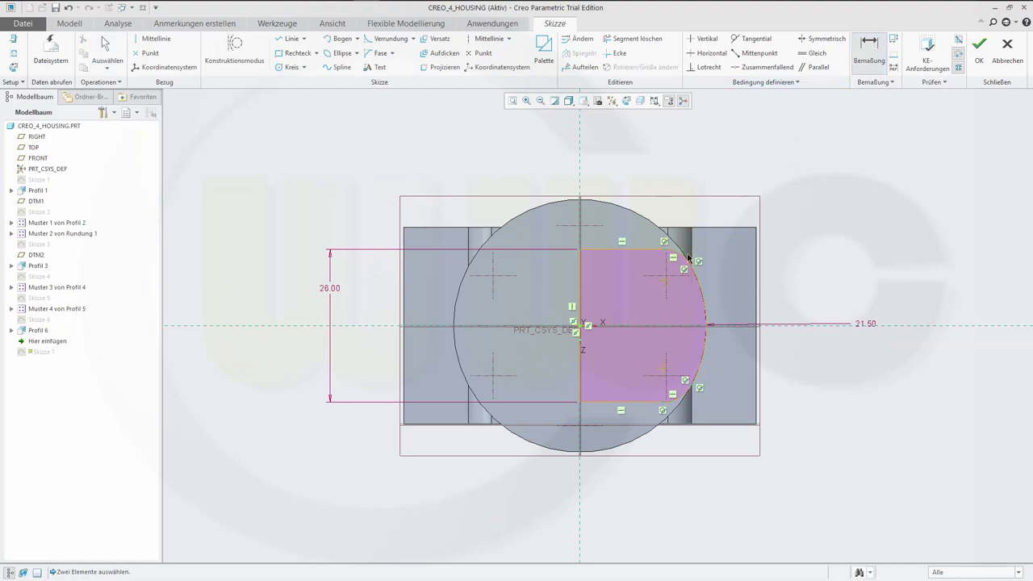
{"action": "middle_click", "coordinate": [786, 156]}
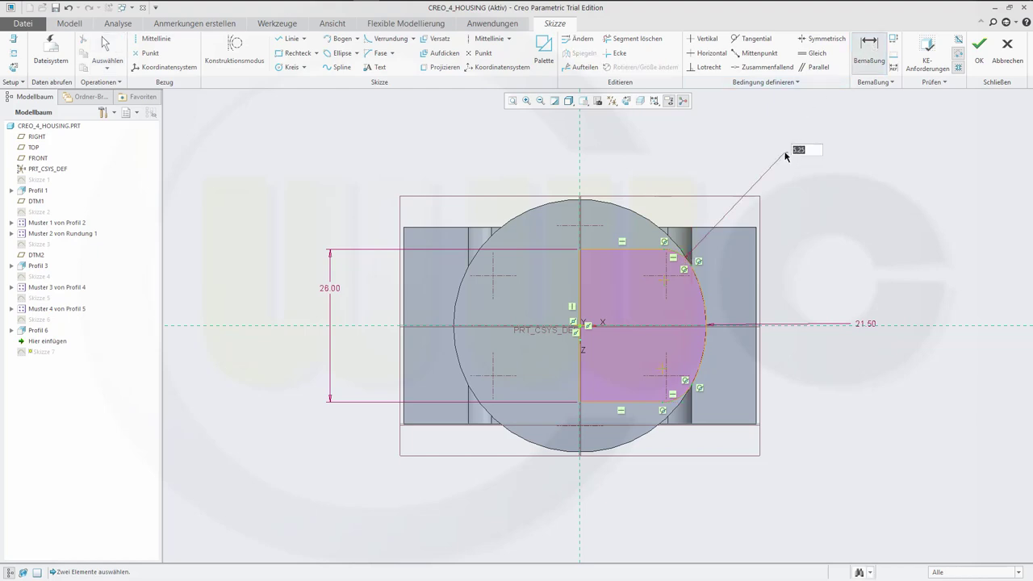
{"action": "type", "text": "5"}
{"action": "key", "text": "Return"}
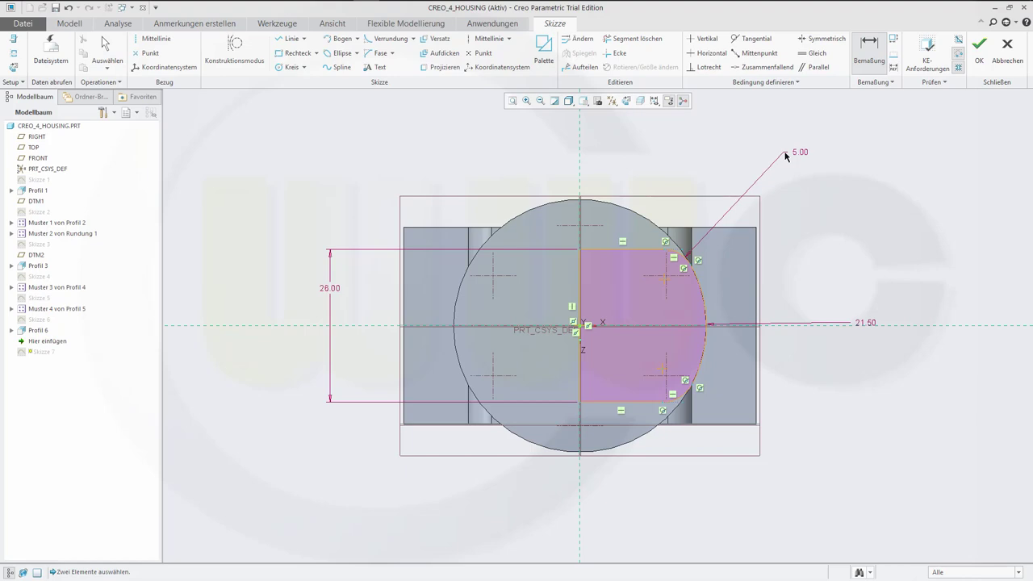
{"action": "middle_click", "coordinate": [826, 467]}
{"action": "type", "text": "5"}
{"action": "key", "text": "Return"}
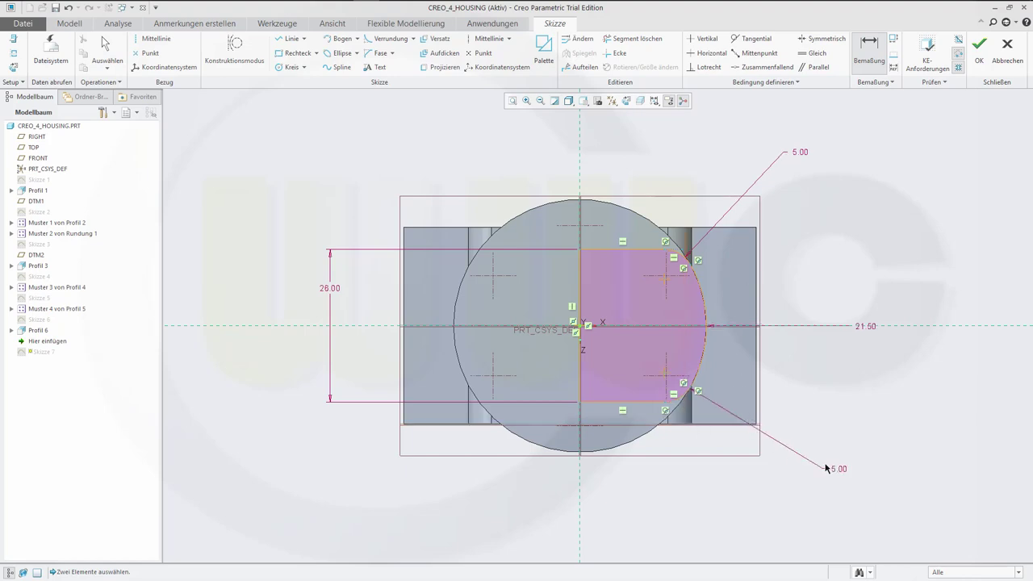
{"action": "left_click", "coordinate": [979, 50]}
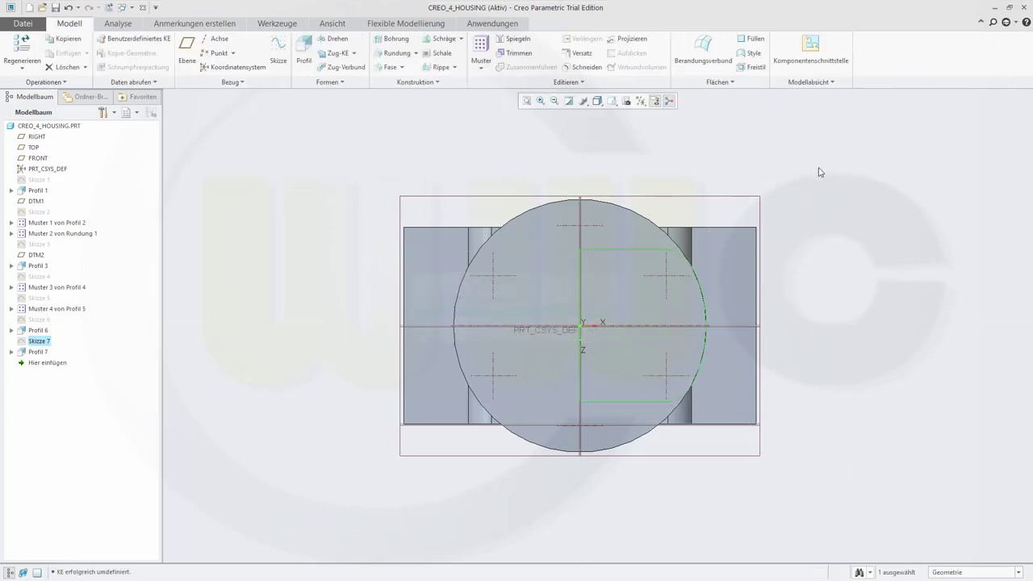
Round the top edge of the side block beneath the cooling fins with a radius of 5
{"action": "mouse_move", "coordinate": [398, 277]}
{"action": "middle_mouse_down"}
{"action": "mouse_move", "coordinate": [380, 242]}
{"action": "mouse_move", "coordinate": [376, 184]}
{"action": "mouse_move", "coordinate": [352, 188]}
{"action": "middle_mouse_up"}
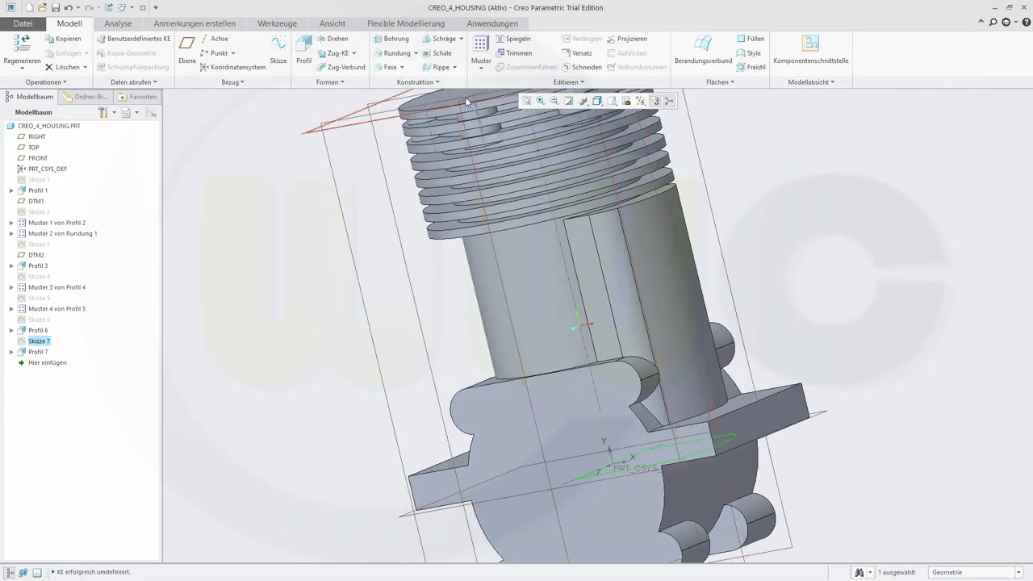
{"action": "left_click", "coordinate": [397, 53]}
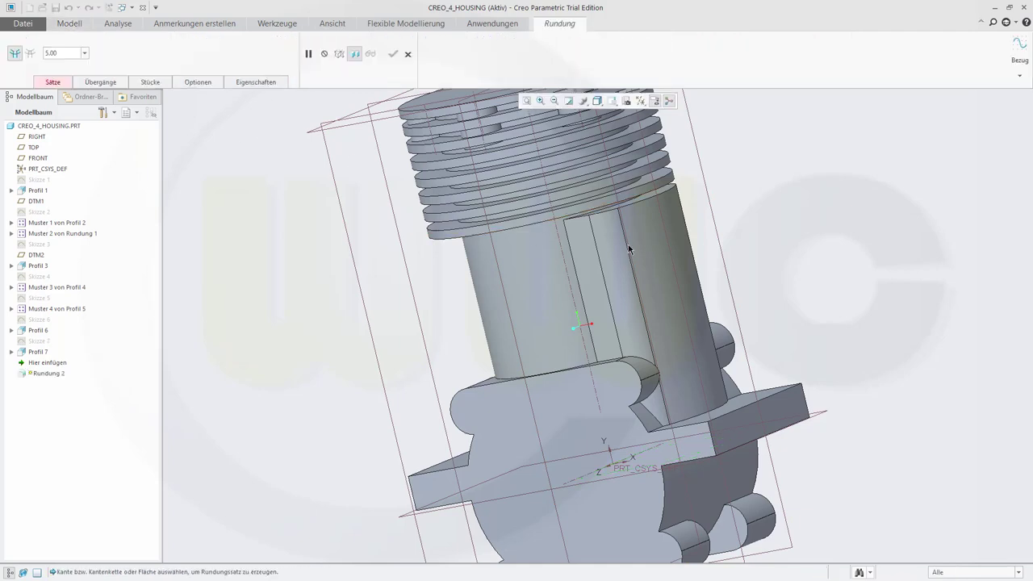
{"action": "left_click", "coordinate": [627, 204]}
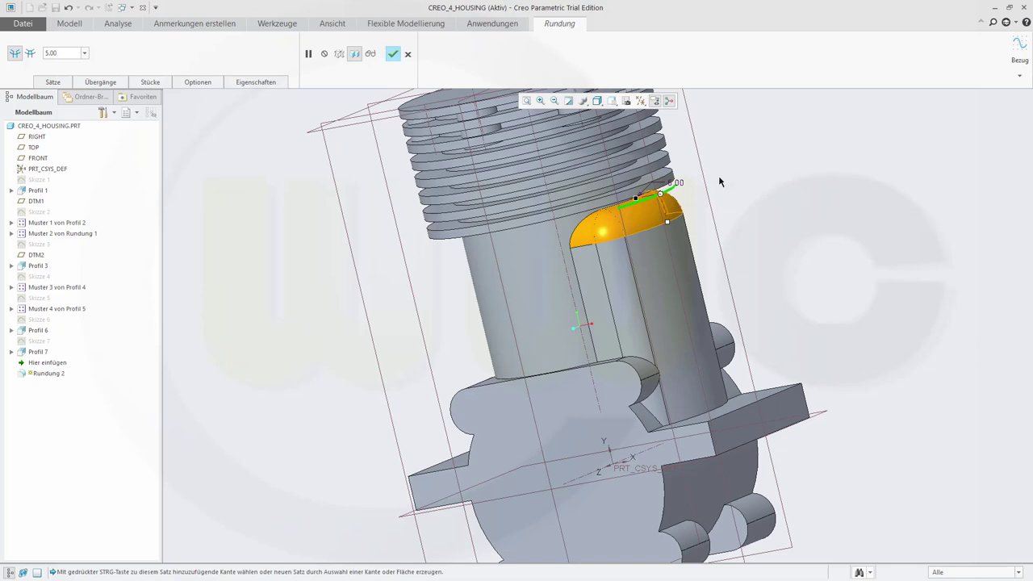
{"action": "left_click", "coordinate": [393, 54]}
{"action": "middle_click_drag", "start_coordinate": [803, 231], "coordinate": [783, 228]}
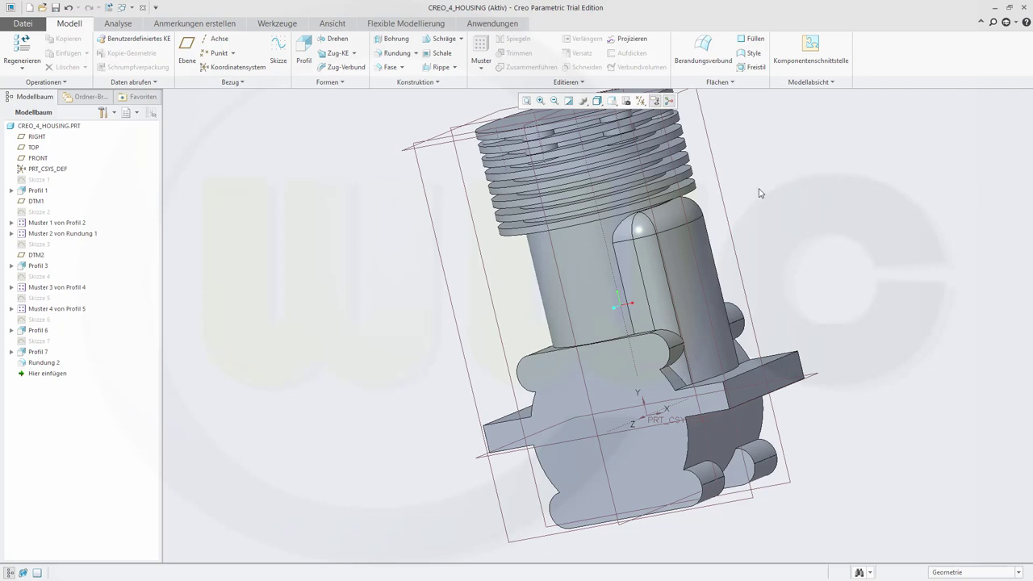
{"action": "middle_click_drag", "start_coordinate": [759, 193], "coordinate": [684, 221]}
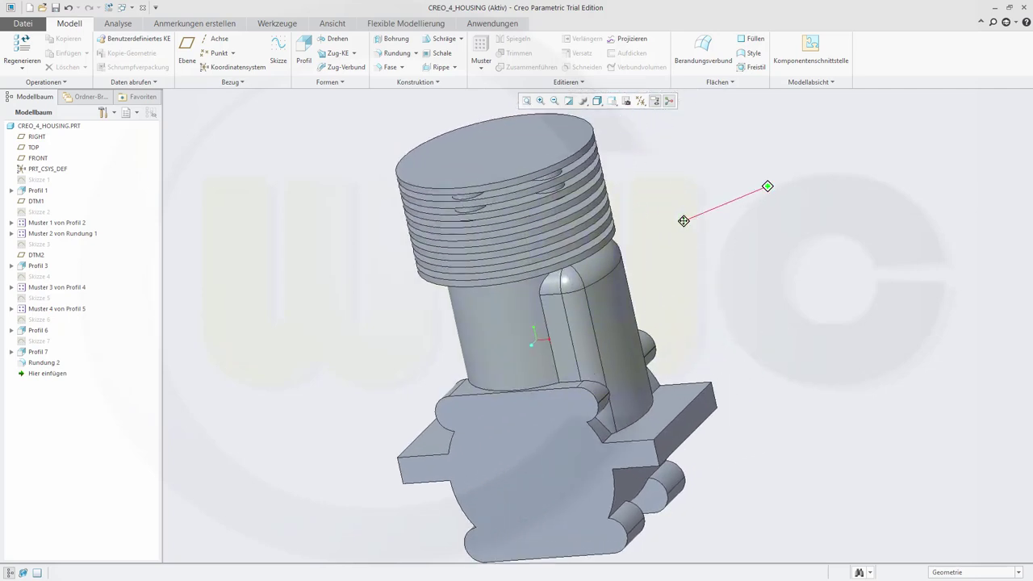
{"action": "mouse_move", "coordinate": [660, 268]}
{"action": "middle_mouse_down"}
{"action": "mouse_move", "coordinate": [687, 212]}
{"action": "mouse_move", "coordinate": [680, 234]}
{"action": "mouse_move", "coordinate": [695, 247]}
{"action": "mouse_move", "coordinate": [708, 208]}
{"action": "mouse_move", "coordinate": [658, 220]}
{"action": "mouse_move", "coordinate": [648, 238]}
{"action": "middle_mouse_up"}
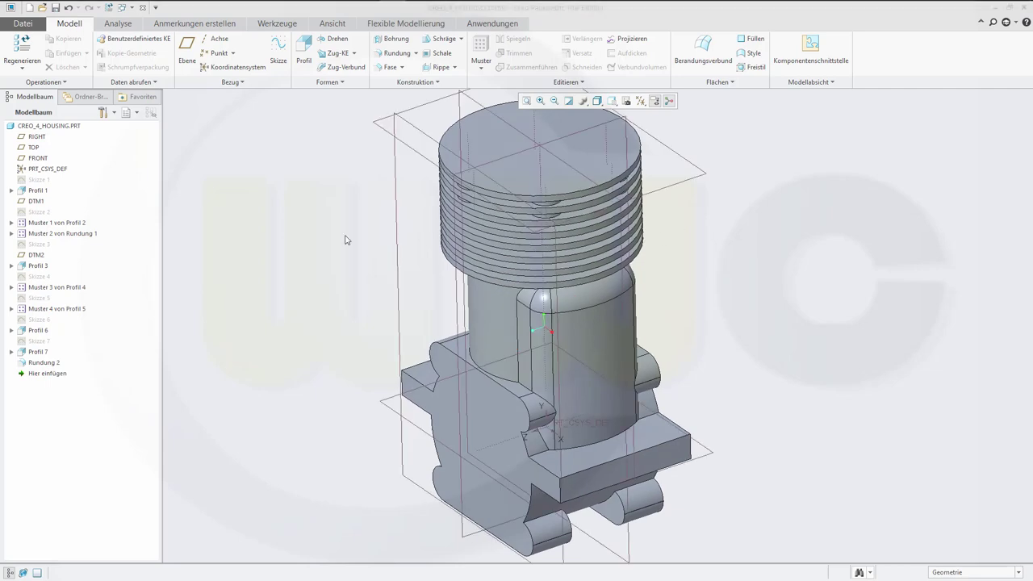
{"action": "mouse_move", "coordinate": [356, 359]}
{"action": "middle_mouse_down"}
{"action": "mouse_move", "coordinate": [374, 329]}
{"action": "mouse_move", "coordinate": [401, 326]}
{"action": "mouse_move", "coordinate": [396, 343]}
{"action": "middle_mouse_up"}
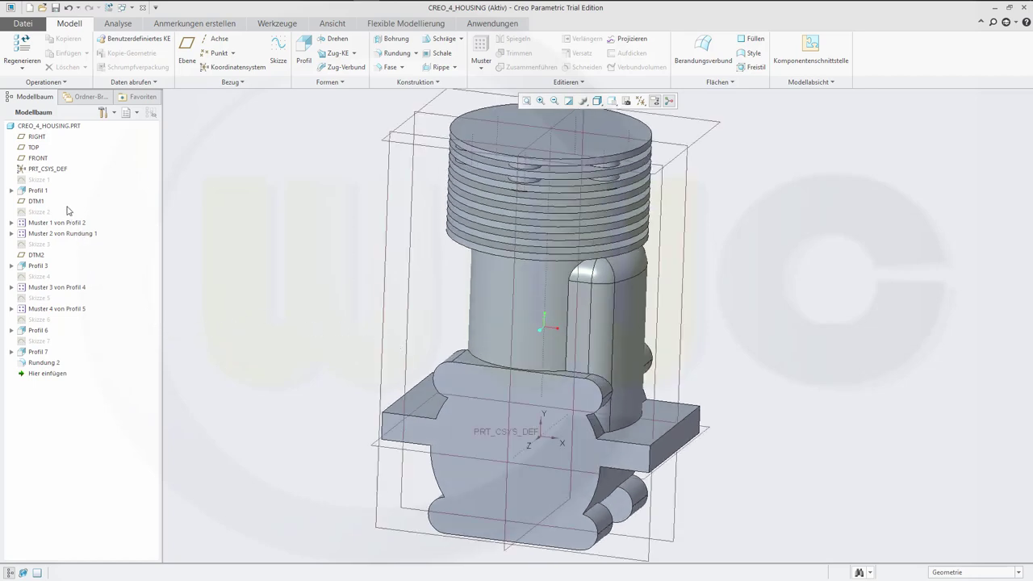
Copy the circle sketch Skizze 1 and paste it onto the FRONT plane, keeping RIGHT as the orientation reference
{"action": "left_click", "coordinate": [31, 180]}
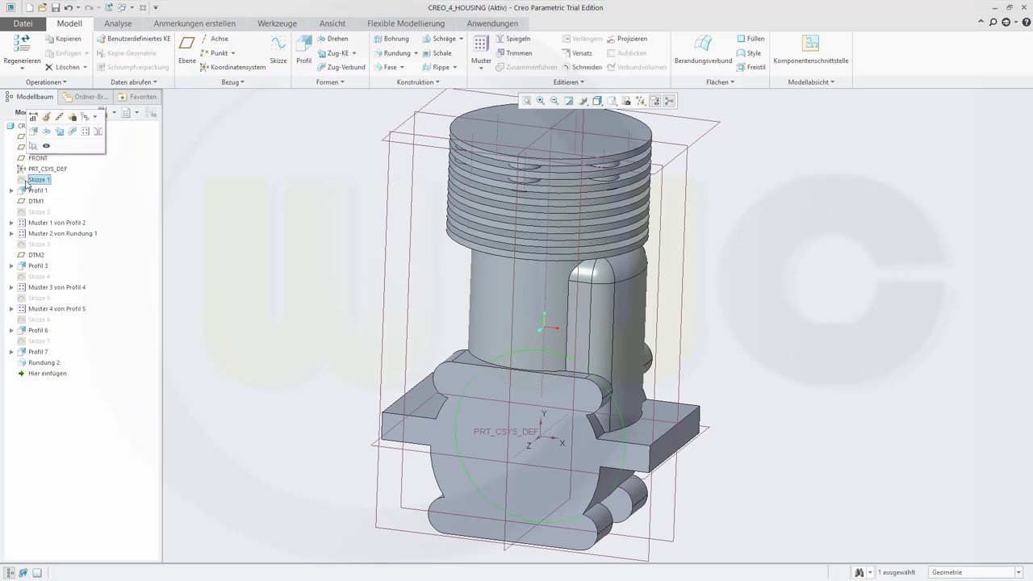
{"action": "right_click", "coordinate": [27, 185]}
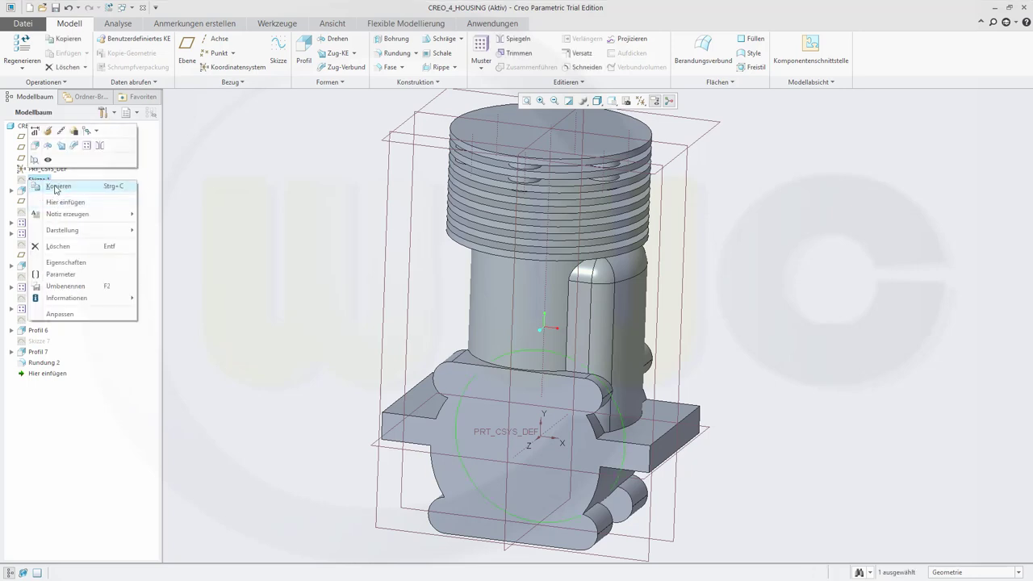
{"action": "left_click", "coordinate": [55, 187]}
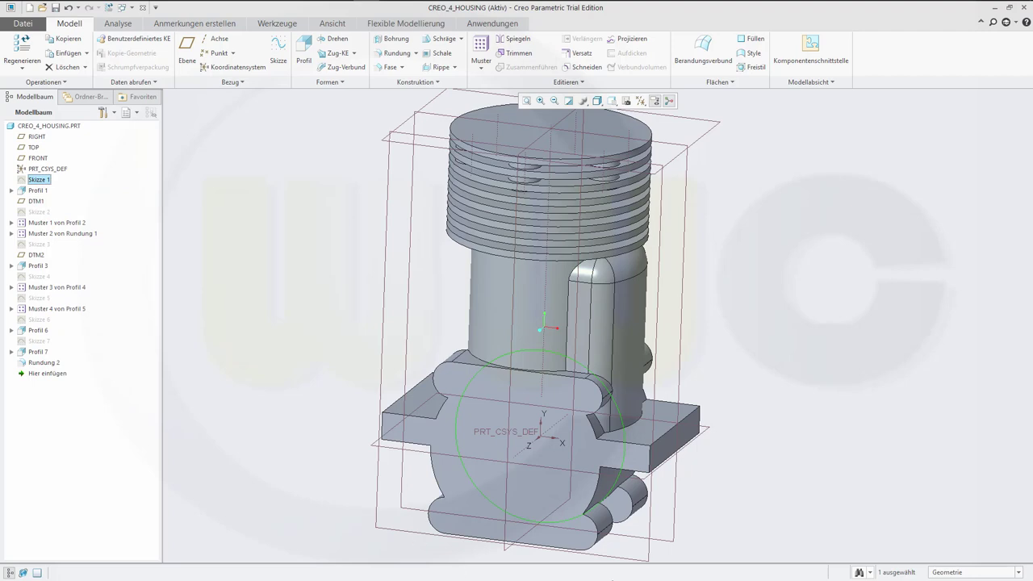
{"action": "left_click", "coordinate": [687, 275]}
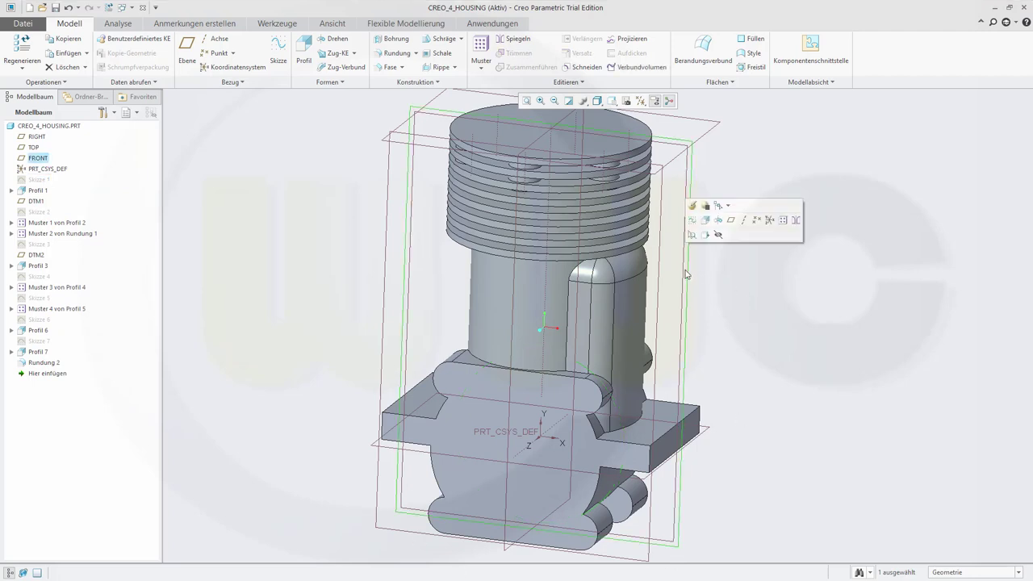
{"action": "key", "text": "s"}
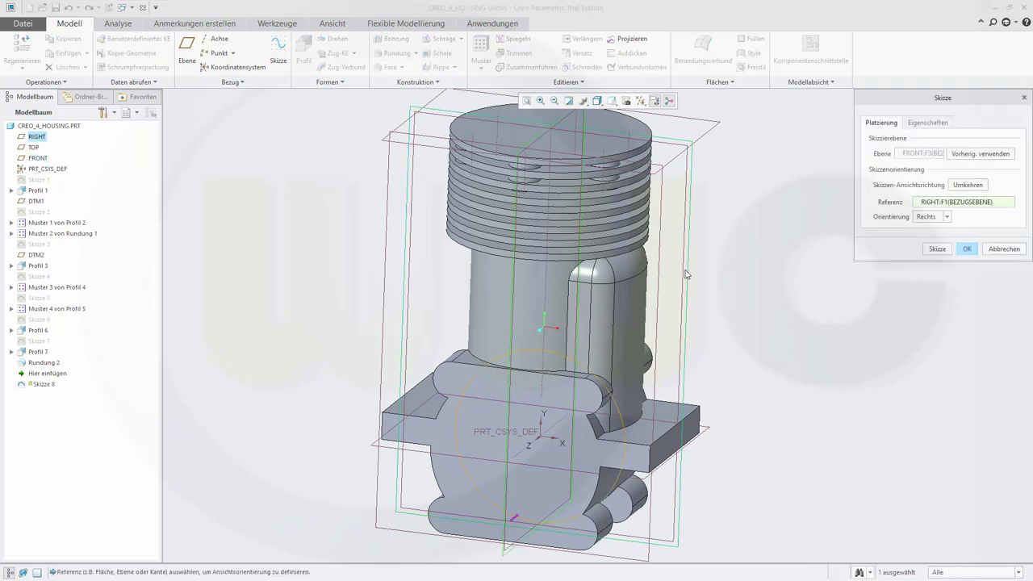
{"action": "left_click", "coordinate": [969, 249]}
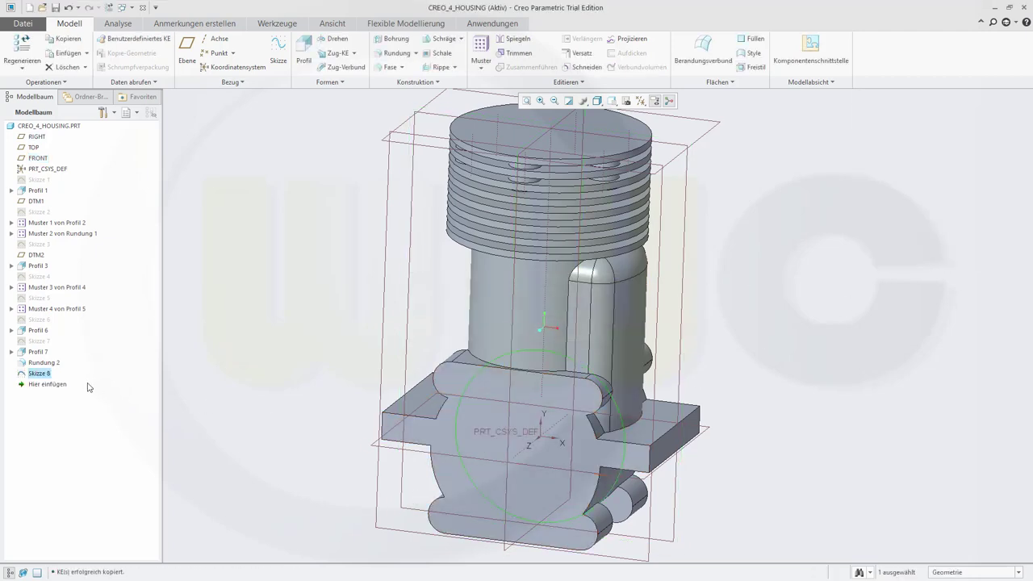
Set the radius of the copied circle sketch on the FRONT plane to 16
{"action": "double_click", "coordinate": [38, 374]}
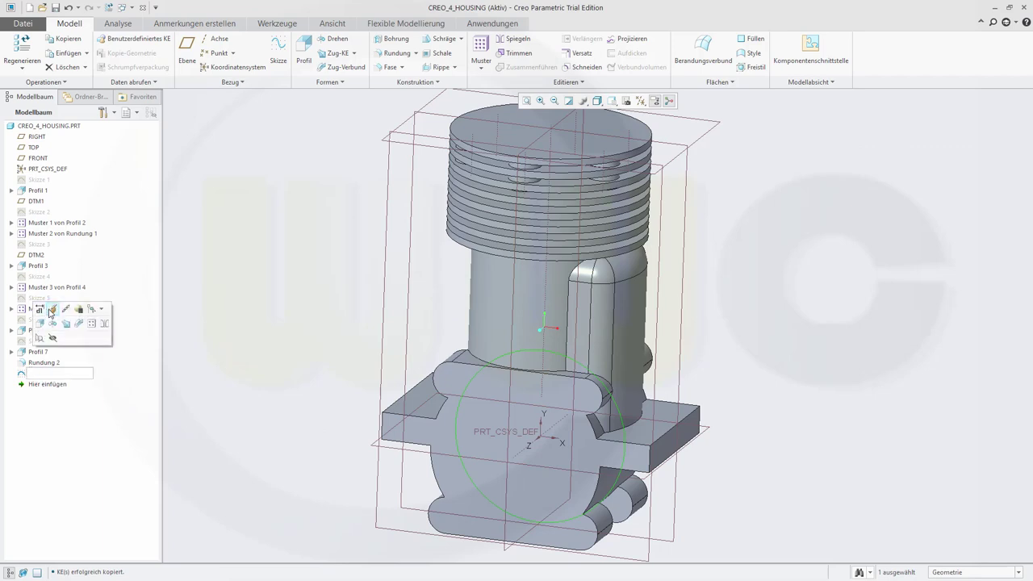
{"action": "left_click", "coordinate": [41, 312]}
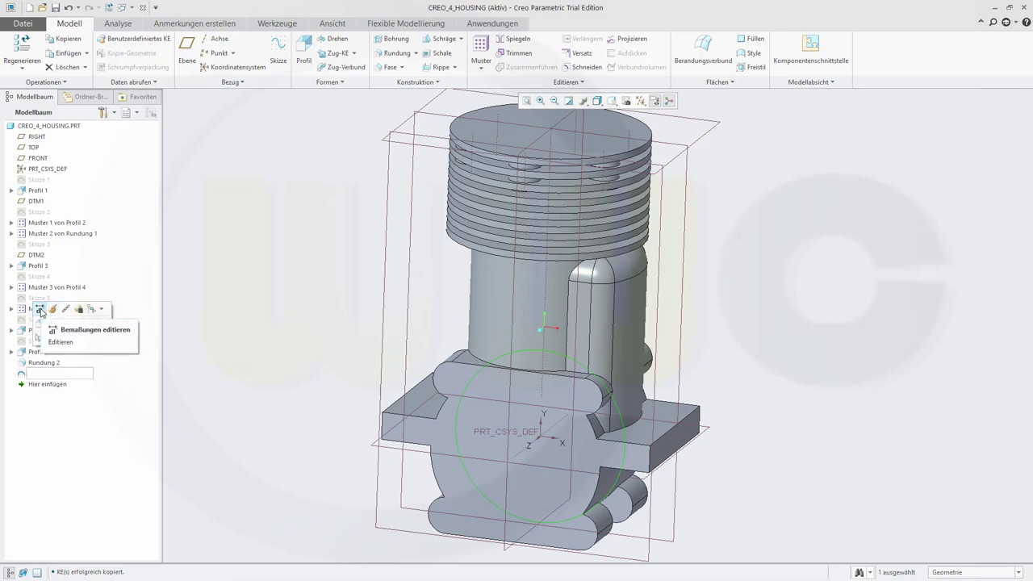
{"action": "left_click", "coordinate": [90, 330]}
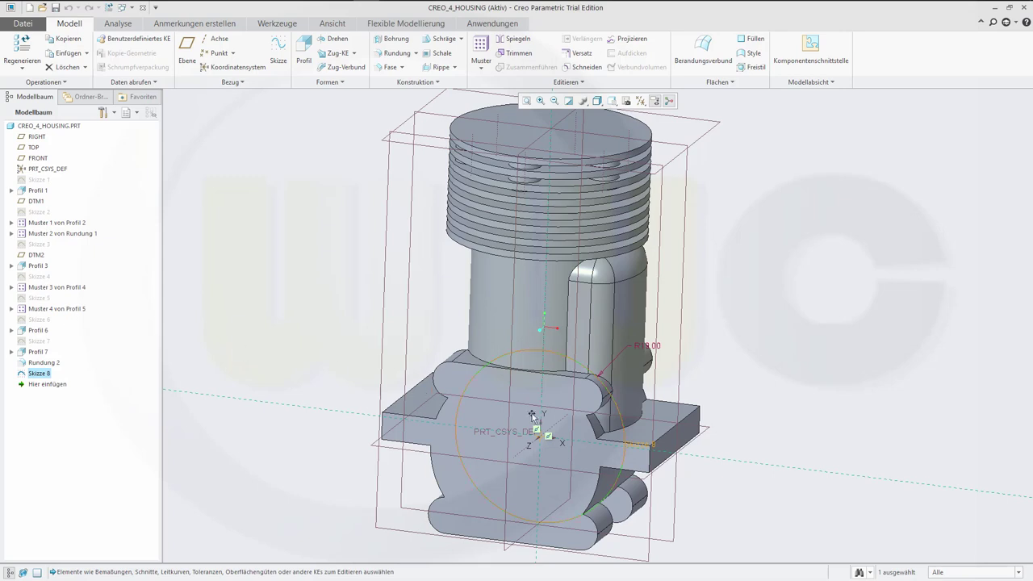
{"action": "left_click", "coordinate": [651, 347]}
{"action": "double_click", "coordinate": [651, 347]}
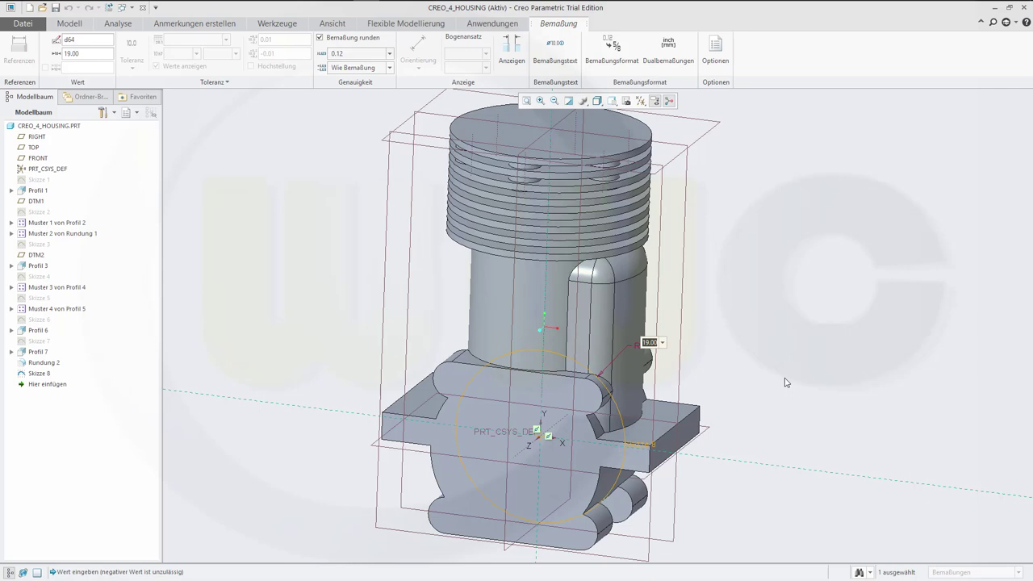
{"action": "type", "text": "16"}
{"action": "key", "text": "Return"}
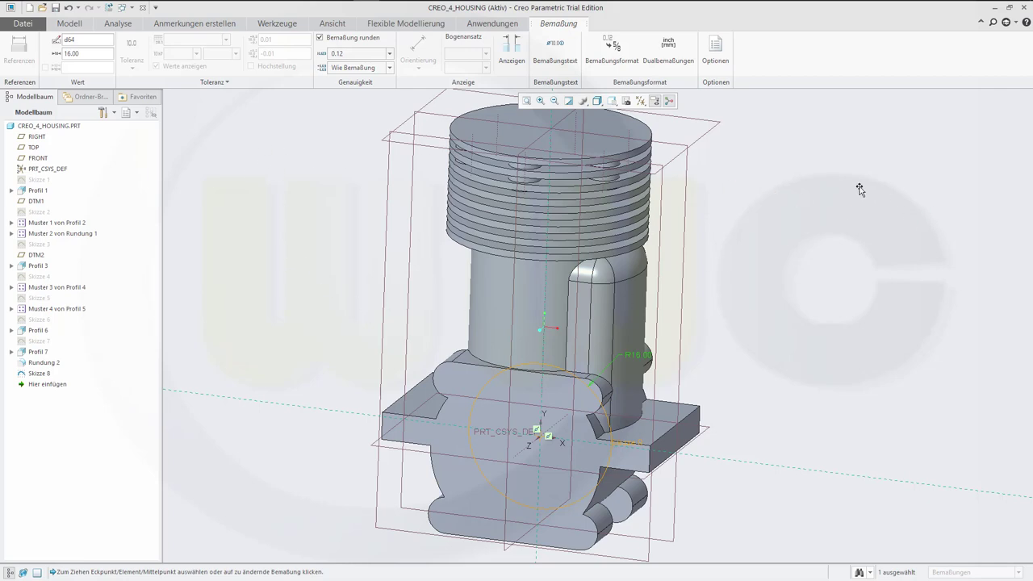
{"action": "left_click", "coordinate": [342, 234]}
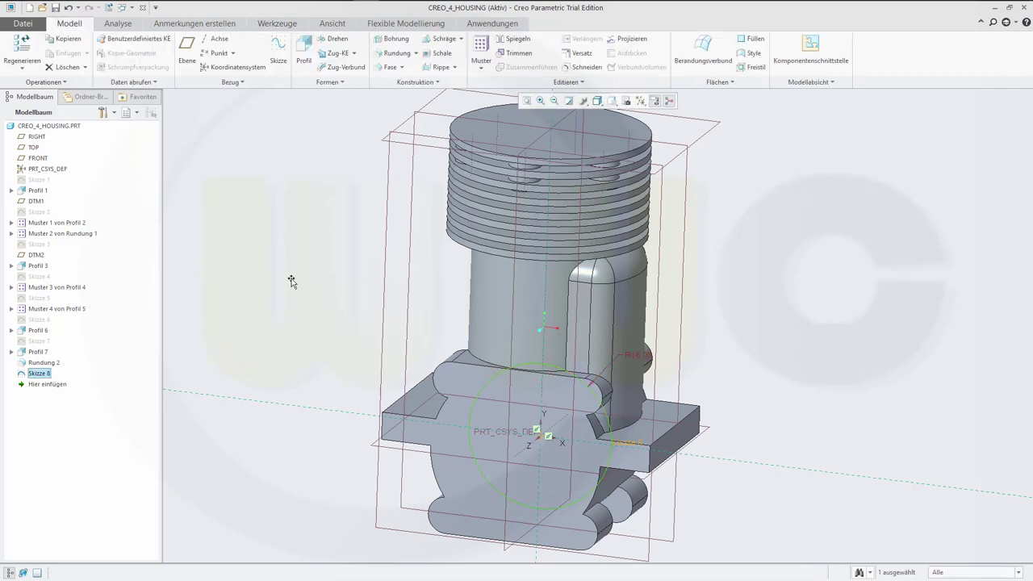
Extrude the 16 radius circle as a cut through the crankcase, with the depth set to Durch alle on both sides
{"action": "left_click", "coordinate": [306, 67]}
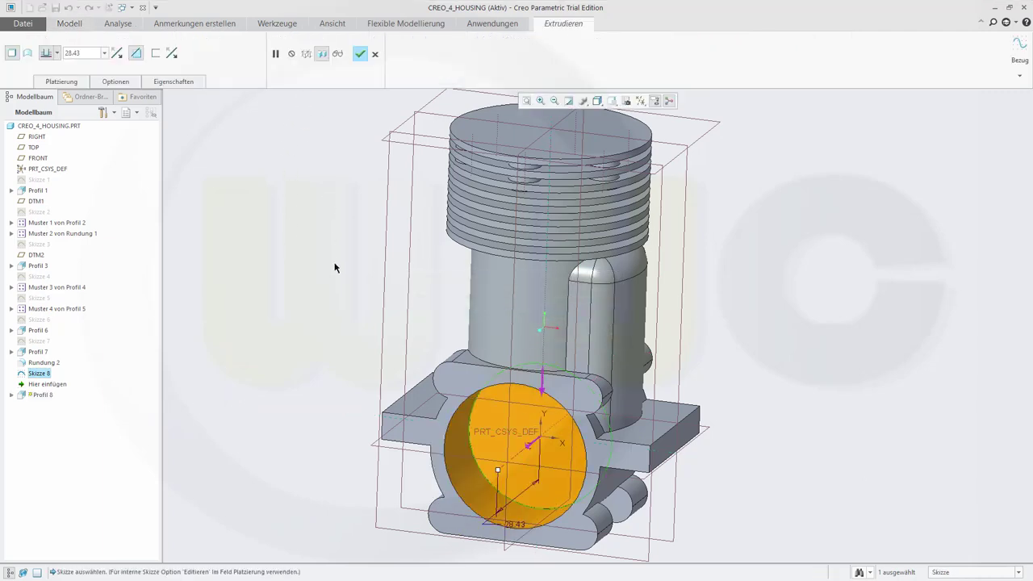
{"action": "middle_click_drag", "start_coordinate": [335, 267], "coordinate": [287, 268]}
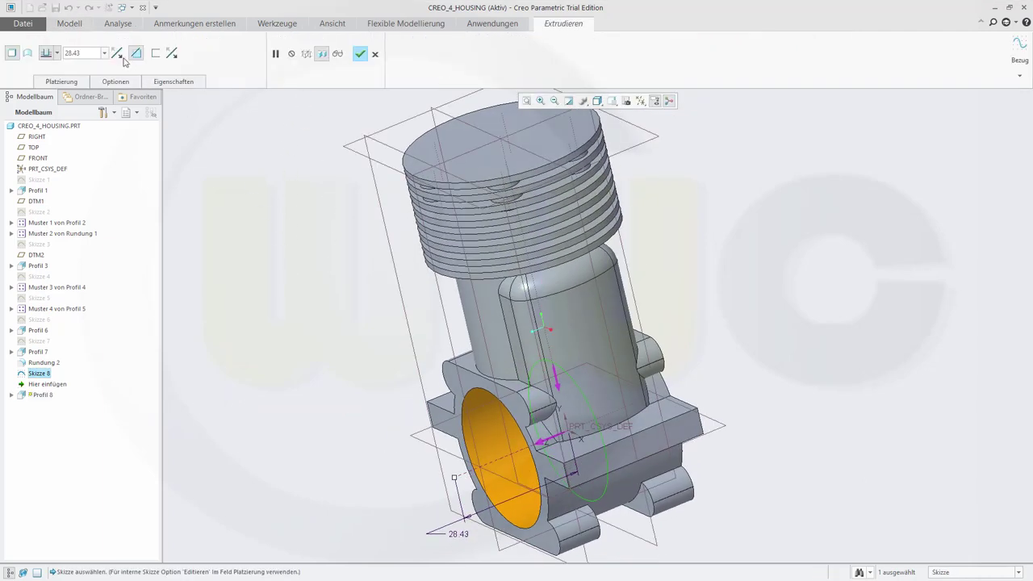
{"action": "left_click", "coordinate": [58, 53]}
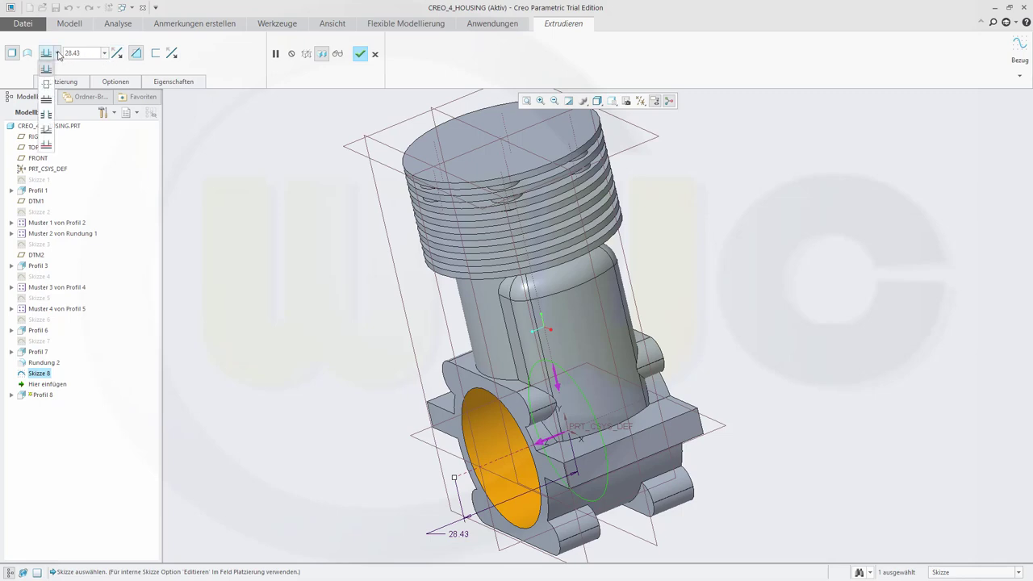
{"action": "left_click", "coordinate": [114, 83]}
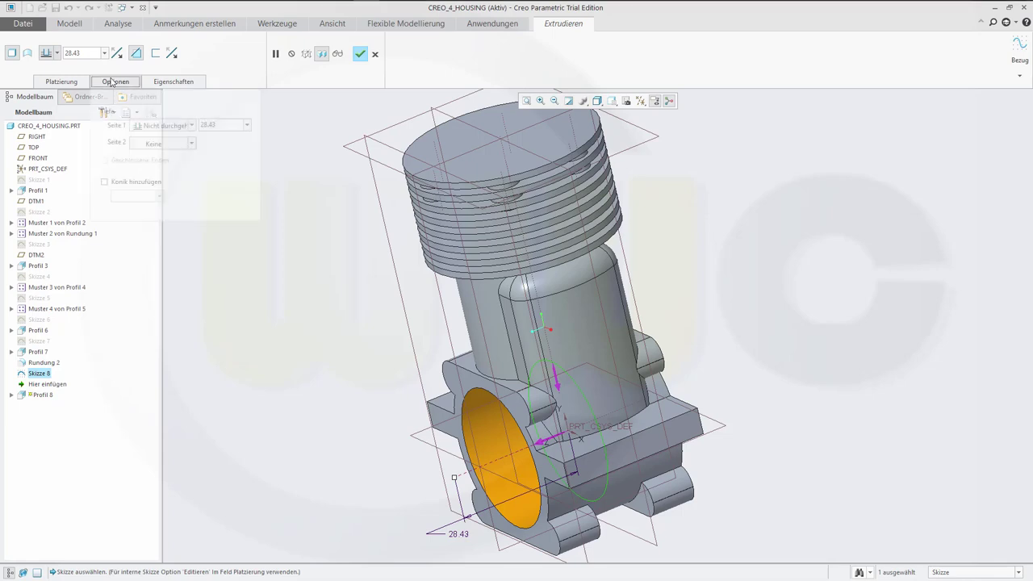
{"action": "left_click", "coordinate": [192, 126]}
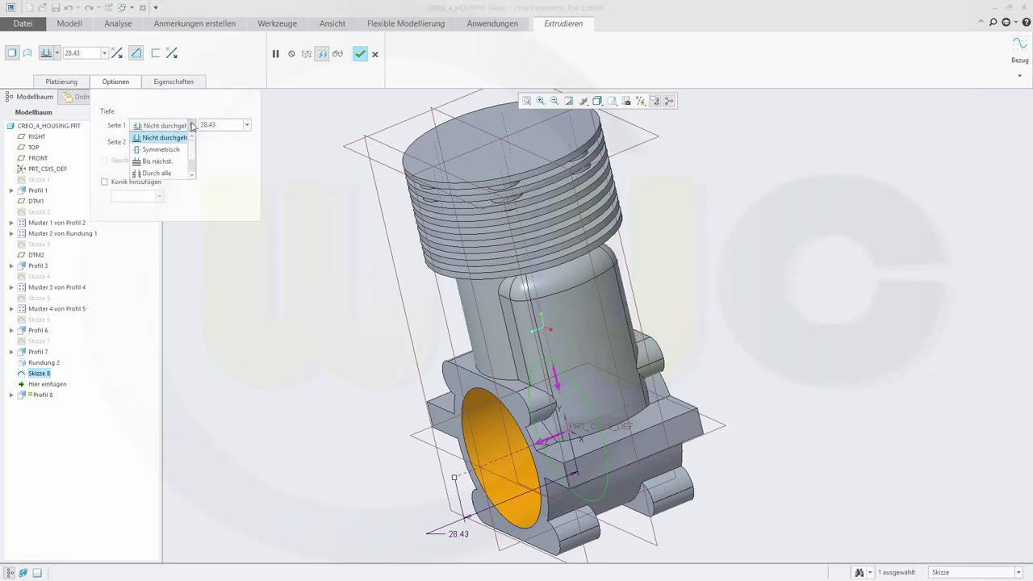
{"action": "left_click", "coordinate": [157, 174]}
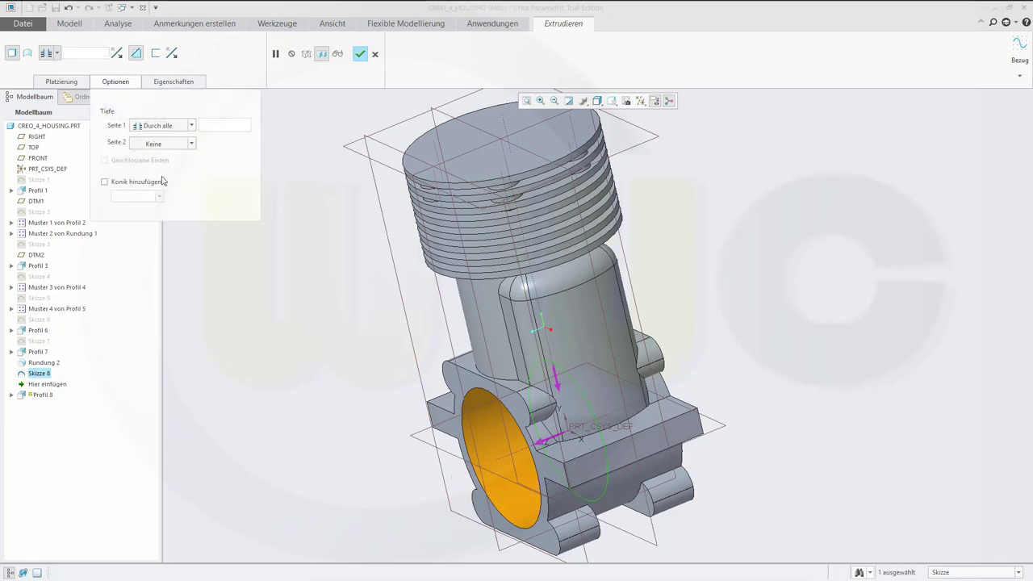
{"action": "left_click", "coordinate": [192, 143]}
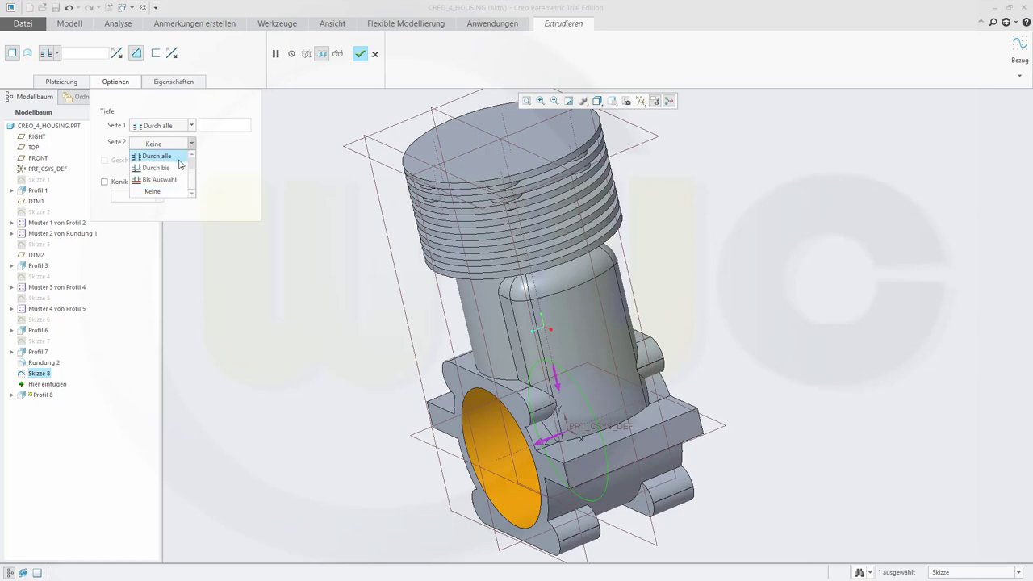
{"action": "left_click", "coordinate": [157, 156]}
{"action": "mouse_move", "coordinate": [295, 315]}
{"action": "middle_mouse_down"}
{"action": "mouse_move", "coordinate": [249, 318]}
{"action": "mouse_move", "coordinate": [299, 306]}
{"action": "middle_mouse_up"}
{"action": "left_click", "coordinate": [360, 54]}
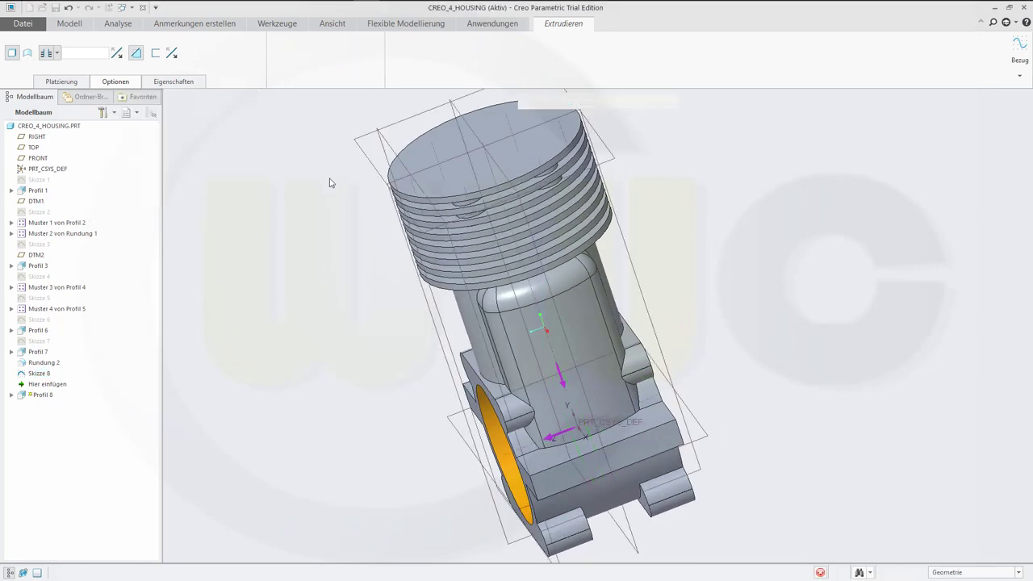
Copy the circle sketch Skizze 3 and paste it onto the TOP plane, keeping RIGHT as the orientation reference
{"action": "middle_click_drag", "start_coordinate": [306, 369], "coordinate": [391, 332]}
{"action": "key", "text": "ctrl+d"}
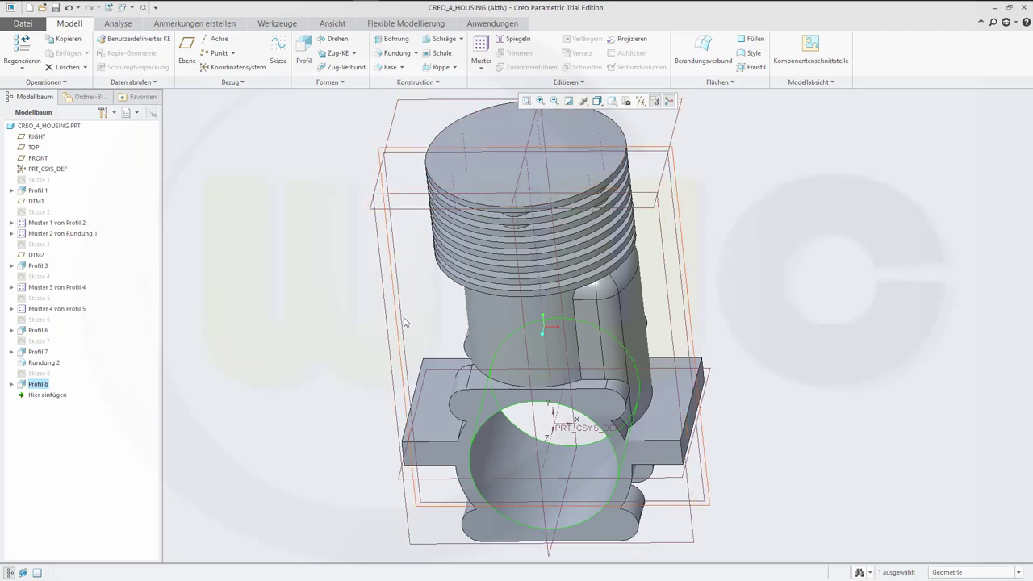
{"action": "middle_click_drag", "start_coordinate": [330, 277], "coordinate": [334, 260]}
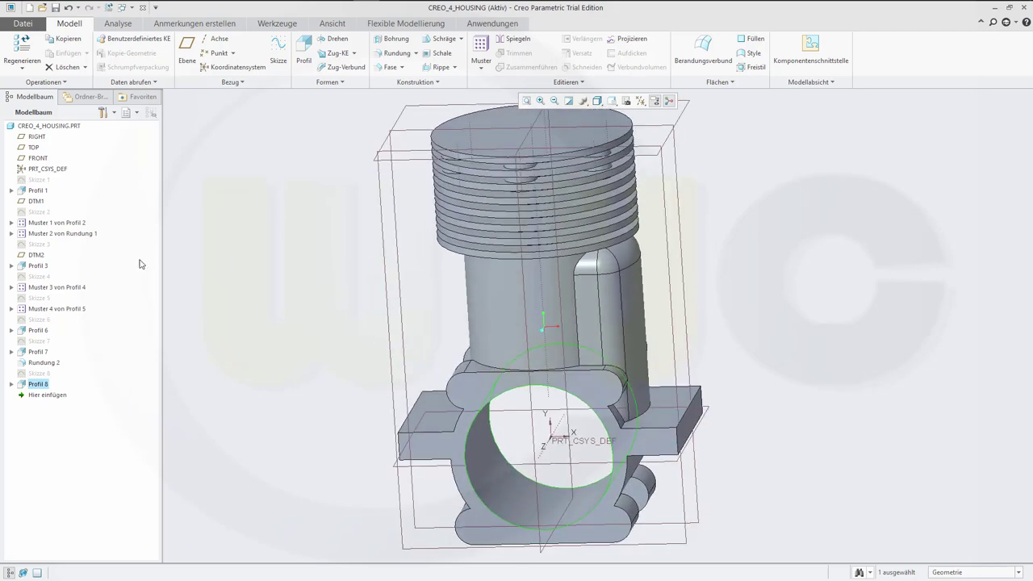
{"action": "left_click", "coordinate": [35, 246]}
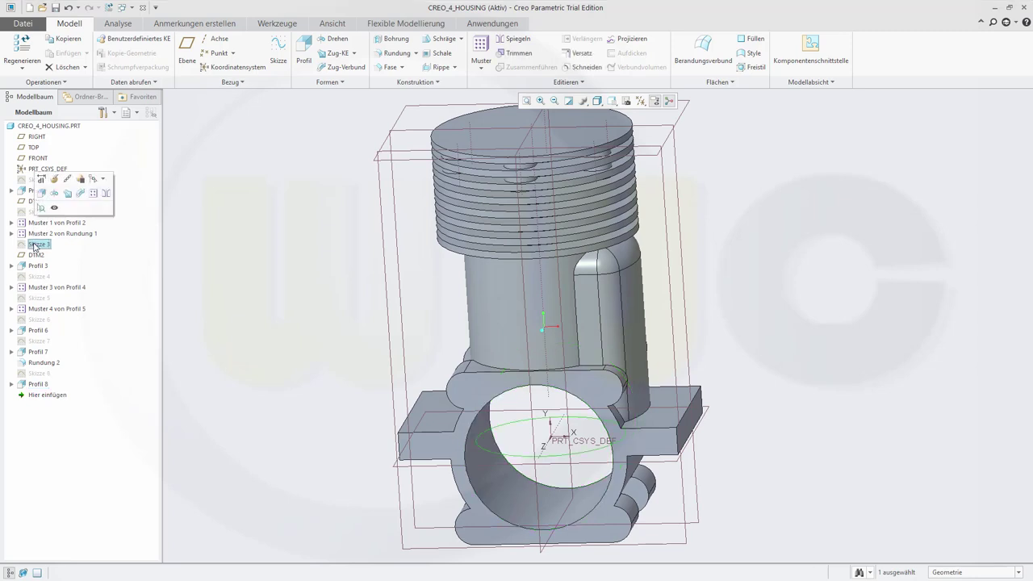
{"action": "right_click", "coordinate": [35, 247]}
{"action": "left_click", "coordinate": [61, 252]}
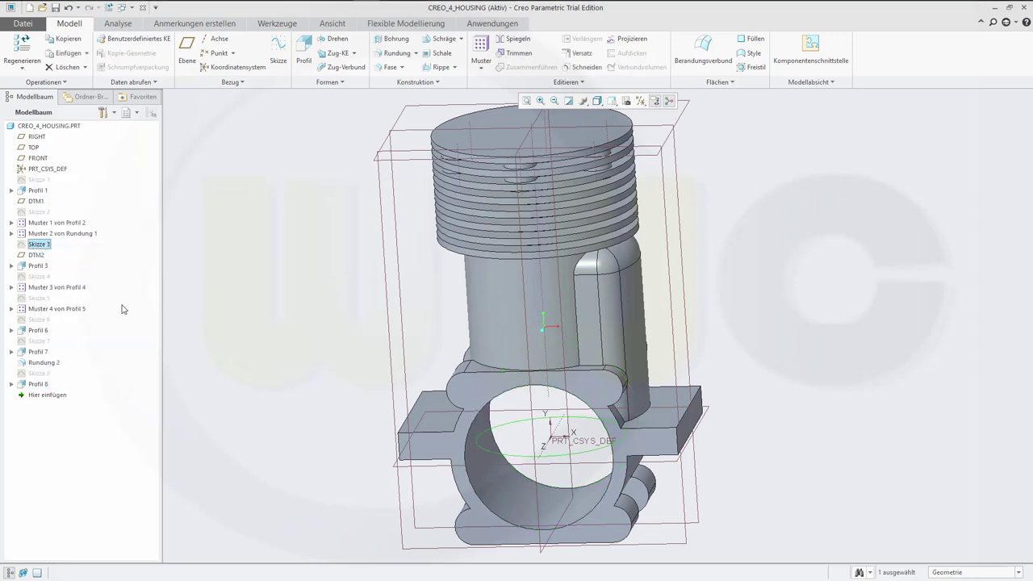
{"action": "left_click", "coordinate": [669, 463]}
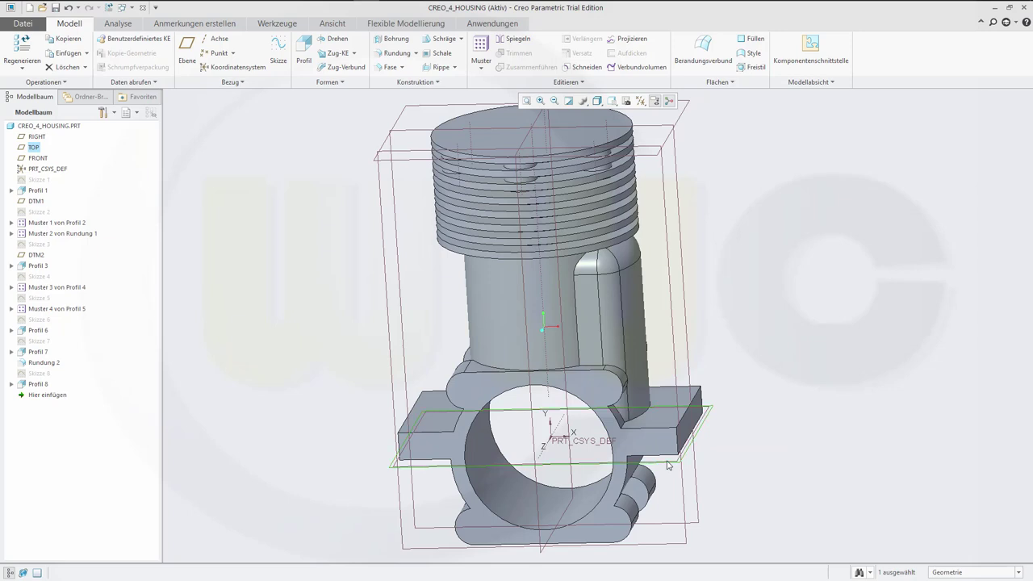
{"action": "key", "text": "s"}
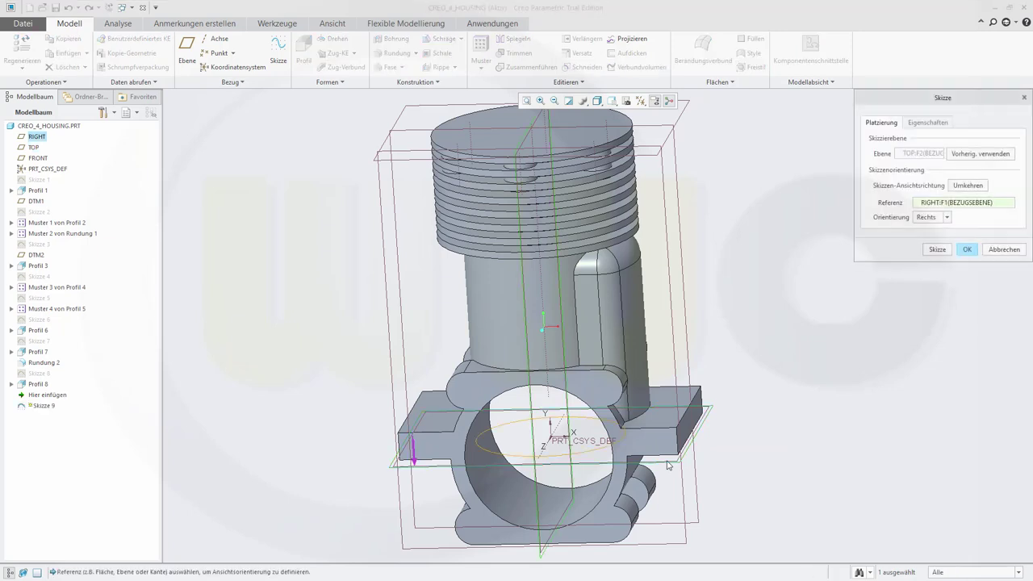
{"action": "left_click", "coordinate": [967, 250]}
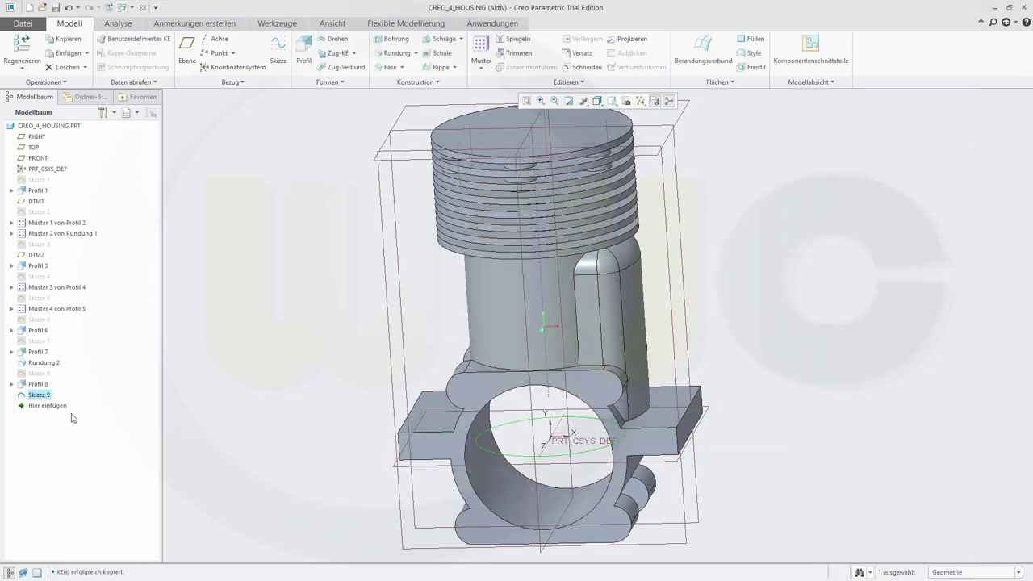
Set the radius of the copied circle sketch on the TOP plane to 13.5
{"action": "left_click", "coordinate": [34, 395]}
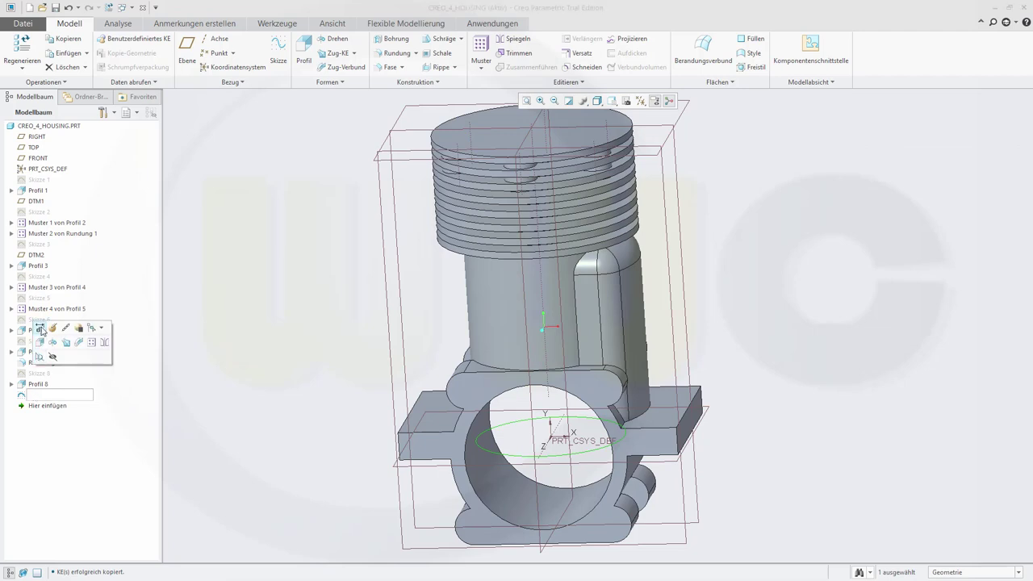
{"action": "left_click", "coordinate": [42, 331]}
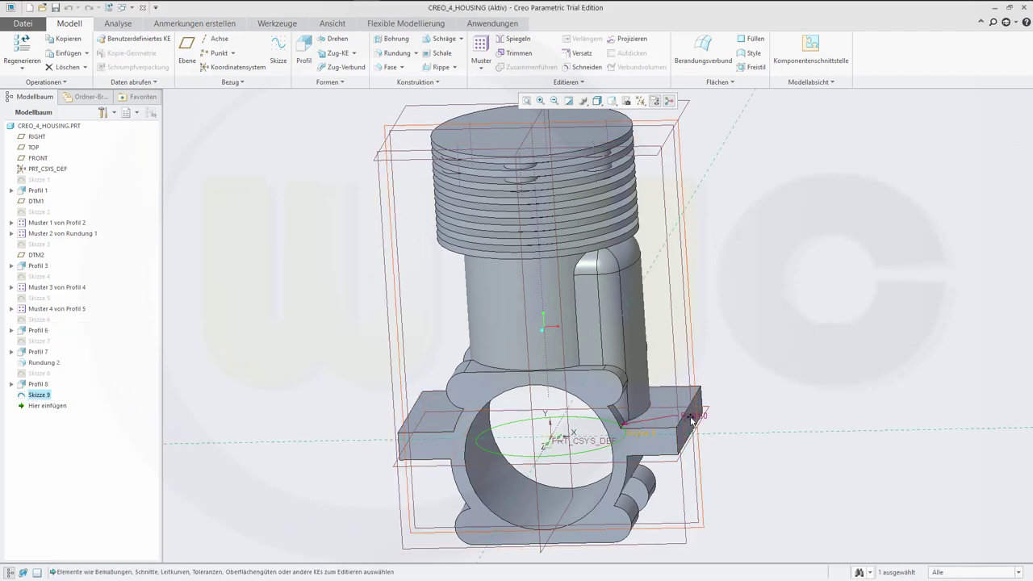
{"action": "middle_click_drag", "start_coordinate": [726, 443], "coordinate": [733, 384]}
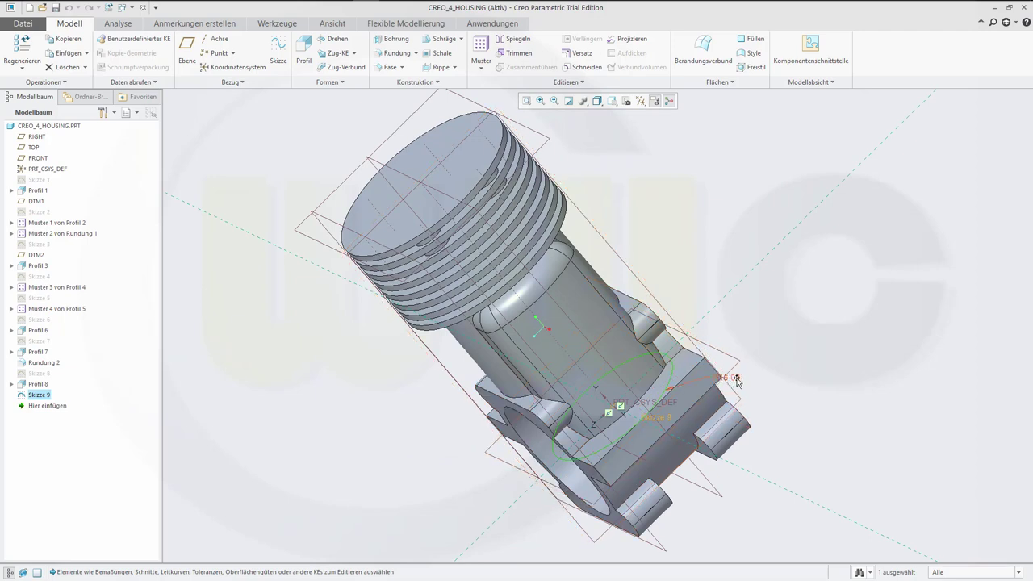
{"action": "double_click", "coordinate": [737, 378]}
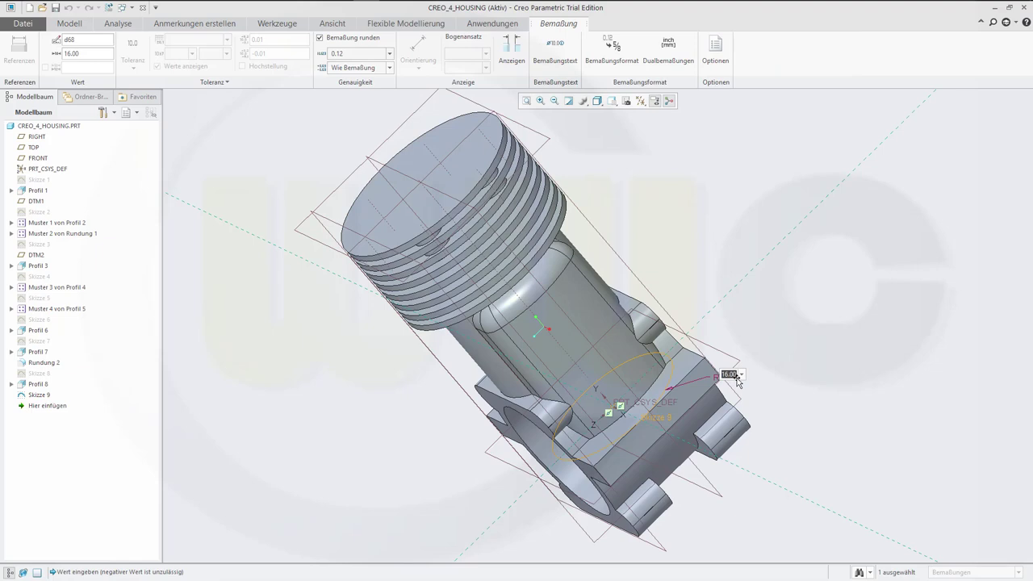
{"action": "key", "text": "BackSpace"}
{"action": "type", "text": "13.5"}
{"action": "key", "text": "Return"}
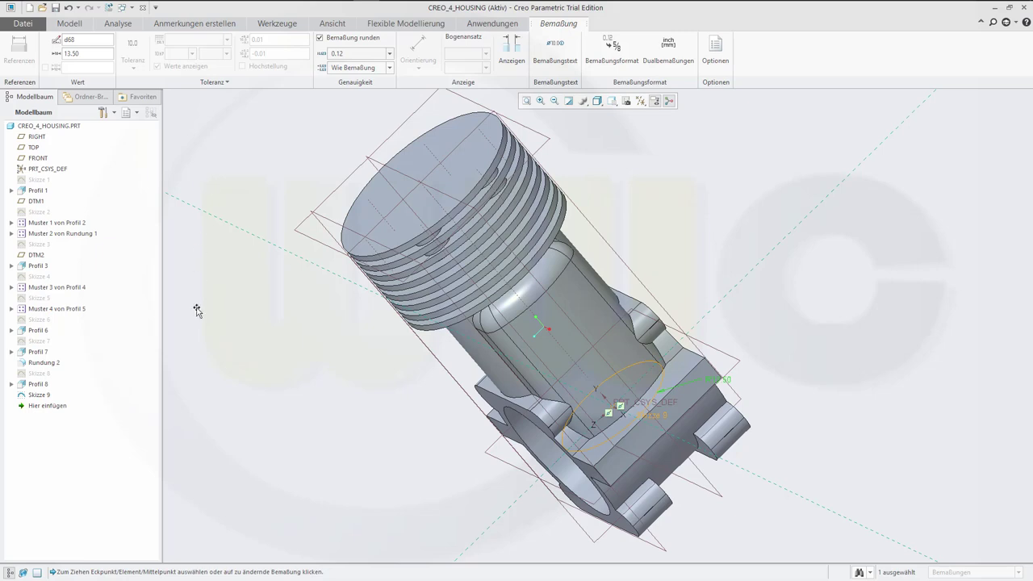
Extrude the 13.5 radius circle on the TOP plane upward into the cylinder as a material-removing cut
{"action": "left_click", "coordinate": [74, 24]}
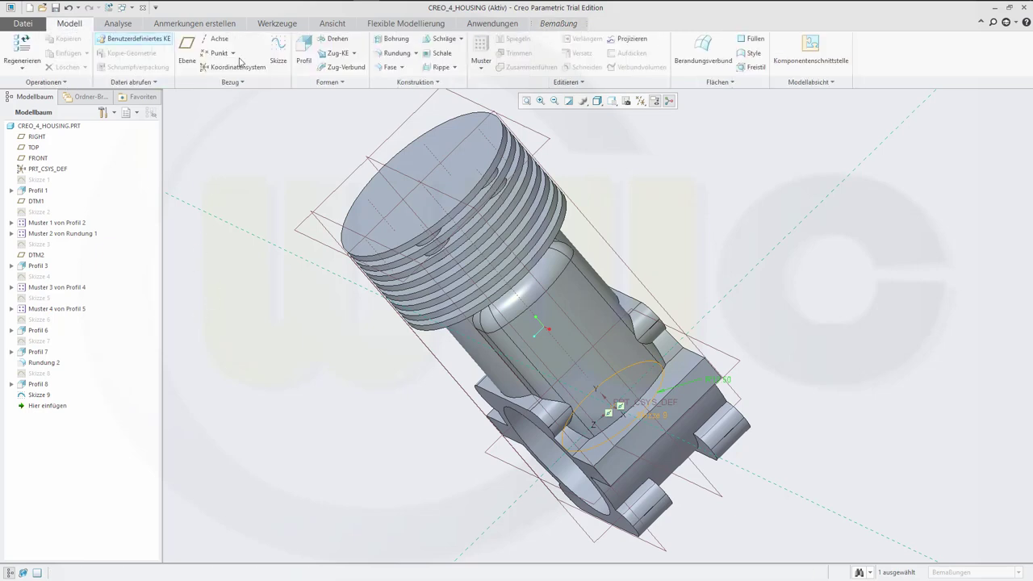
{"action": "left_click", "coordinate": [305, 50]}
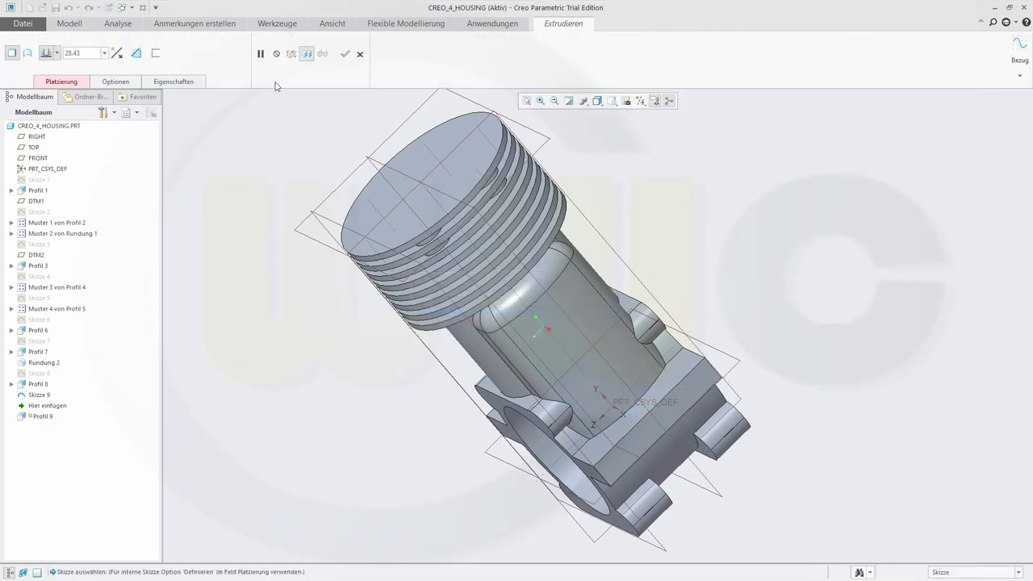
{"action": "middle_click_drag", "start_coordinate": [334, 308], "coordinate": [376, 282]}
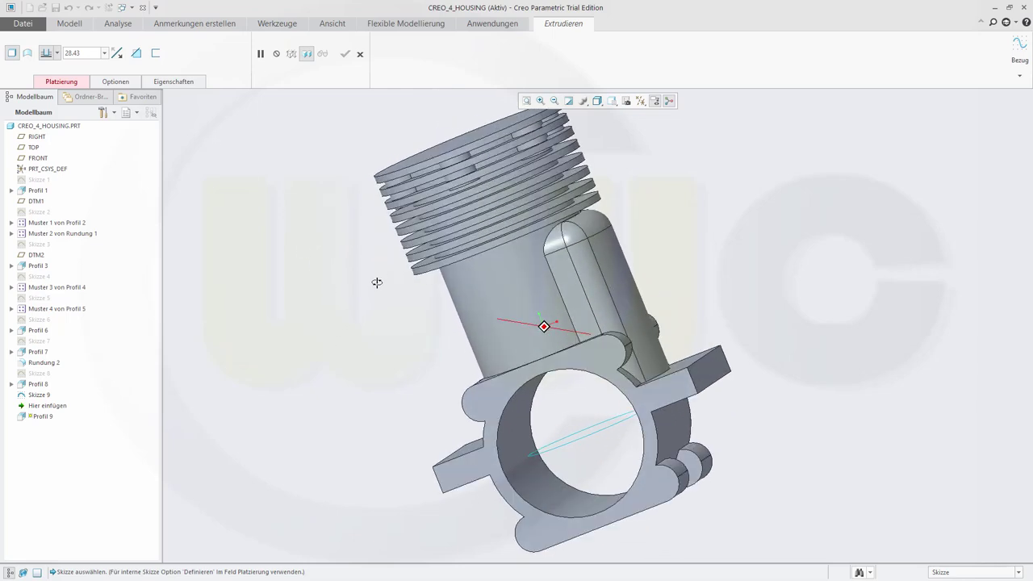
{"action": "left_click", "coordinate": [546, 448]}
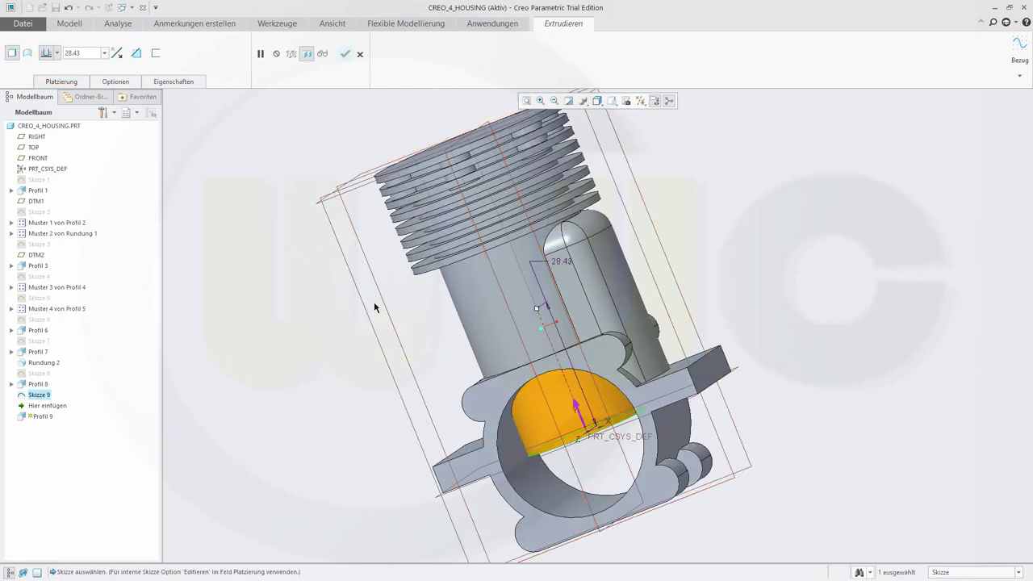
{"action": "left_click", "coordinate": [137, 54]}
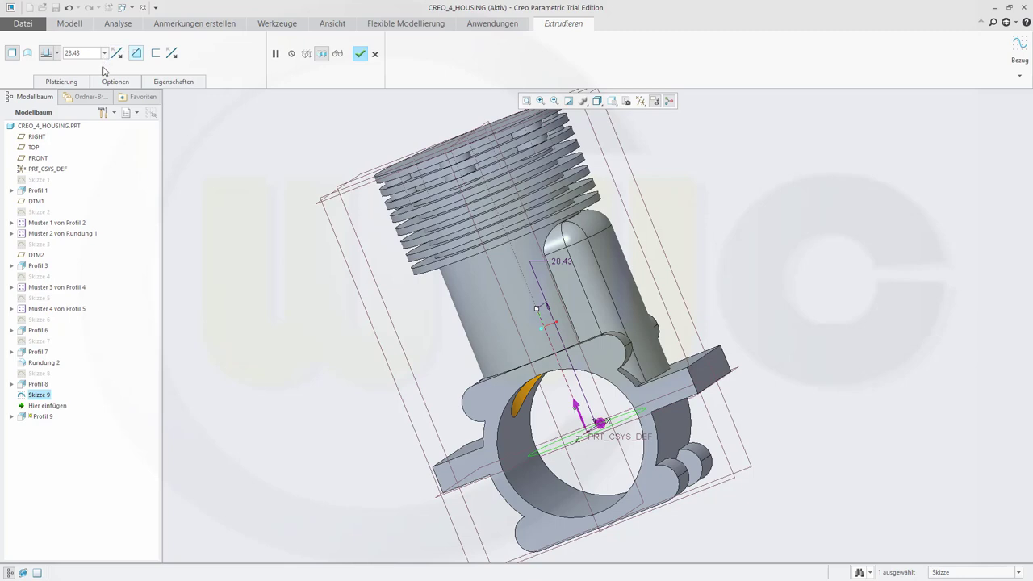
{"action": "left_click", "coordinate": [56, 53]}
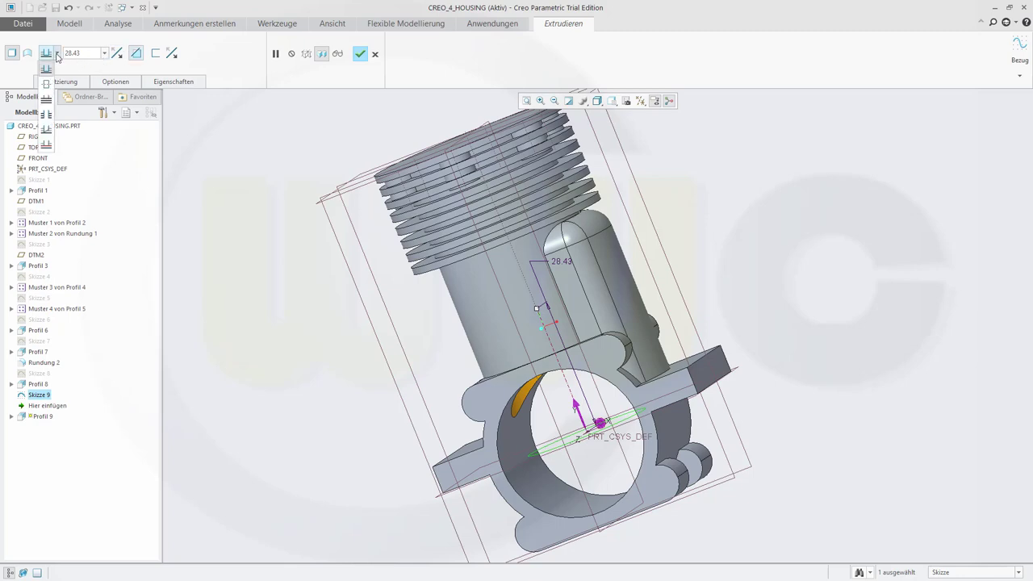
Set the cylinder bore cut's depth to through all and complete the extrusion
{"action": "left_click", "coordinate": [47, 118]}
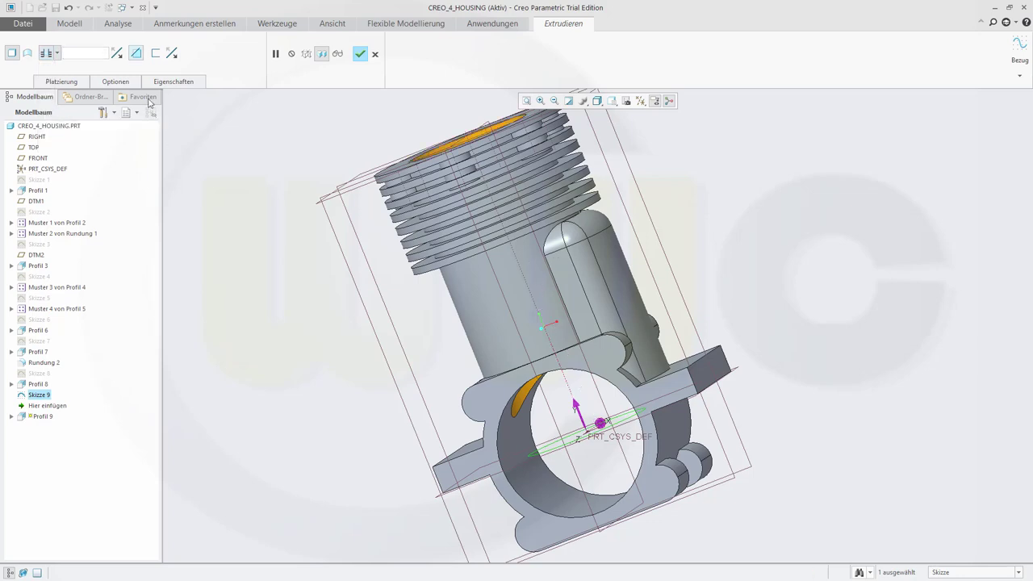
{"action": "left_click", "coordinate": [360, 53]}
{"action": "middle_click_drag", "start_coordinate": [754, 248], "coordinate": [732, 172]}
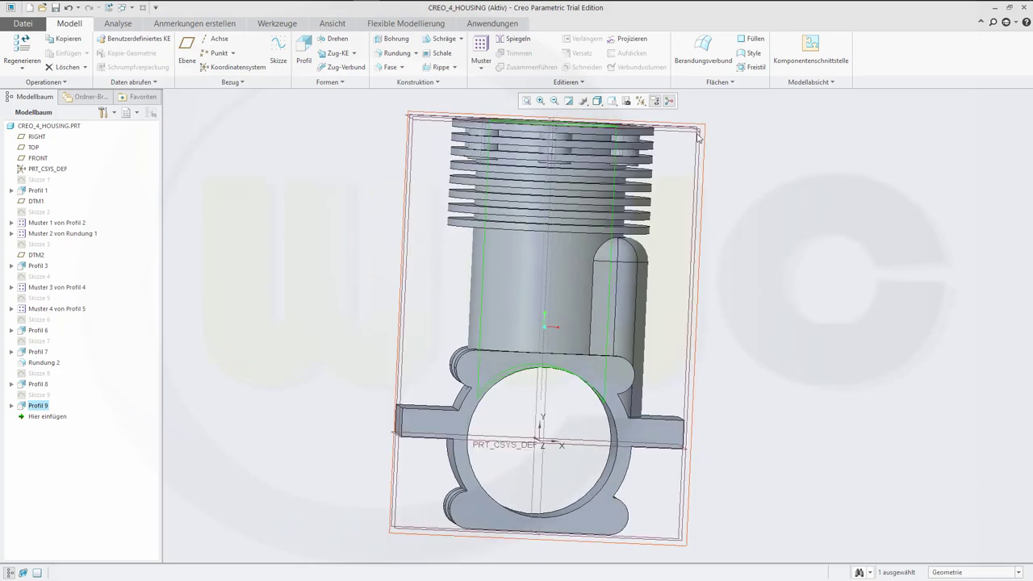
{"action": "middle_click_drag", "start_coordinate": [703, 134], "coordinate": [623, 240]}
{"action": "scroll", "coordinate": [632, 203], "scroll_direction": "down", "scroll_amount": 3}
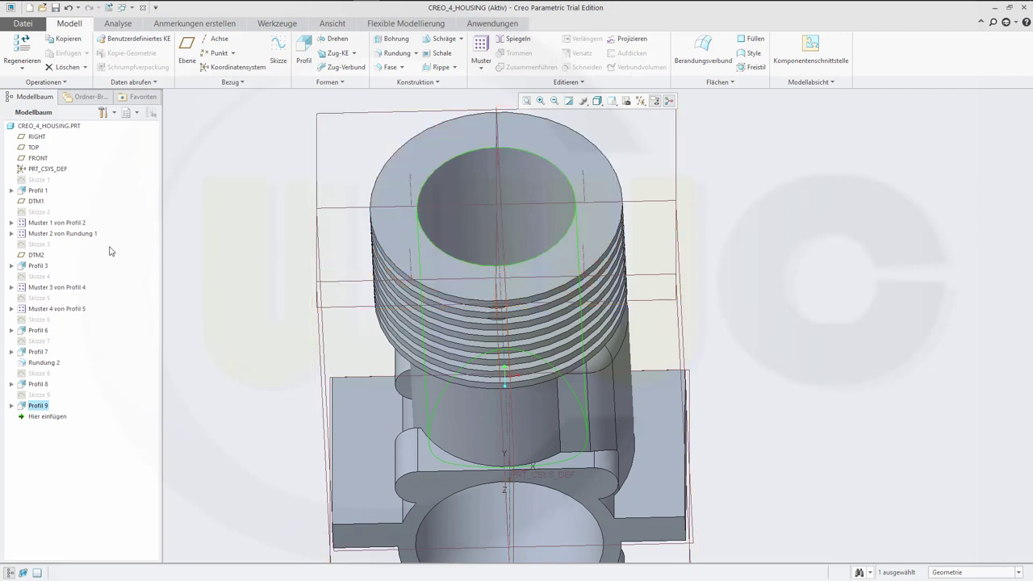
Copy the circle sketch Skizze 5 and paste it onto plane DTM2, with RIGHT as the orientation reference
{"action": "left_click", "coordinate": [36, 298]}
{"action": "right_click", "coordinate": [35, 302]}
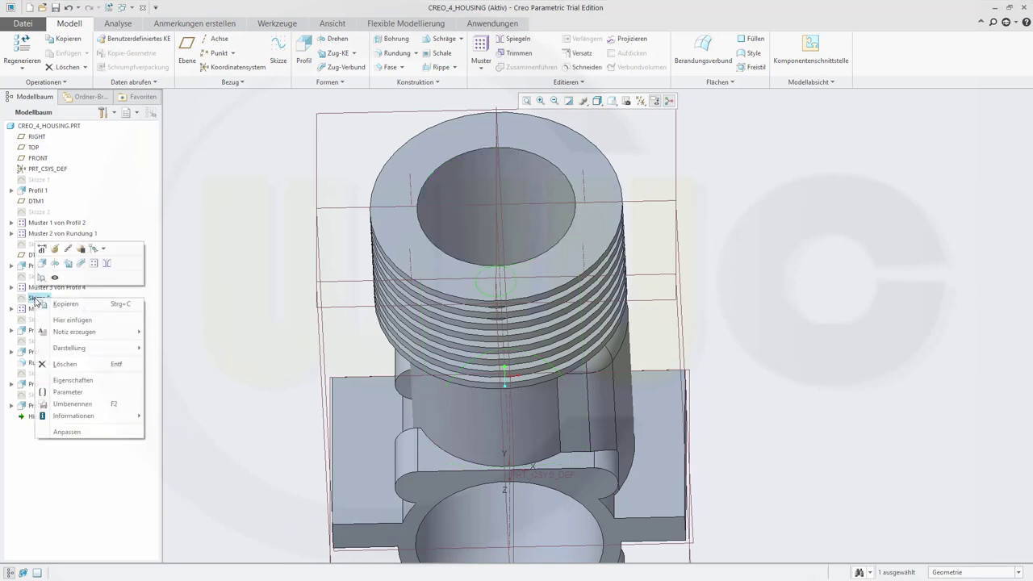
{"action": "left_click", "coordinate": [77, 302]}
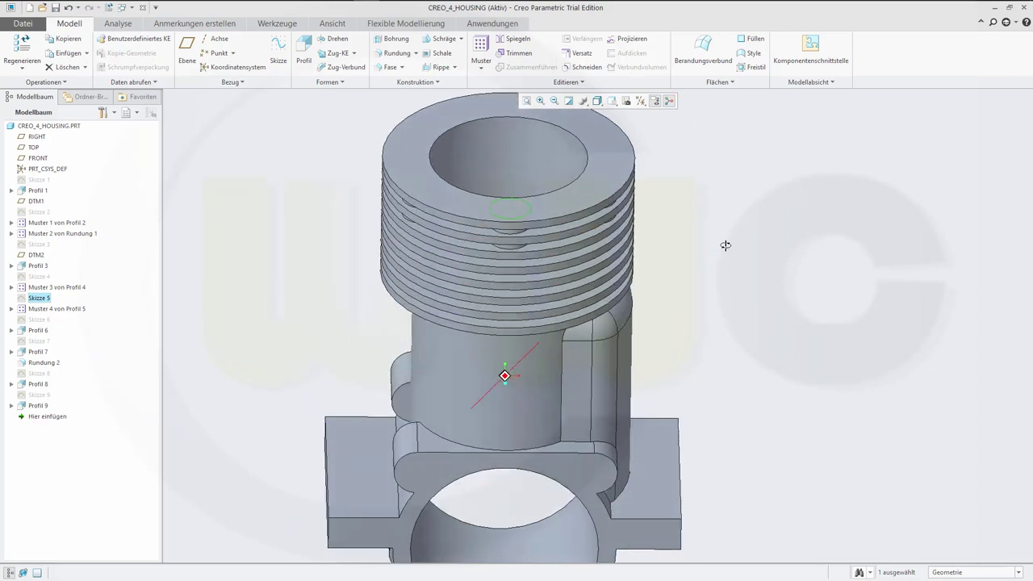
{"action": "left_click", "coordinate": [677, 167]}
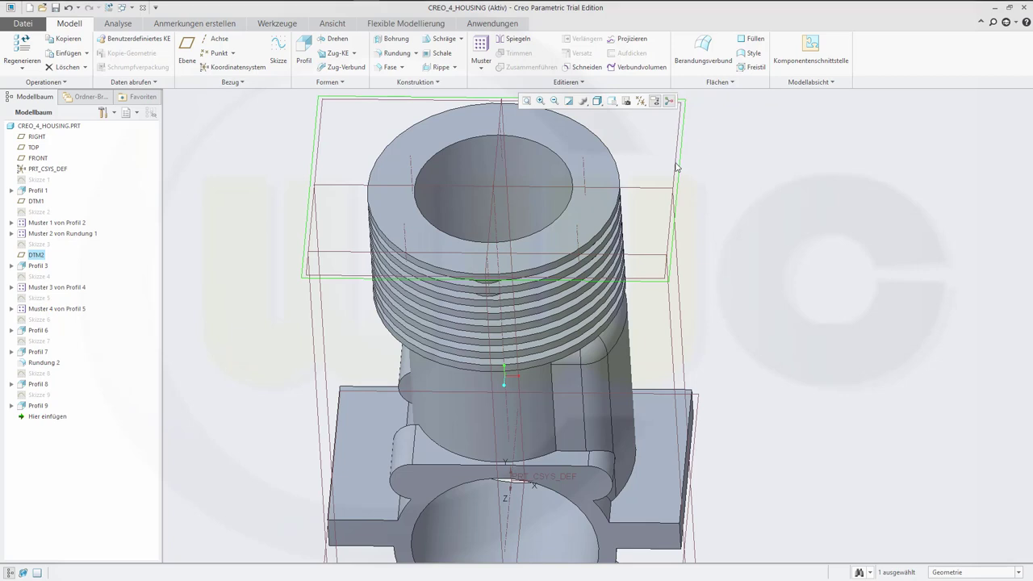
{"action": "key", "text": "s"}
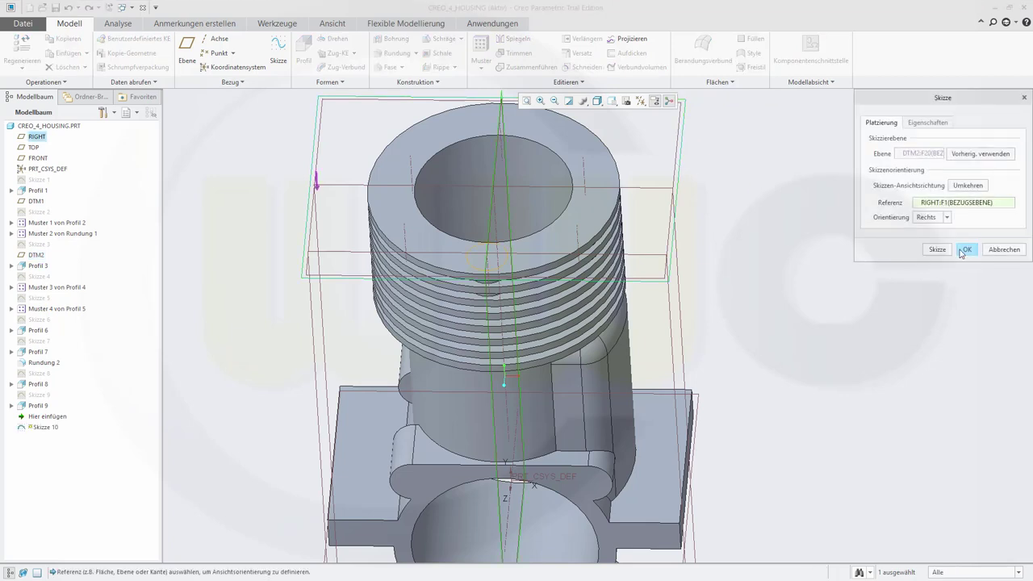
{"action": "left_click", "coordinate": [968, 250]}
{"action": "middle_click_drag", "start_coordinate": [833, 239], "coordinate": [829, 281]}
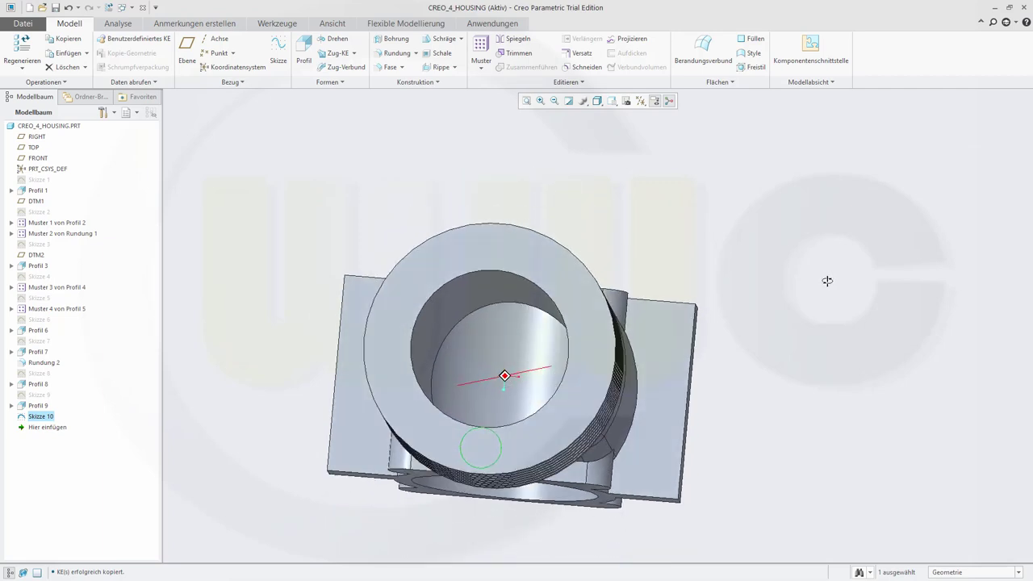
Set the circle radius in the copied sketch Skizze 10 to 1.5
{"action": "double_click", "coordinate": [34, 417]}
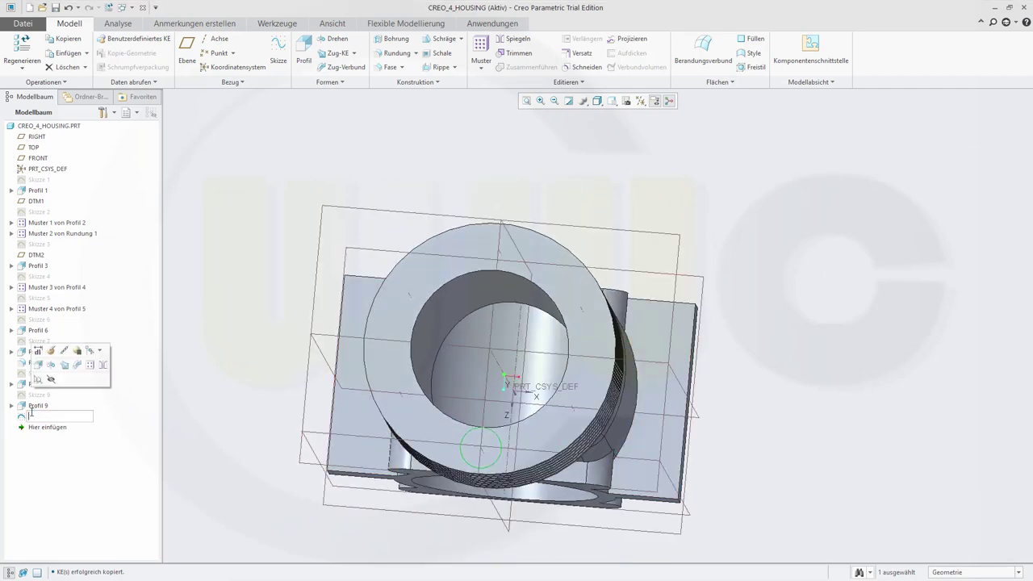
{"action": "left_click", "coordinate": [231, 286]}
{"action": "left_click", "coordinate": [33, 416]}
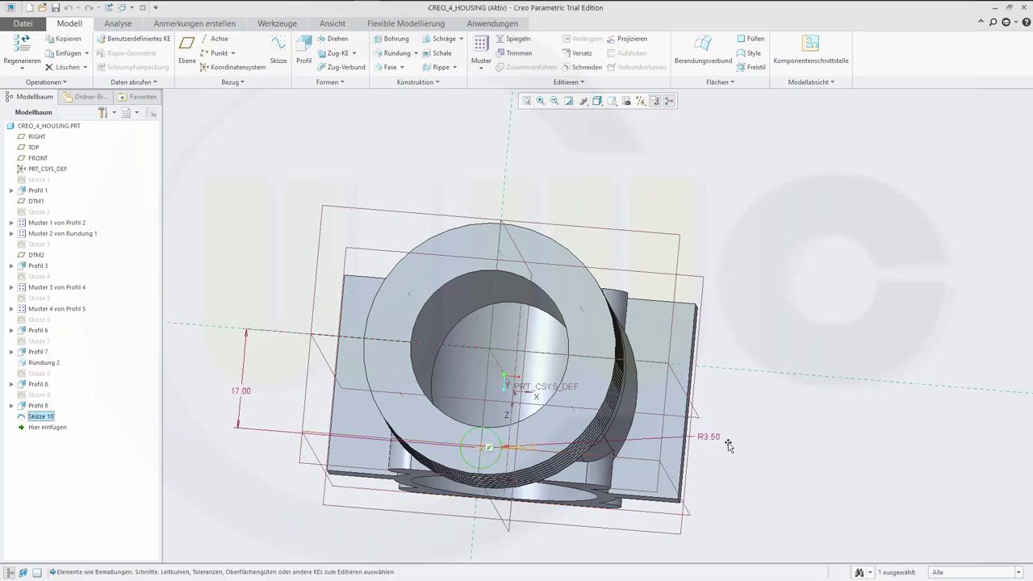
{"action": "double_click", "coordinate": [714, 438]}
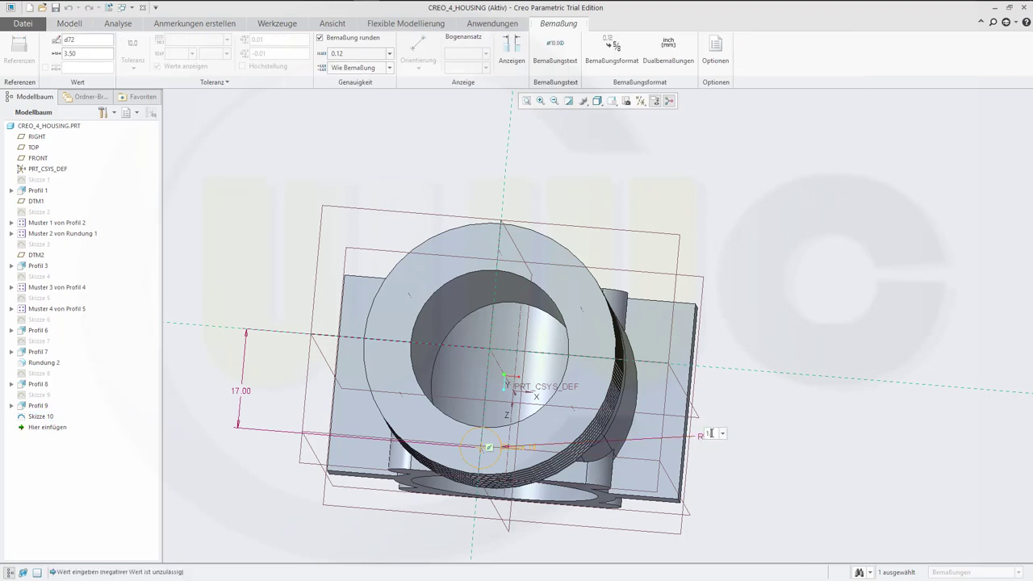
{"action": "type", "text": "1.5"}
{"action": "key", "text": "Return"}
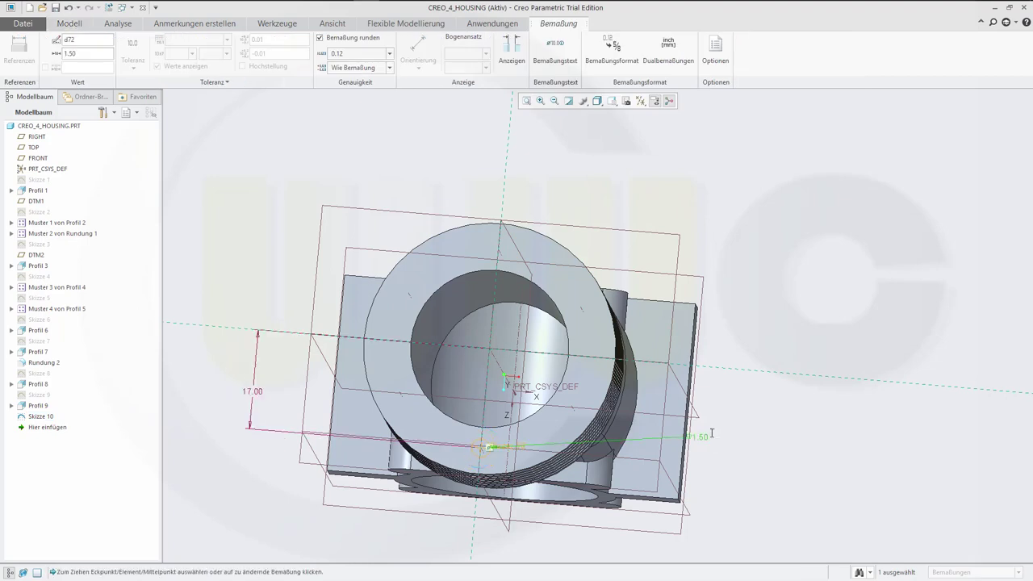
Extrude the small circle of Skizze 10 as a 5 mm deep cut into the cylinder's top flange
{"action": "left_click", "coordinate": [76, 24]}
{"action": "left_click", "coordinate": [304, 50]}
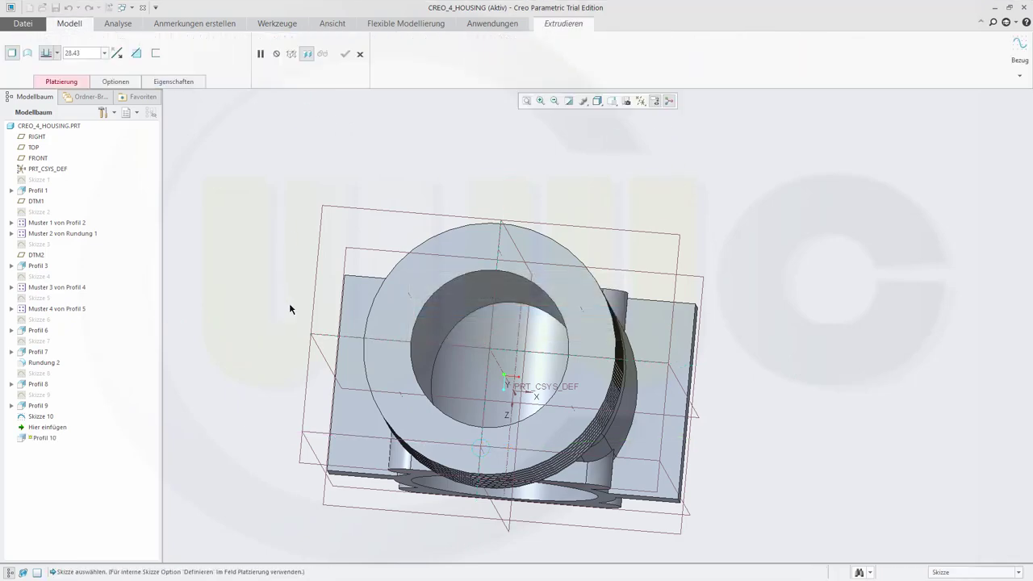
{"action": "middle_click_drag", "start_coordinate": [250, 312], "coordinate": [258, 226]}
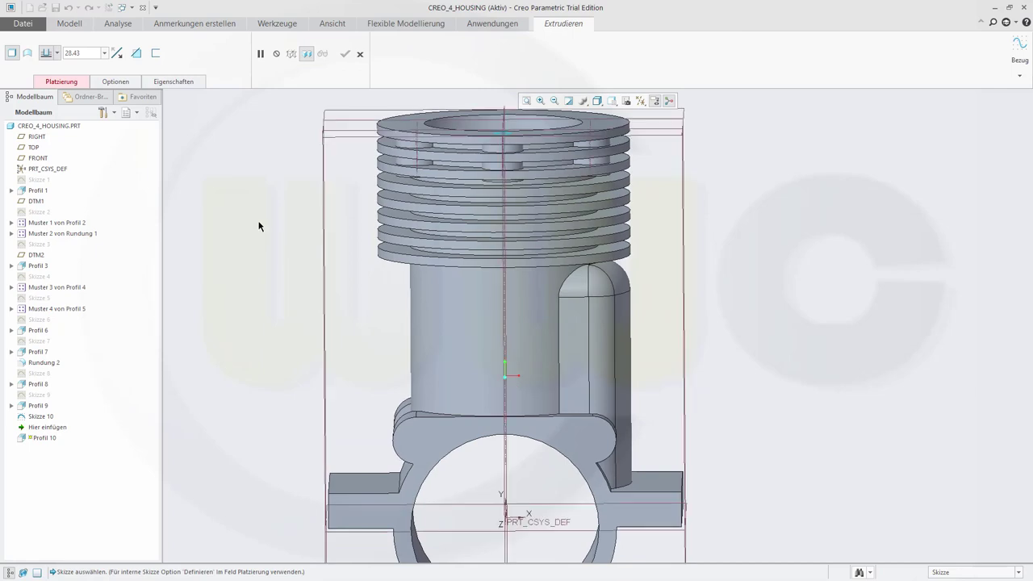
{"action": "left_click", "coordinate": [136, 54]}
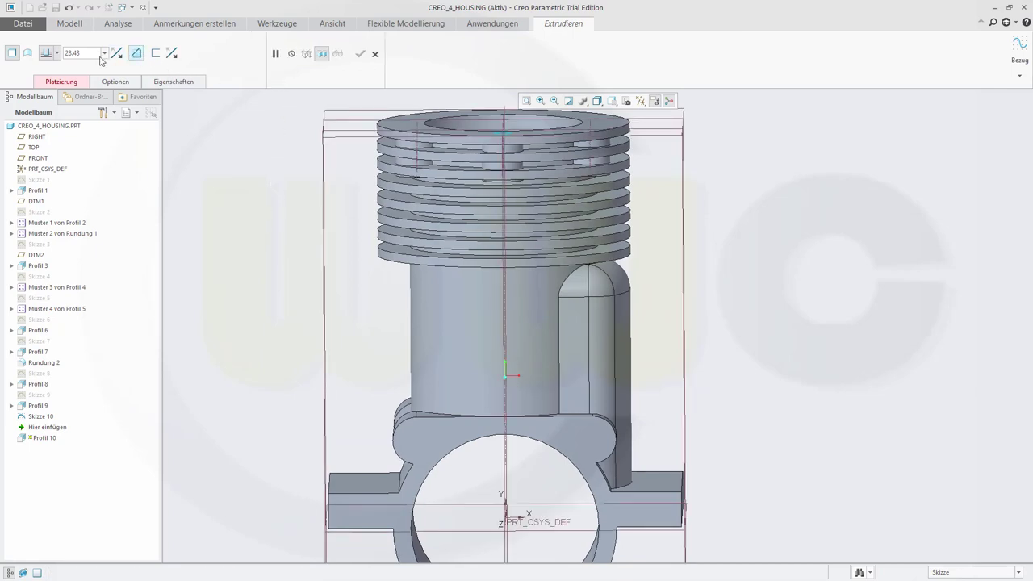
{"action": "double_click", "coordinate": [68, 52]}
{"action": "type", "text": "5"}
{"action": "key", "text": "Return"}
{"action": "middle_click_drag", "start_coordinate": [277, 186], "coordinate": [422, 223]}
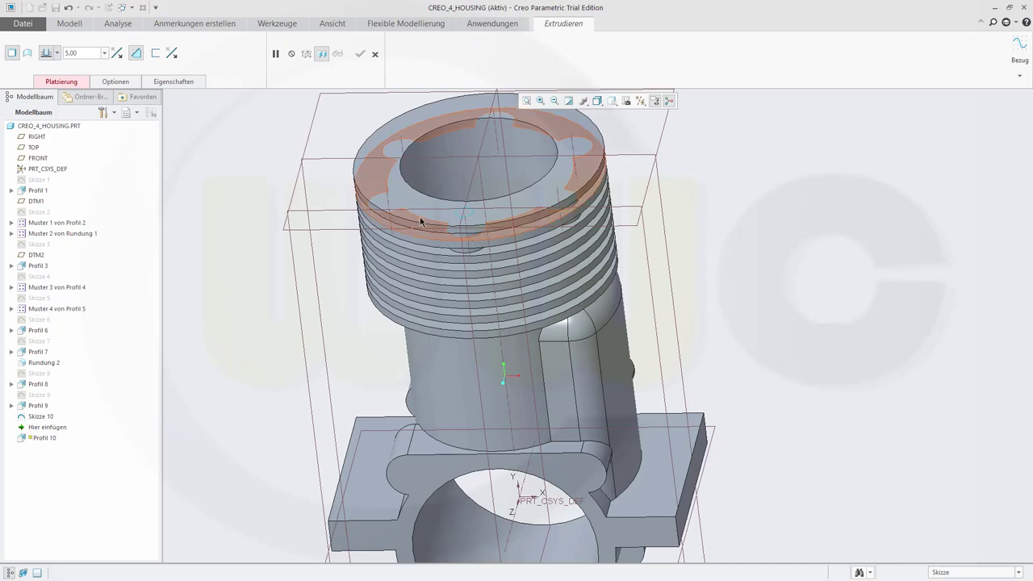
{"action": "left_click", "coordinate": [470, 213]}
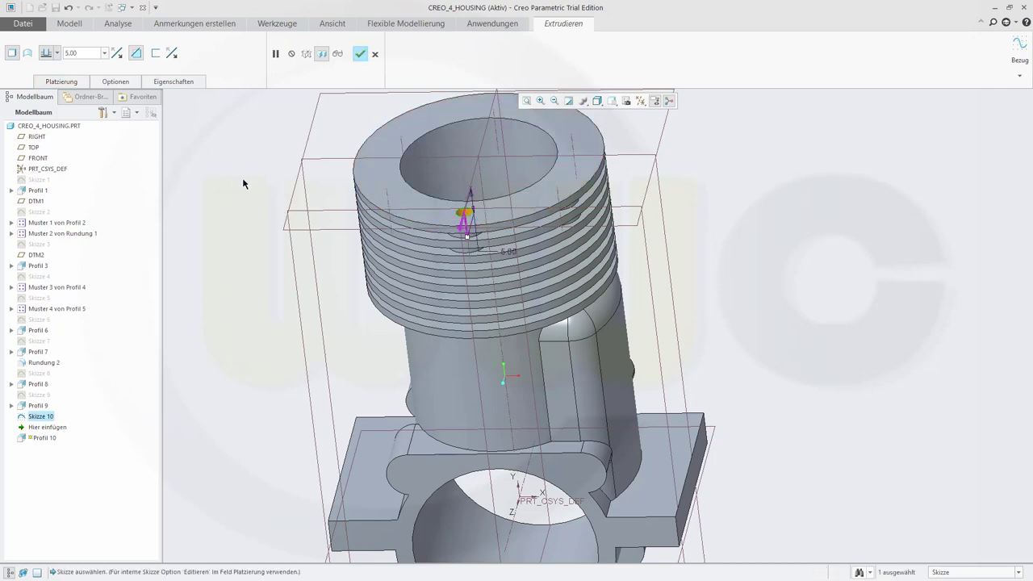
{"action": "left_click", "coordinate": [360, 55]}
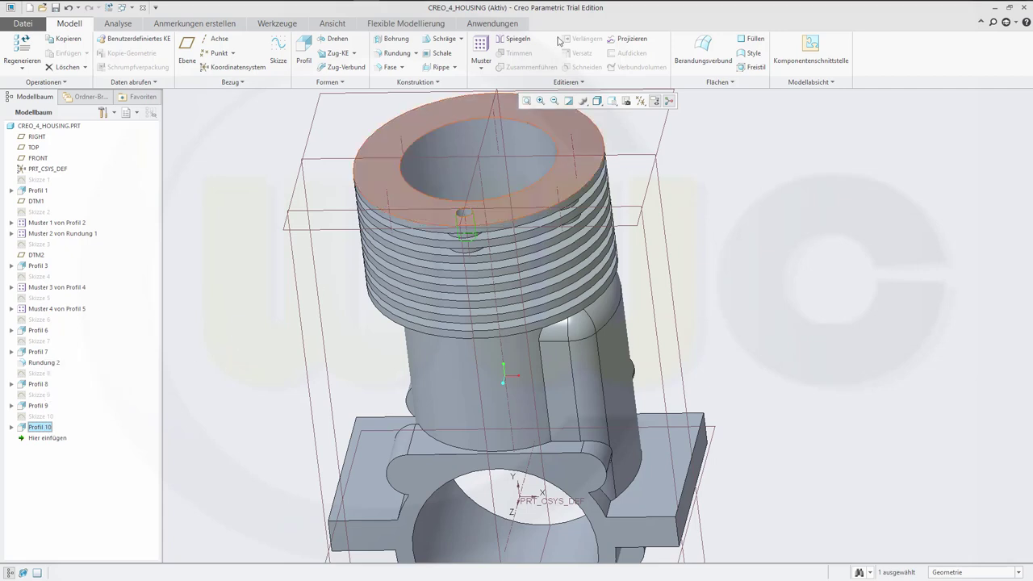
Pattern the small flange hole around the vertical Y axis with 6 instances spread over 360°
{"action": "left_click", "coordinate": [481, 50]}
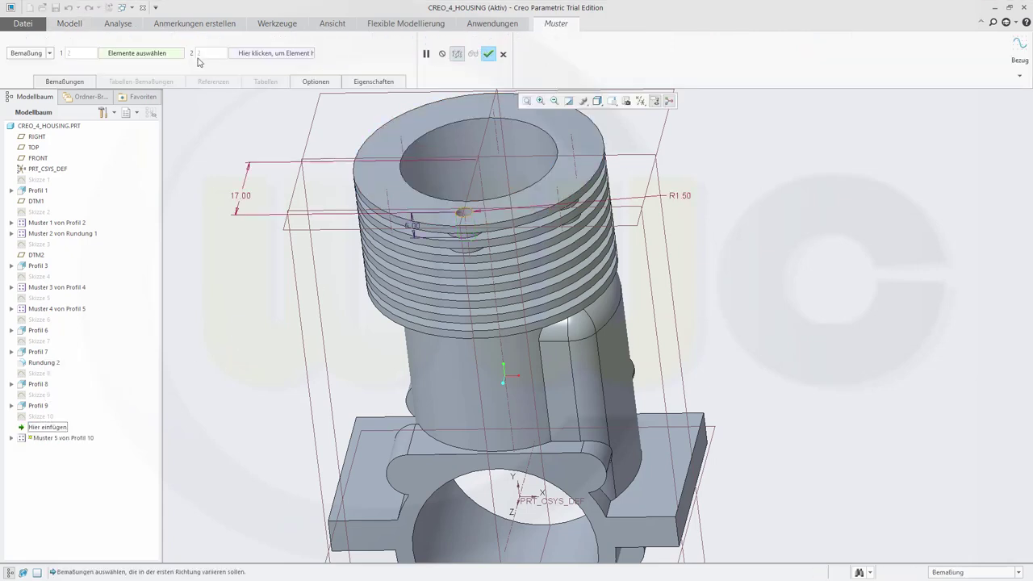
{"action": "left_click", "coordinate": [51, 53]}
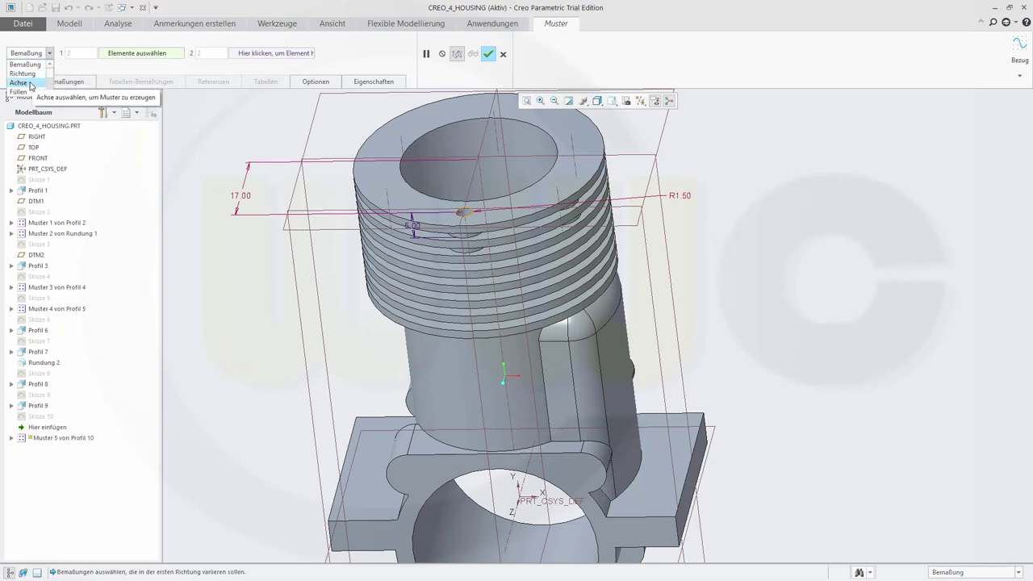
{"action": "left_click", "coordinate": [29, 83]}
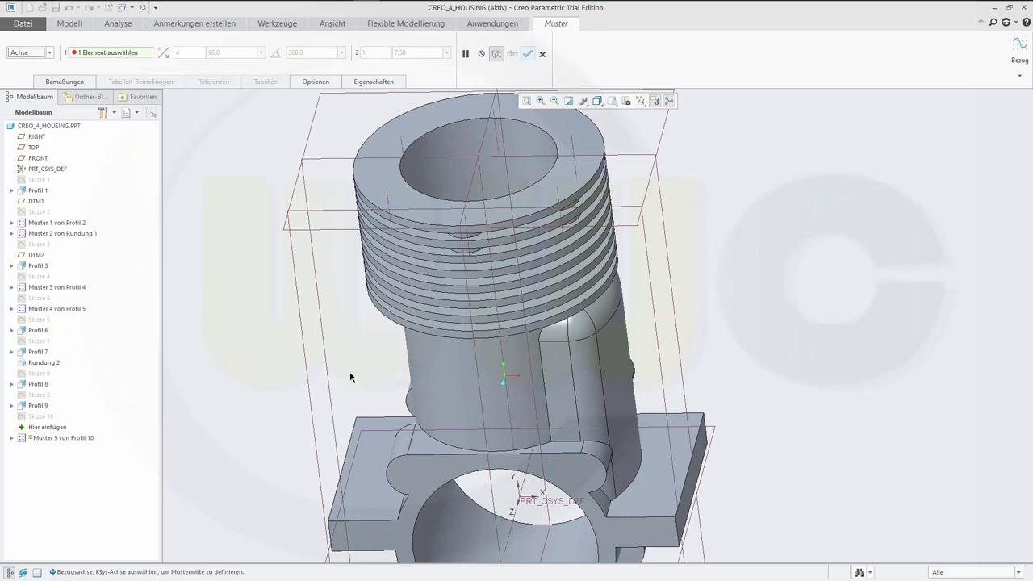
{"action": "left_click", "coordinate": [517, 487]}
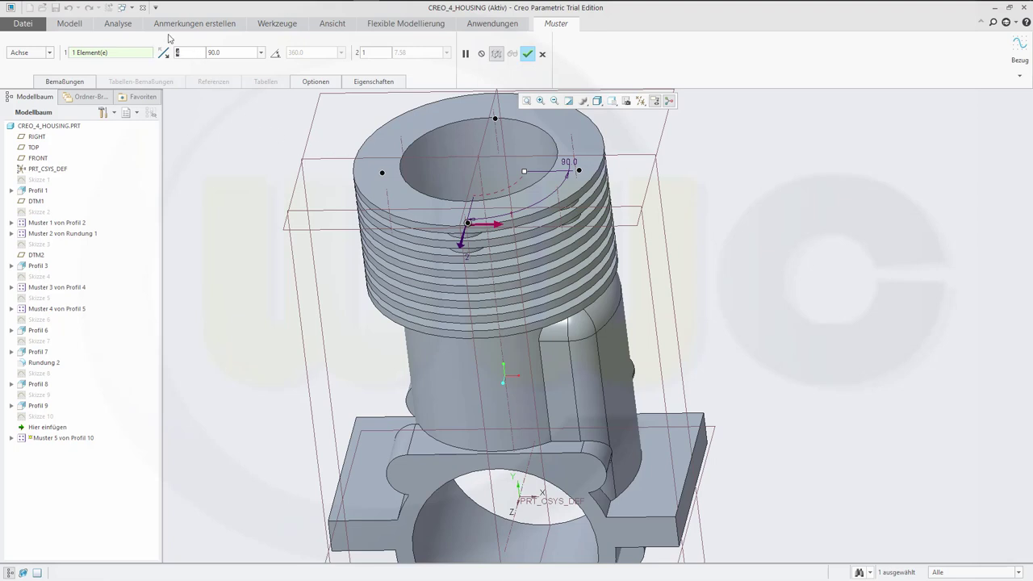
{"action": "type", "text": "6"}
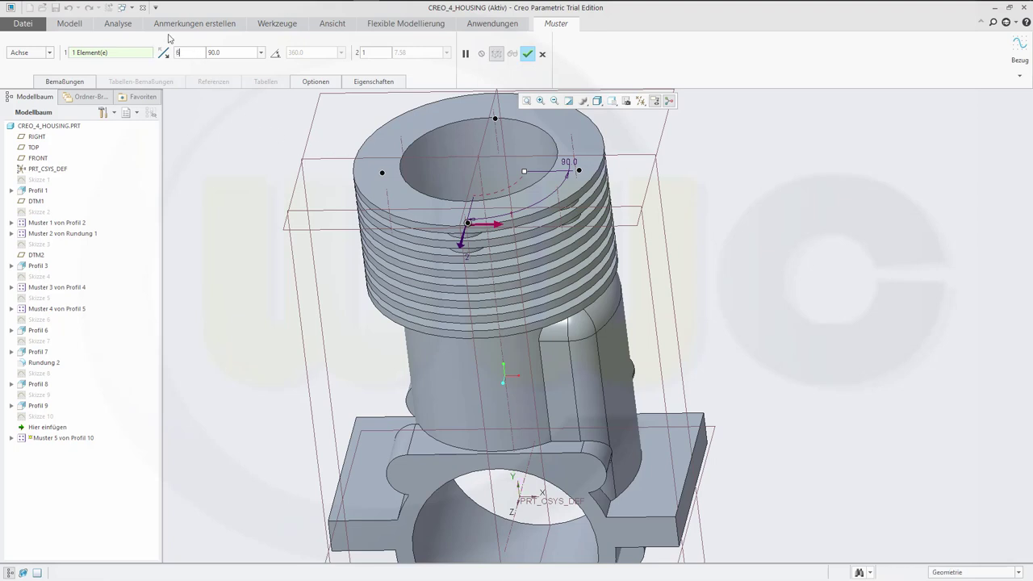
{"action": "left_click", "coordinate": [276, 52]}
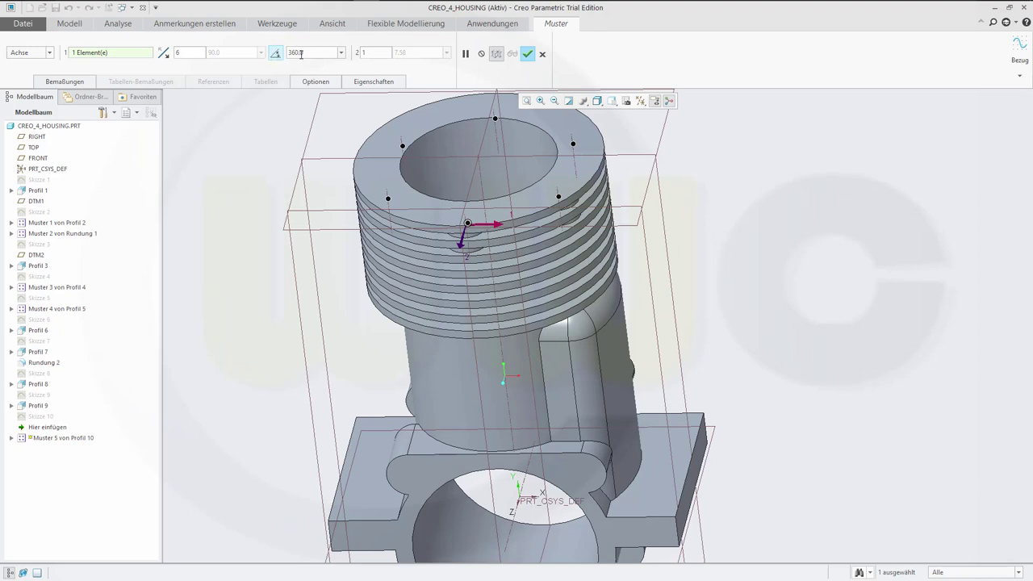
{"action": "middle_click_drag", "start_coordinate": [717, 219], "coordinate": [722, 247]}
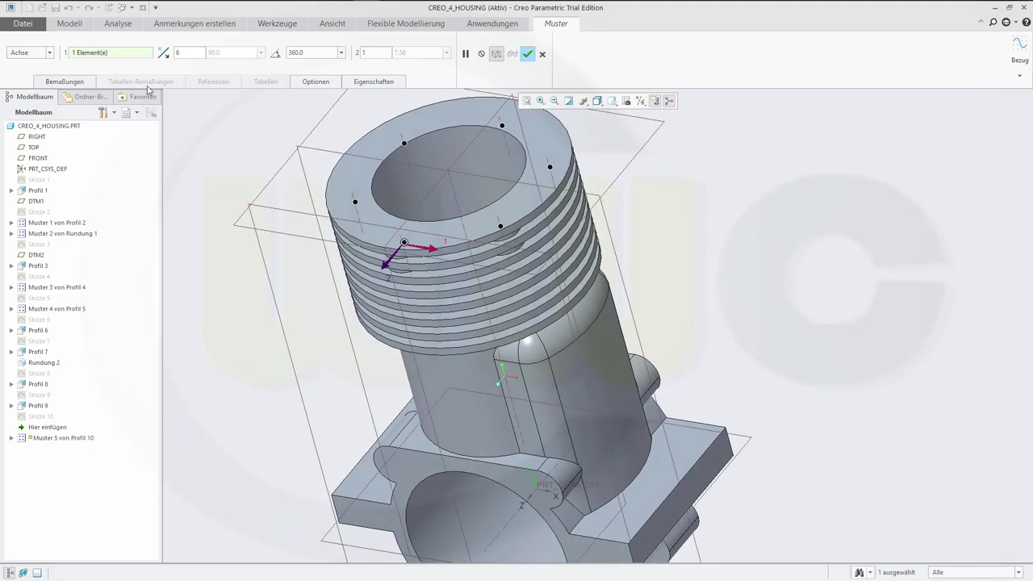
{"action": "left_click", "coordinate": [527, 54]}
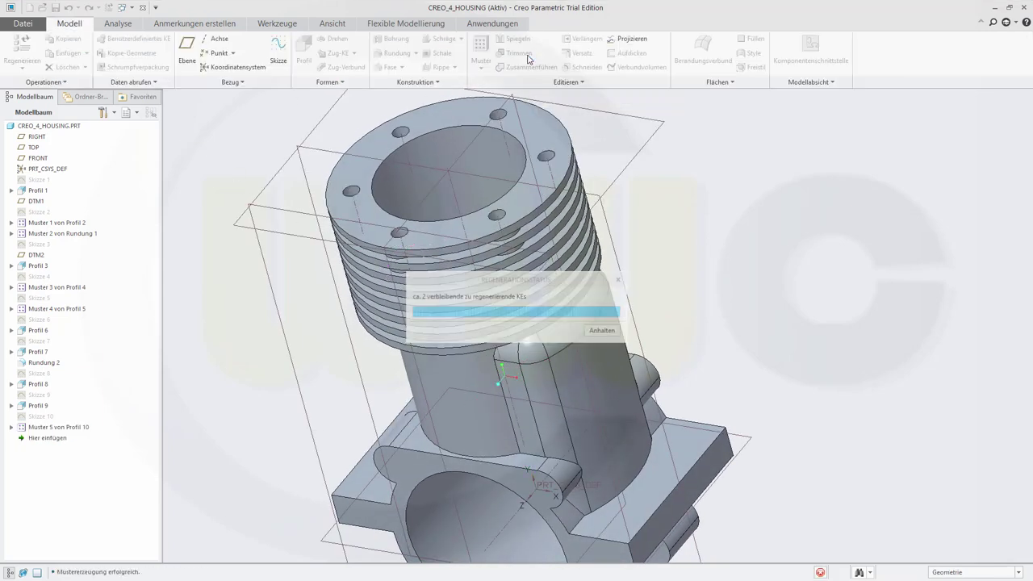
Move the model tree's insertion point to directly after Muster 4 von Profil 5
{"action": "left_click", "coordinate": [687, 223]}
{"action": "mouse_move", "coordinate": [686, 224]}
{"action": "middle_mouse_down"}
{"action": "mouse_move", "coordinate": [673, 231]}
{"action": "mouse_move", "coordinate": [701, 186]}
{"action": "mouse_move", "coordinate": [720, 207]}
{"action": "mouse_move", "coordinate": [701, 206]}
{"action": "mouse_move", "coordinate": [701, 218]}
{"action": "middle_mouse_up"}
{"action": "left_click", "coordinate": [317, 340]}
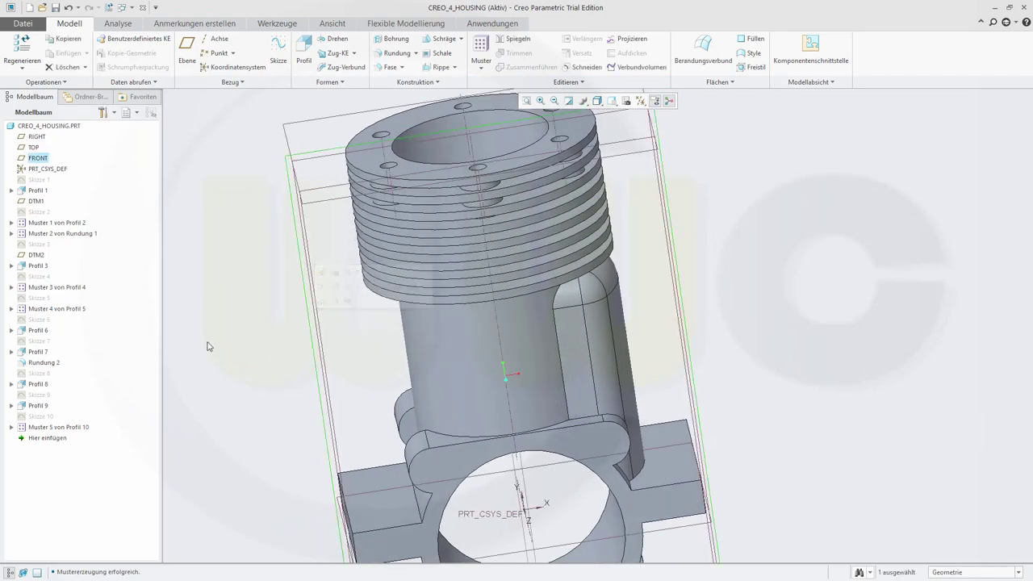
{"action": "left_click", "coordinate": [317, 315]}
{"action": "mouse_move", "coordinate": [355, 300]}
{"action": "middle_mouse_down"}
{"action": "mouse_move", "coordinate": [380, 224]}
{"action": "mouse_move", "coordinate": [370, 297]}
{"action": "middle_mouse_up"}
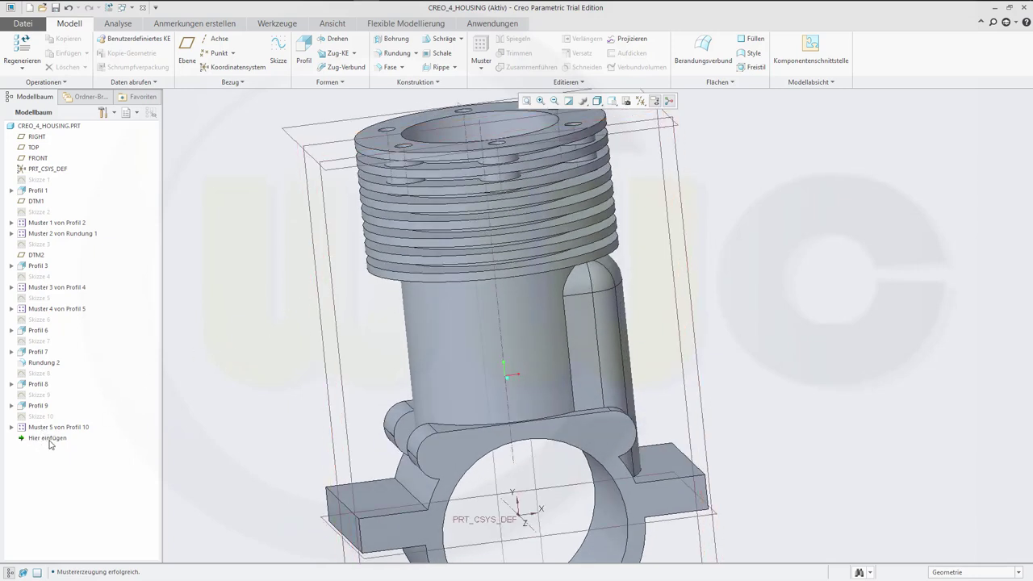
{"action": "mouse_move", "coordinate": [48, 440]}
{"action": "left_mouse_down"}
{"action": "mouse_move", "coordinate": [79, 419]}
{"action": "mouse_move", "coordinate": [81, 366]}
{"action": "mouse_move", "coordinate": [63, 323]}
{"action": "mouse_move", "coordinate": [95, 312]}
{"action": "left_mouse_up"}
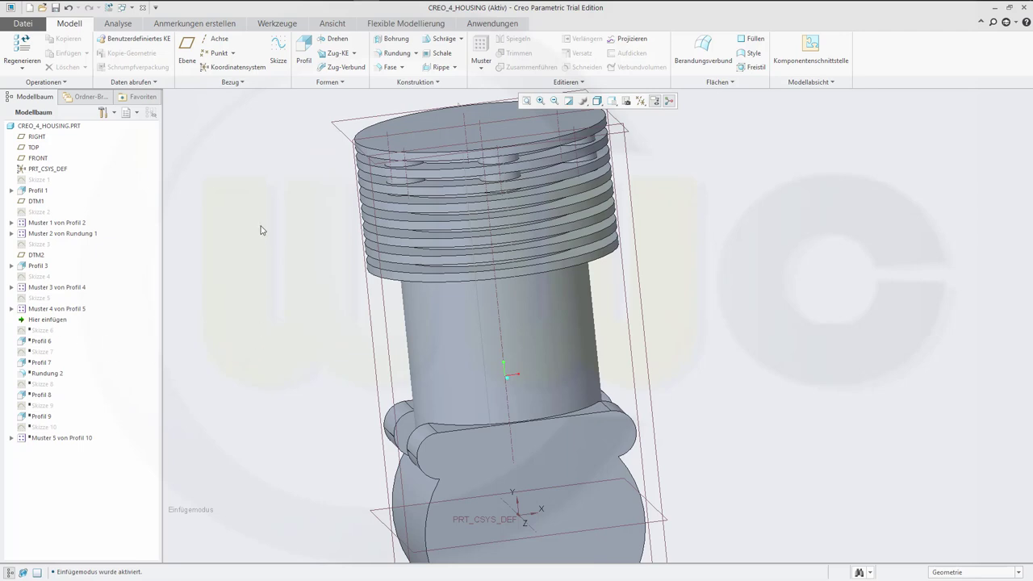
{"action": "left_click", "coordinate": [278, 53]}
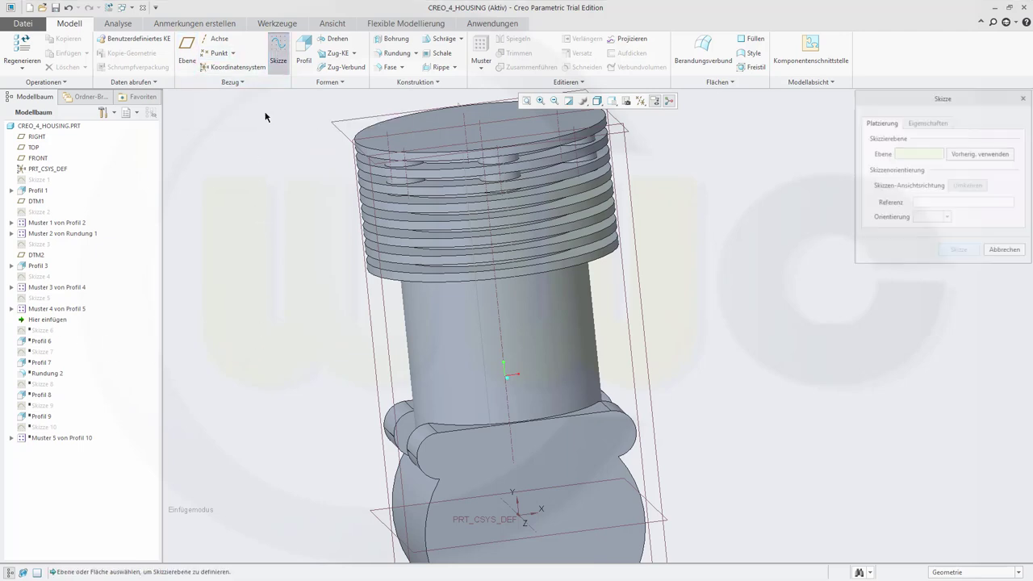
{"action": "middle_click_drag", "start_coordinate": [278, 327], "coordinate": [330, 381]}
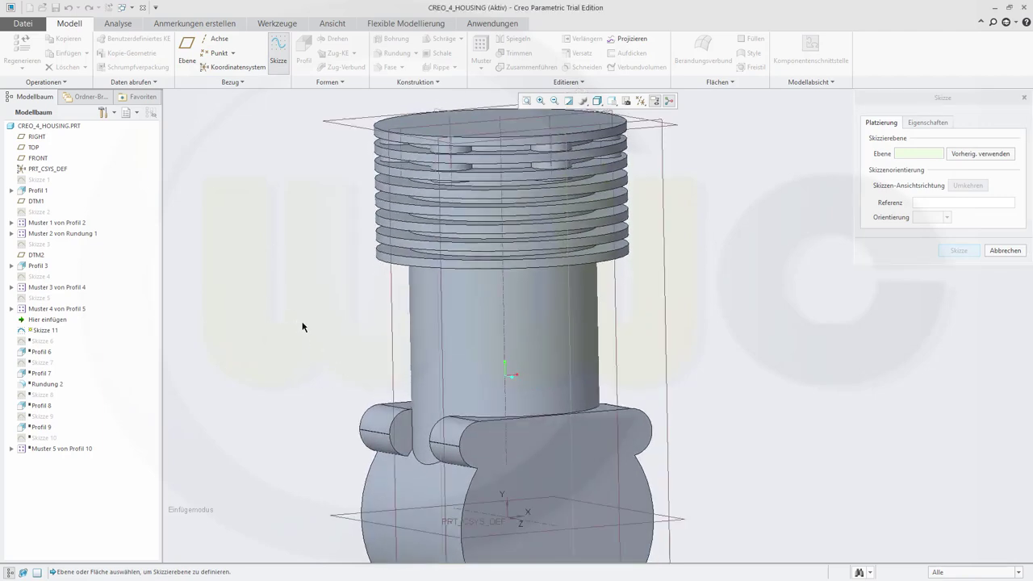
{"action": "middle_click_drag", "start_coordinate": [307, 325], "coordinate": [375, 388]}
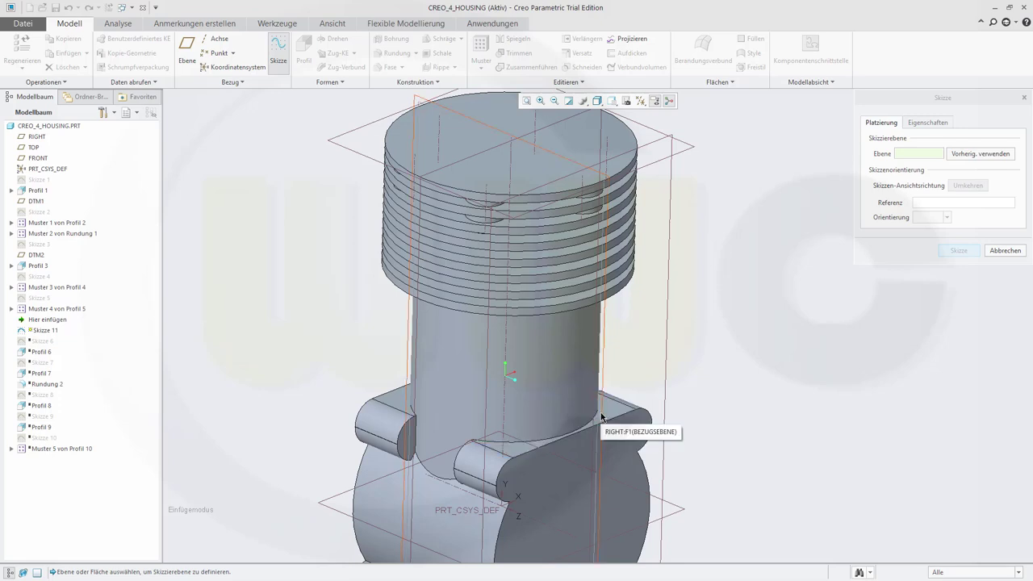
{"action": "middle_click_drag", "start_coordinate": [727, 395], "coordinate": [697, 405]}
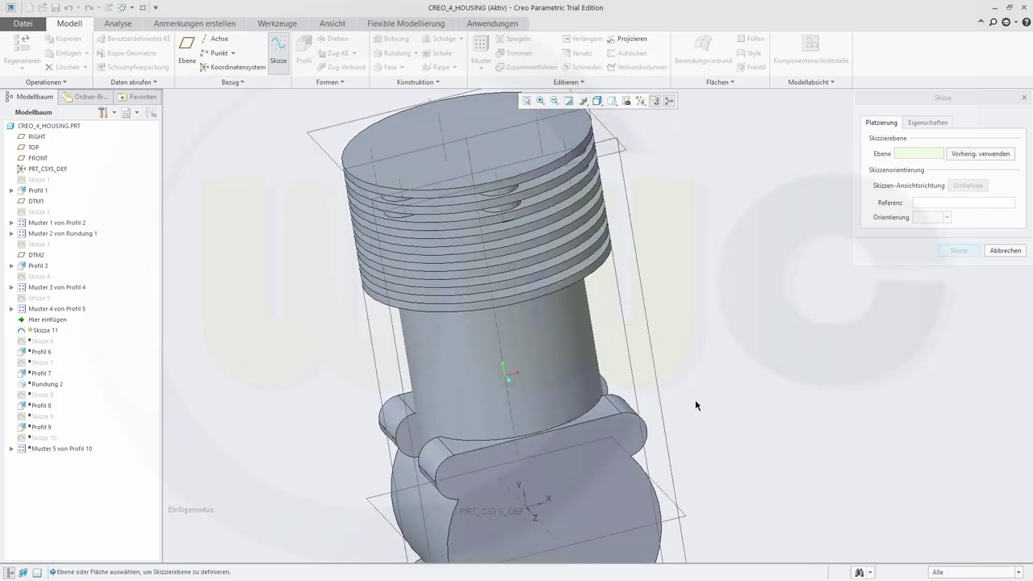
{"action": "left_click", "coordinate": [488, 167]}
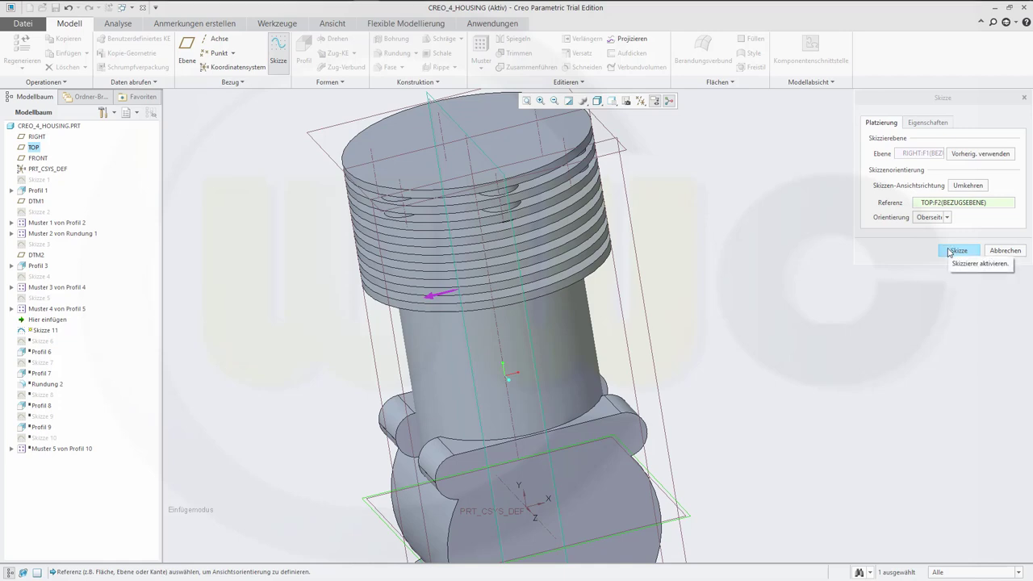
{"action": "mouse_move", "coordinate": [796, 312]}
{"action": "middle_mouse_down"}
{"action": "mouse_move", "coordinate": [715, 315]}
{"action": "mouse_move", "coordinate": [799, 303]}
{"action": "middle_mouse_up"}
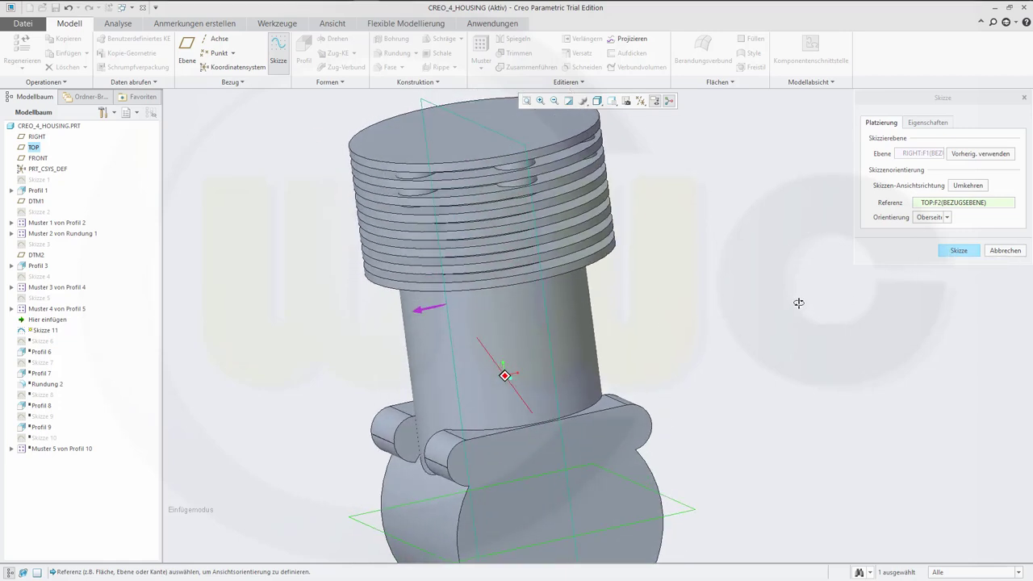
{"action": "left_click", "coordinate": [959, 251]}
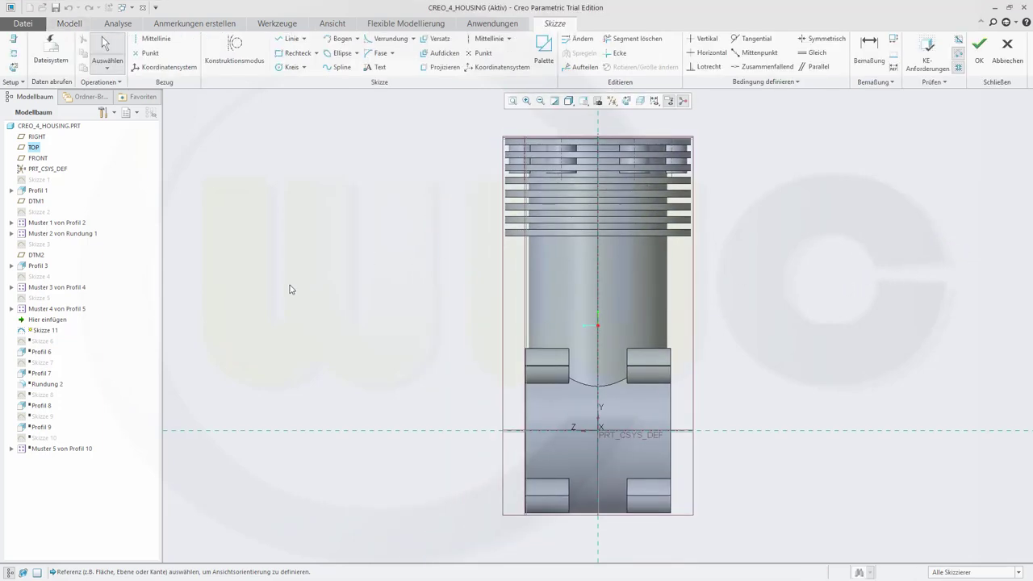
{"action": "left_click", "coordinate": [1009, 51]}
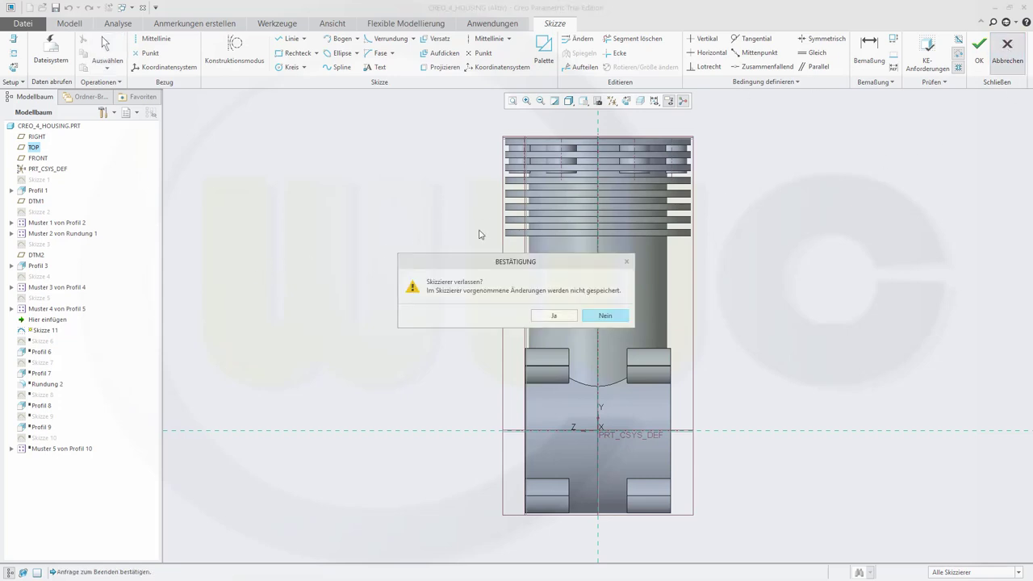
{"action": "left_click", "coordinate": [555, 315]}
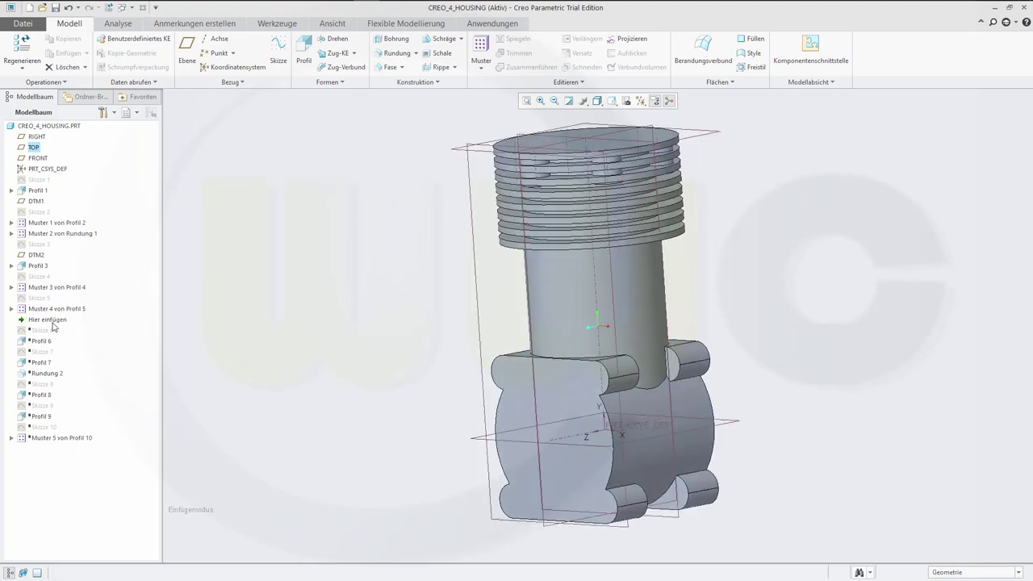
Move the model tree's insertion point to directly after Rundung 2
{"action": "left_click_drag", "start_coordinate": [50, 321], "coordinate": [53, 349]}
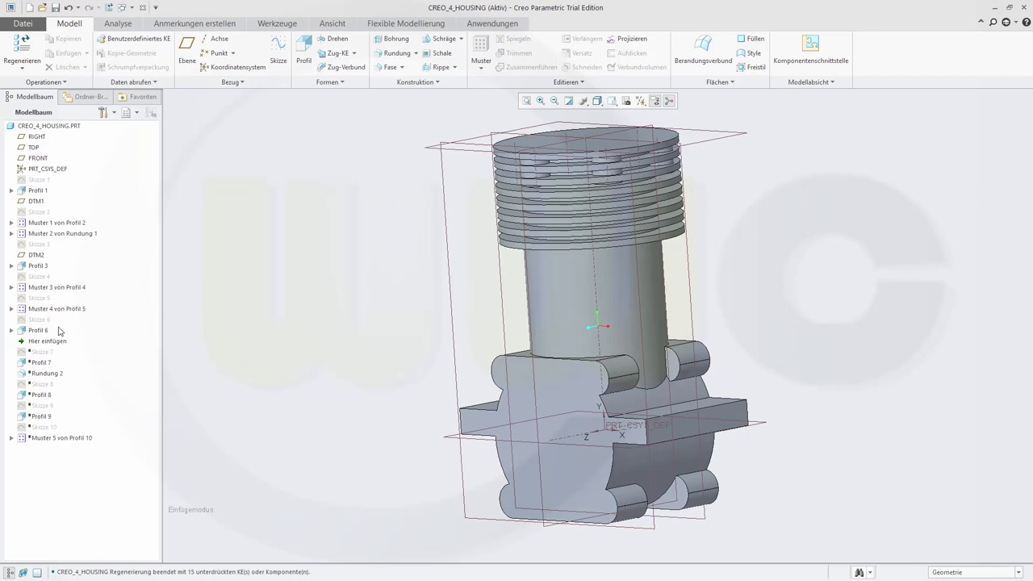
{"action": "left_click_drag", "start_coordinate": [58, 343], "coordinate": [66, 376]}
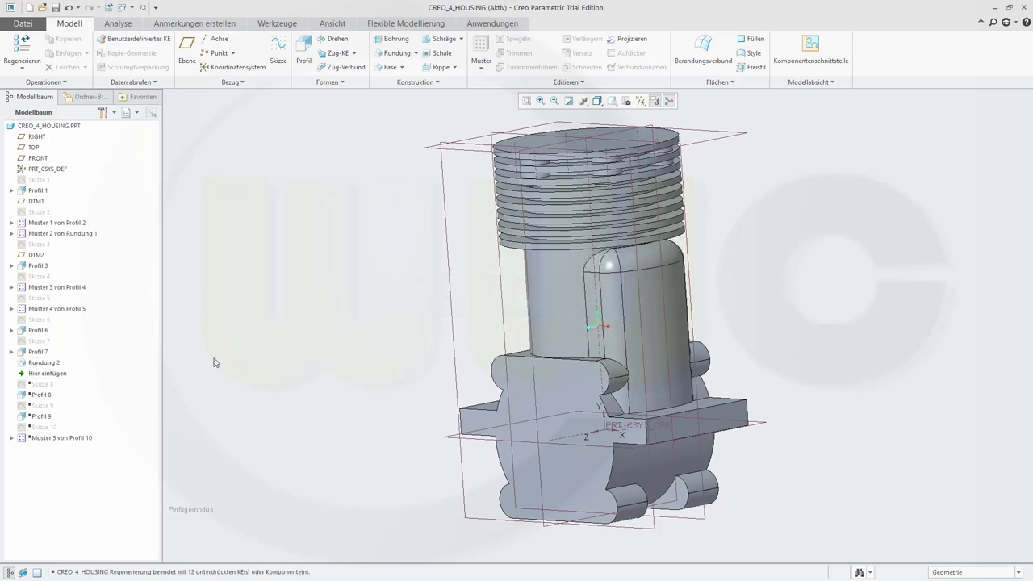
Start a sketch on the RIGHT plane and draw a wide rectangle about 11 mm high across the cylinder below the cooling fins
{"action": "middle_click_drag", "start_coordinate": [215, 360], "coordinate": [351, 342]}
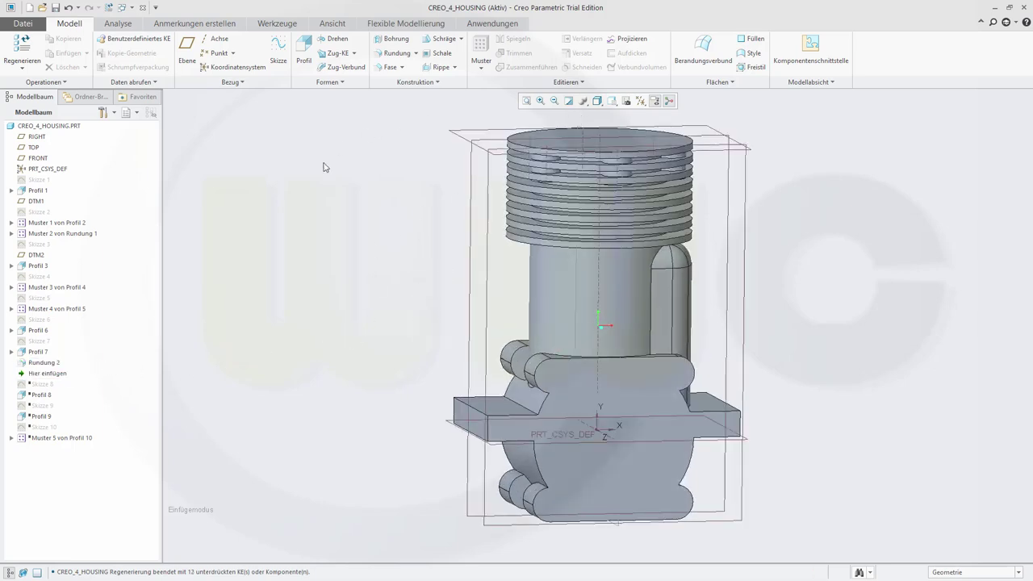
{"action": "middle_click_drag", "start_coordinate": [337, 247], "coordinate": [343, 245]}
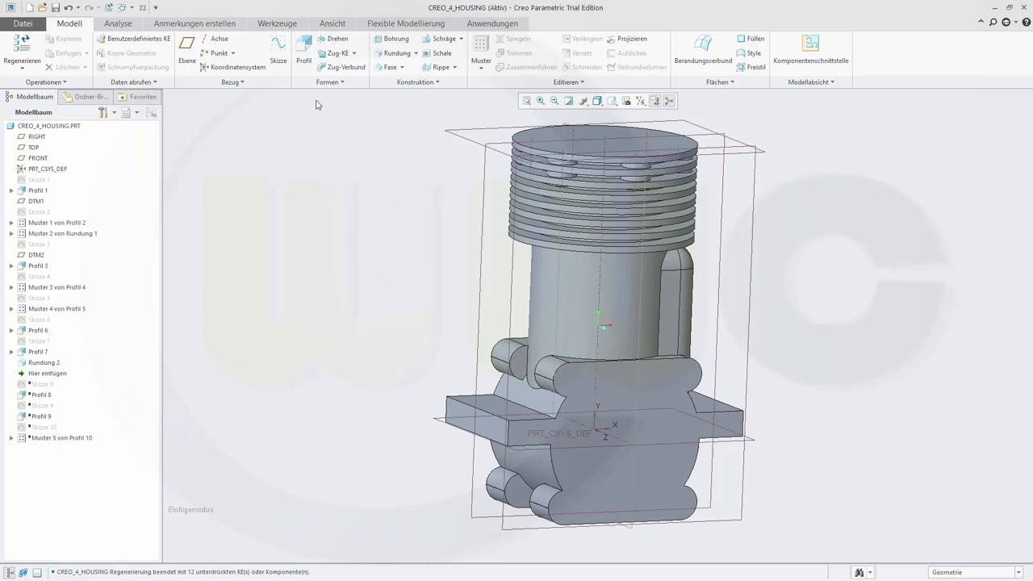
{"action": "left_click", "coordinate": [278, 50]}
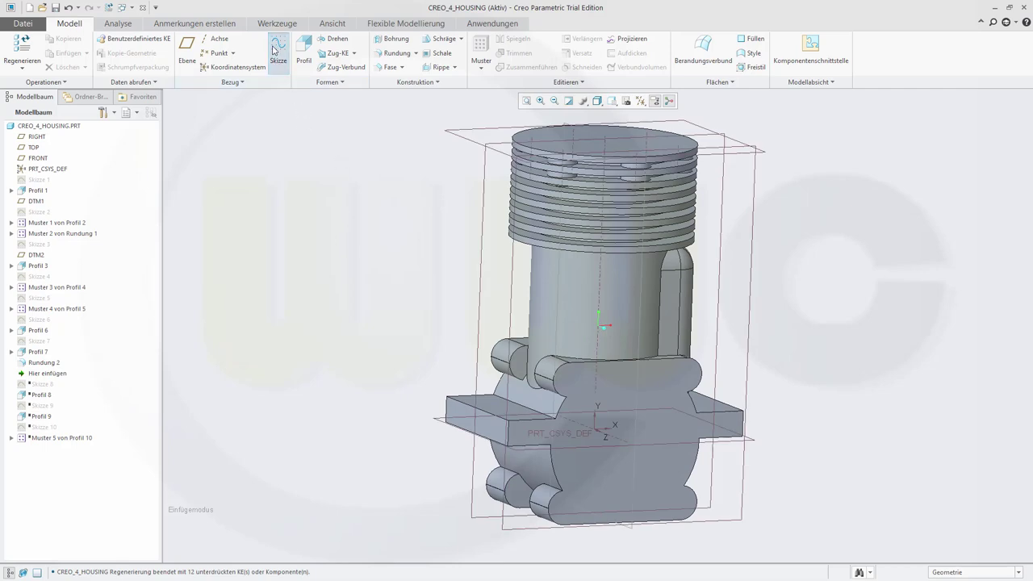
{"action": "left_click", "coordinate": [631, 500]}
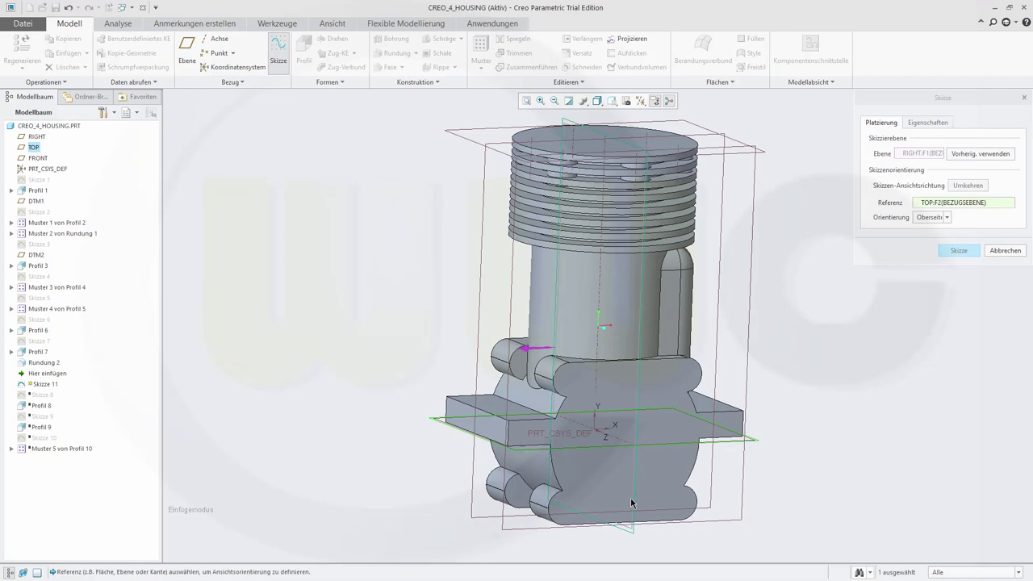
{"action": "left_click", "coordinate": [957, 251]}
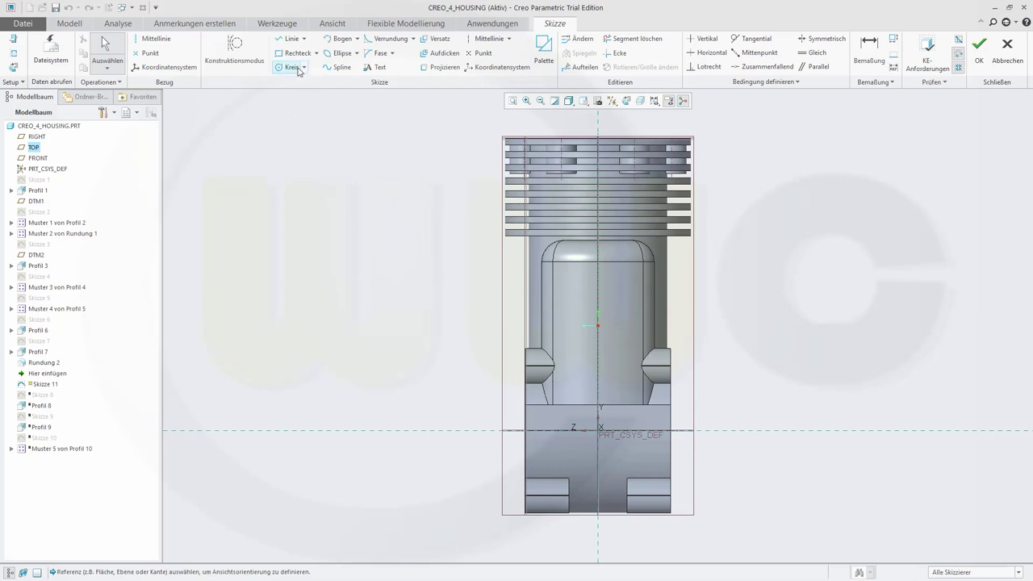
{"action": "left_click", "coordinate": [278, 54]}
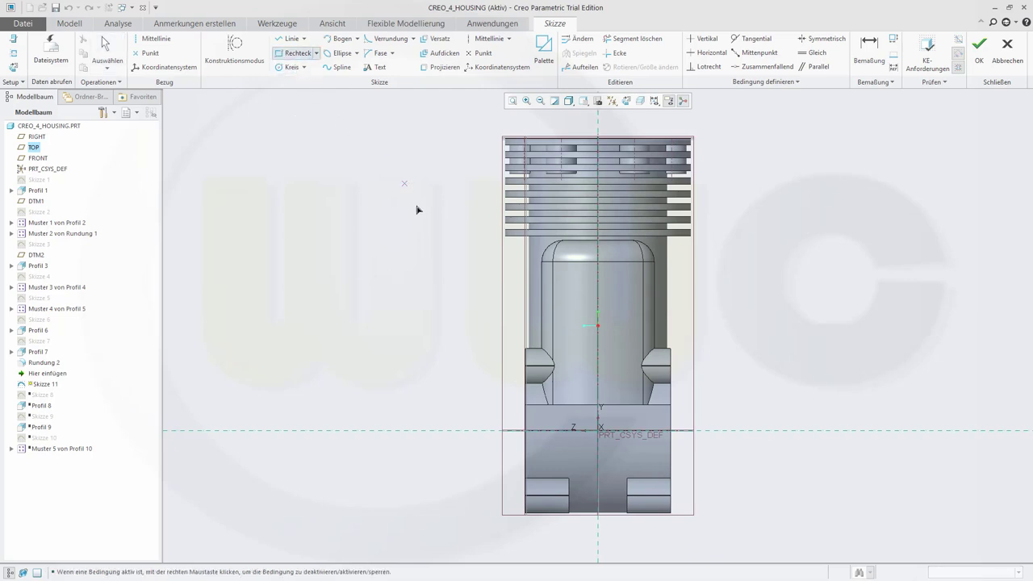
{"action": "left_click", "coordinate": [470, 258]}
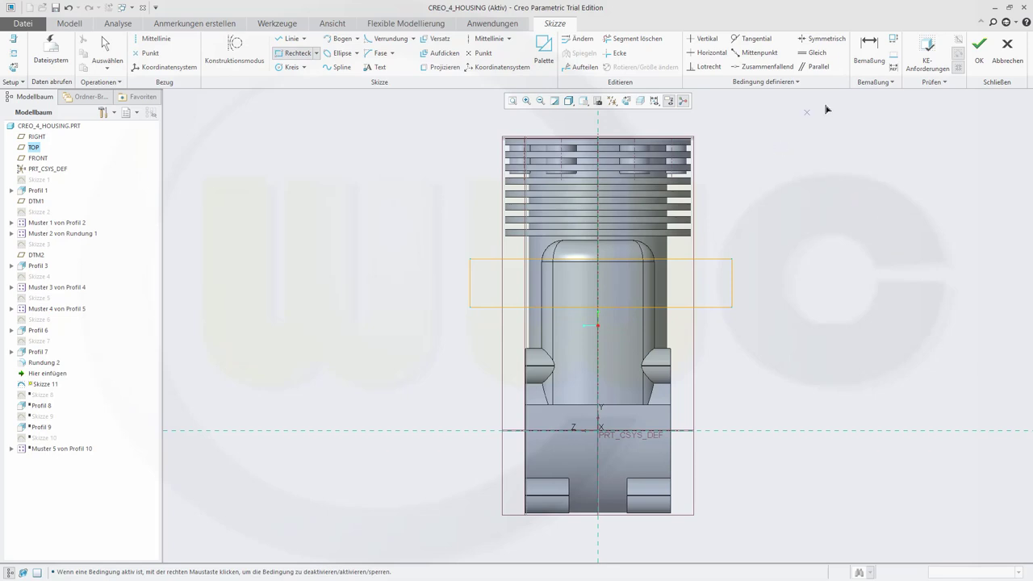
Dimension the rectangle to 49 mm wide and 11 mm high
{"action": "left_click", "coordinate": [869, 50]}
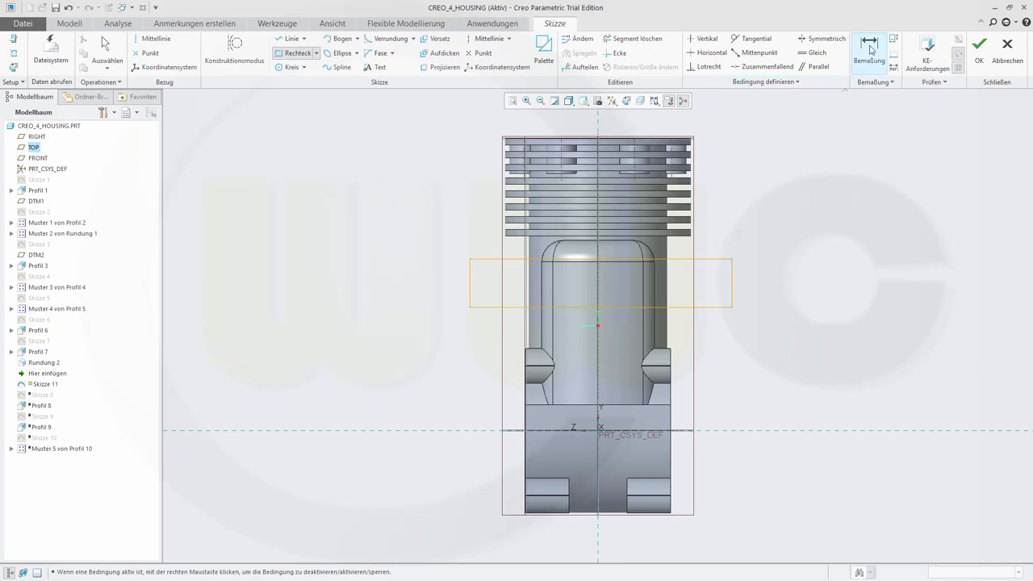
{"action": "left_click", "coordinate": [471, 282]}
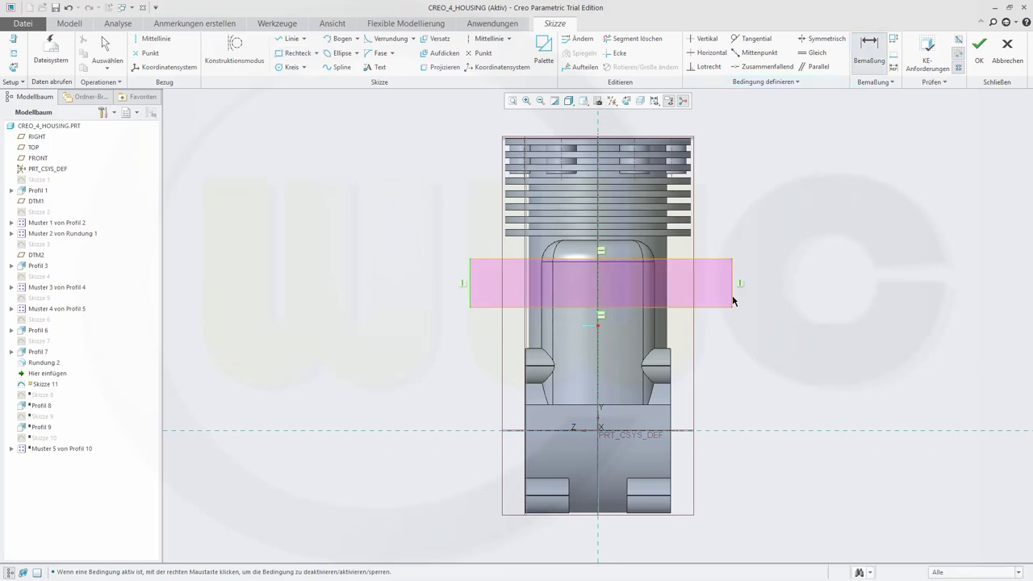
{"action": "middle_click", "coordinate": [620, 536]}
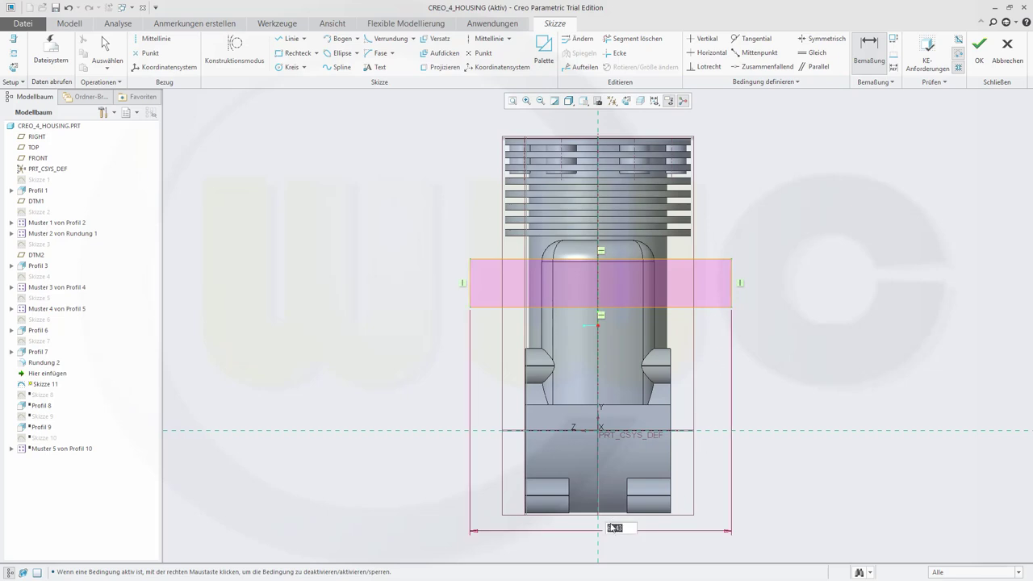
{"action": "type", "text": "48"}
{"action": "key", "text": "Return"}
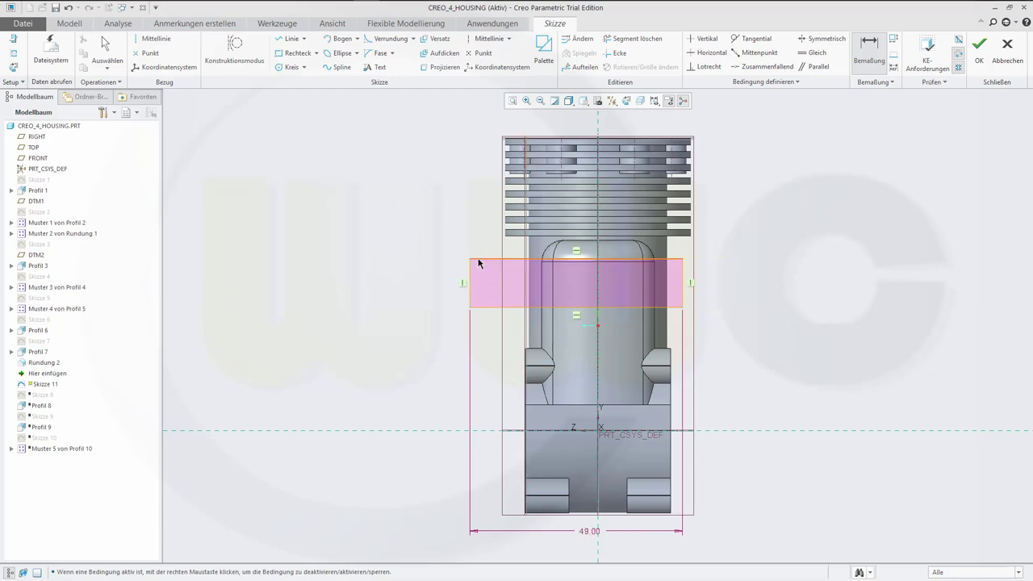
{"action": "middle_click", "coordinate": [431, 288]}
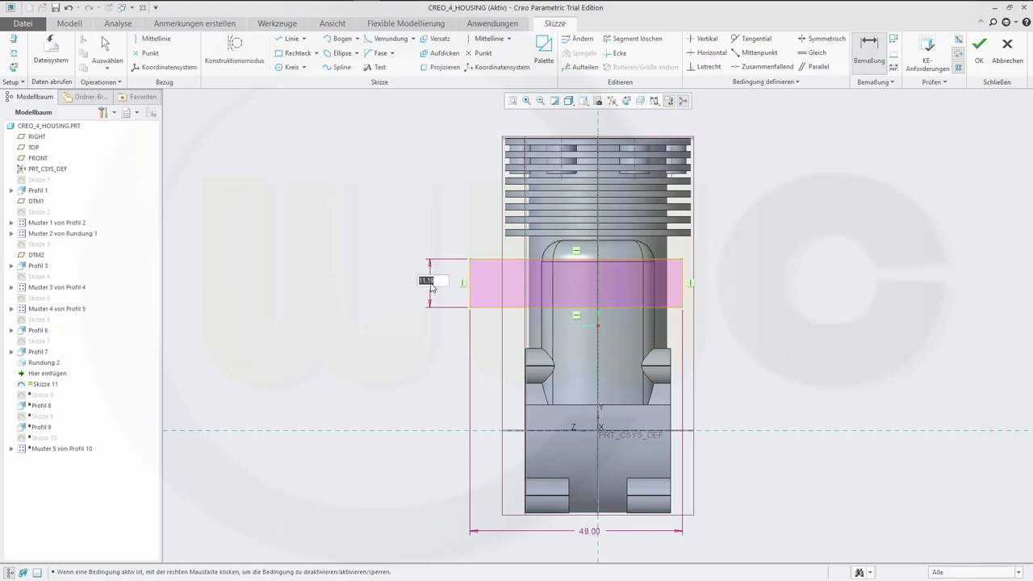
{"action": "type", "text": "11"}
{"action": "key", "text": "Return"}
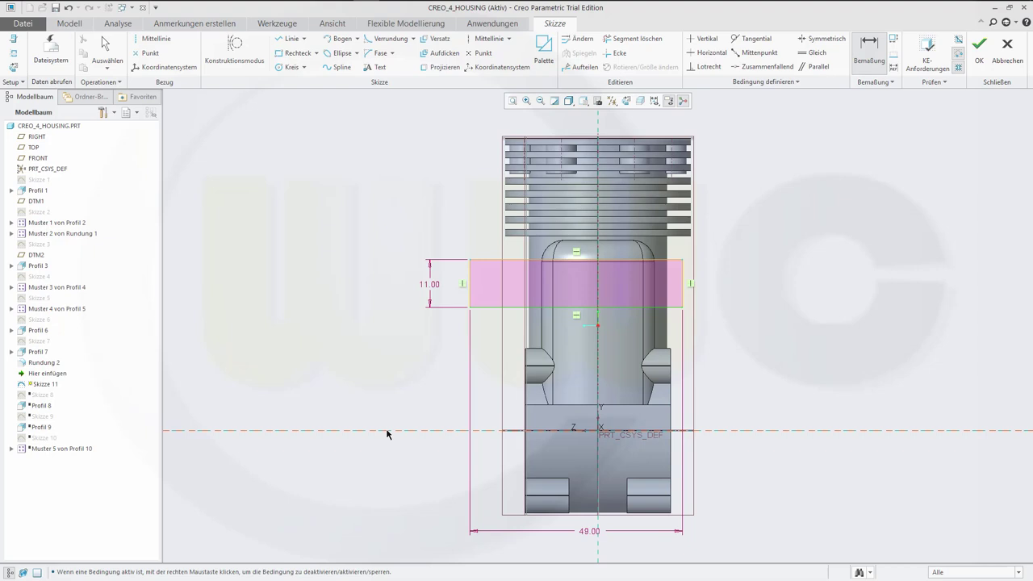
Dimension the rectangle's lower edge from the horizontal reference line, with the distance set to 41-5.5 (35.5 mm)
{"action": "middle_click", "coordinate": [398, 372]}
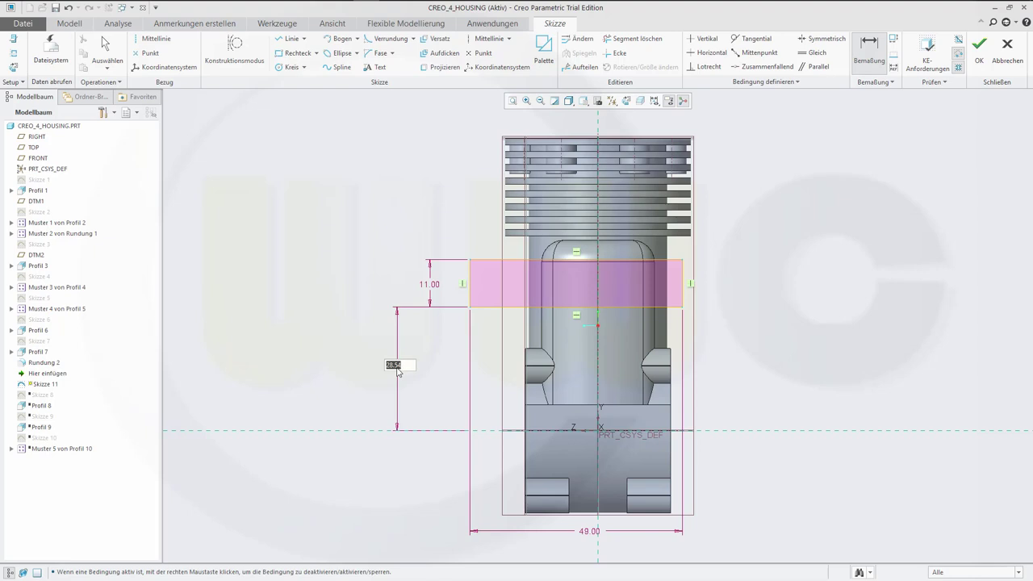
{"action": "type", "text": "4"}
{"action": "type", "text": "1-5.5"}
{"action": "key", "text": "Return"}
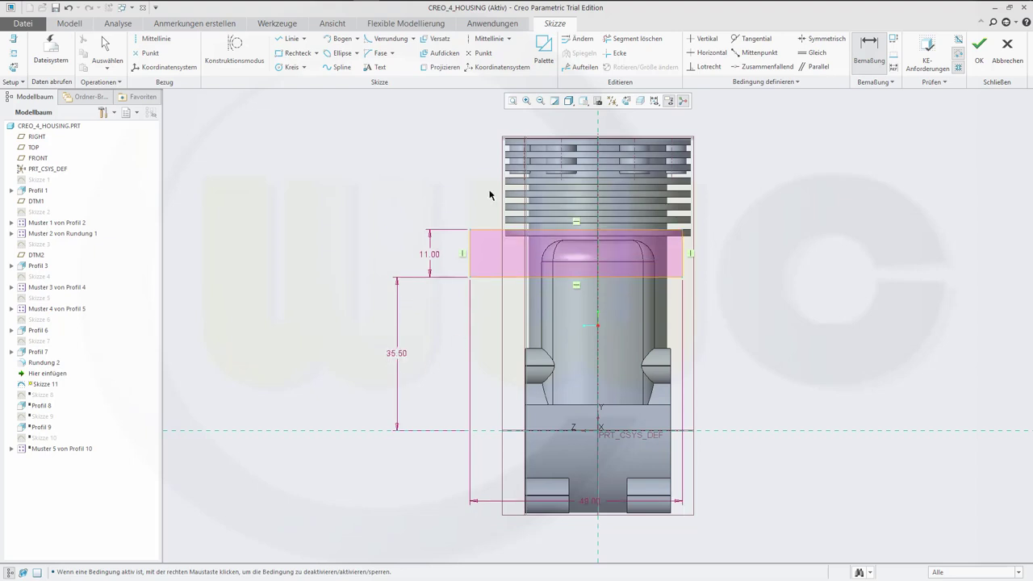
Add a vertical centerline through the origin, make the rectangle's lower corners symmetric about it, and finish the sketch
{"action": "left_click", "coordinate": [487, 38]}
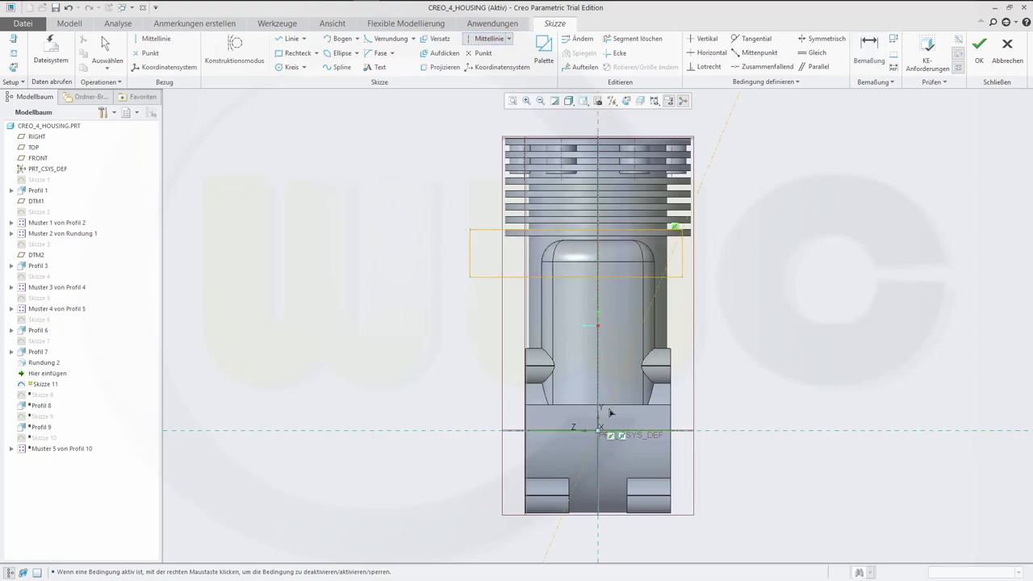
{"action": "left_click", "coordinate": [599, 432]}
{"action": "left_click", "coordinate": [599, 132]}
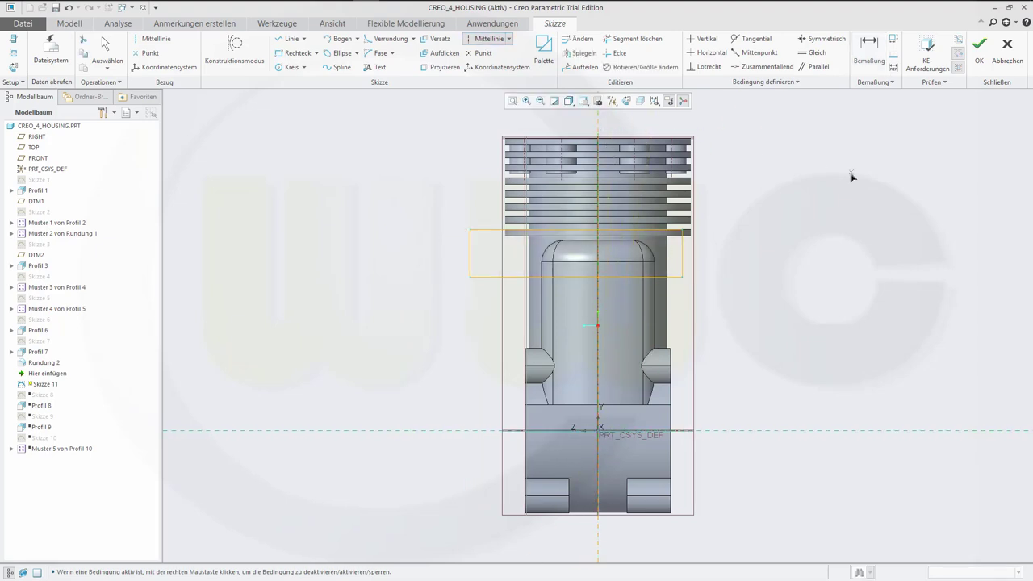
{"action": "left_click", "coordinate": [824, 40]}
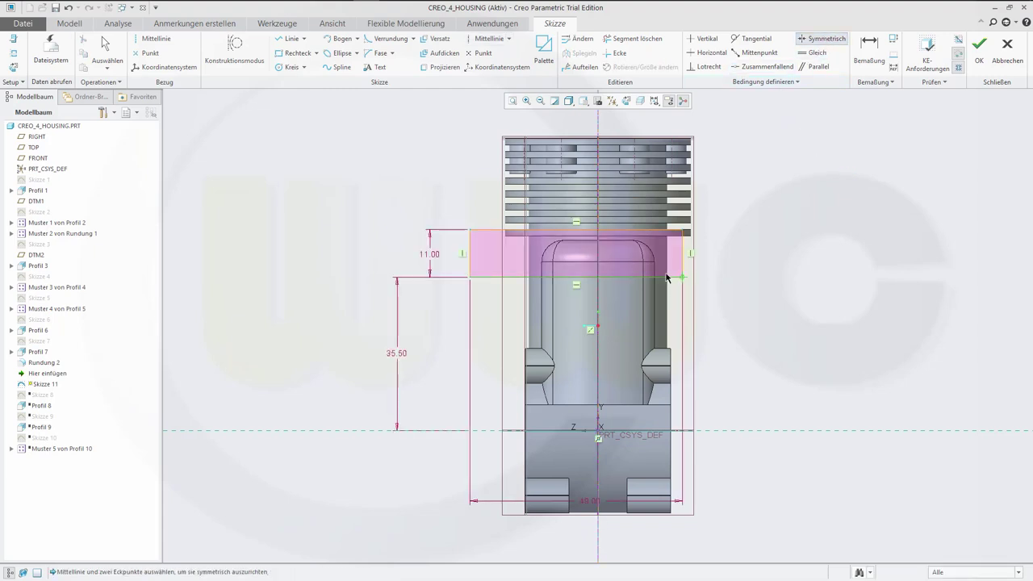
{"action": "left_click", "coordinate": [472, 278]}
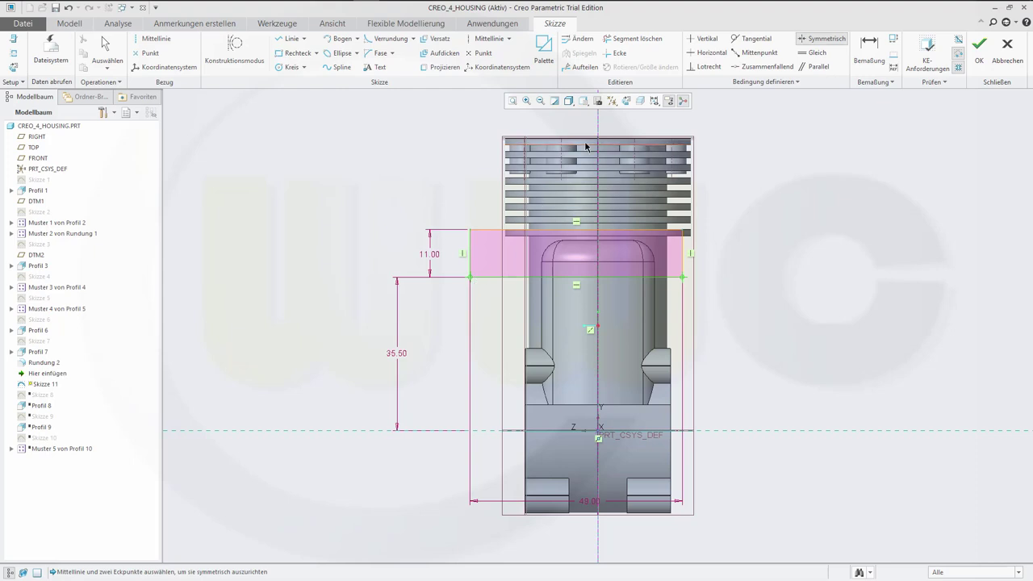
{"action": "left_click", "coordinate": [600, 153]}
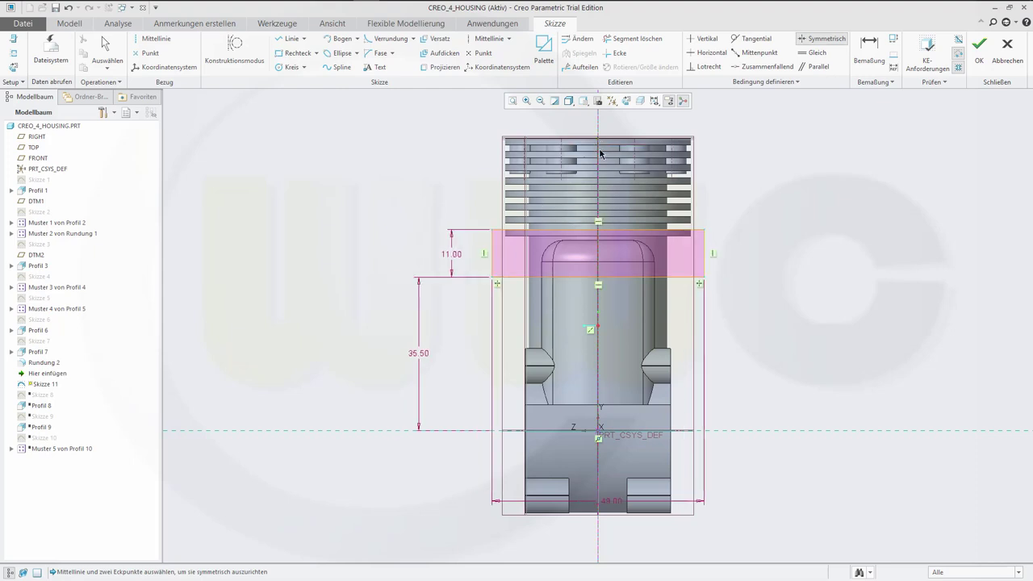
{"action": "left_click", "coordinate": [979, 50]}
Extrude Skizze 11 to a depth of 26 mm with the direction flipped to the opposite side of the RIGHT plane
{"action": "middle_click_drag", "start_coordinate": [779, 200], "coordinate": [678, 213]}
{"action": "middle_click_drag", "start_coordinate": [684, 213], "coordinate": [555, 260]}
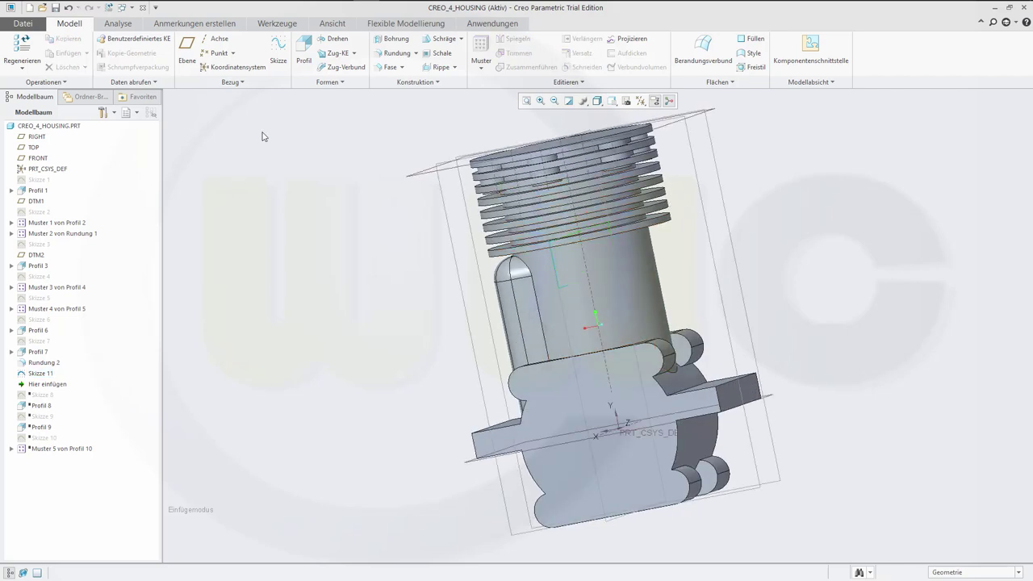
{"action": "left_click", "coordinate": [305, 52]}
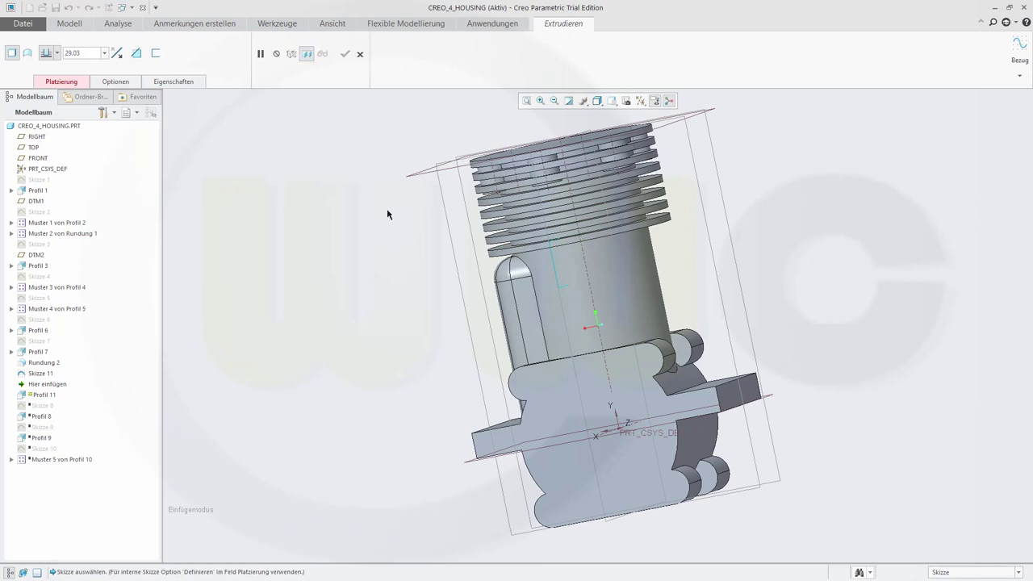
{"action": "left_click", "coordinate": [556, 260]}
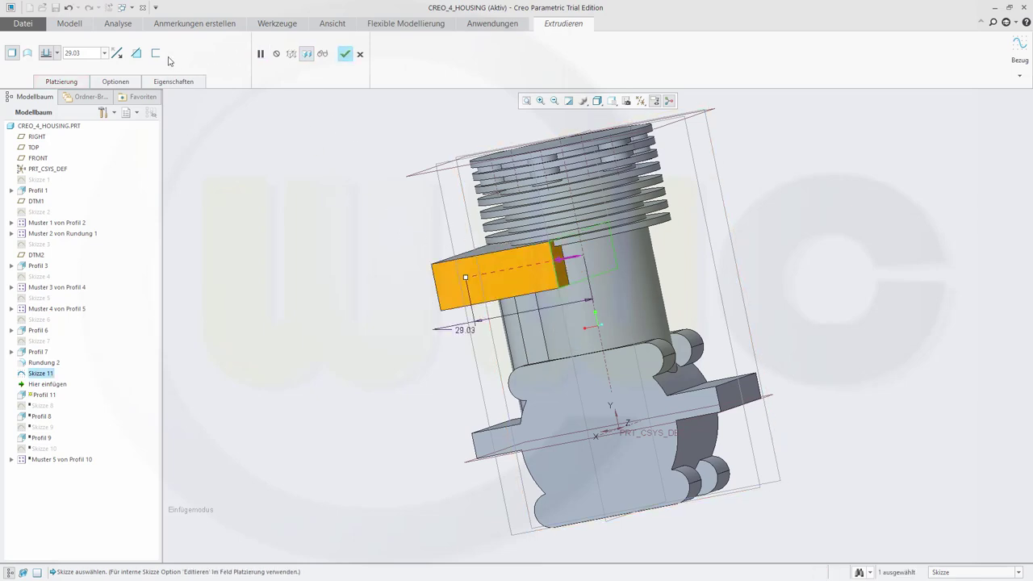
{"action": "left_click", "coordinate": [117, 53]}
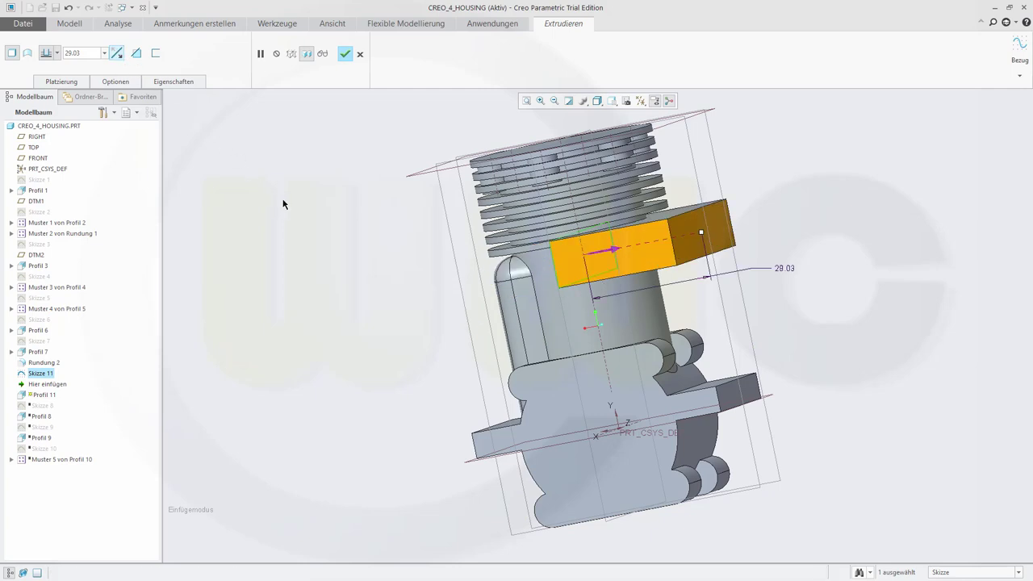
{"action": "middle_click_drag", "start_coordinate": [283, 204], "coordinate": [310, 202]}
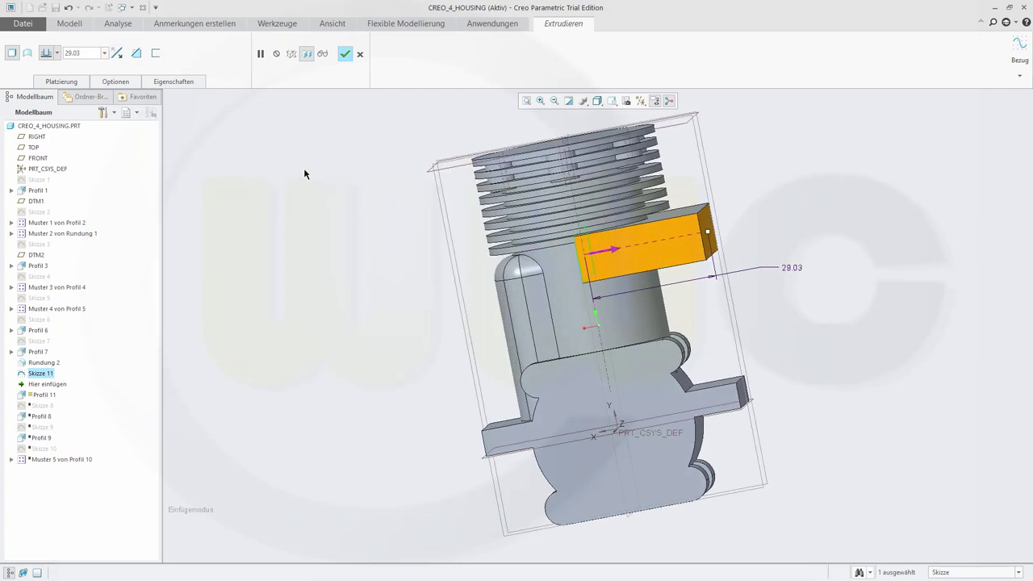
{"action": "left_click", "coordinate": [84, 53]}
{"action": "type", "text": "26"}
{"action": "key", "text": "Return"}
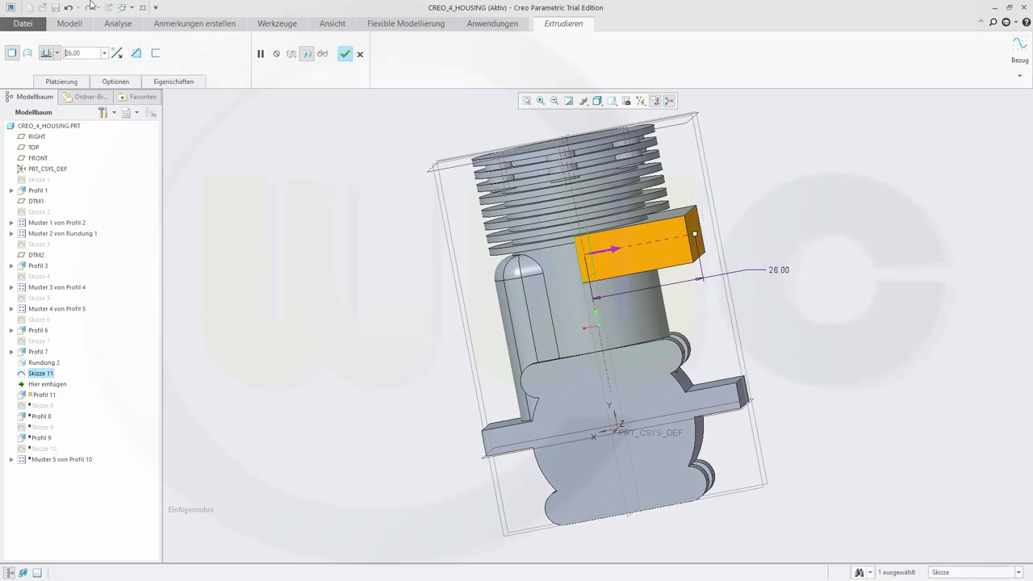
{"action": "left_click", "coordinate": [349, 54]}
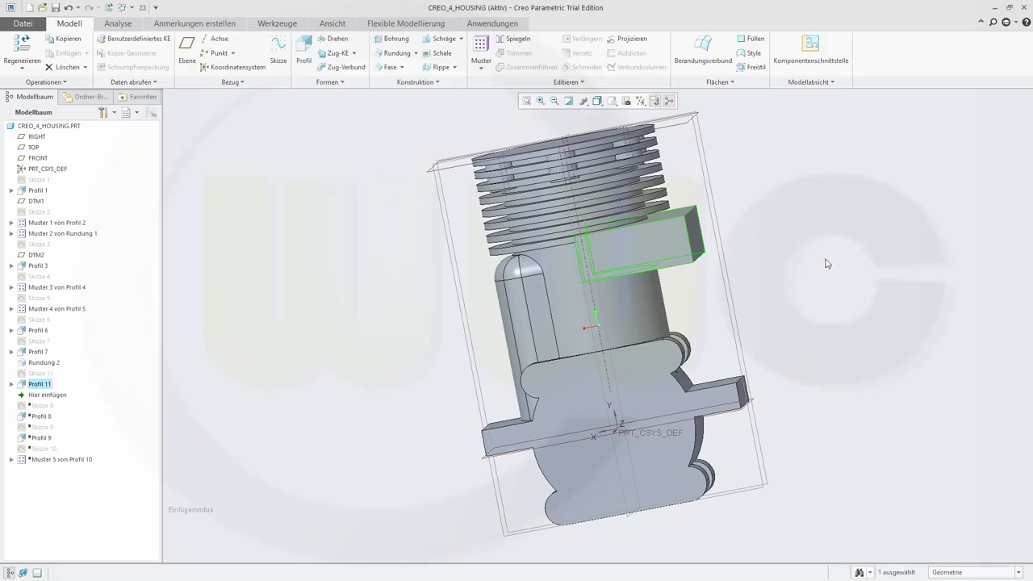
{"action": "middle_click_drag", "start_coordinate": [826, 260], "coordinate": [751, 238]}
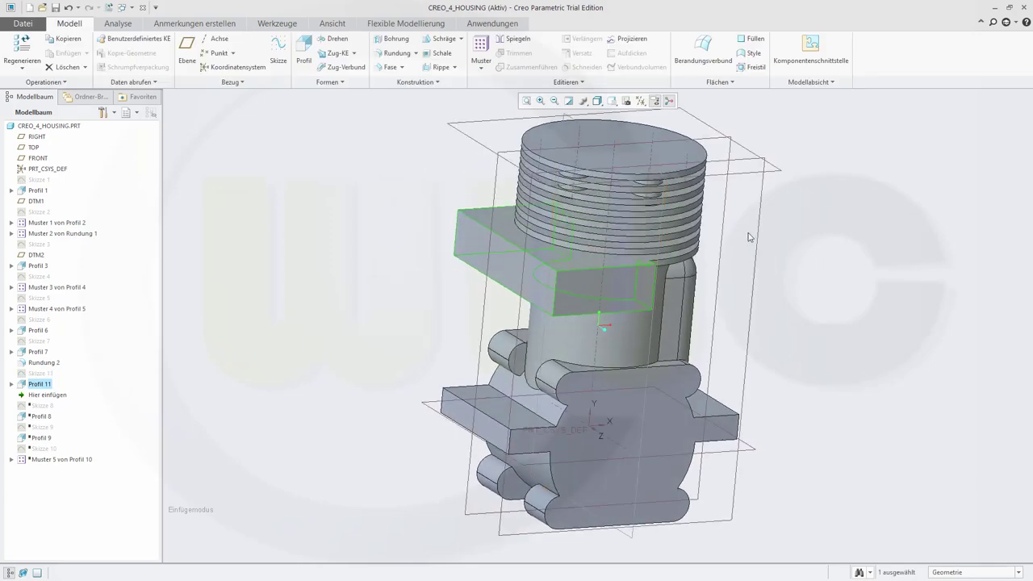
{"action": "left_click", "coordinate": [810, 226]}
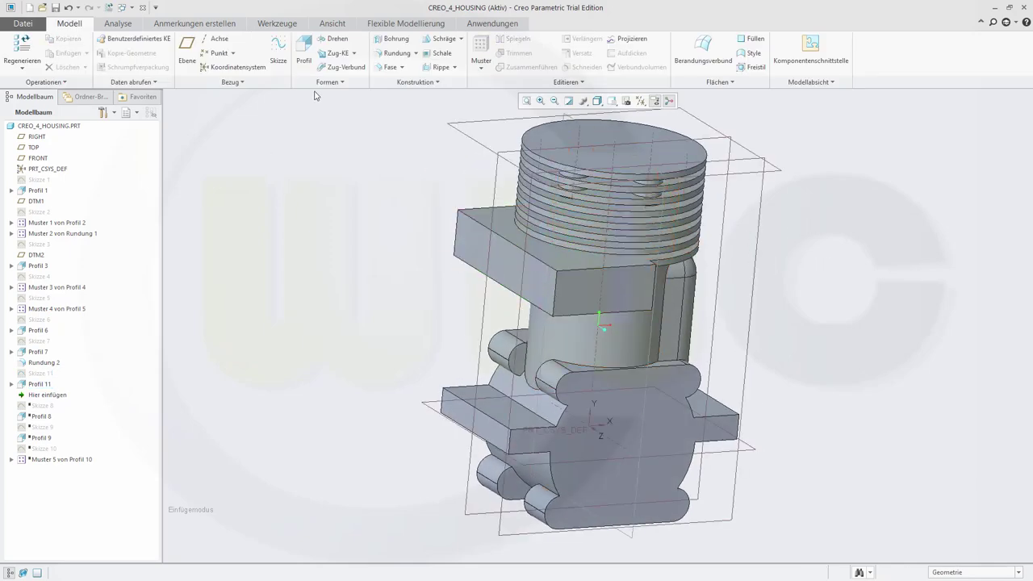
{"action": "left_click", "coordinate": [396, 53]}
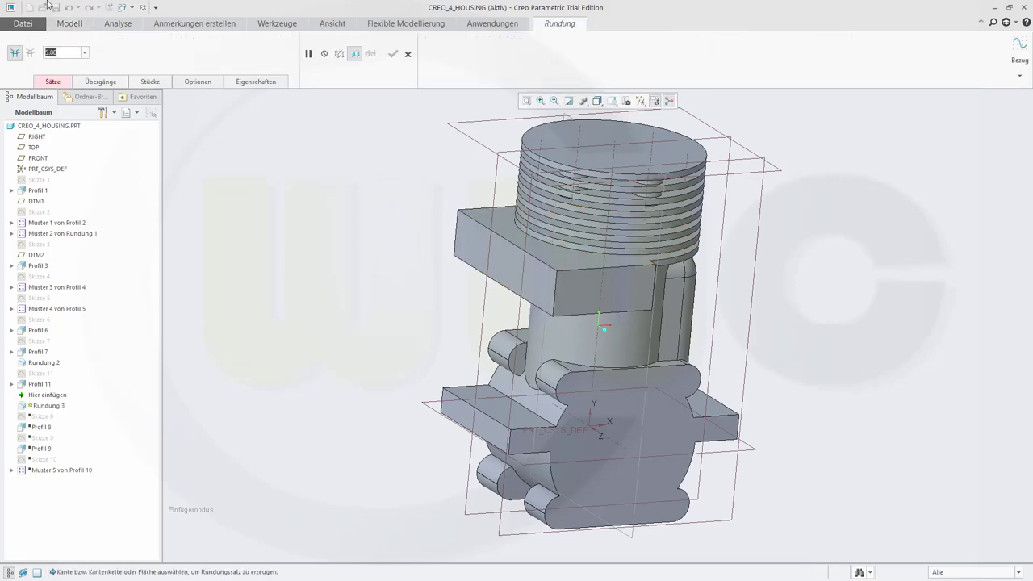
{"action": "type", "text": "5"}
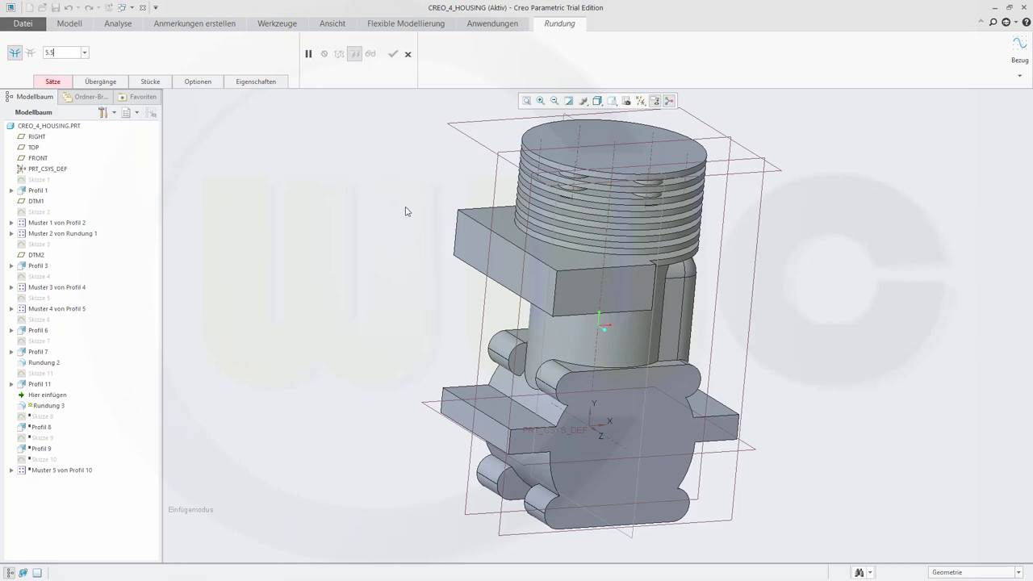
{"action": "key", "text": "Return"}
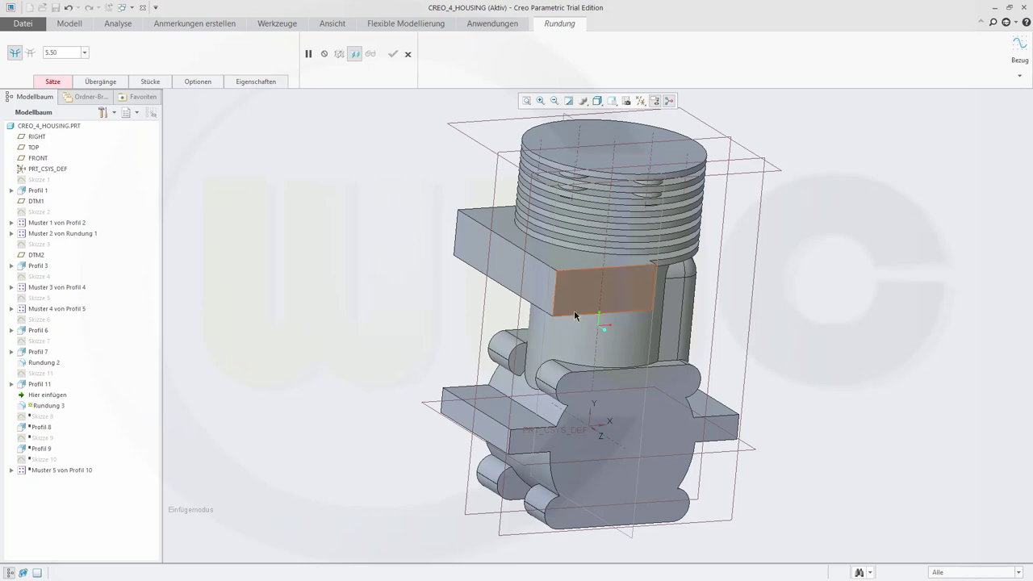
{"action": "left_click", "coordinate": [574, 276]}
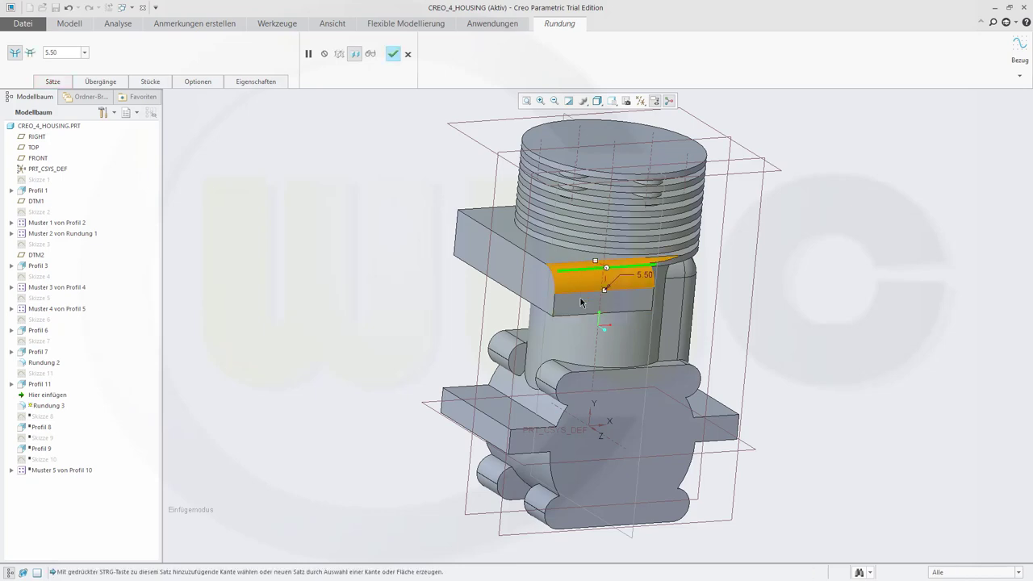
{"action": "left_click", "coordinate": [408, 53]}
{"action": "left_click", "coordinate": [499, 315]}
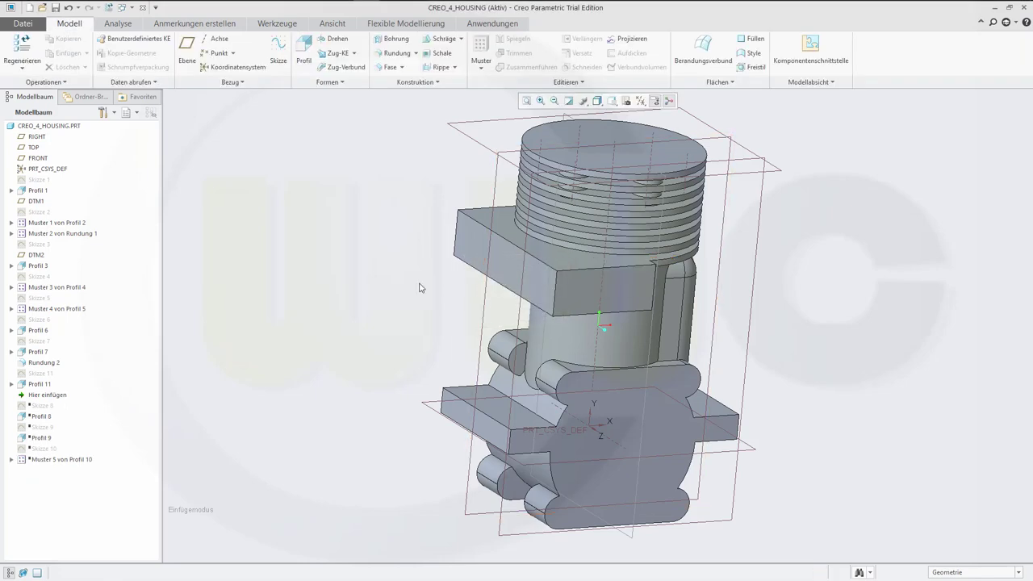
Reopen Skizze 11, fillet both upper corners of the rectangle and dimension the right fillet with a radius of 5.5 mm
{"action": "left_click", "coordinate": [41, 374]}
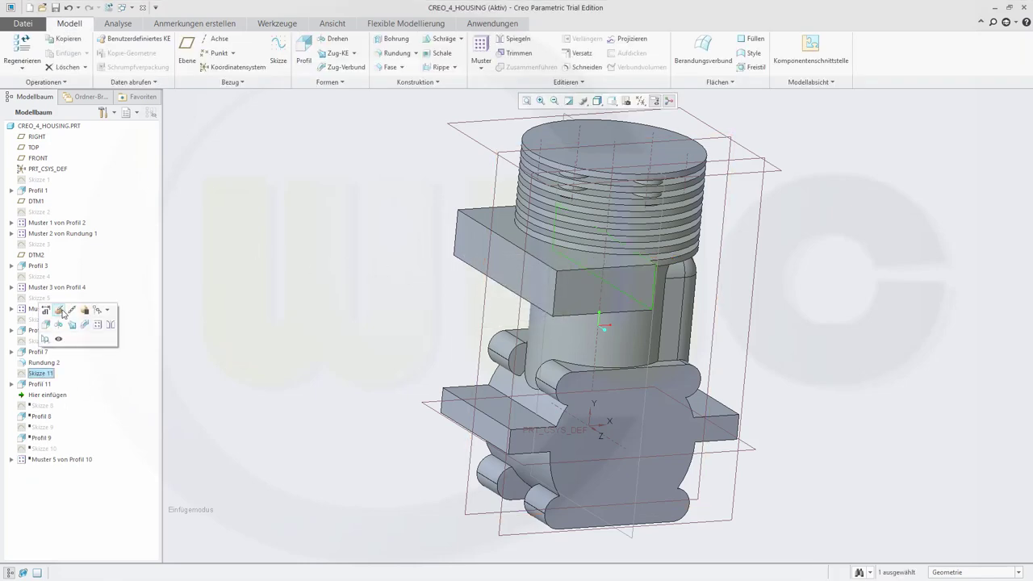
{"action": "left_click", "coordinate": [60, 311]}
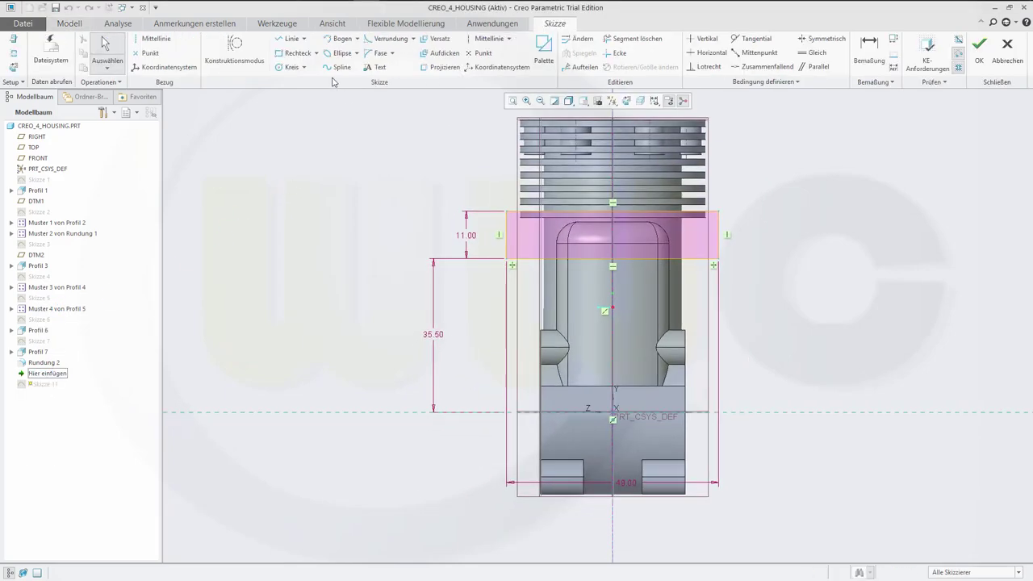
{"action": "left_click", "coordinate": [390, 39]}
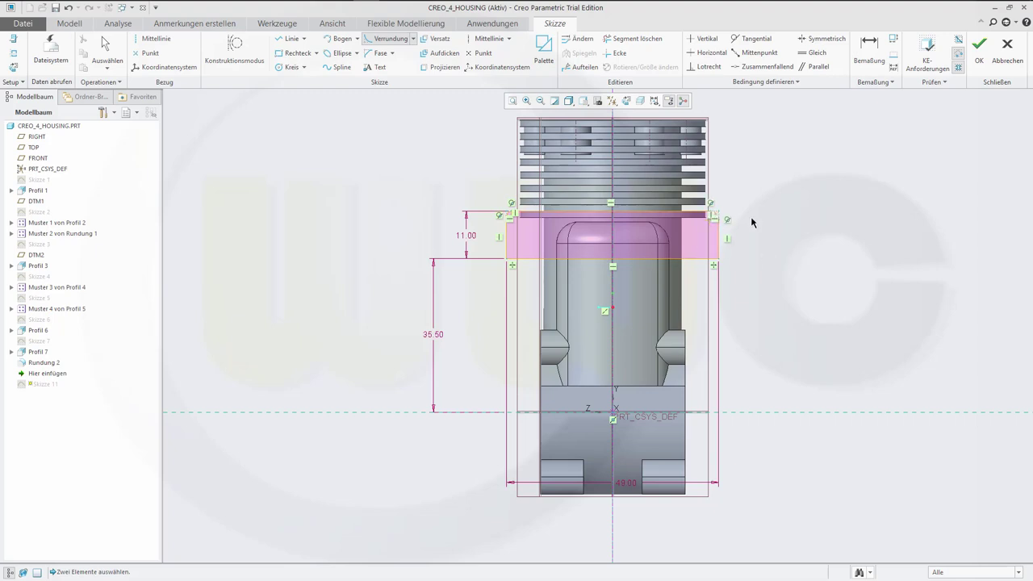
{"action": "scroll", "coordinate": [742, 201], "scroll_direction": "up", "scroll_amount": 2}
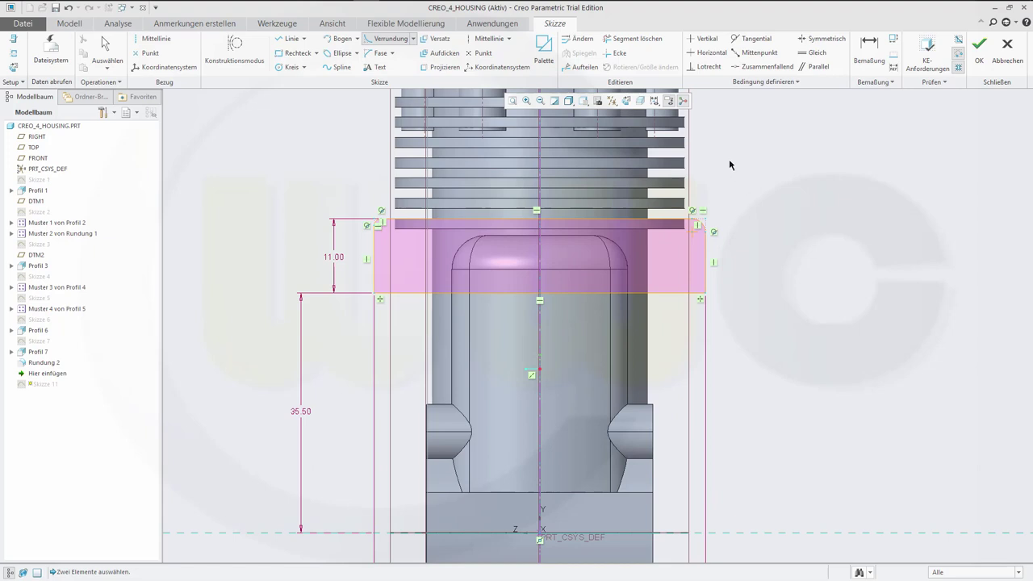
{"action": "key", "text": "d"}
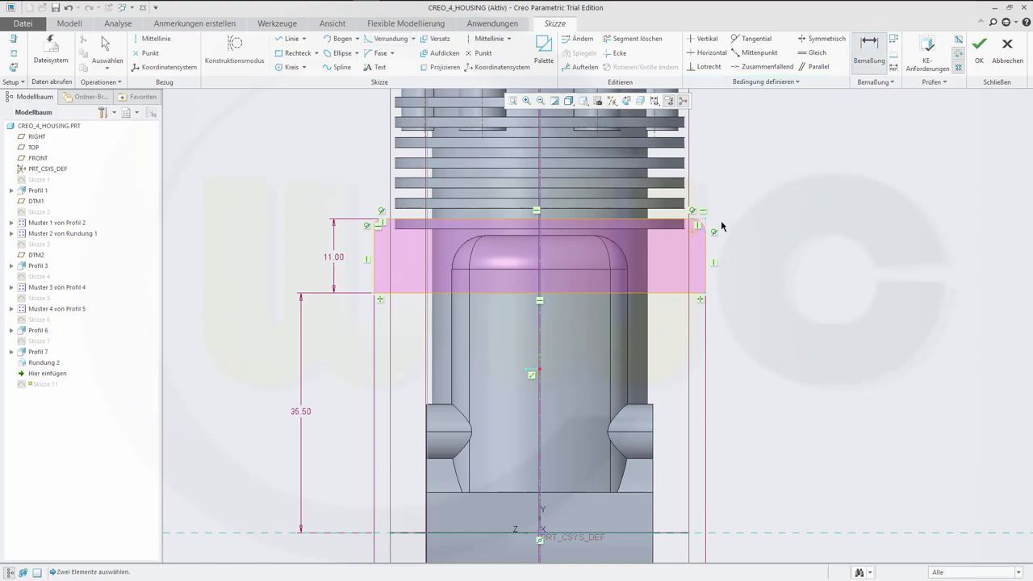
{"action": "middle_click", "coordinate": [741, 194]}
{"action": "key", "text": "Return"}
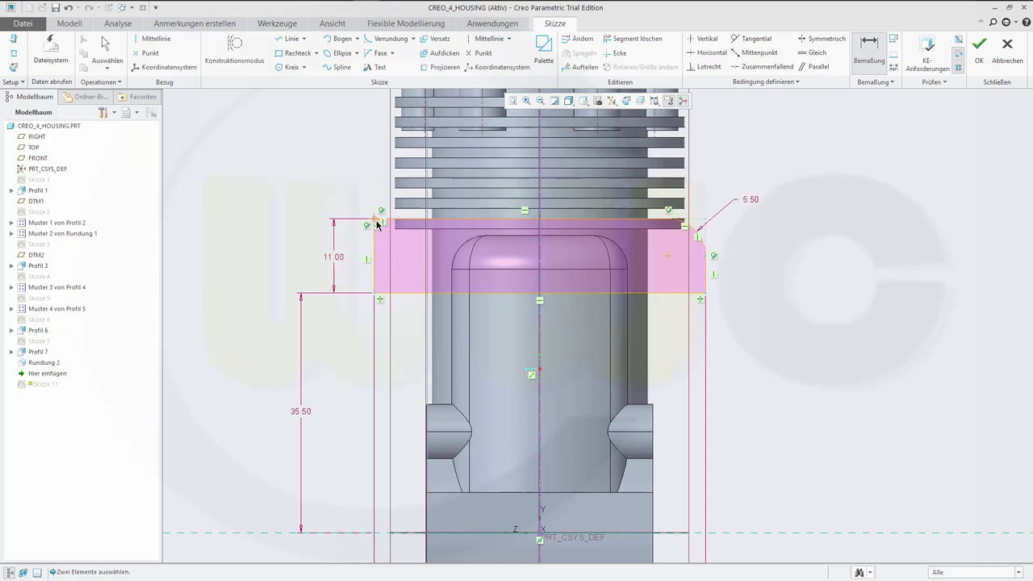
Dimension the left upper corner fillet with a diameter of 5.5 mm and finish the sketch
{"action": "scroll", "coordinate": [376, 224], "scroll_direction": "down", "scroll_amount": 5}
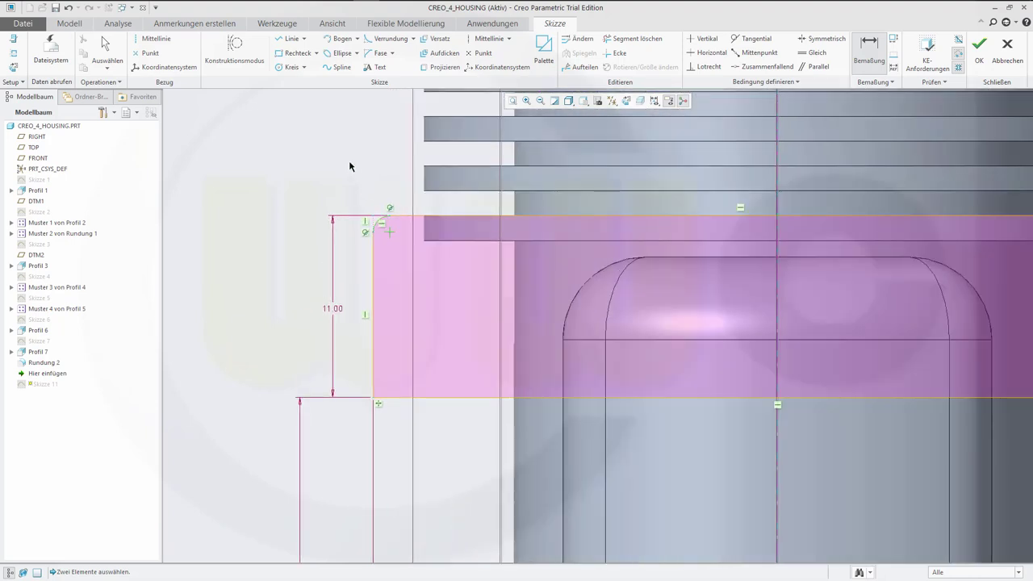
{"action": "middle_click_drag", "start_coordinate": [349, 167], "coordinate": [384, 164]}
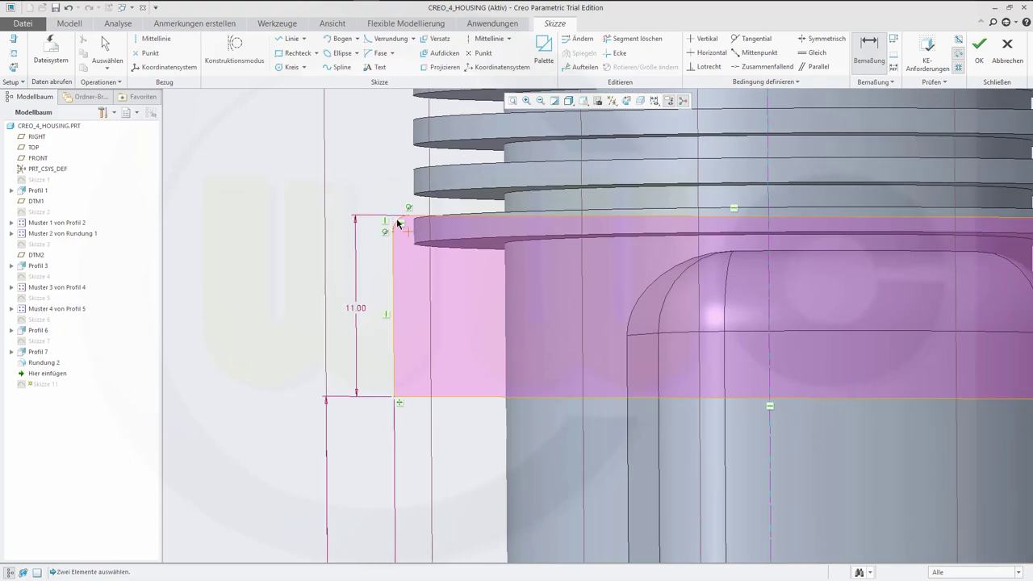
{"action": "middle_click", "coordinate": [298, 188]}
{"action": "type", "text": "5.5"}
{"action": "key", "text": "Return"}
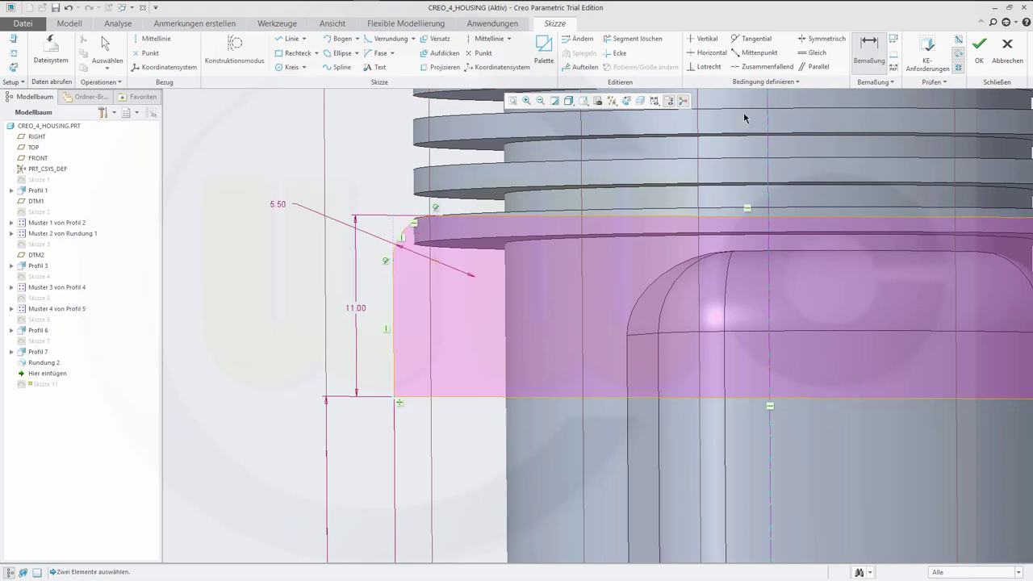
{"action": "left_click", "coordinate": [979, 50]}
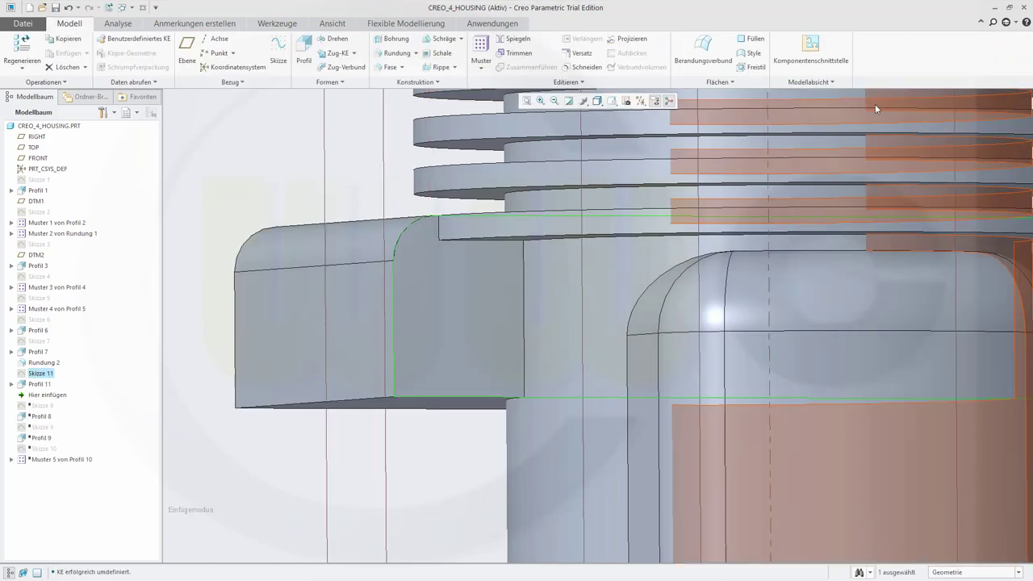
Round the two lower side edges of the extruded block with a 5.5 mm radius
{"action": "mouse_move", "coordinate": [550, 281]}
{"action": "middle_mouse_down"}
{"action": "mouse_move", "coordinate": [388, 309]}
{"action": "mouse_move", "coordinate": [382, 321]}
{"action": "mouse_move", "coordinate": [683, 356]}
{"action": "mouse_move", "coordinate": [637, 323]}
{"action": "mouse_move", "coordinate": [533, 325]}
{"action": "mouse_move", "coordinate": [547, 302]}
{"action": "mouse_move", "coordinate": [518, 331]}
{"action": "mouse_move", "coordinate": [452, 335]}
{"action": "mouse_move", "coordinate": [468, 326]}
{"action": "mouse_move", "coordinate": [492, 258]}
{"action": "mouse_move", "coordinate": [609, 312]}
{"action": "mouse_move", "coordinate": [657, 316]}
{"action": "mouse_move", "coordinate": [677, 301]}
{"action": "mouse_move", "coordinate": [673, 309]}
{"action": "middle_mouse_up"}
{"action": "scroll", "coordinate": [683, 356], "scroll_direction": "down", "scroll_amount": 3}
{"action": "left_click", "coordinate": [422, 143]}
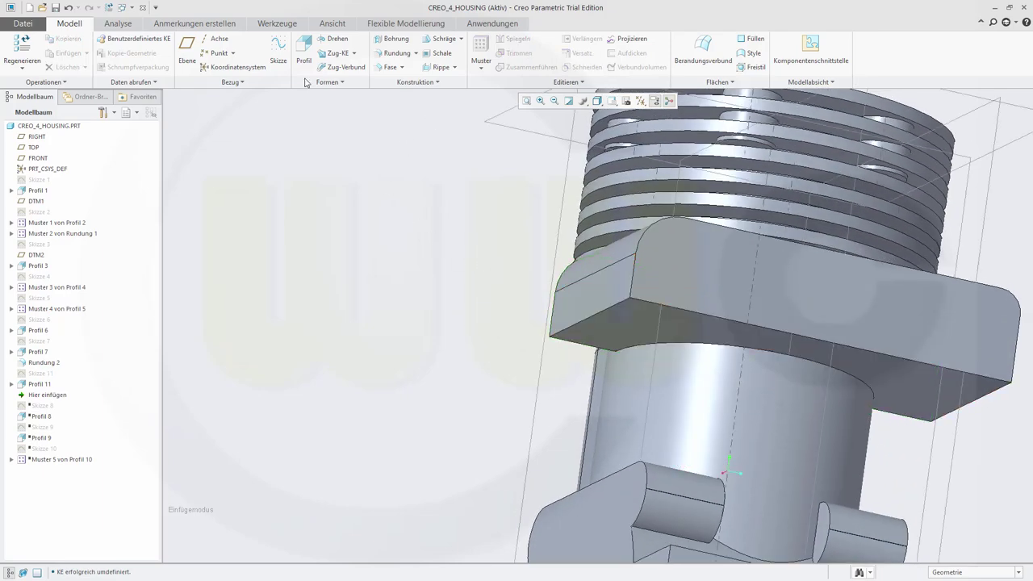
{"action": "left_click", "coordinate": [396, 55]}
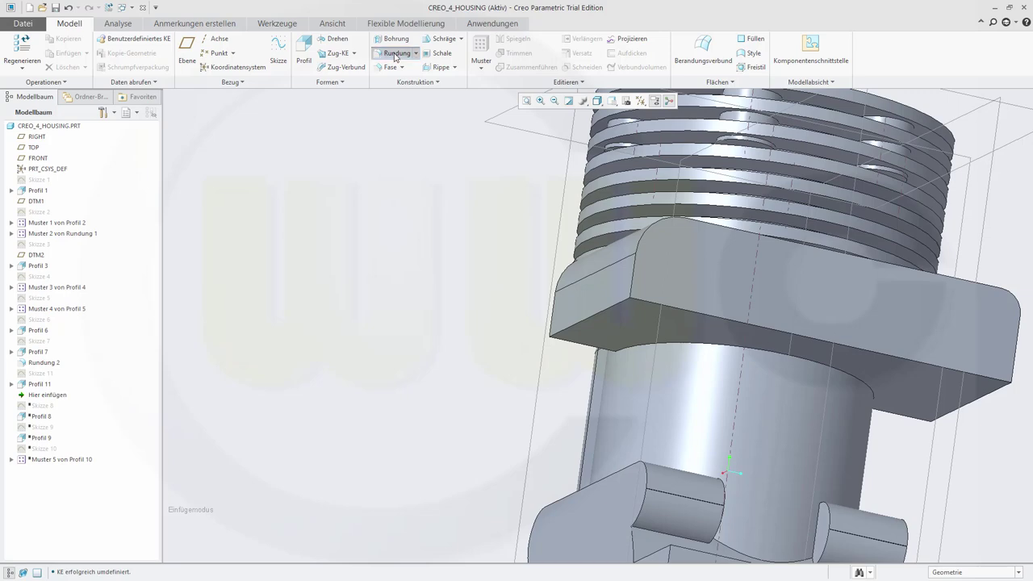
{"action": "left_click", "coordinate": [582, 321]}
{"action": "middle_click_drag", "start_coordinate": [933, 417], "coordinate": [808, 352]}
{"action": "left_click", "coordinate": [787, 340]}
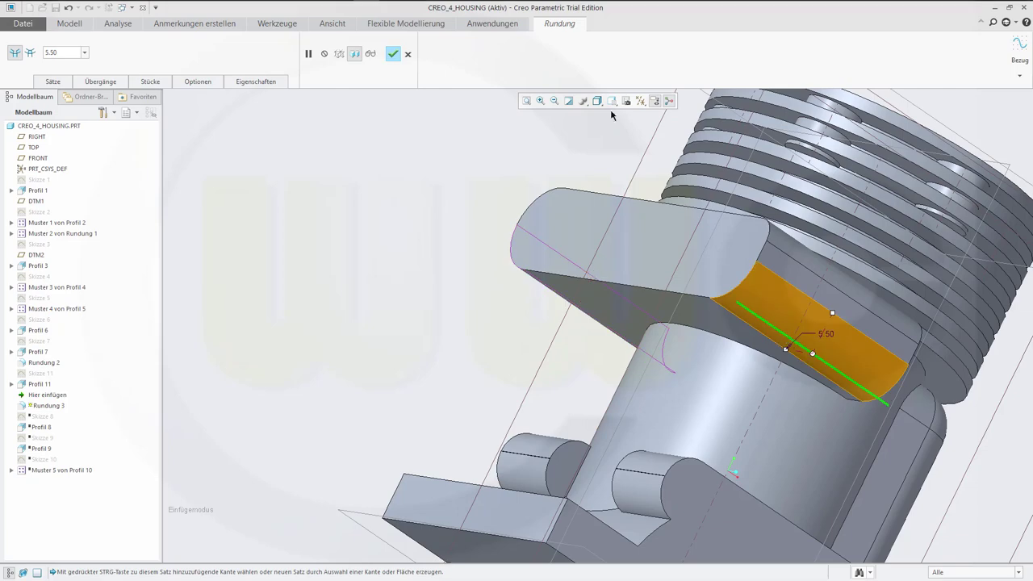
{"action": "left_click", "coordinate": [393, 54]}
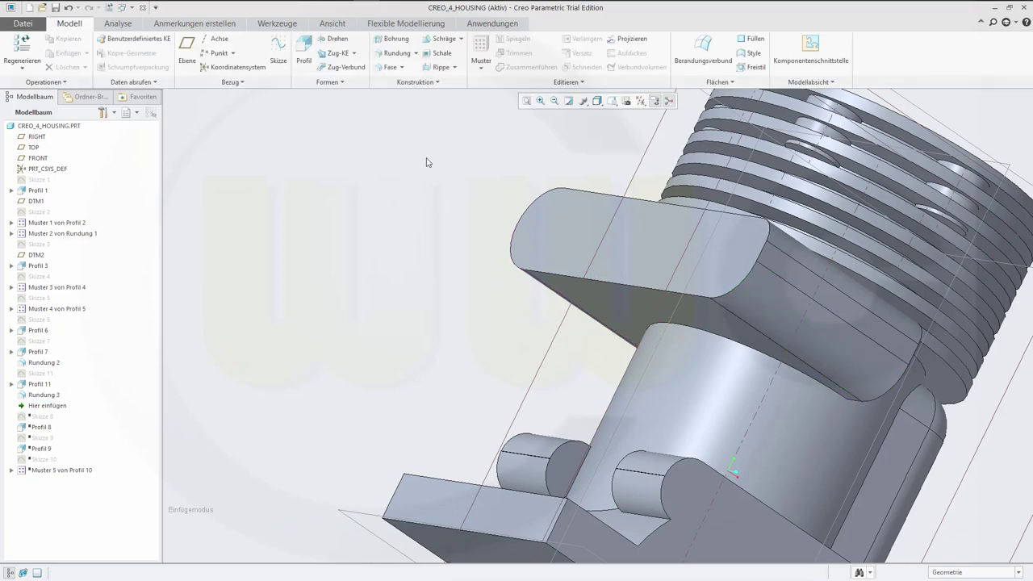
Edit the dimensions of Skizze 11 and set the diameter of the 5.5 mm upper corner fillet to 11 mm
{"action": "middle_click_drag", "start_coordinate": [426, 162], "coordinate": [422, 243]}
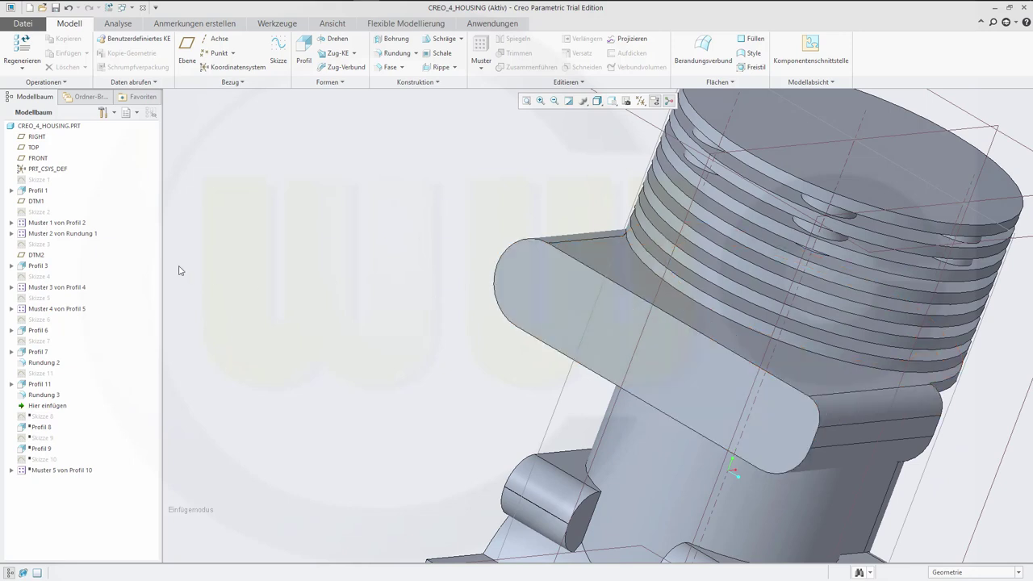
{"action": "left_click", "coordinate": [39, 460]}
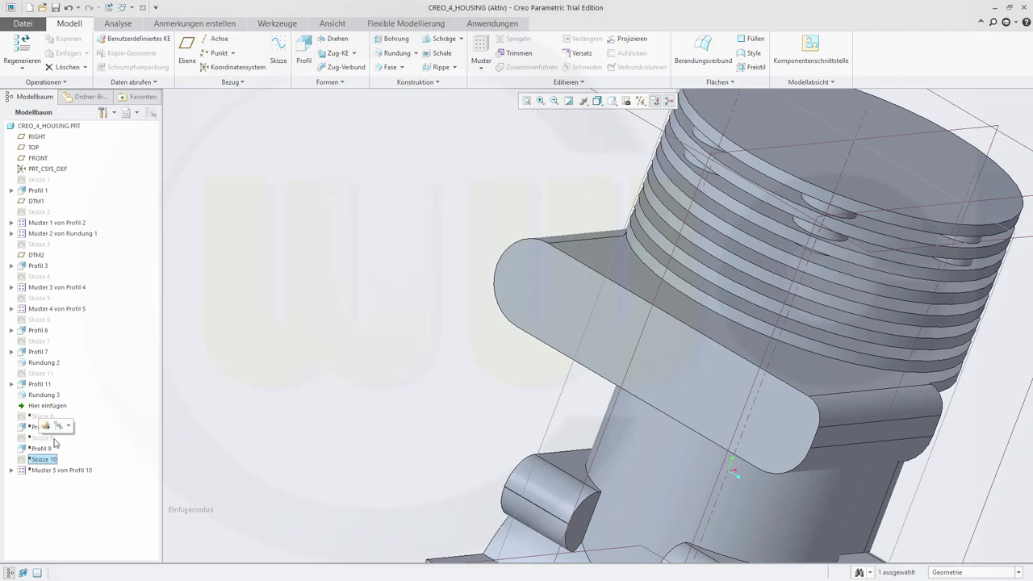
{"action": "left_click", "coordinate": [56, 395]}
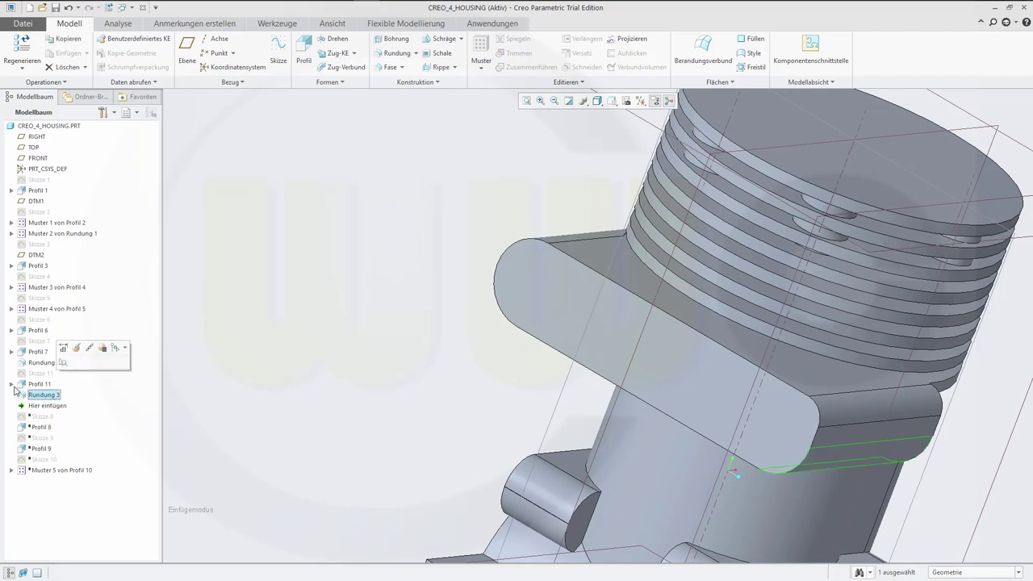
{"action": "left_click", "coordinate": [25, 376]}
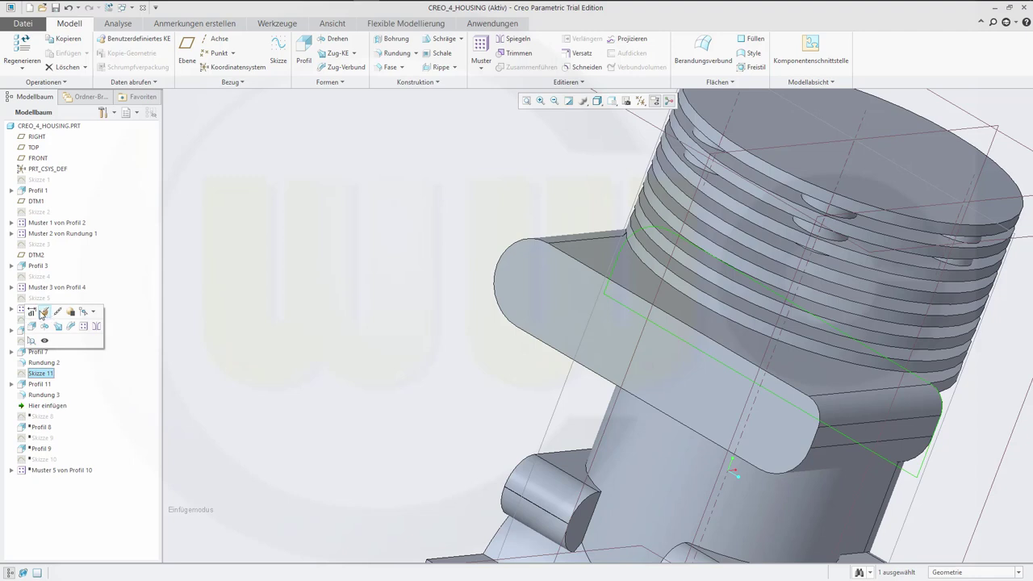
{"action": "left_click", "coordinate": [42, 313]}
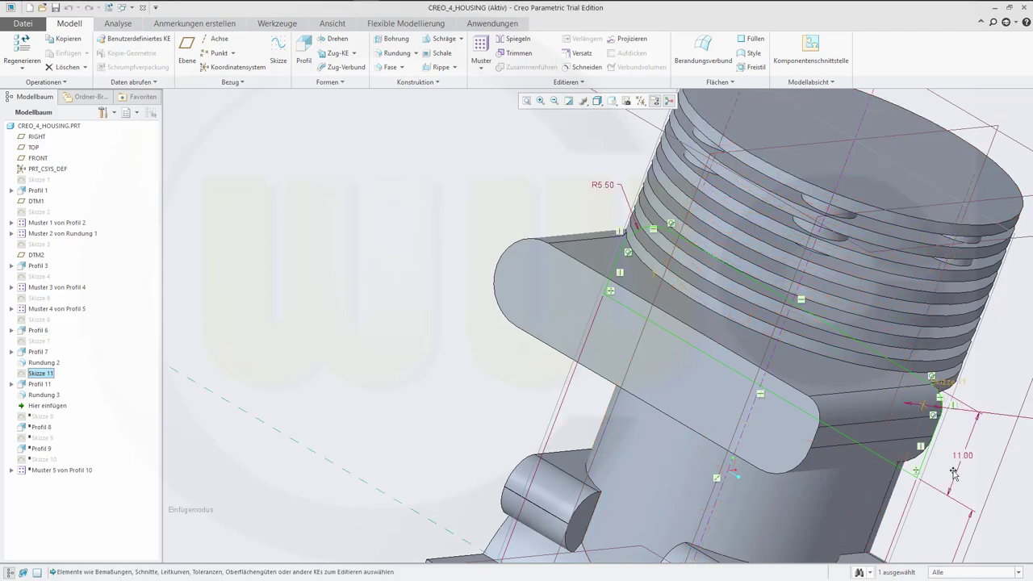
{"action": "scroll", "coordinate": [983, 401], "scroll_direction": "up", "scroll_amount": 5}
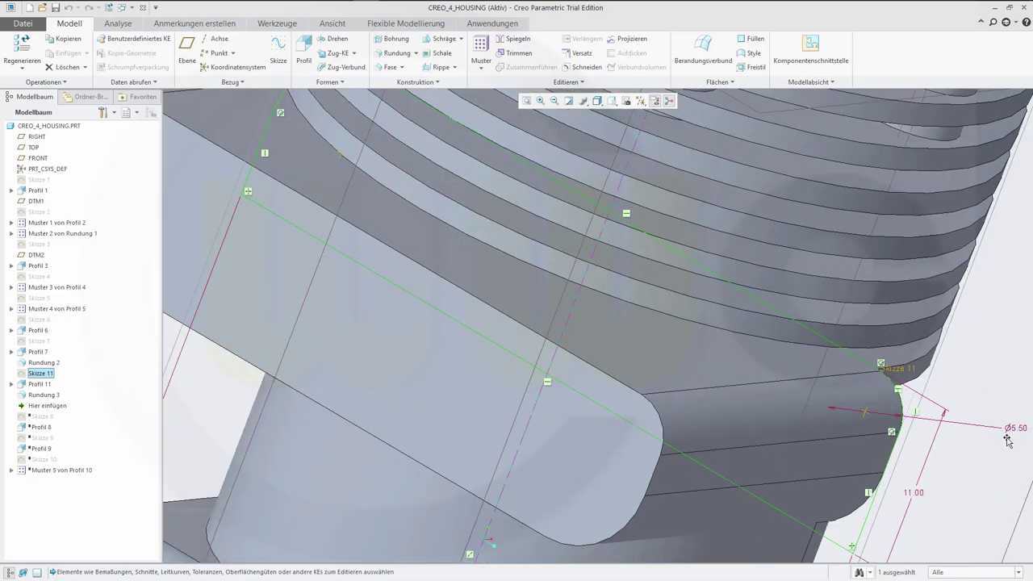
{"action": "scroll", "coordinate": [1008, 440], "scroll_direction": "down", "scroll_amount": 2}
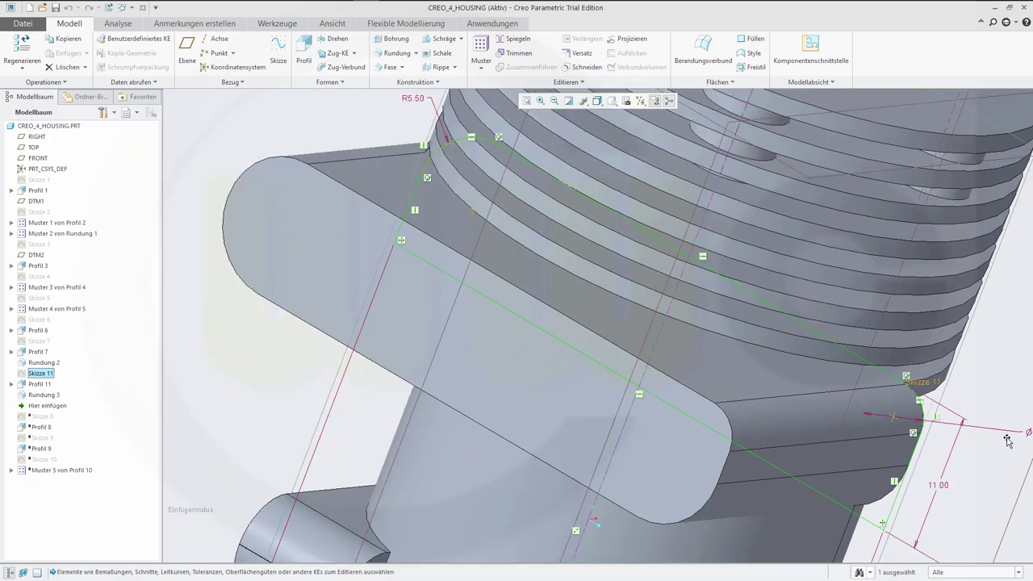
{"action": "scroll", "coordinate": [1003, 441], "scroll_direction": "up", "scroll_amount": 2}
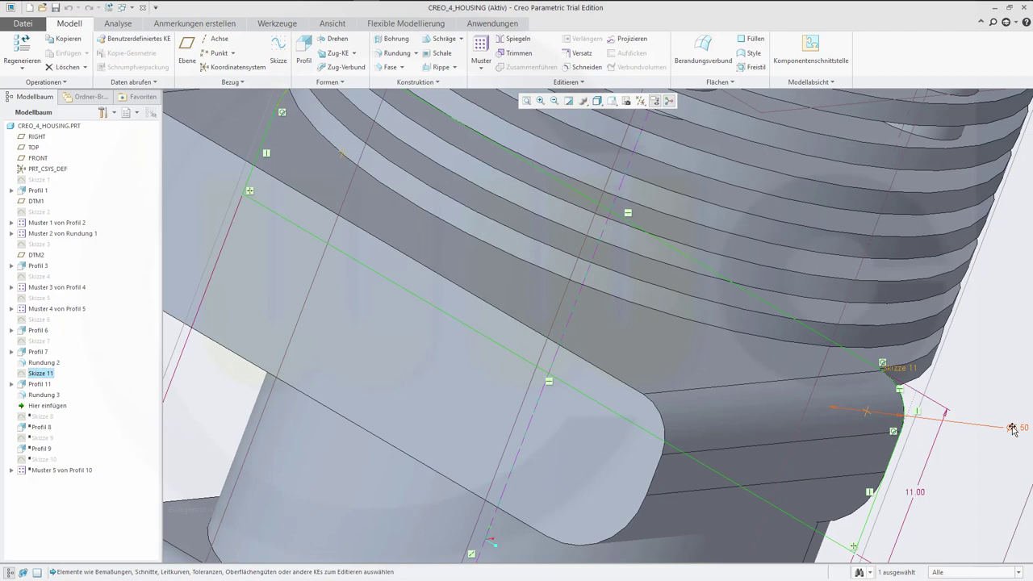
{"action": "double_click", "coordinate": [1014, 430]}
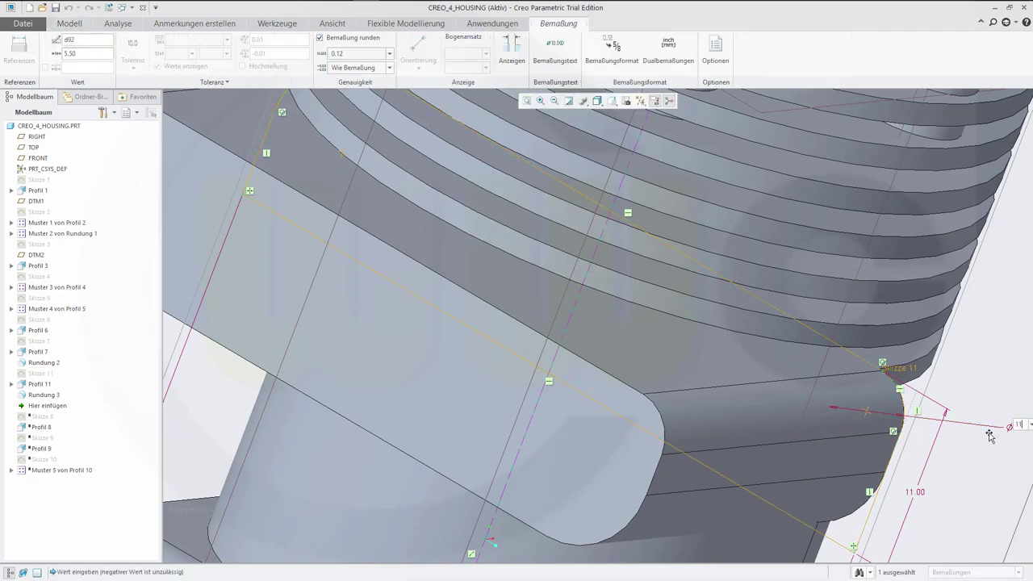
{"action": "key", "text": "Return"}
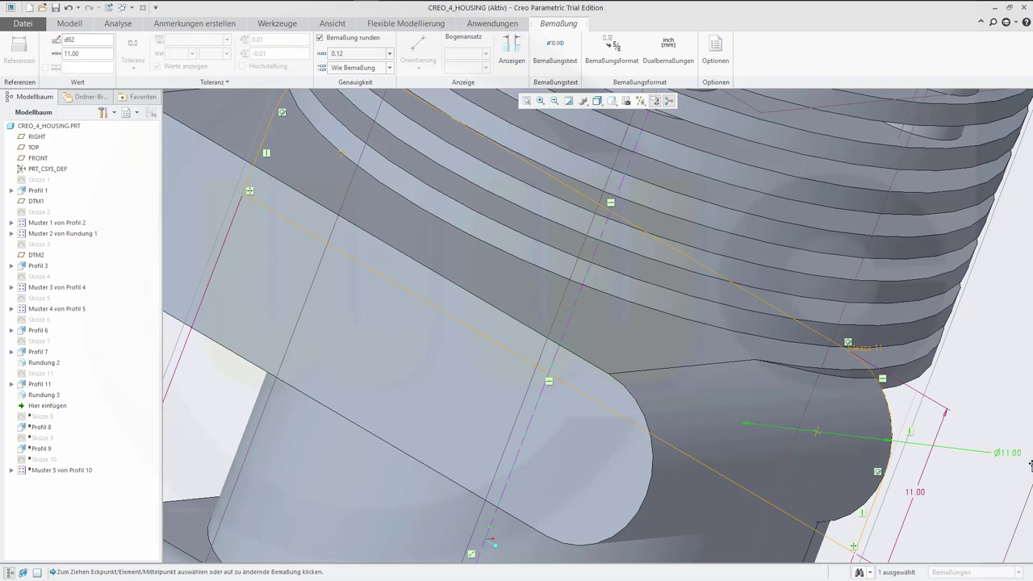
{"action": "middle_click_drag", "start_coordinate": [482, 205], "coordinate": [531, 267]}
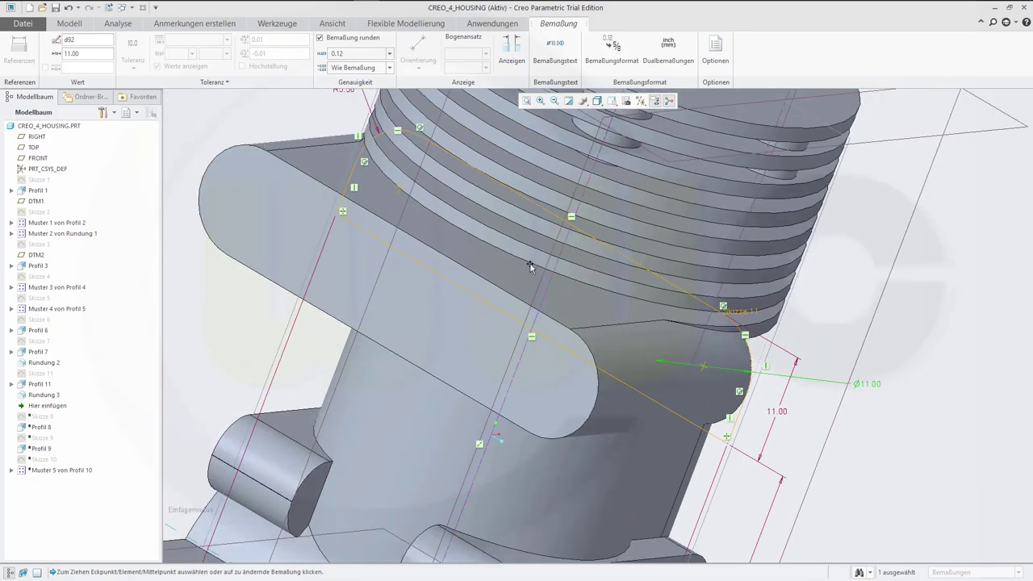
{"action": "mouse_move", "coordinate": [495, 323]}
{"action": "middle_mouse_down"}
{"action": "mouse_move", "coordinate": [532, 329]}
{"action": "mouse_move", "coordinate": [480, 309]}
{"action": "middle_mouse_up"}
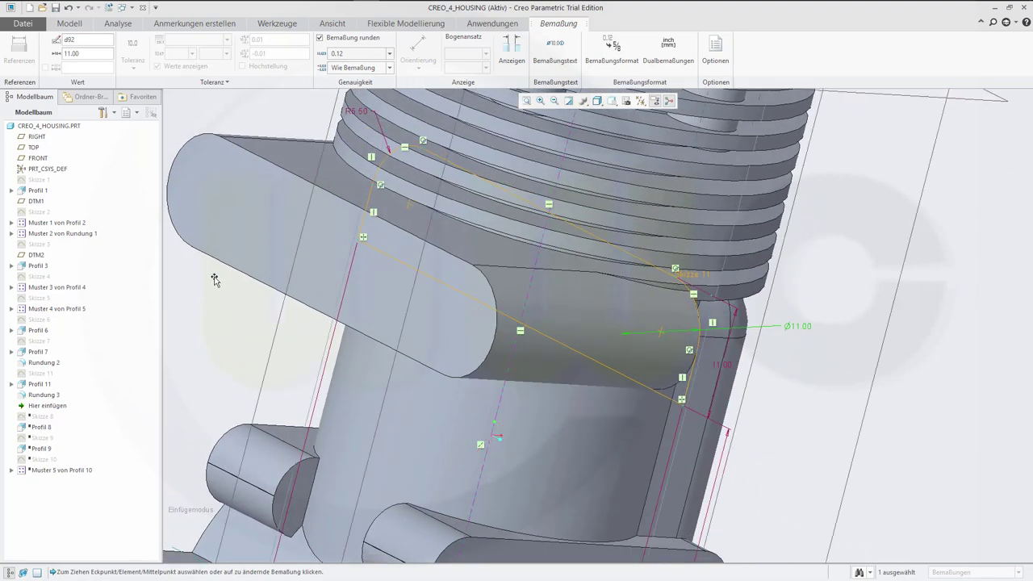
{"action": "middle_click", "coordinate": [218, 309]}
{"action": "middle_click_drag", "start_coordinate": [507, 347], "coordinate": [466, 344]}
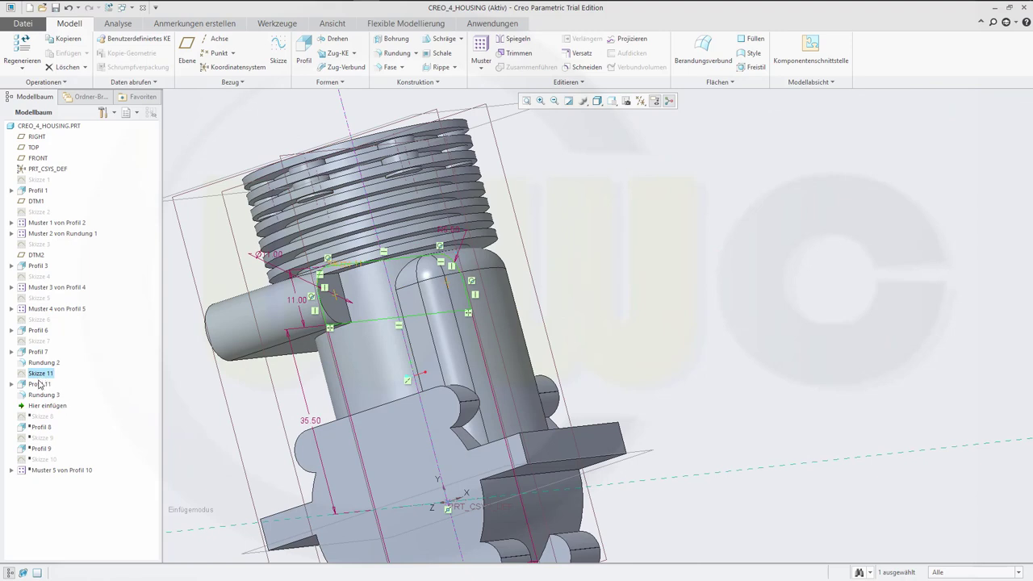
Move the feature insertion point to the end of the model tree, below Muster 5 von Profil 10
{"action": "left_click_drag", "start_coordinate": [39, 410], "coordinate": [64, 414]}
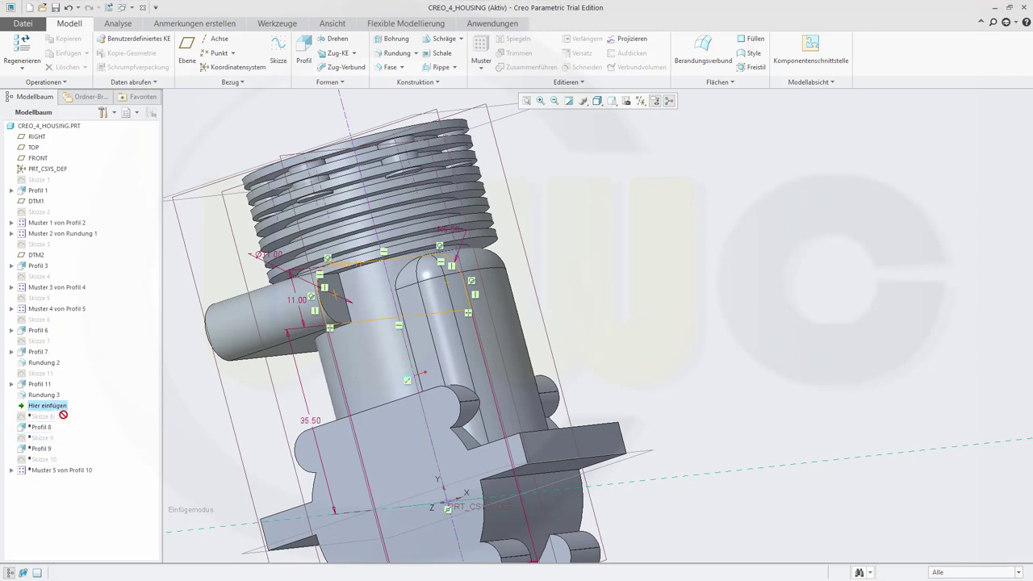
{"action": "right_click", "coordinate": [63, 406]}
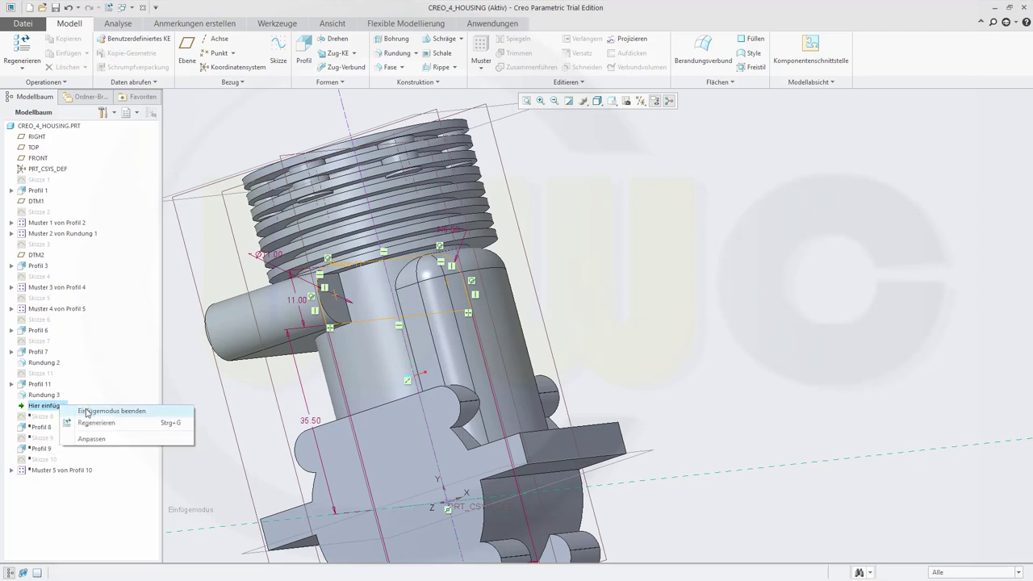
{"action": "left_click", "coordinate": [87, 412]}
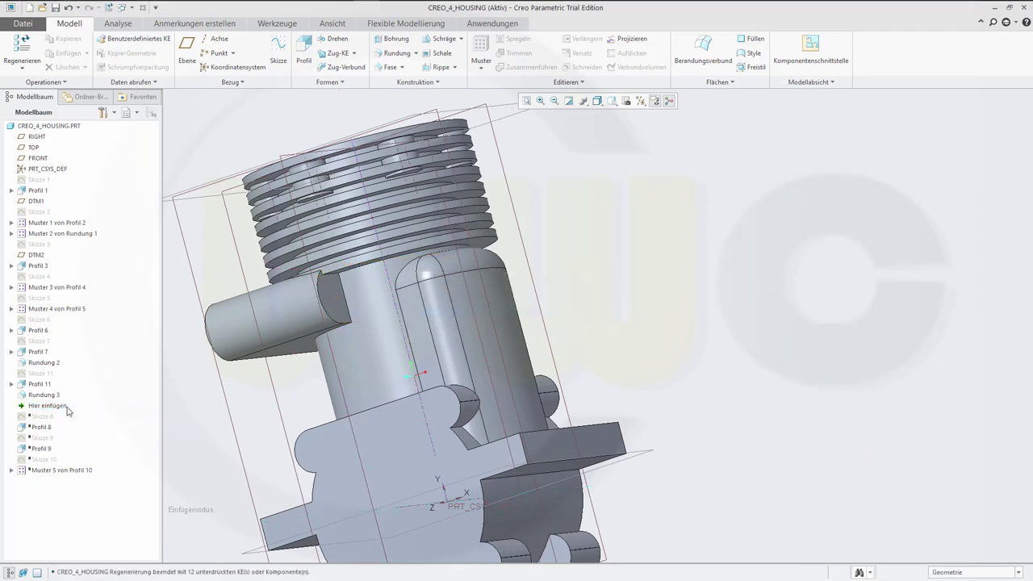
{"action": "left_click_drag", "start_coordinate": [67, 414], "coordinate": [71, 475]}
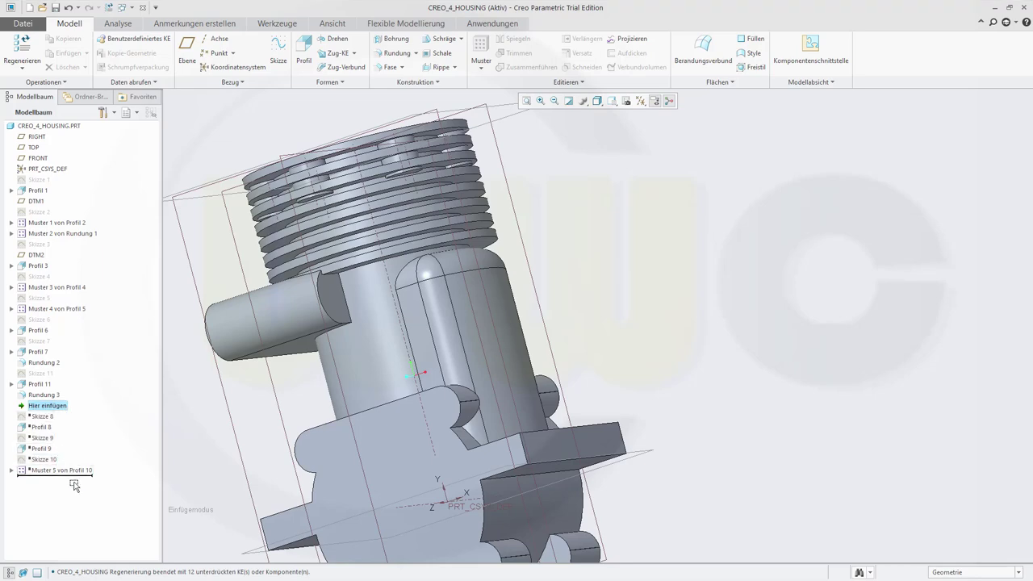
Start a sketch on the vertical datum plane parallel to the block's end face and draw a rectangle about 13 mm high below the block
{"action": "mouse_move", "coordinate": [699, 300]}
{"action": "middle_mouse_down"}
{"action": "mouse_move", "coordinate": [729, 283]}
{"action": "mouse_move", "coordinate": [614, 279]}
{"action": "mouse_move", "coordinate": [530, 328]}
{"action": "mouse_move", "coordinate": [298, 247]}
{"action": "mouse_move", "coordinate": [293, 200]}
{"action": "mouse_move", "coordinate": [327, 294]}
{"action": "mouse_move", "coordinate": [313, 276]}
{"action": "mouse_move", "coordinate": [240, 299]}
{"action": "mouse_move", "coordinate": [222, 318]}
{"action": "mouse_move", "coordinate": [277, 296]}
{"action": "middle_mouse_up"}
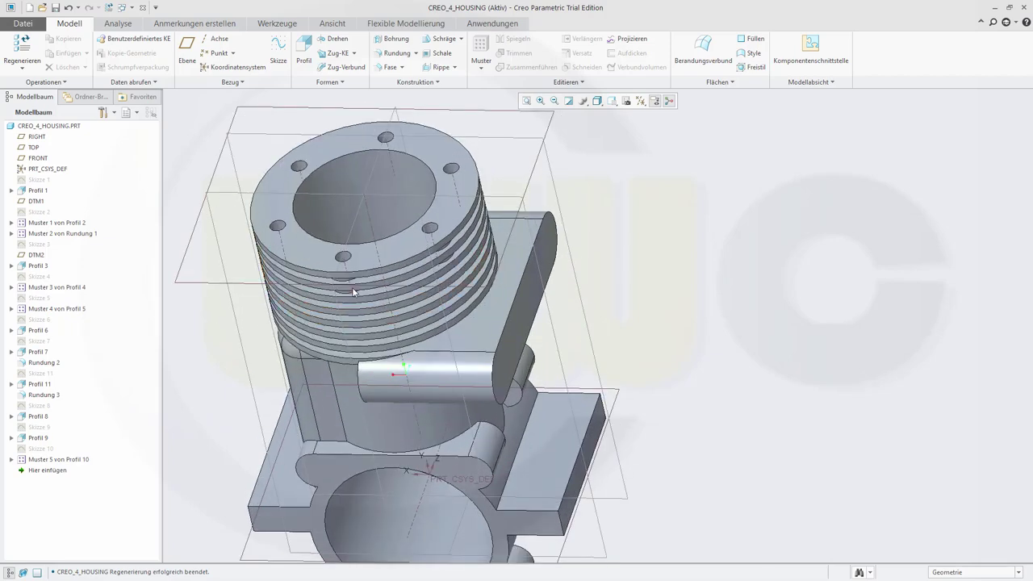
{"action": "middle_click_drag", "start_coordinate": [384, 320], "coordinate": [546, 280]}
{"action": "scroll", "coordinate": [753, 296], "scroll_direction": "down", "scroll_amount": 2}
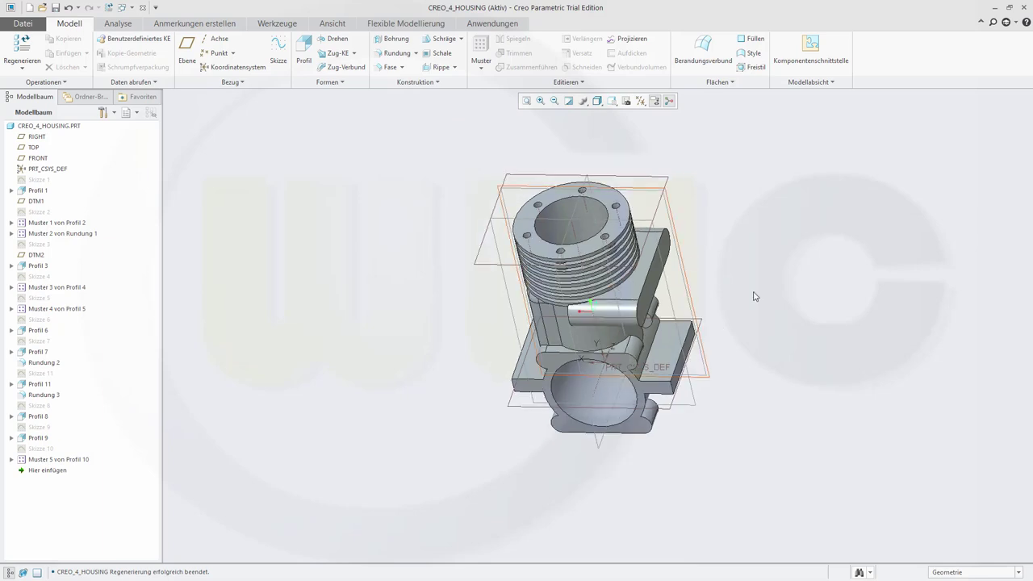
{"action": "middle_click_drag", "start_coordinate": [752, 307], "coordinate": [657, 300], "text": "shift"}
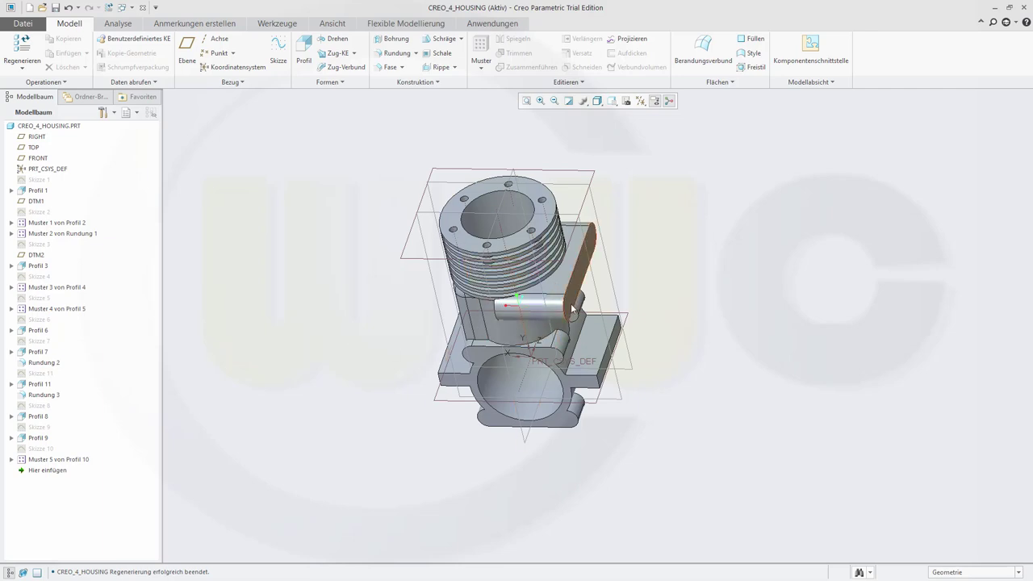
{"action": "left_click", "coordinate": [279, 52]}
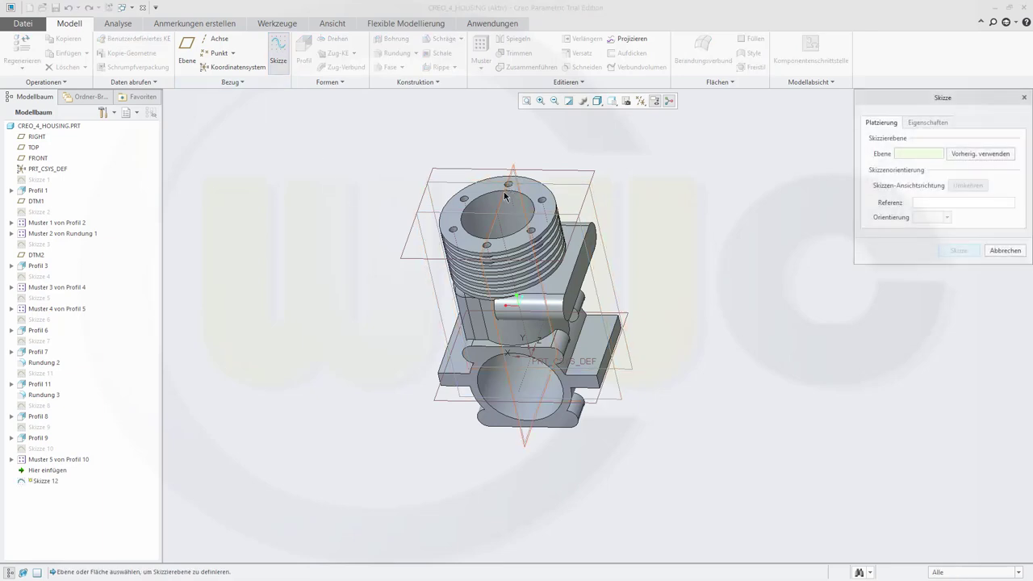
{"action": "left_click", "coordinate": [617, 282]}
{"action": "left_click", "coordinate": [958, 251]}
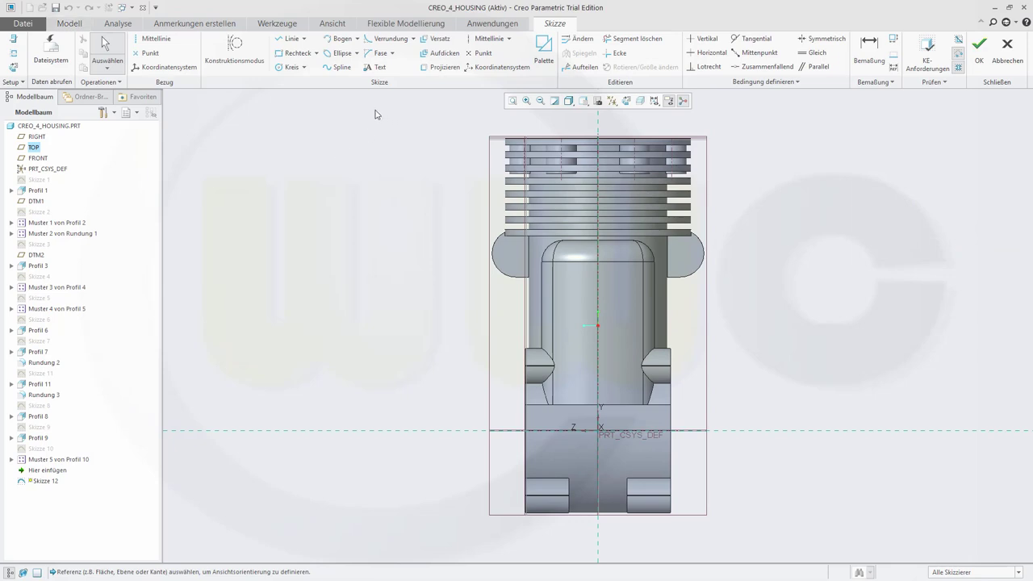
{"action": "left_click", "coordinate": [284, 53]}
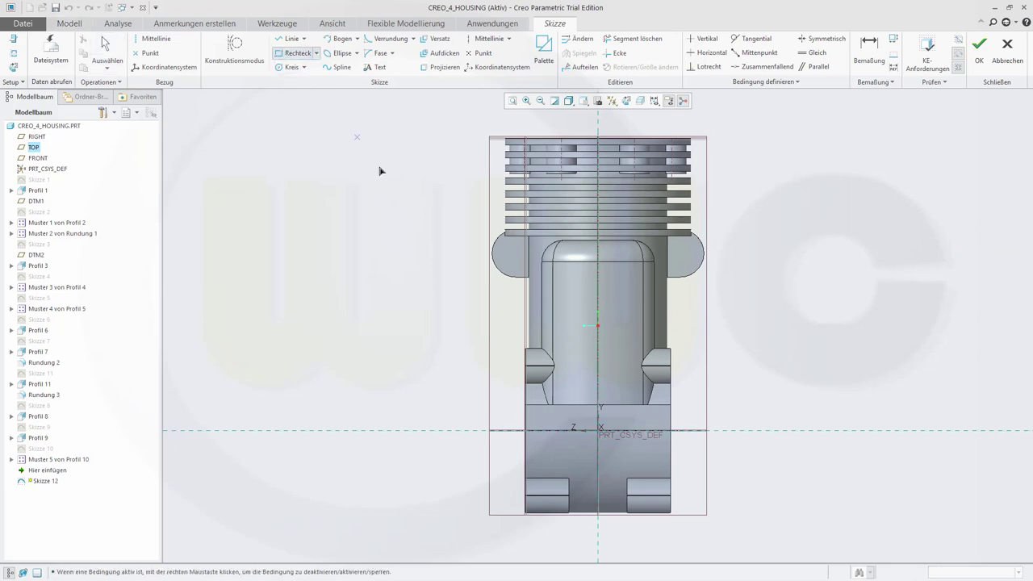
{"action": "left_click", "coordinate": [472, 277]}
{"action": "left_click", "coordinate": [742, 334]}
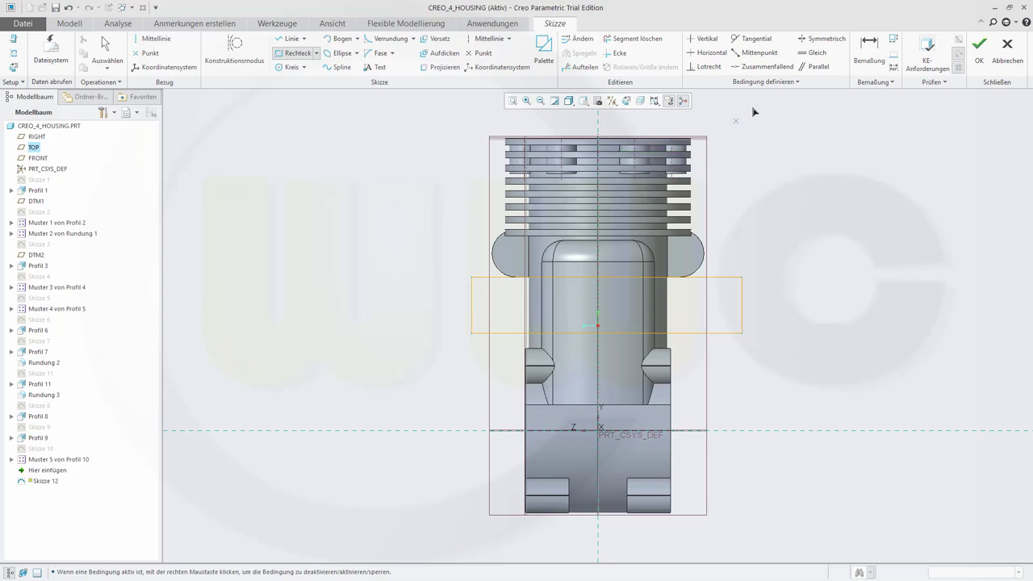
Dimension the rectangle with a height of 8 mm and a width of 26 mm
{"action": "left_click", "coordinate": [868, 50]}
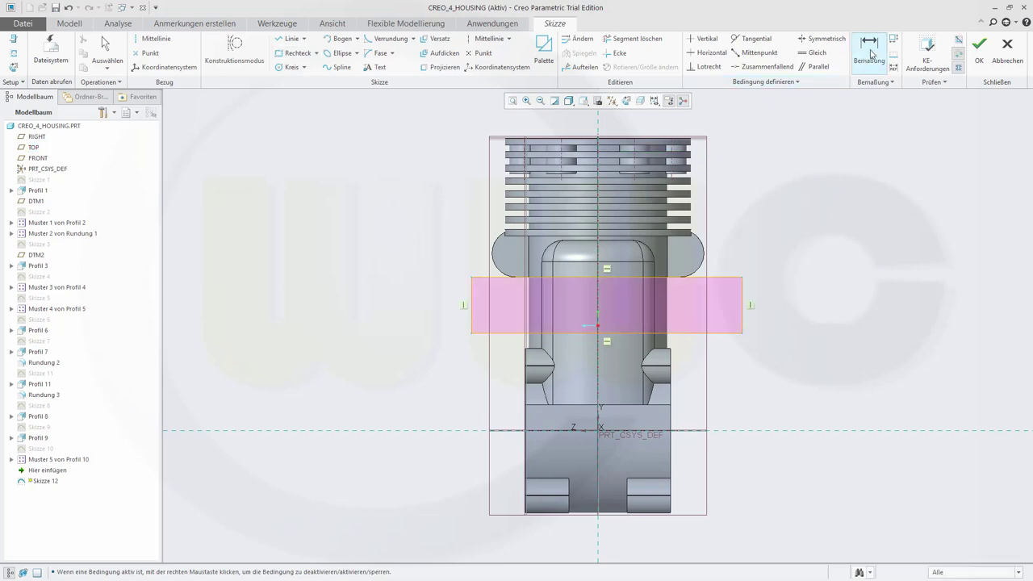
{"action": "left_click", "coordinate": [485, 278]}
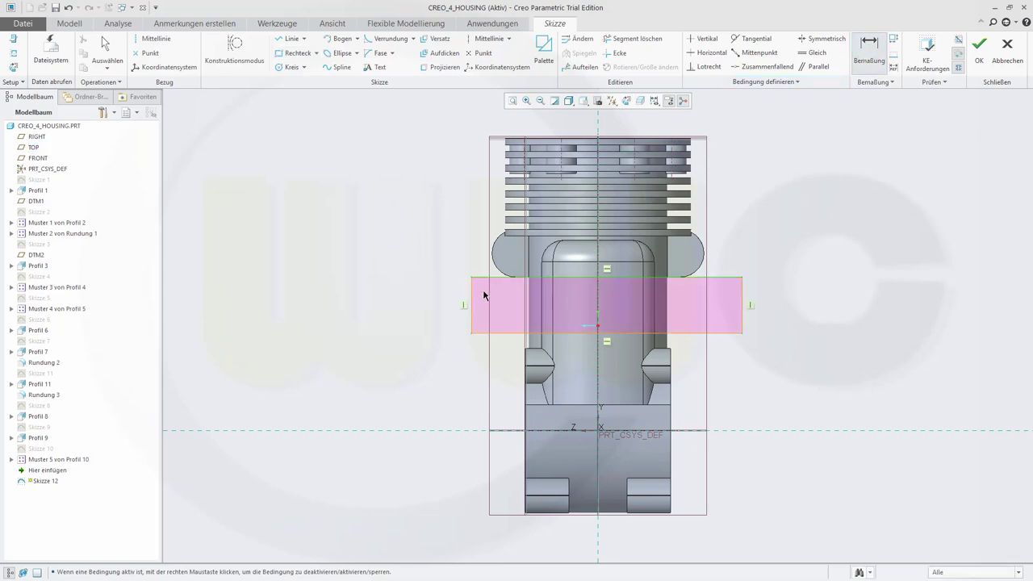
{"action": "left_click", "coordinate": [483, 335]}
{"action": "middle_click", "coordinate": [442, 301]}
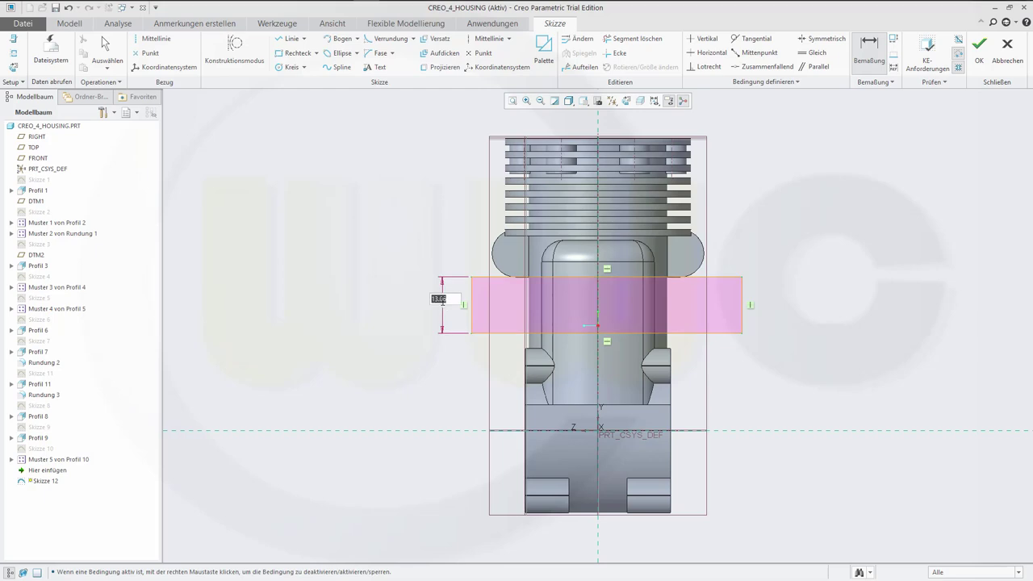
{"action": "type", "text": "8"}
{"action": "key", "text": "Return"}
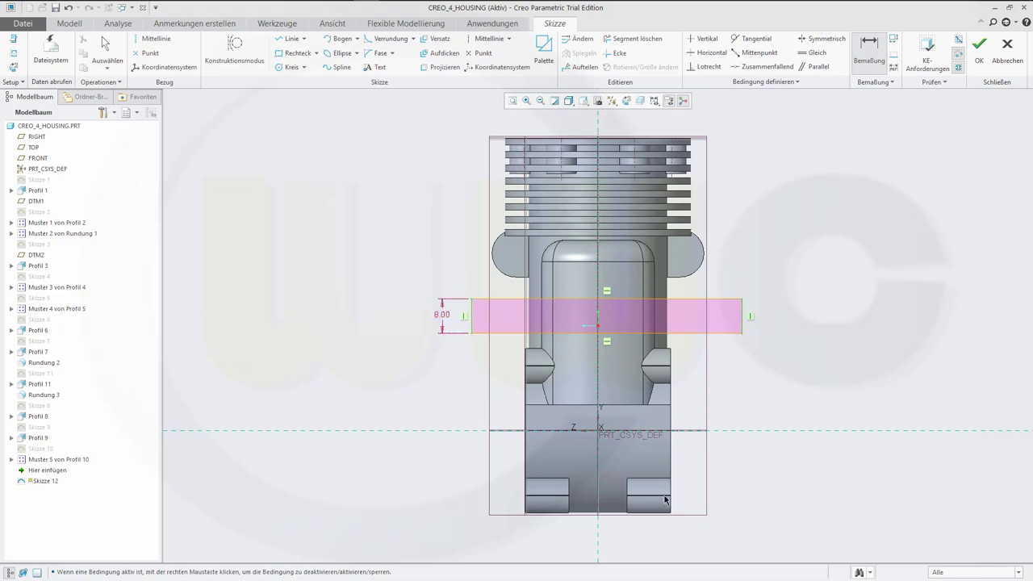
{"action": "middle_click", "coordinate": [633, 543]}
{"action": "type", "text": "4"}
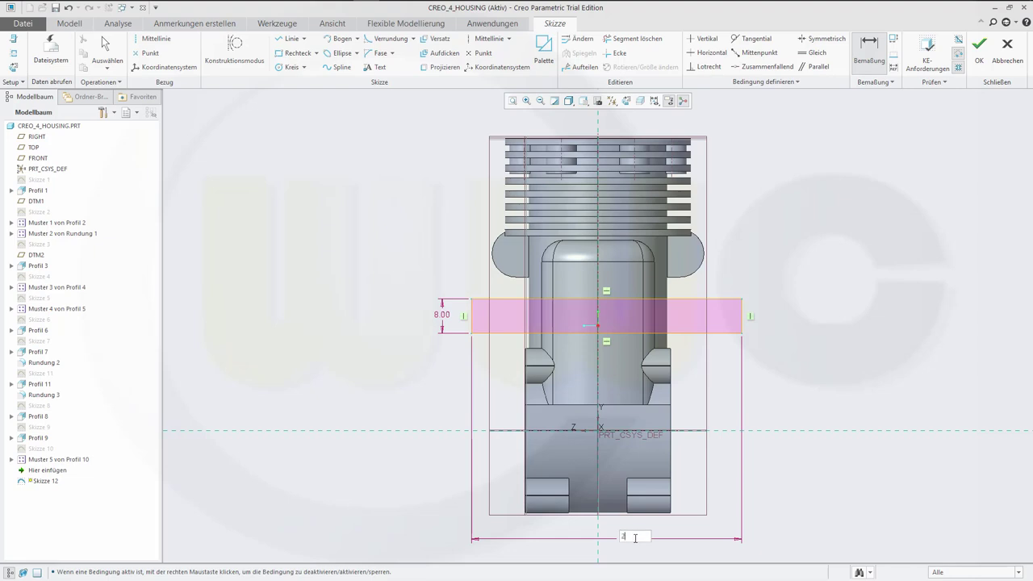
{"action": "type", "text": "6"}
{"action": "key", "text": "Return"}
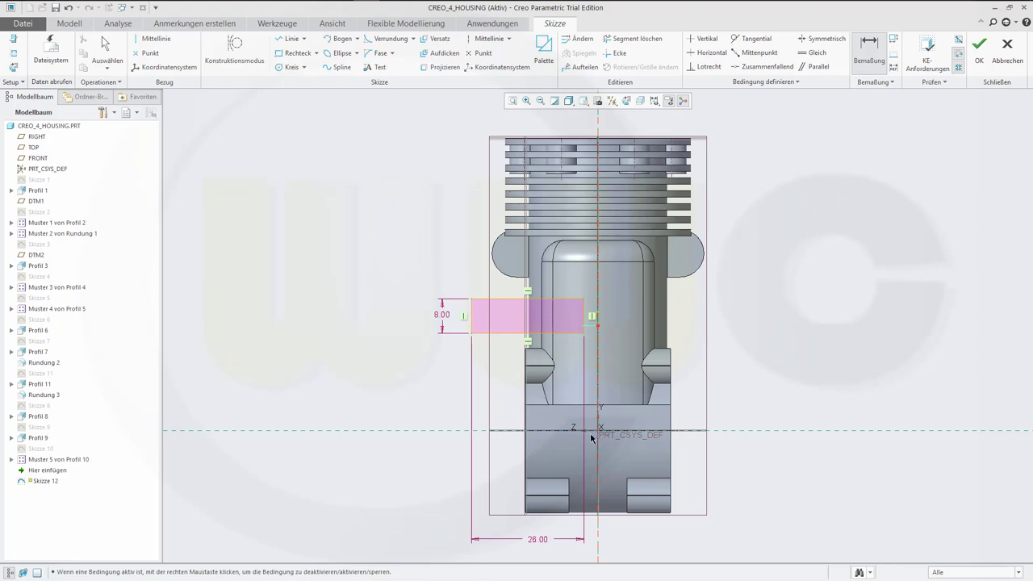
Draw a vertical centerline through the origin and make the rectangle's two upper corners symmetric about it
{"action": "left_click", "coordinate": [488, 39]}
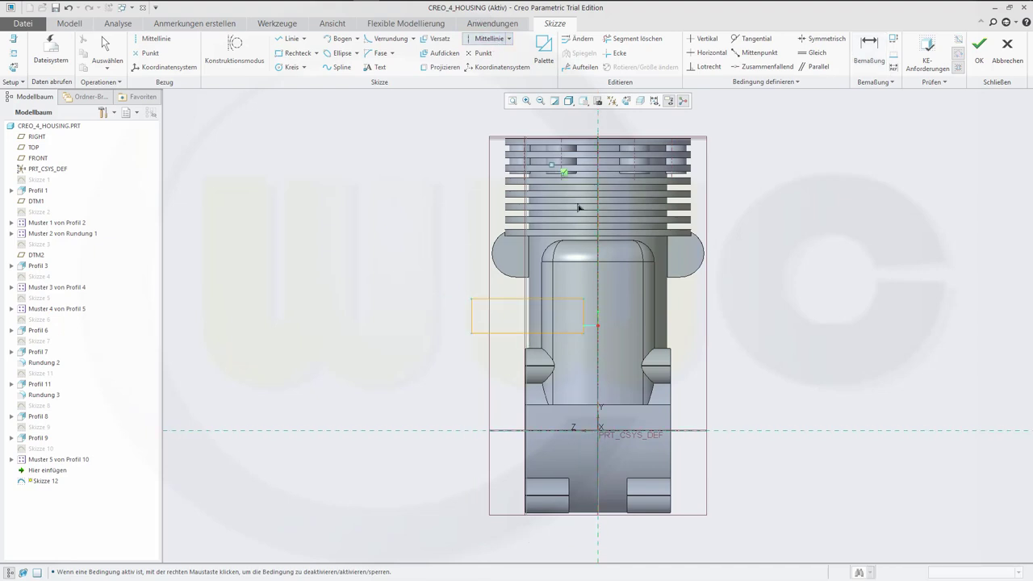
{"action": "left_click", "coordinate": [599, 434]}
{"action": "left_click", "coordinate": [598, 134]}
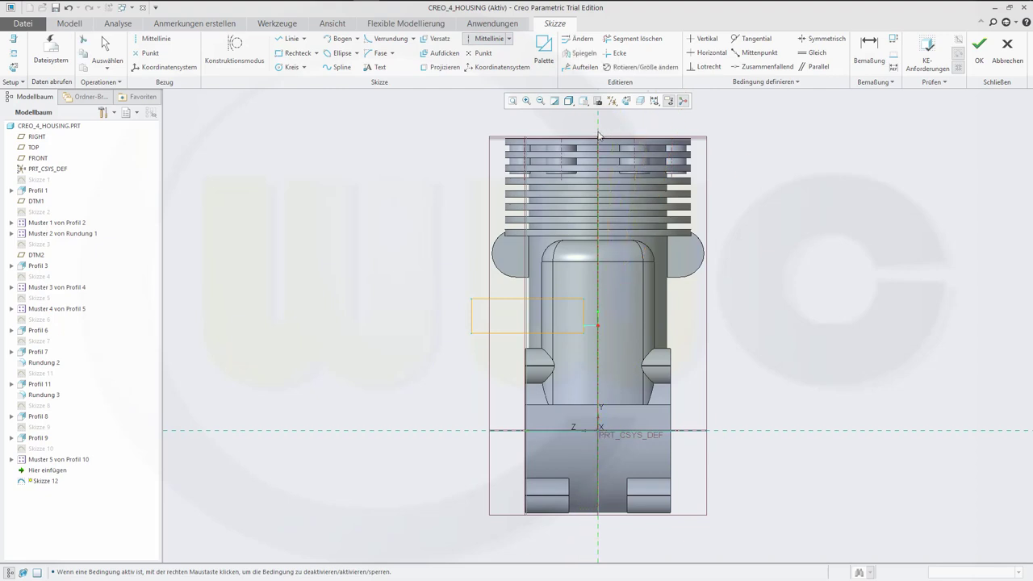
{"action": "left_click", "coordinate": [822, 38]}
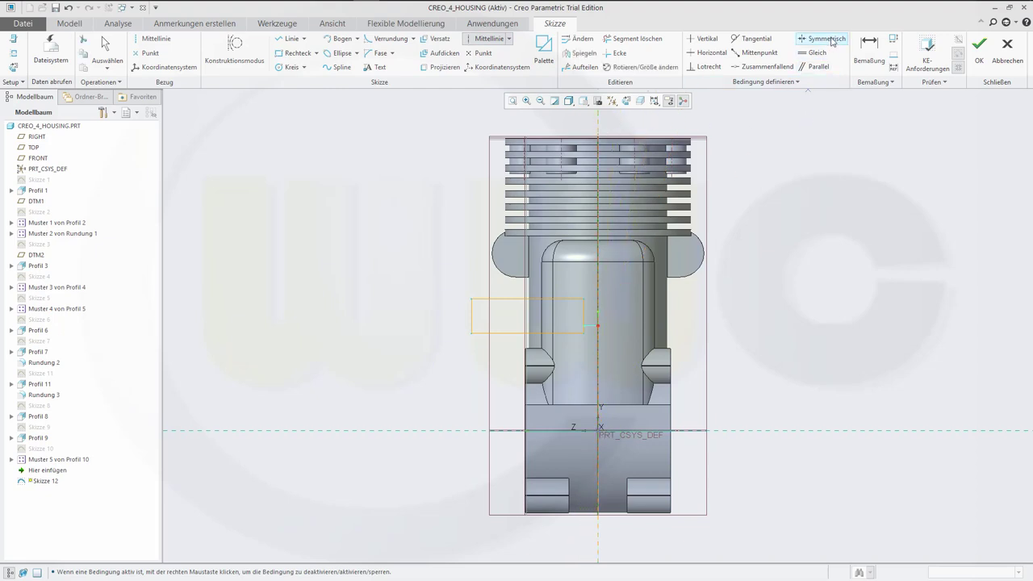
{"action": "left_click", "coordinate": [479, 307]}
{"action": "left_click", "coordinate": [584, 300]}
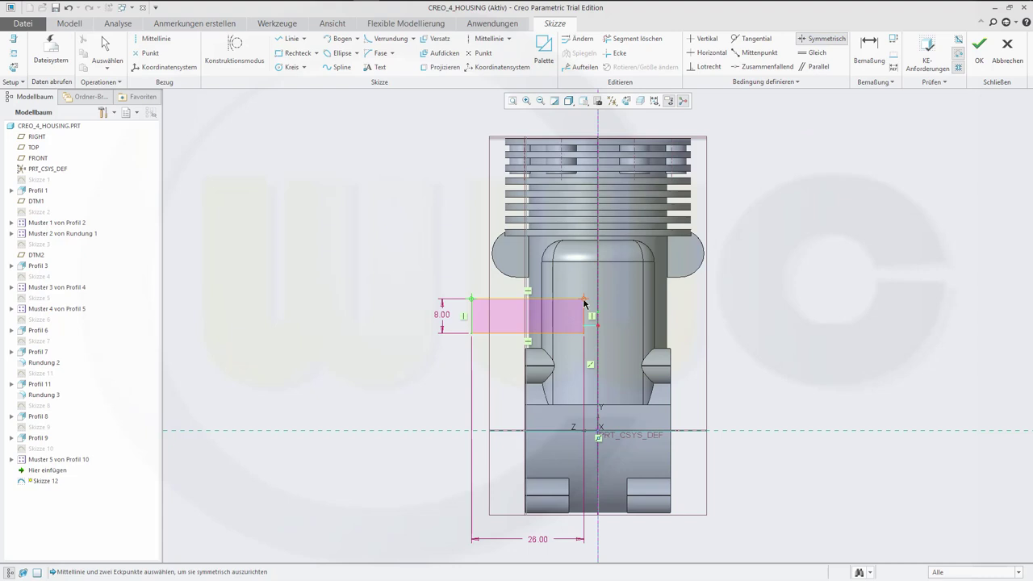
{"action": "left_click", "coordinate": [599, 155]}
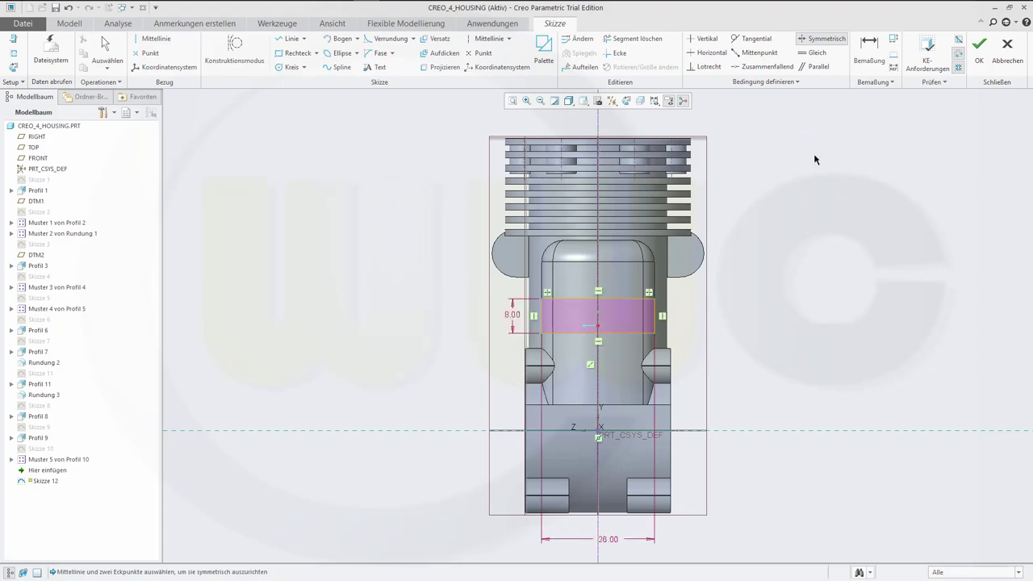
{"action": "left_click", "coordinate": [867, 50]}
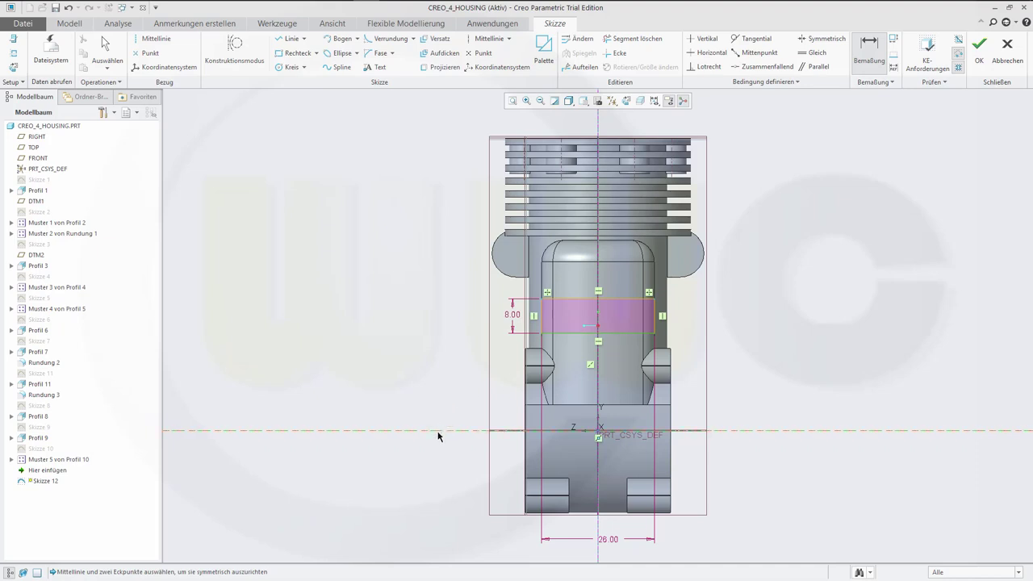
{"action": "middle_click", "coordinate": [798, 358]}
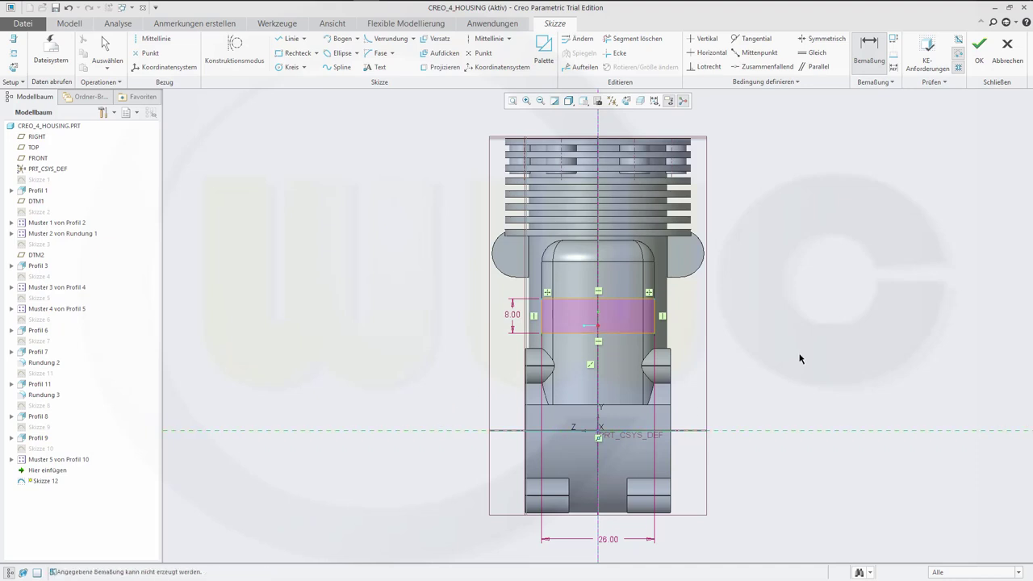
{"action": "middle_click", "coordinate": [787, 355]}
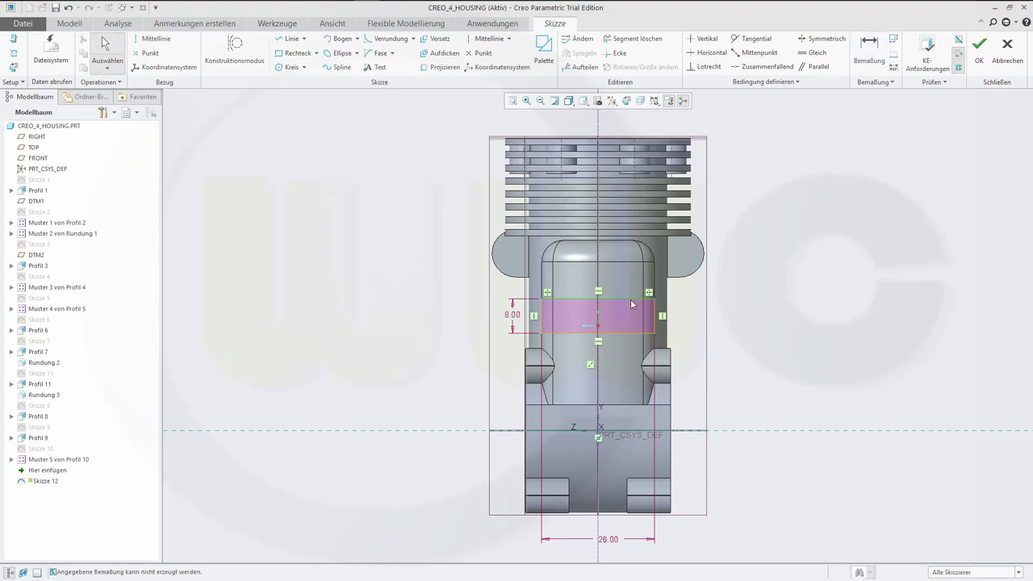
Dimension the rectangle's upper edge 37 mm above the horizontal reference through the origin
{"action": "left_click", "coordinate": [869, 49]}
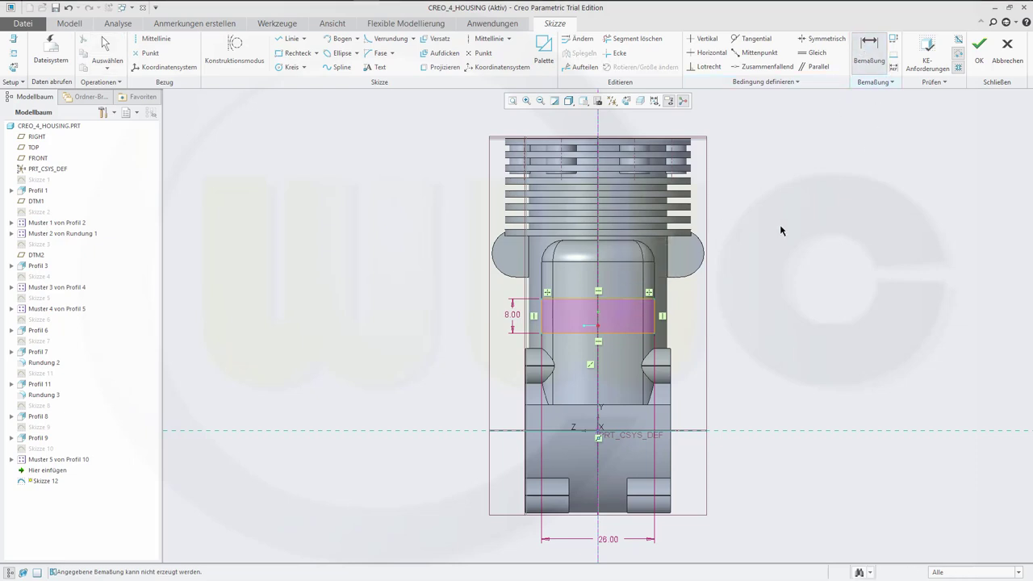
{"action": "left_click", "coordinate": [627, 298]}
{"action": "left_click", "coordinate": [743, 431]}
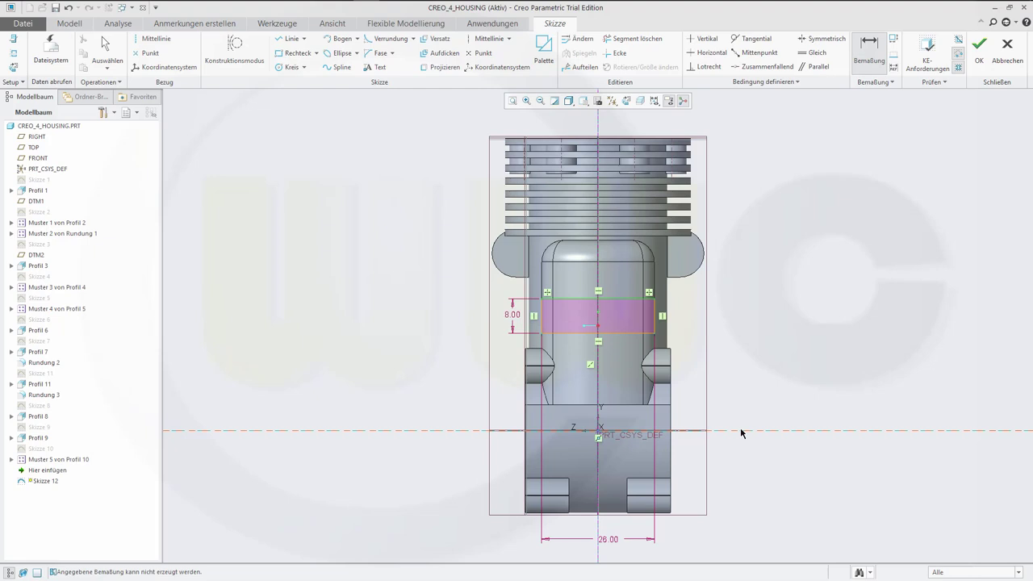
{"action": "middle_click", "coordinate": [752, 387]}
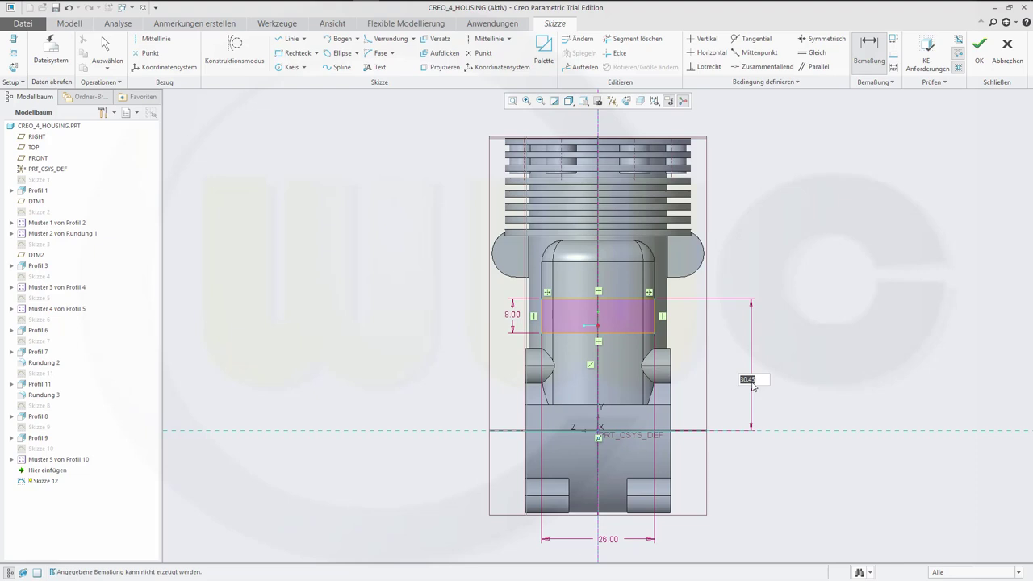
{"action": "type", "text": "37"}
{"action": "key", "text": "Return"}
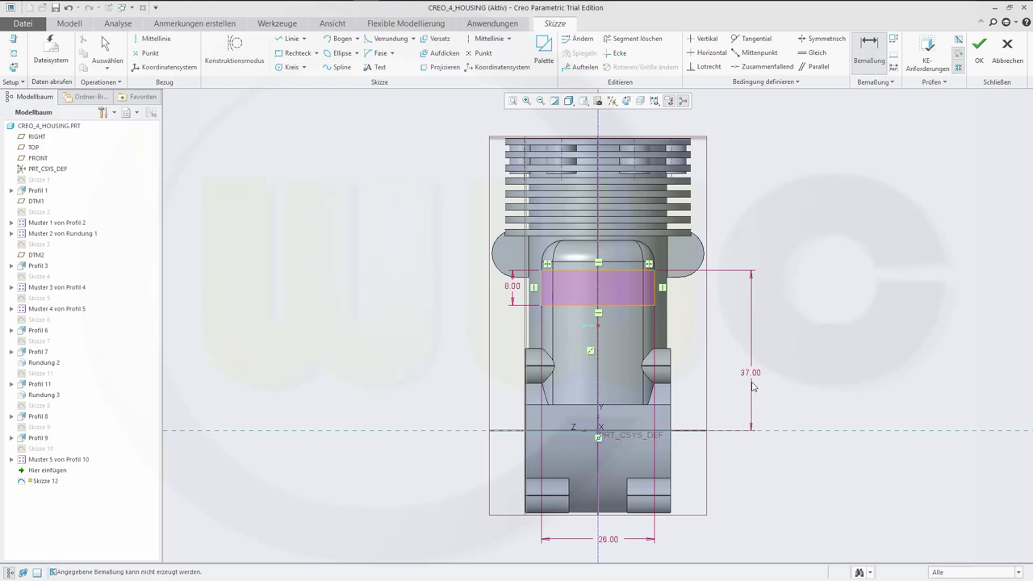
Set the distance between the rectangle's upper edge and the horizontal reference to 46.5 mm
{"action": "double_click", "coordinate": [751, 373]}
{"action": "type", "text": "46.5"}
{"action": "key", "text": "Return"}
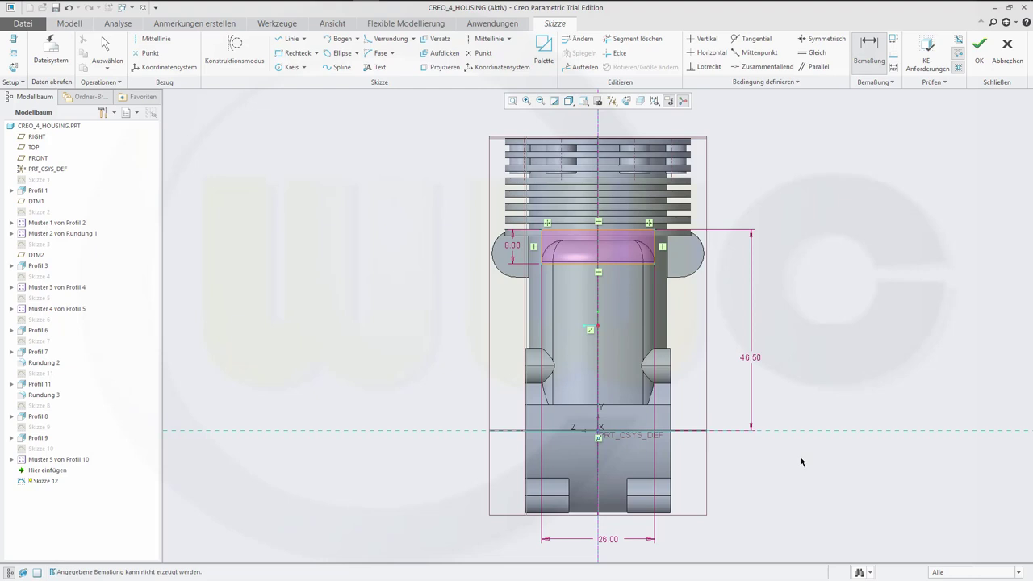
Set the distance from the rectangle's upper edge to the horizontal reference to 45 mm and finish the sketch
{"action": "double_click", "coordinate": [746, 358]}
{"action": "type", "text": "45"}
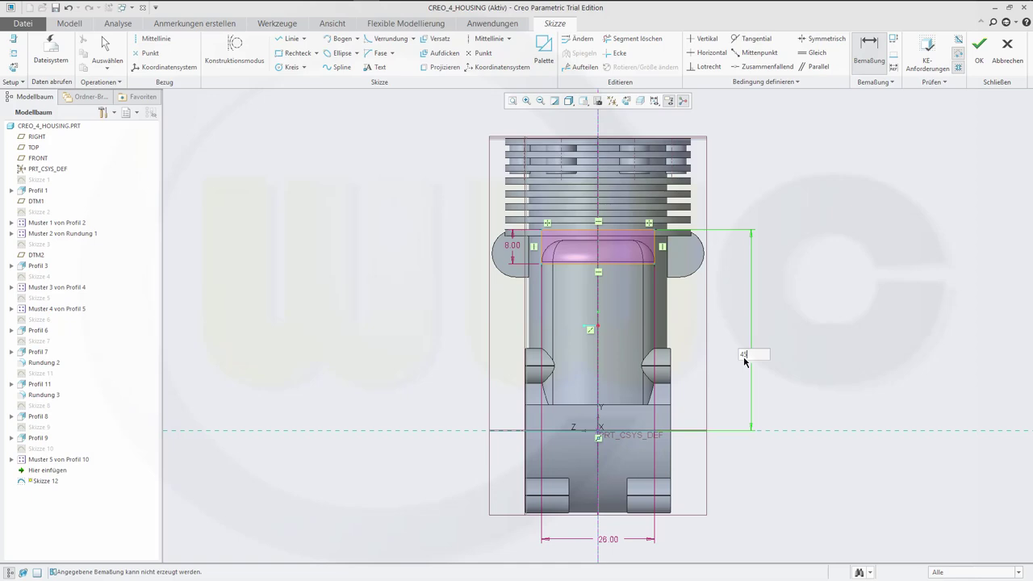
{"action": "key", "text": "Return"}
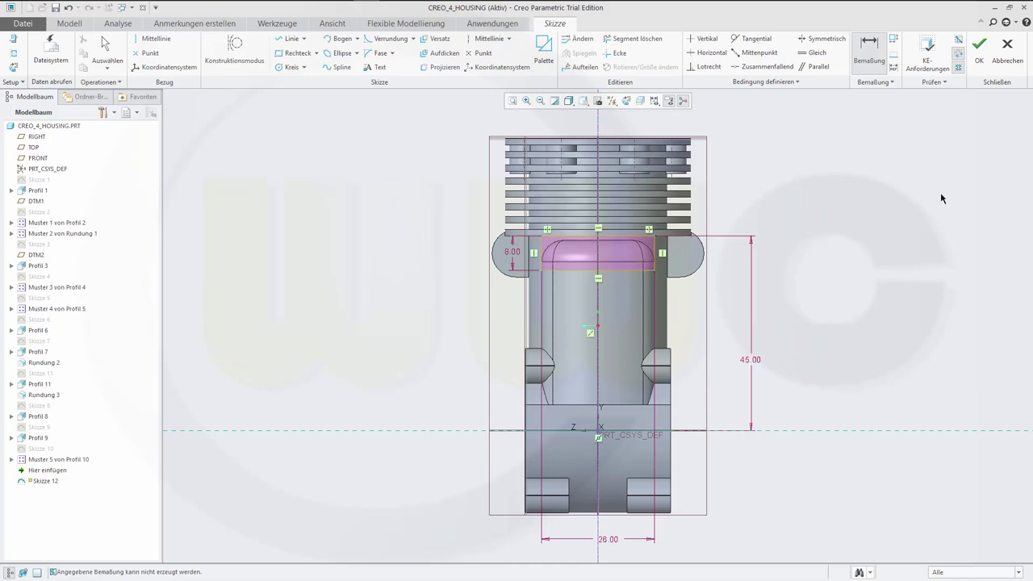
{"action": "left_click", "coordinate": [979, 50]}
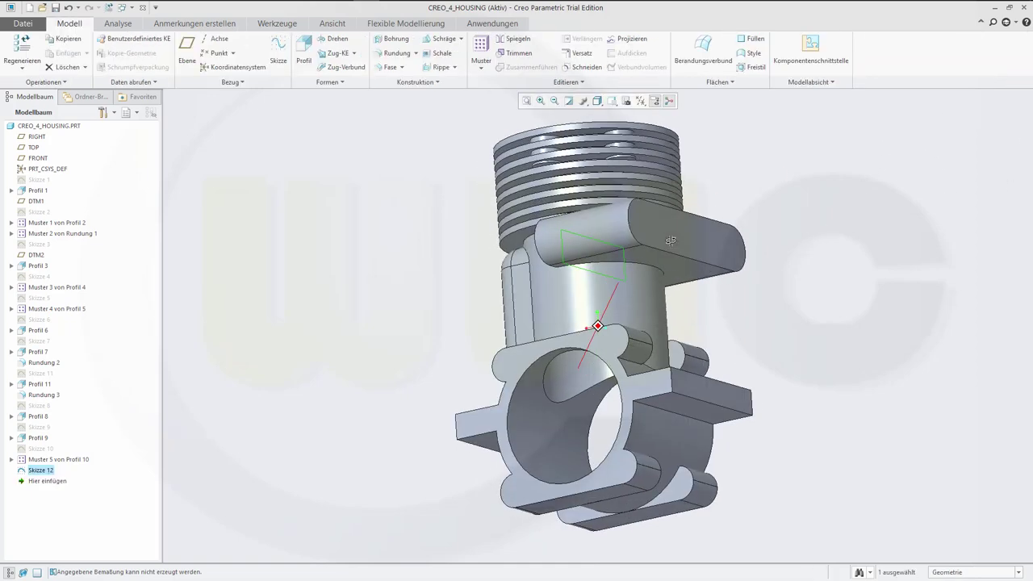
Extrude the rectangle sketch 29.03 mm as a material-removing cut, with the direction reversed so it runs through the rounded block
{"action": "left_click", "coordinate": [226, 233]}
{"action": "left_click", "coordinate": [306, 49]}
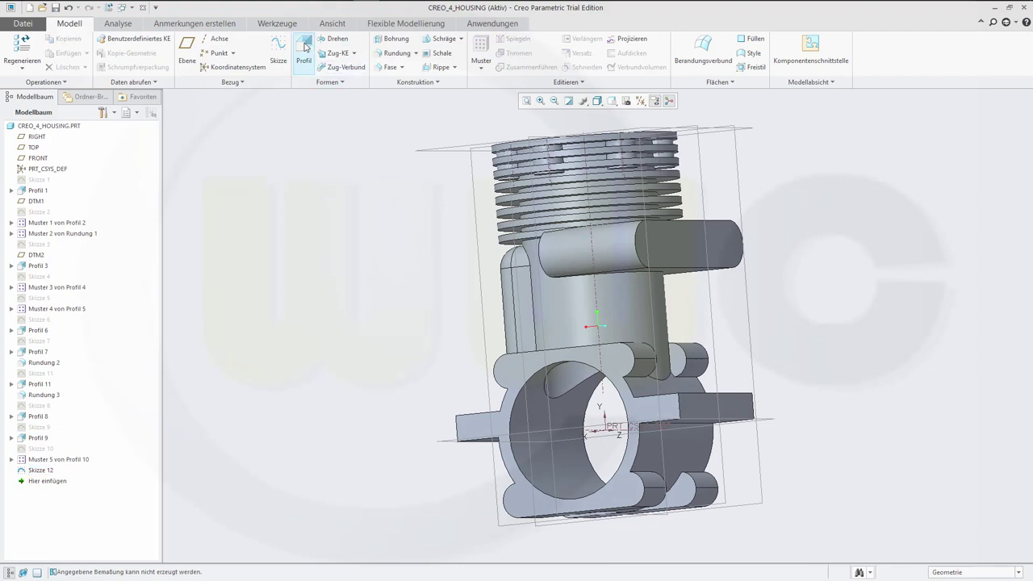
{"action": "middle_click_drag", "start_coordinate": [476, 278], "coordinate": [509, 291]}
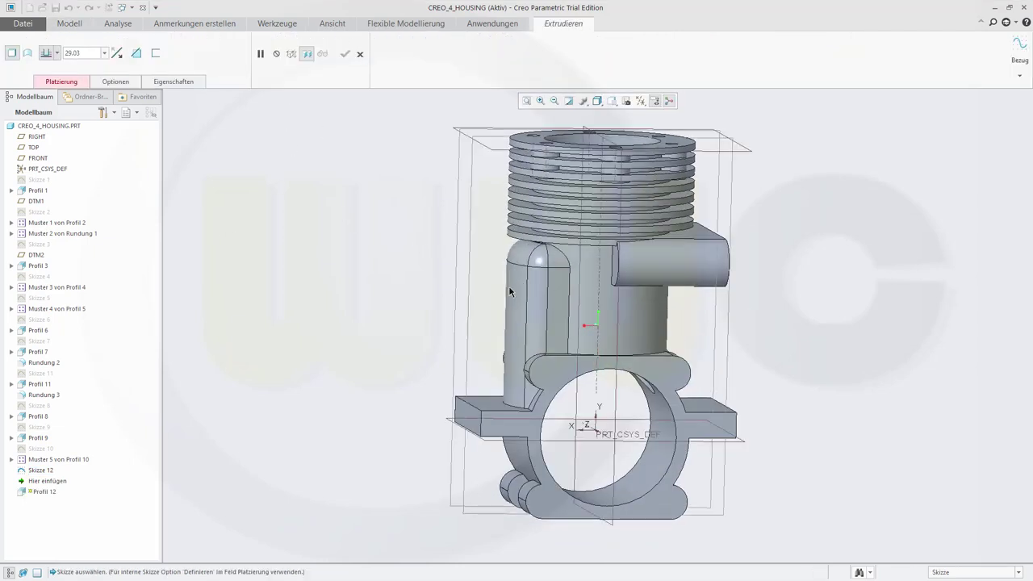
{"action": "left_click", "coordinate": [40, 470]}
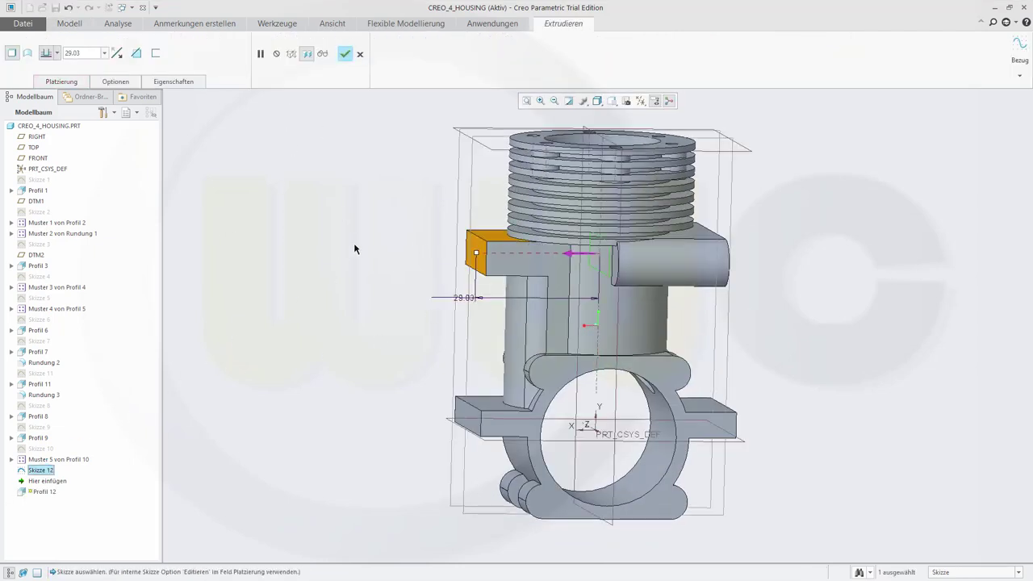
{"action": "left_click", "coordinate": [117, 54]}
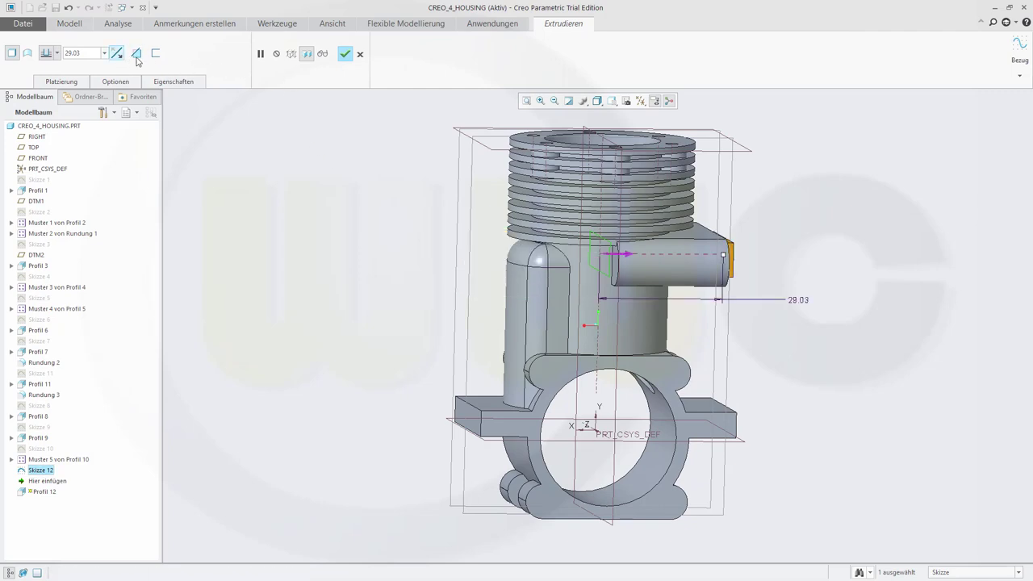
{"action": "left_click", "coordinate": [137, 53]}
{"action": "key", "text": "ctrl+d"}
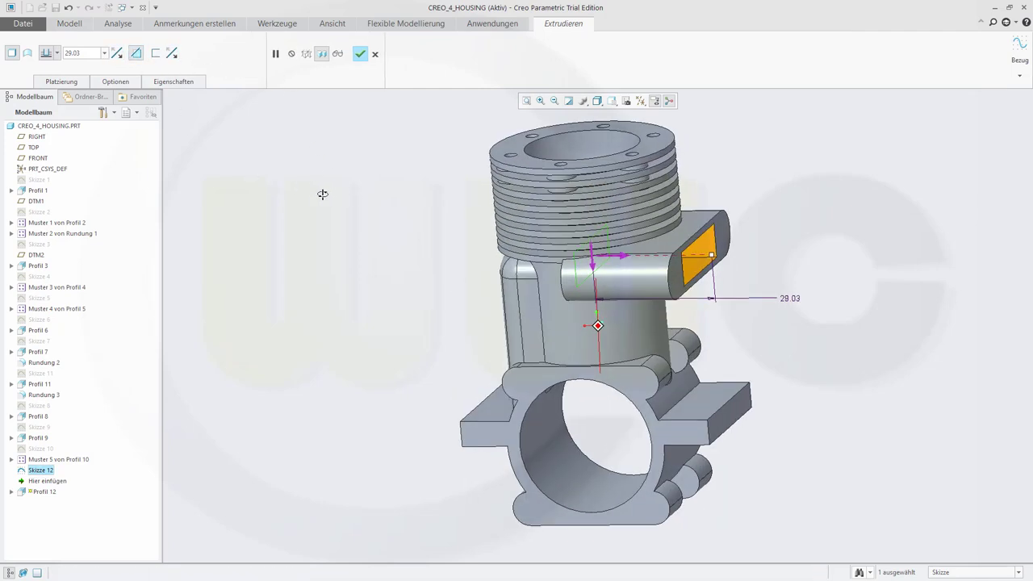
{"action": "left_click", "coordinate": [360, 53]}
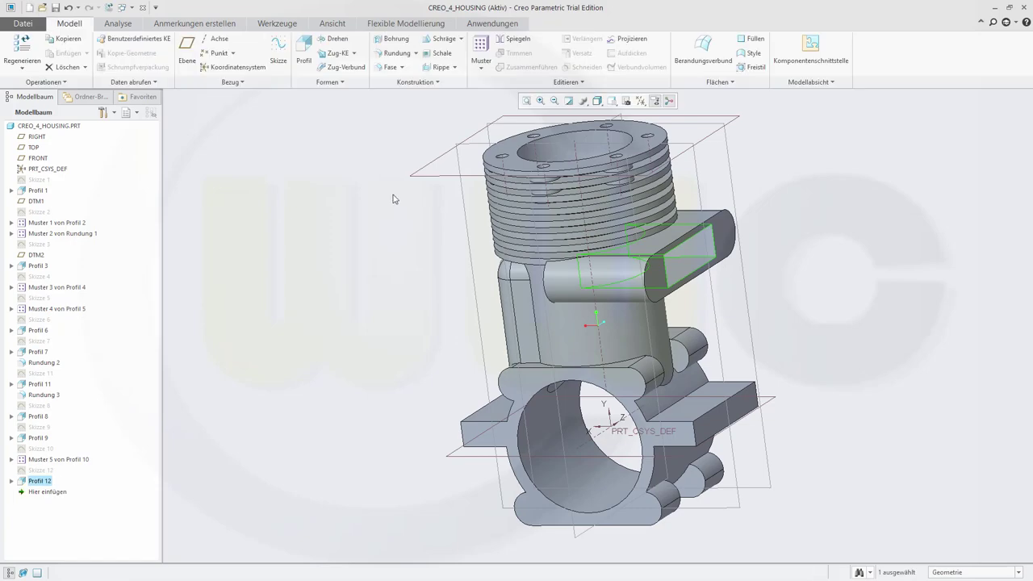
Create a datum plane offset 6 mm upward from the TOP plane
{"action": "middle_click_drag", "start_coordinate": [808, 254], "coordinate": [836, 257]}
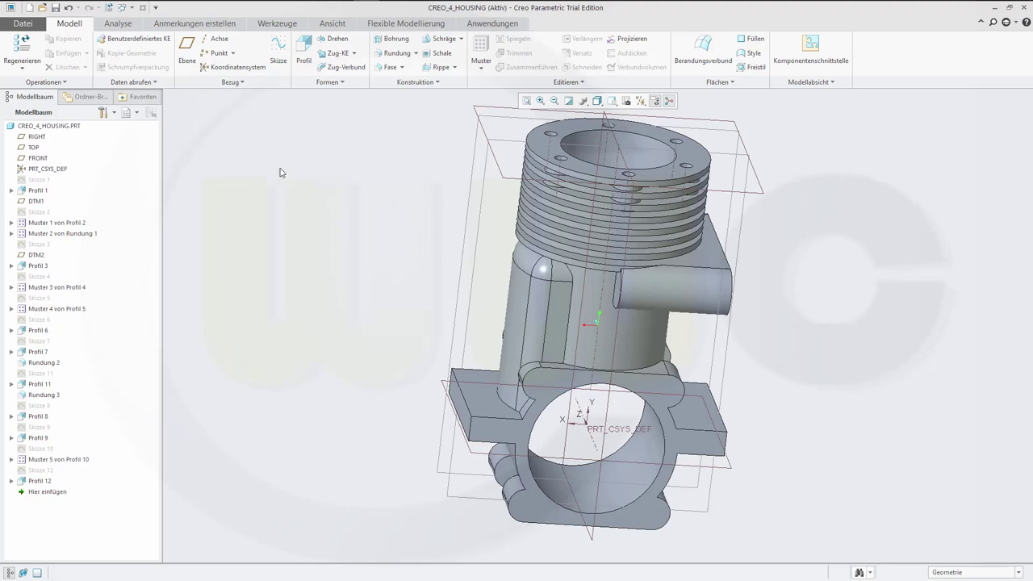
{"action": "left_click", "coordinate": [191, 48]}
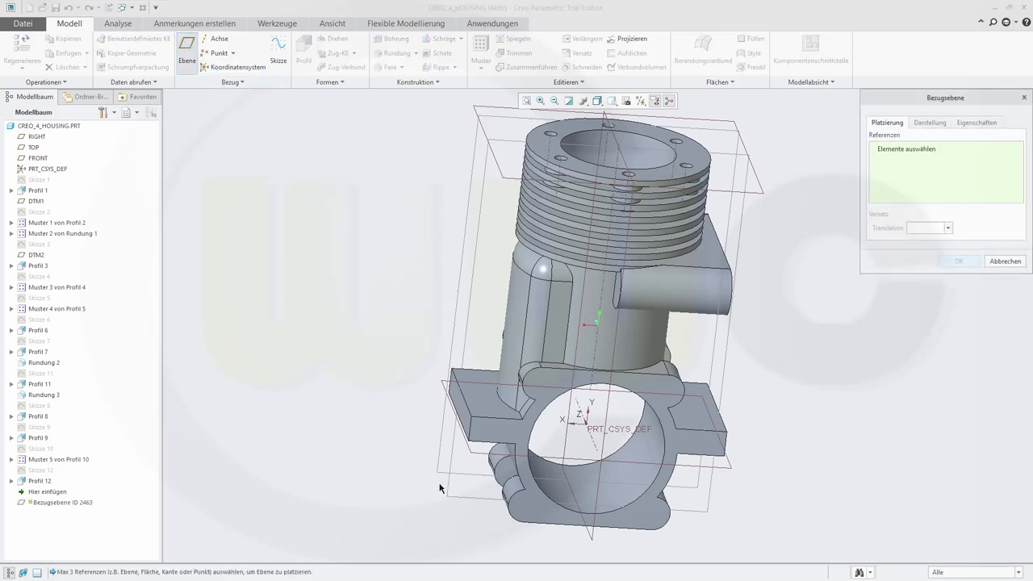
{"action": "left_click", "coordinate": [481, 458]}
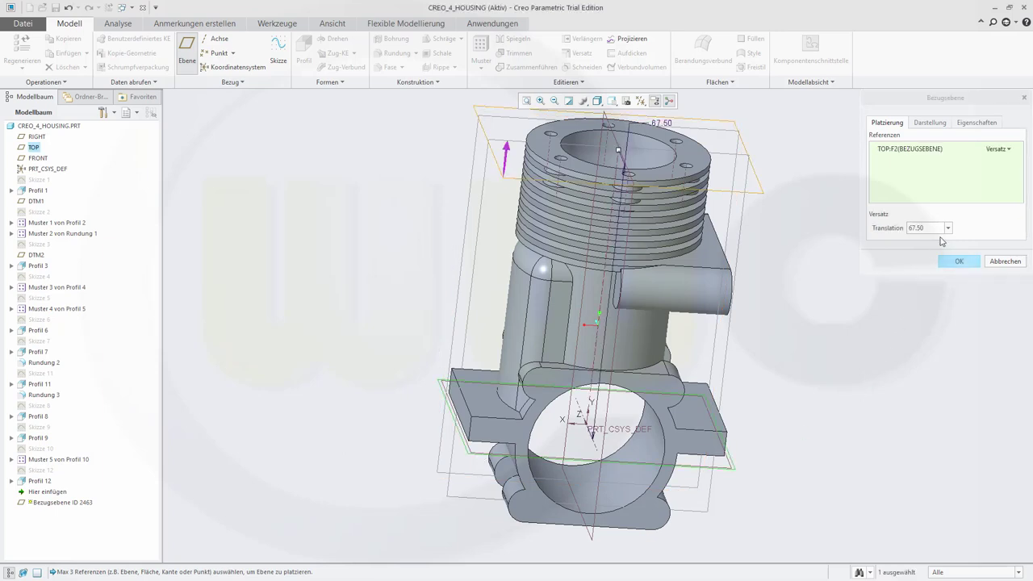
{"action": "double_click", "coordinate": [915, 226]}
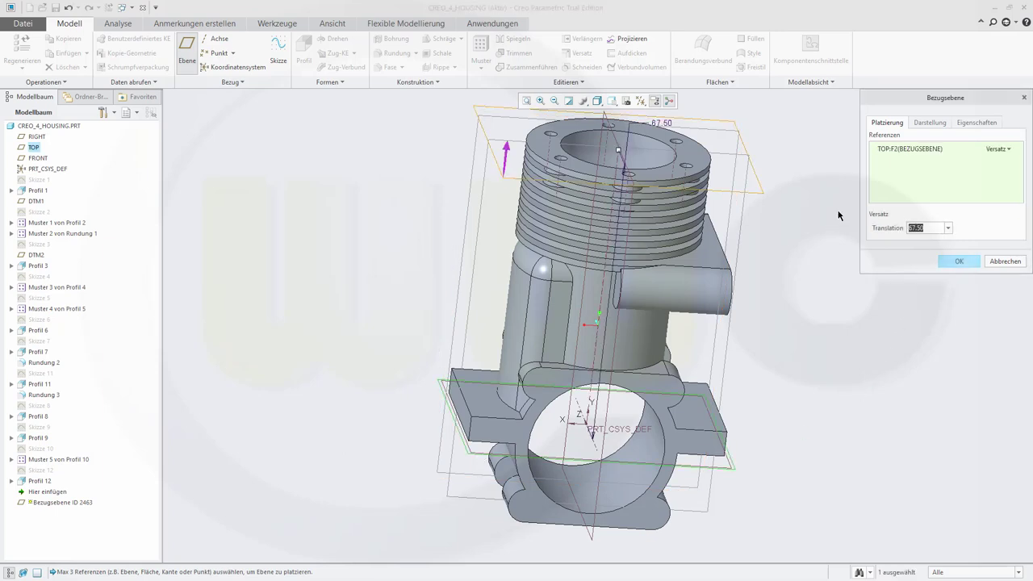
{"action": "type", "text": "8"}
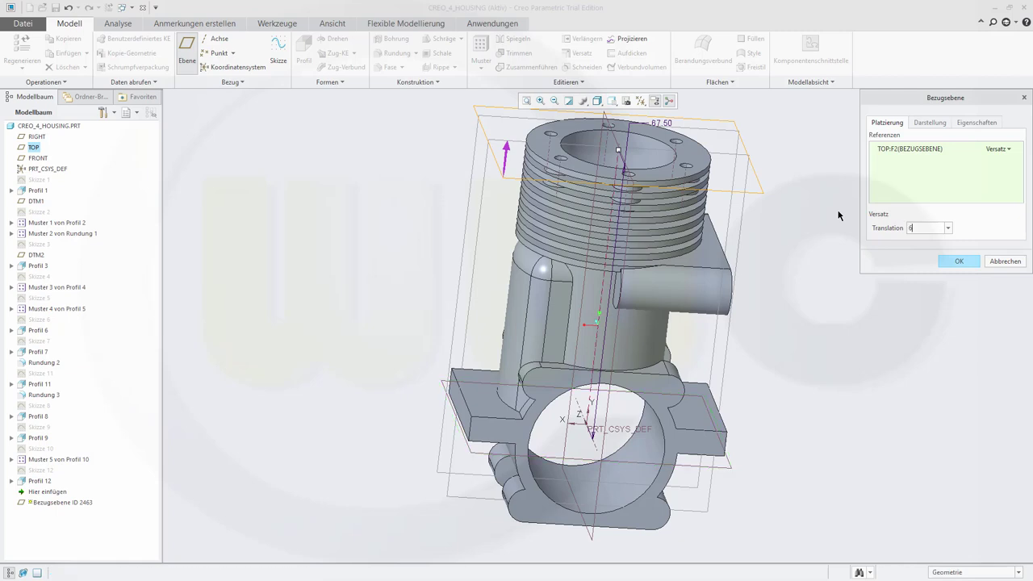
{"action": "key", "text": "Return"}
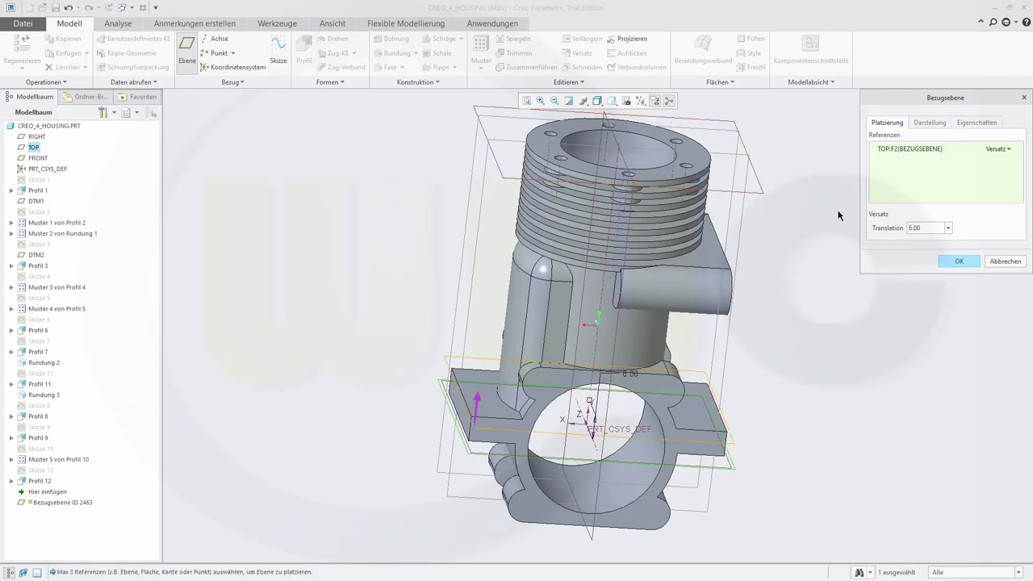
{"action": "left_click", "coordinate": [959, 261]}
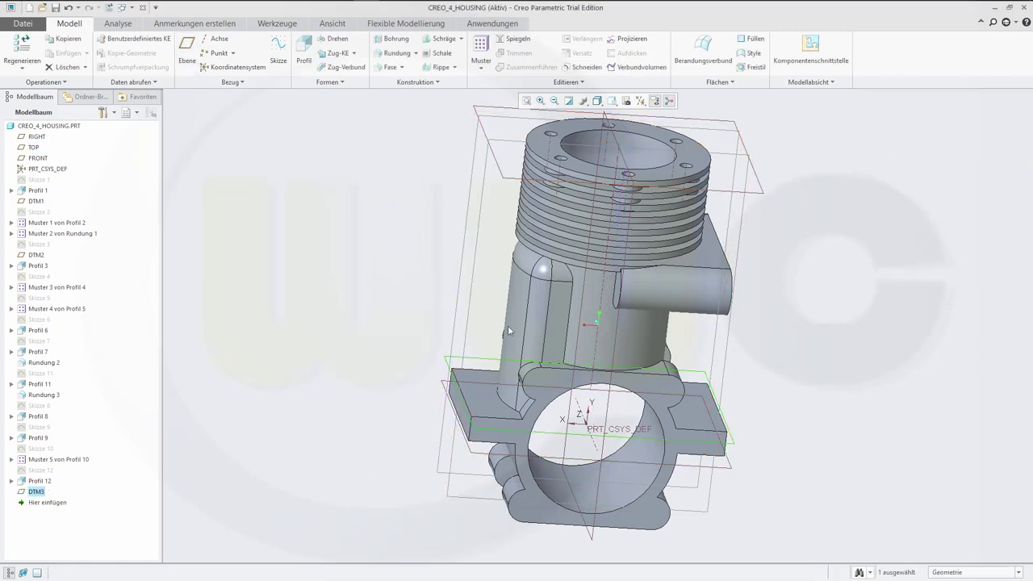
Delete the fillet Rundung 4 that follows Profil 7 in the model tree
{"action": "middle_click_drag", "start_coordinate": [477, 353], "coordinate": [416, 381]}
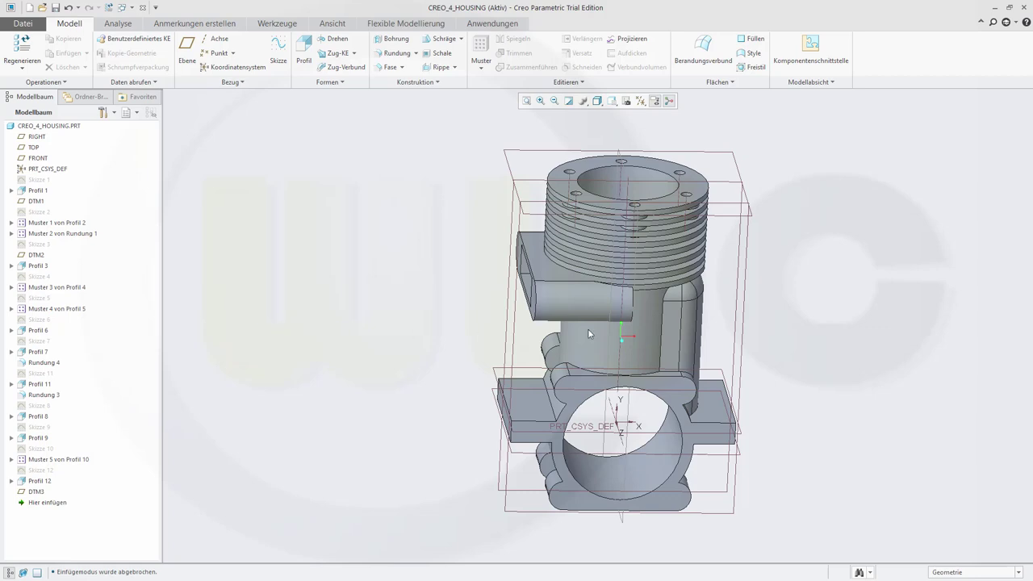
{"action": "left_click", "coordinate": [39, 364]}
{"action": "right_click", "coordinate": [41, 364]}
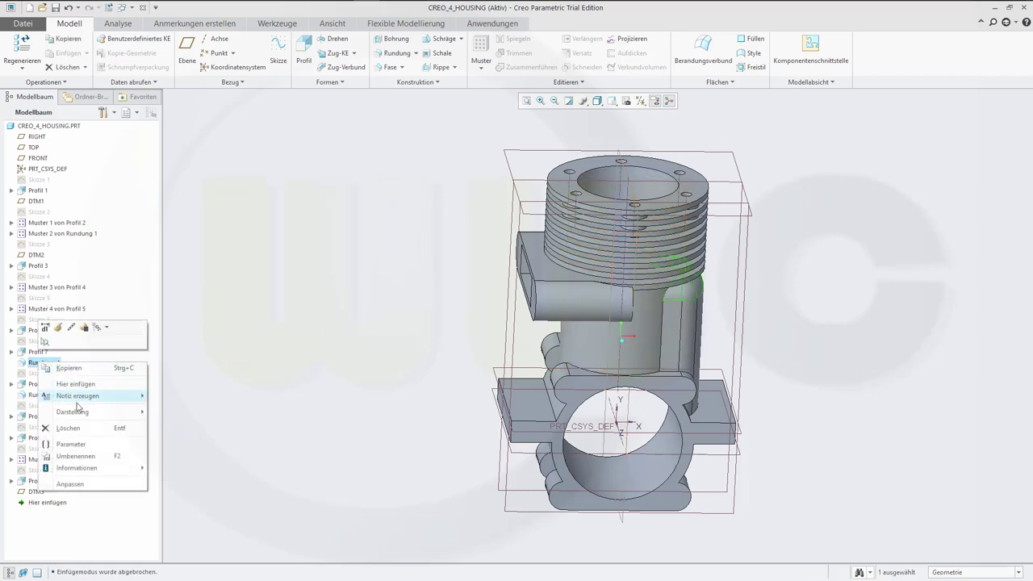
{"action": "left_click", "coordinate": [74, 428]}
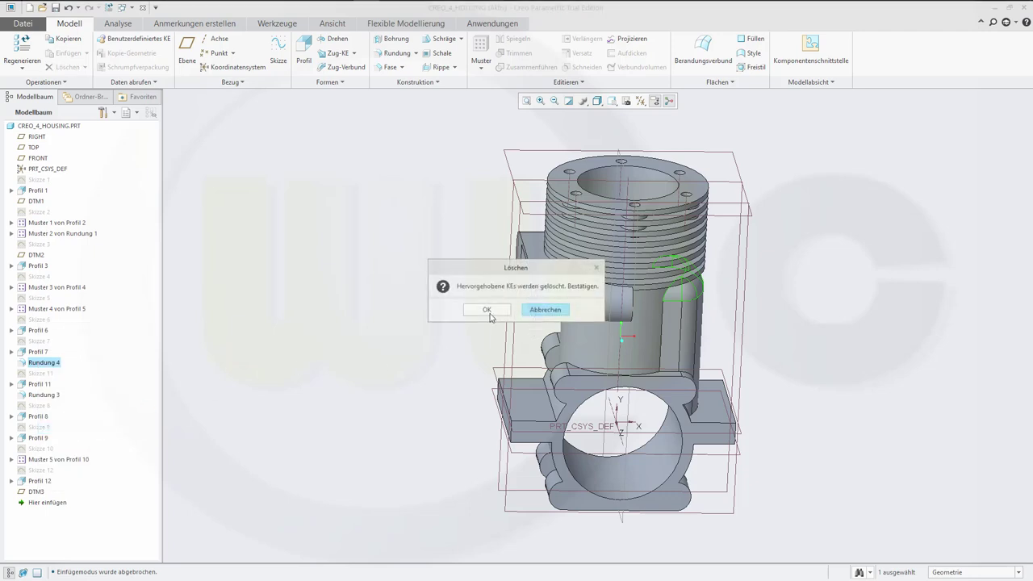
{"action": "left_click", "coordinate": [488, 313]}
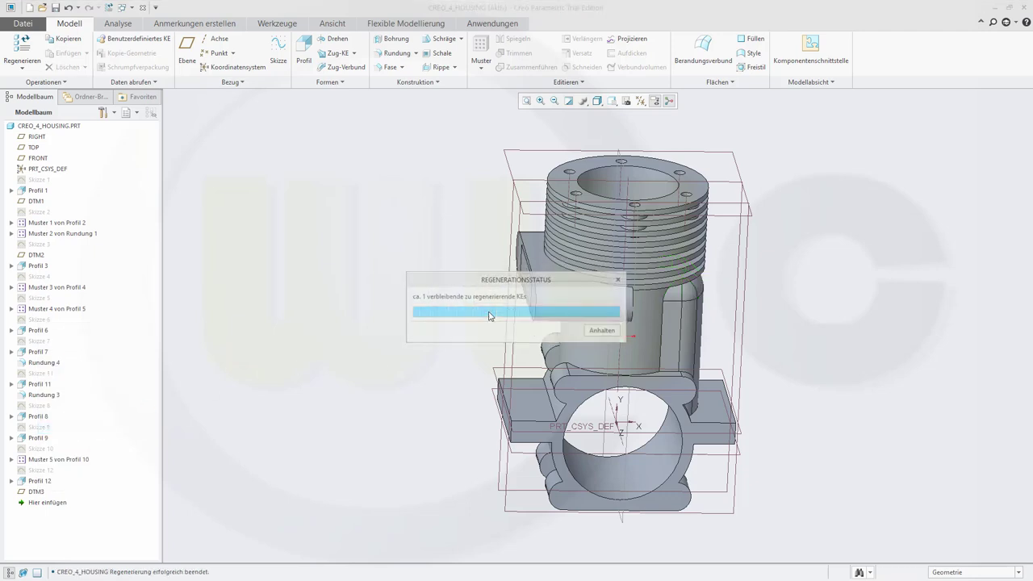
Copy Skizze 7 and paste it as a new sketch on DTM3 with RIGHT as orientation reference, placing the profile beside the housing
{"action": "left_click", "coordinate": [41, 342]}
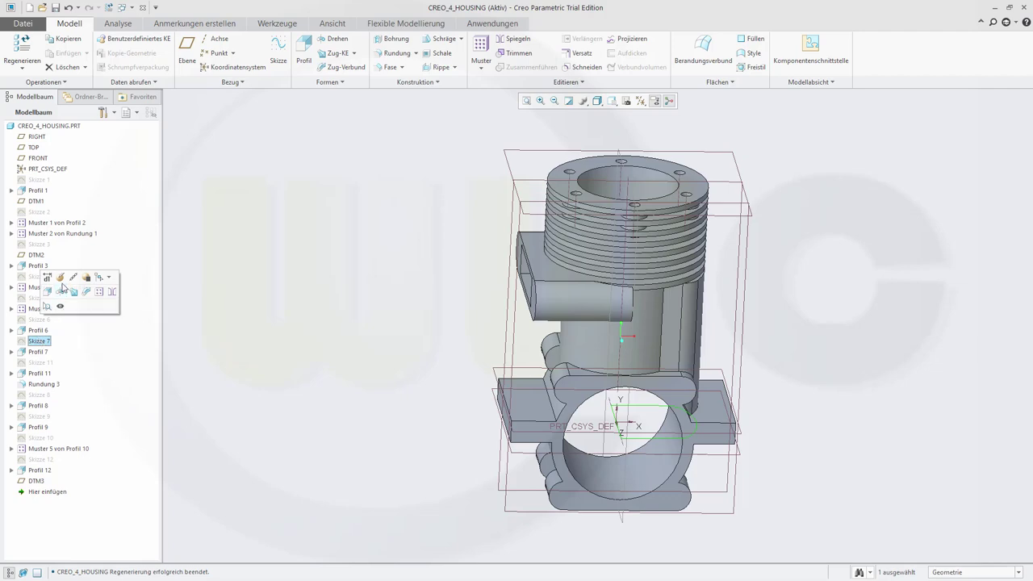
{"action": "right_click", "coordinate": [37, 344]}
{"action": "key", "text": "Escape"}
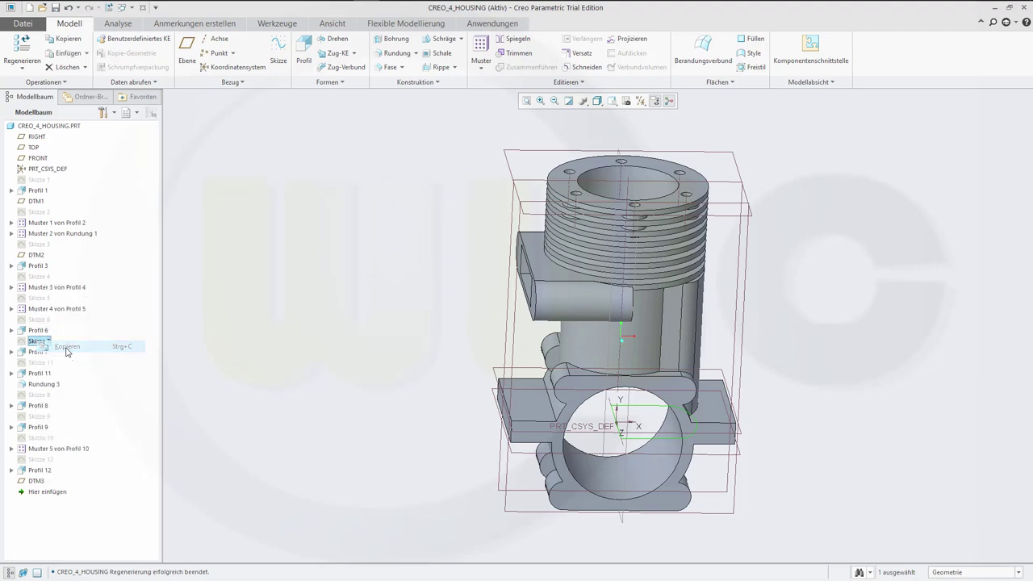
{"action": "left_click", "coordinate": [288, 403]}
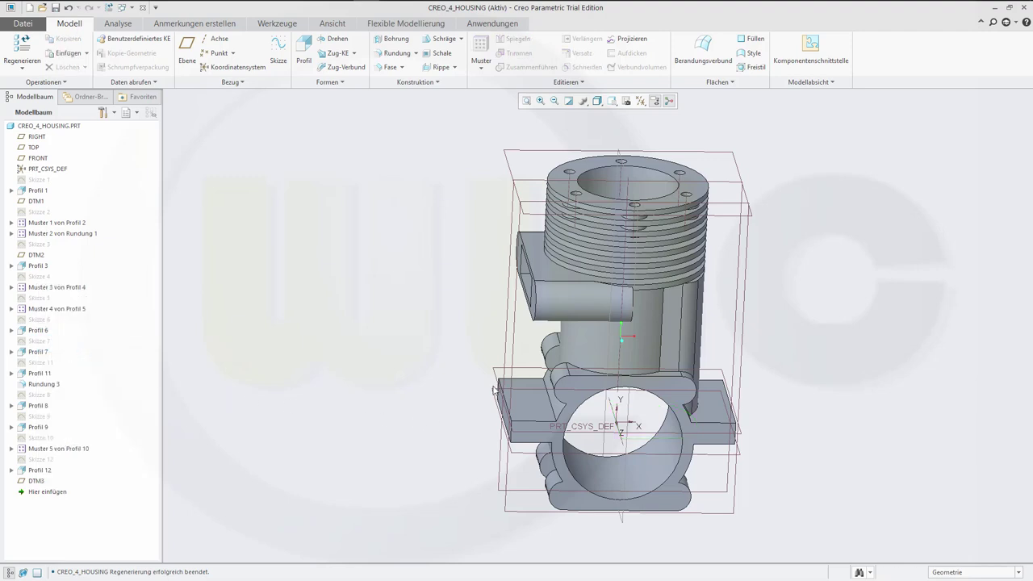
{"action": "left_click", "coordinate": [503, 373]}
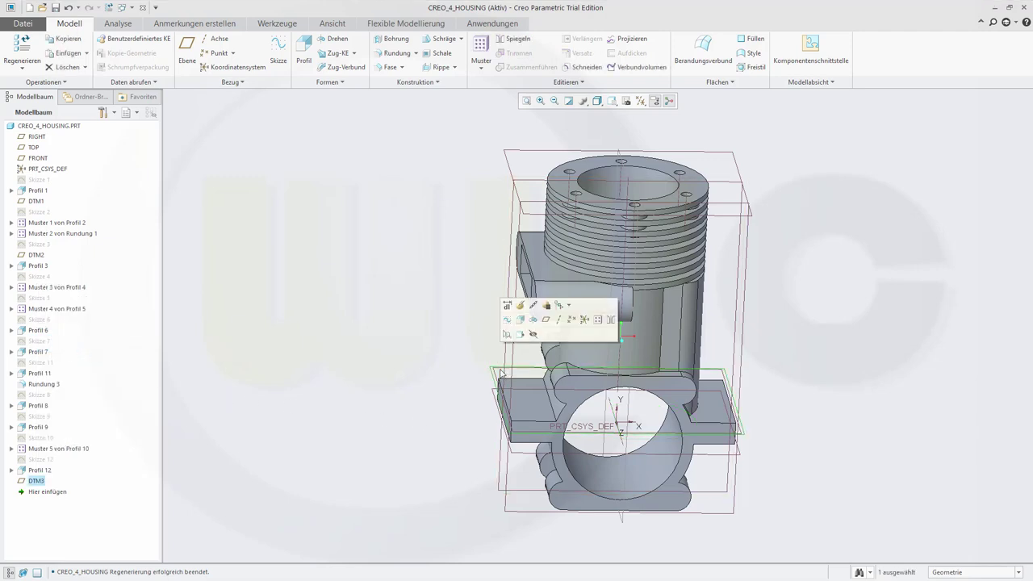
{"action": "key", "text": "s"}
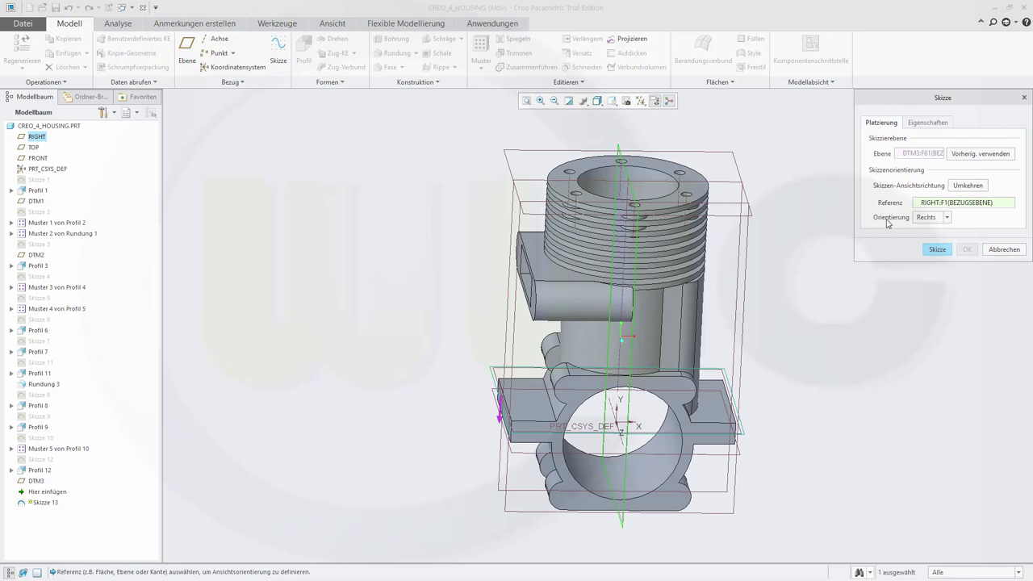
{"action": "left_click", "coordinate": [936, 249]}
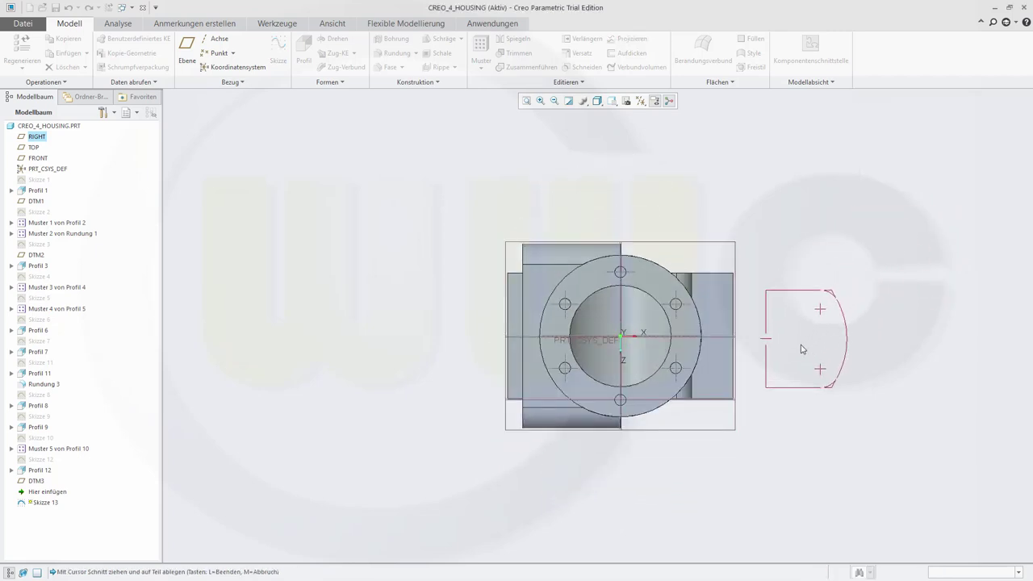
{"action": "left_click", "coordinate": [801, 342]}
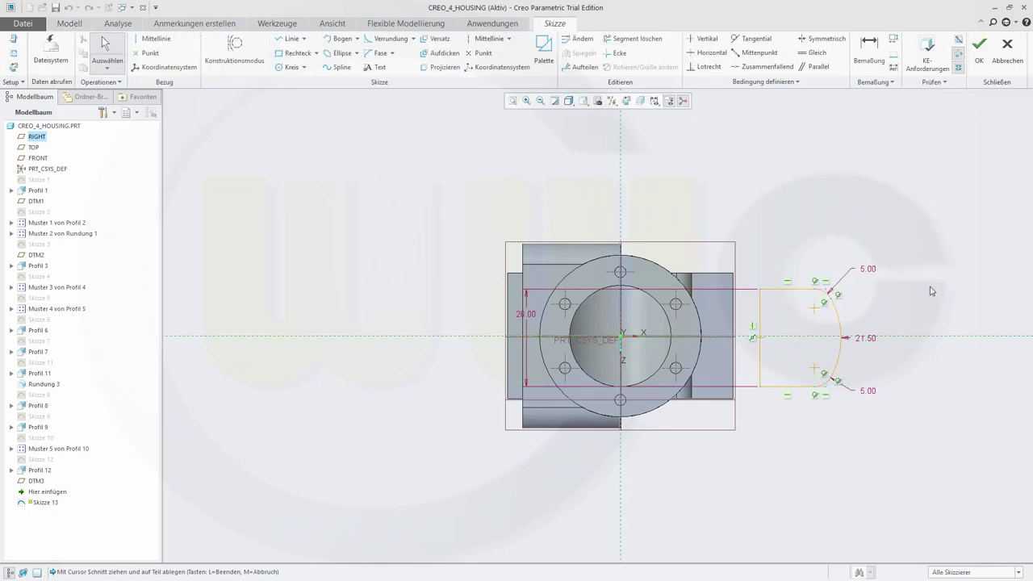
Set both corner radii of the pasted profile to 3.5 mm
{"action": "double_click", "coordinate": [869, 271]}
{"action": "type", "text": "3"}
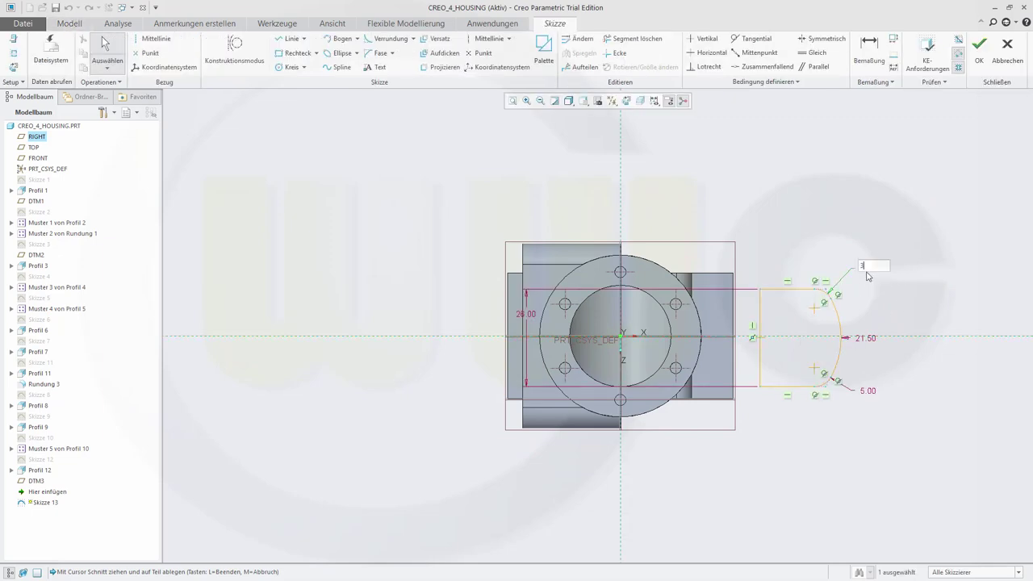
{"action": "type", "text": ".5"}
{"action": "key", "text": "Return"}
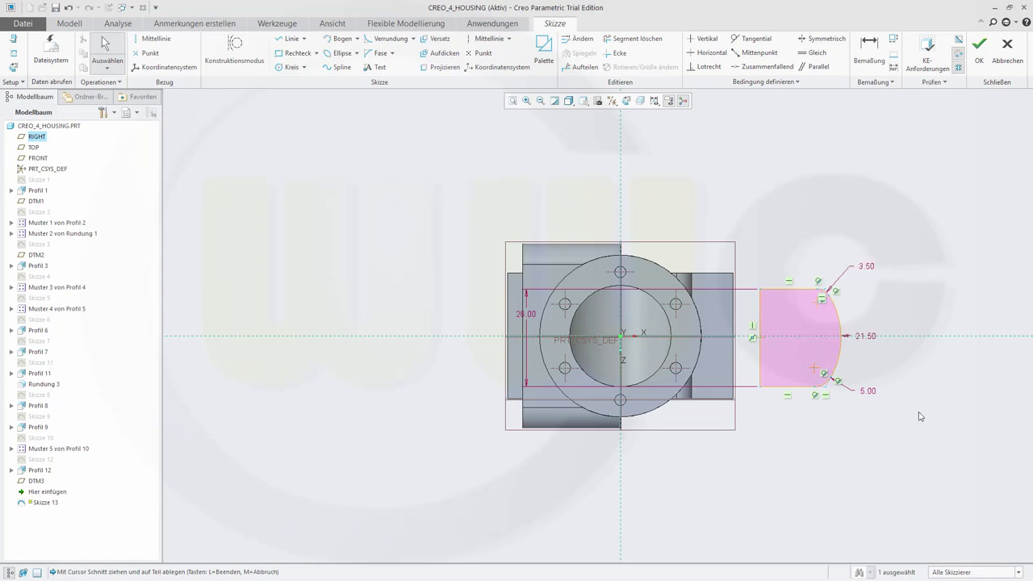
{"action": "double_click", "coordinate": [862, 391]}
{"action": "type", "text": "3.5"}
{"action": "key", "text": "Return"}
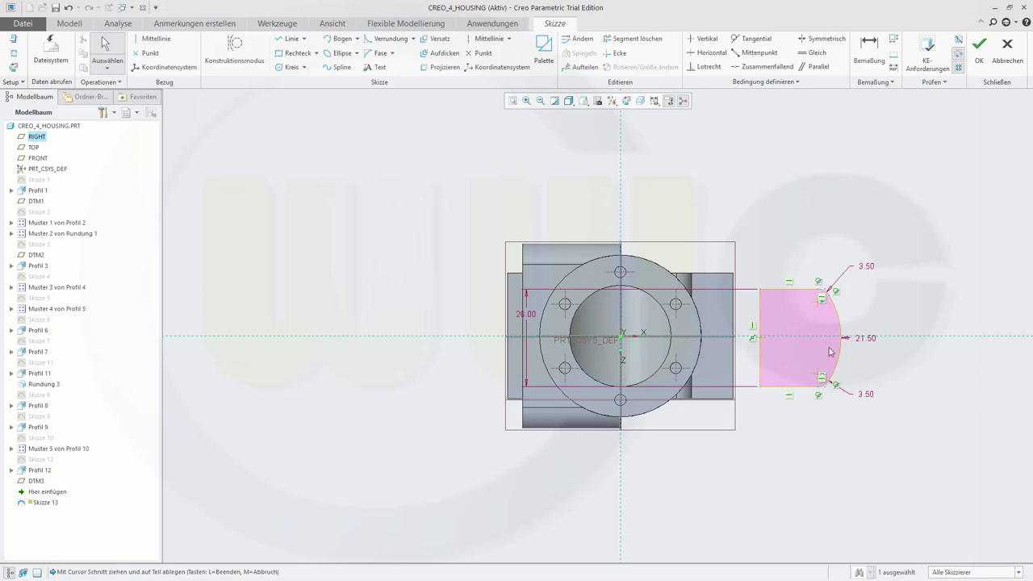
Set the pasted profile's large arc radius to 20 mm and its height to 23 mm
{"action": "double_click", "coordinate": [869, 337]}
{"action": "type", "text": "20"}
{"action": "key", "text": "Return"}
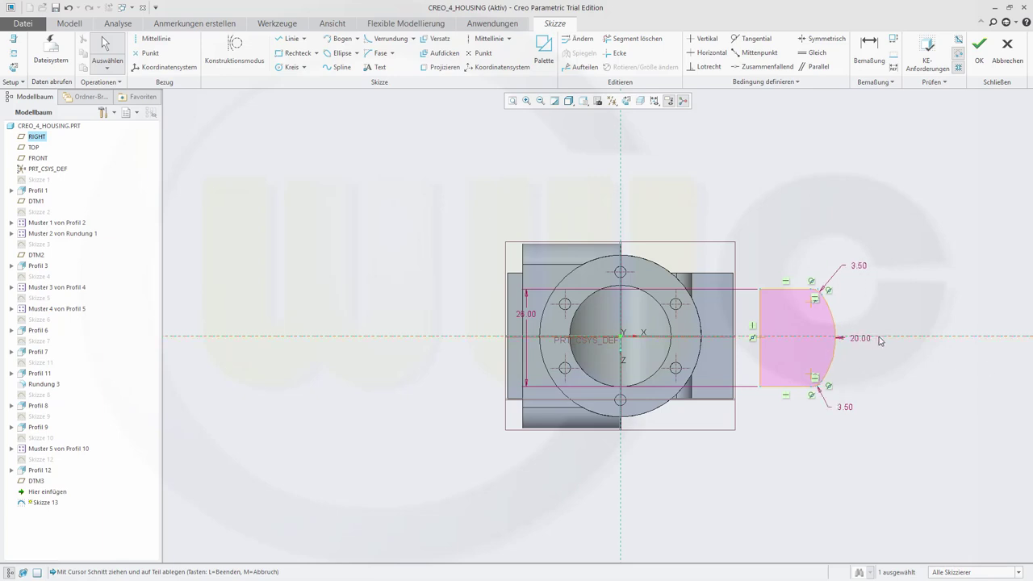
{"action": "double_click", "coordinate": [524, 315]}
{"action": "type", "text": "23"}
{"action": "key", "text": "Return"}
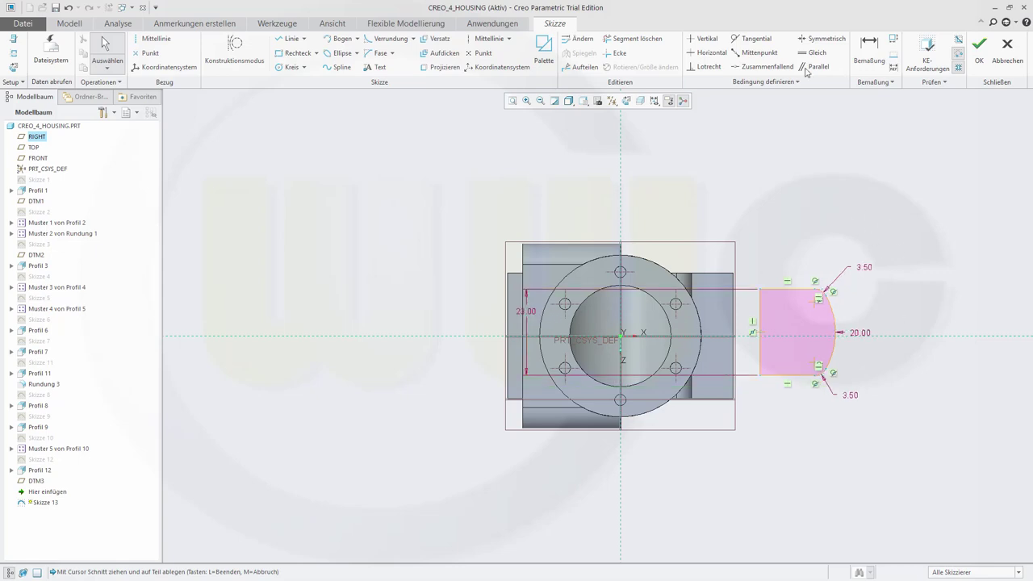
Make the profile's straight edge coincident with the vertical reference, centre it on the horizontal reference, and finish the sketch
{"action": "left_click", "coordinate": [747, 67]}
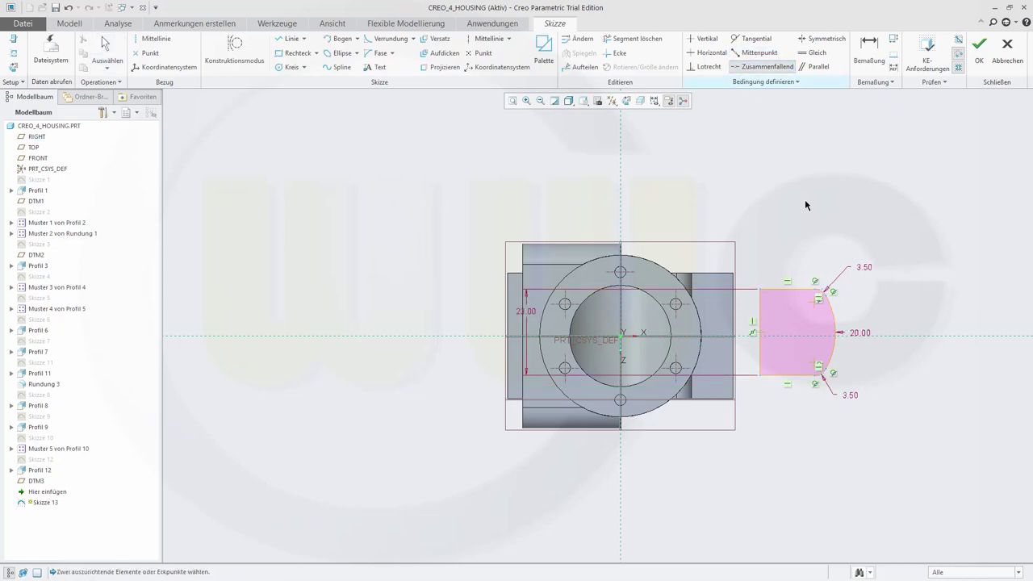
{"action": "left_click", "coordinate": [621, 226]}
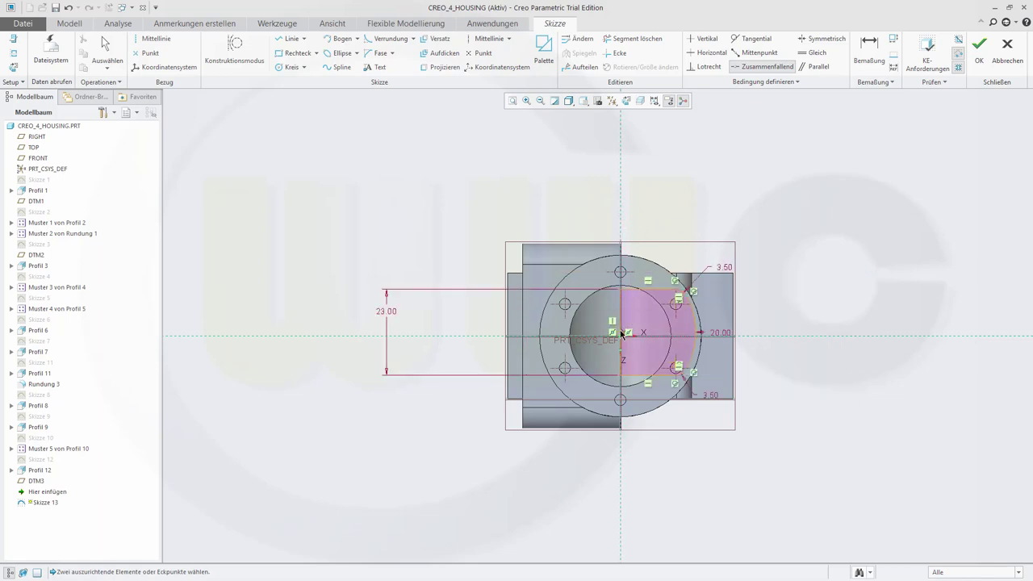
{"action": "left_click", "coordinate": [485, 335]}
{"action": "left_click", "coordinate": [980, 60]}
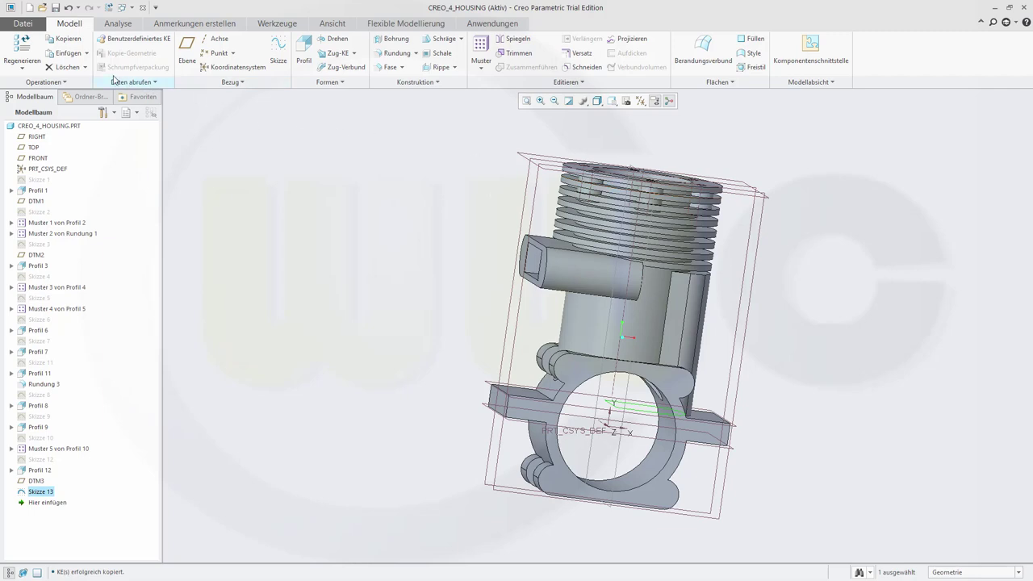
Extrude Skizze 13 upward by 36.5 mm as a material-removing cut inside the side block
{"action": "left_click", "coordinate": [303, 51]}
{"action": "left_click", "coordinate": [136, 53]}
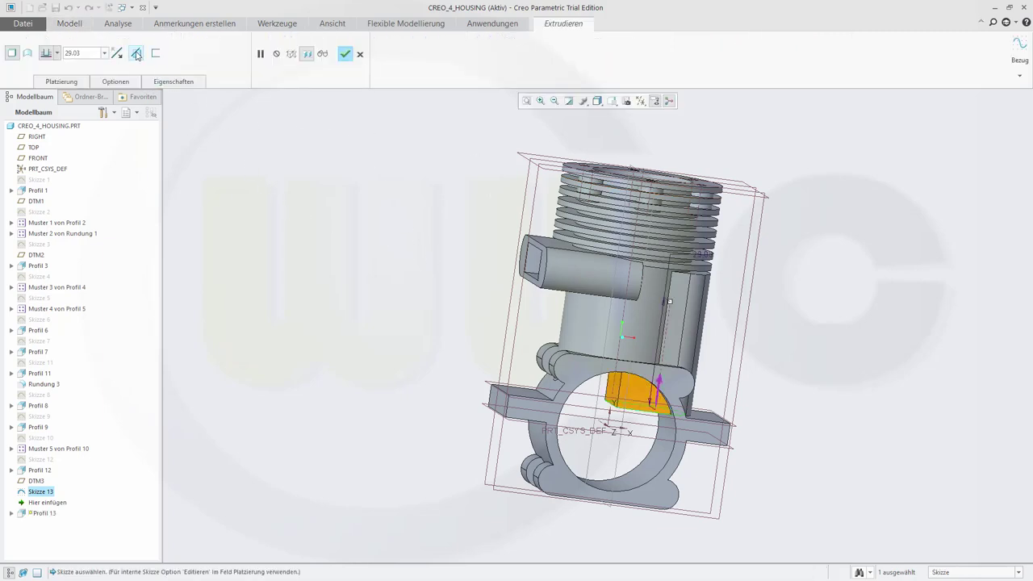
{"action": "double_click", "coordinate": [73, 53]}
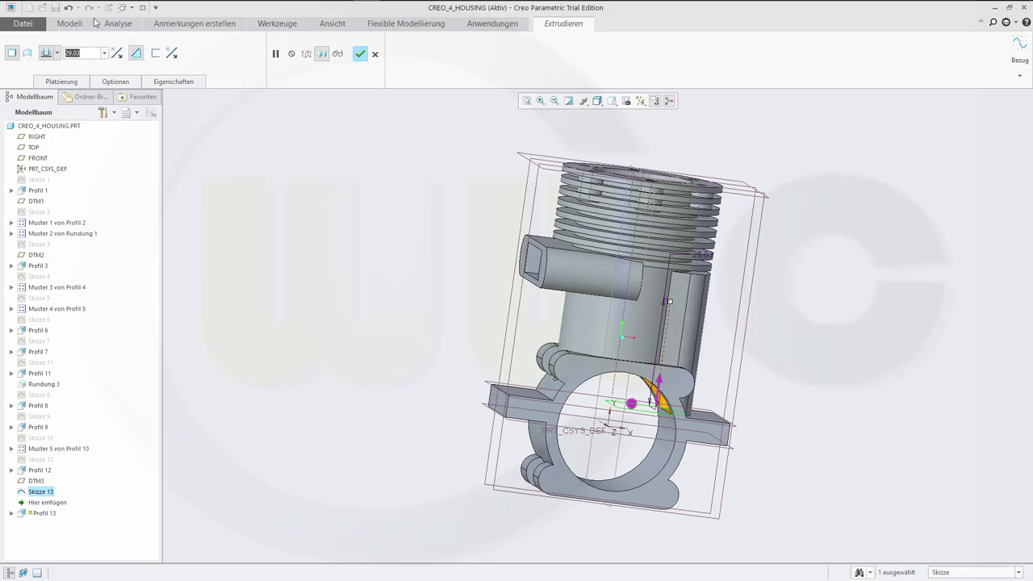
{"action": "type", "text": "3"}
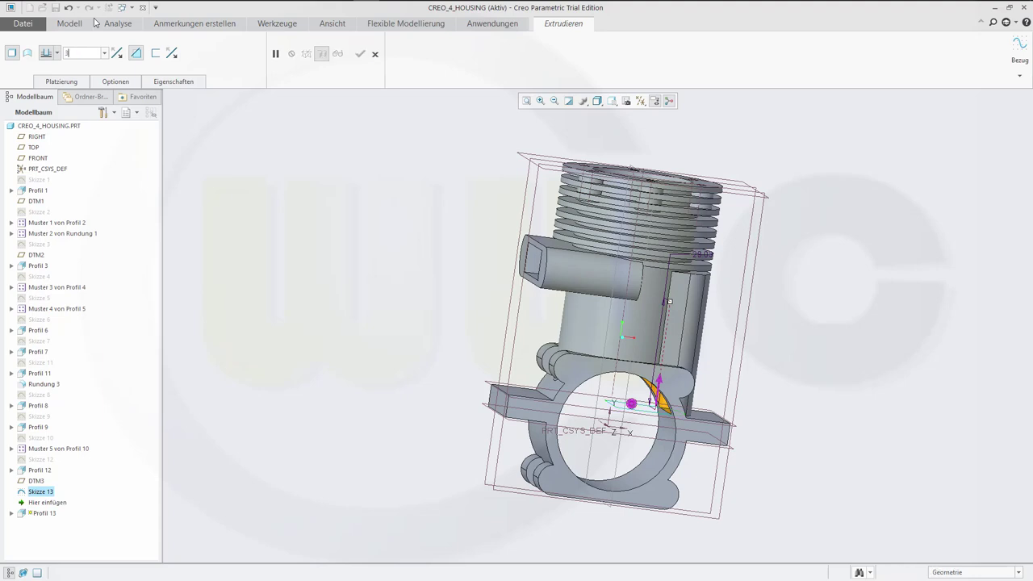
{"action": "type", "text": "6.5"}
{"action": "key", "text": "Return"}
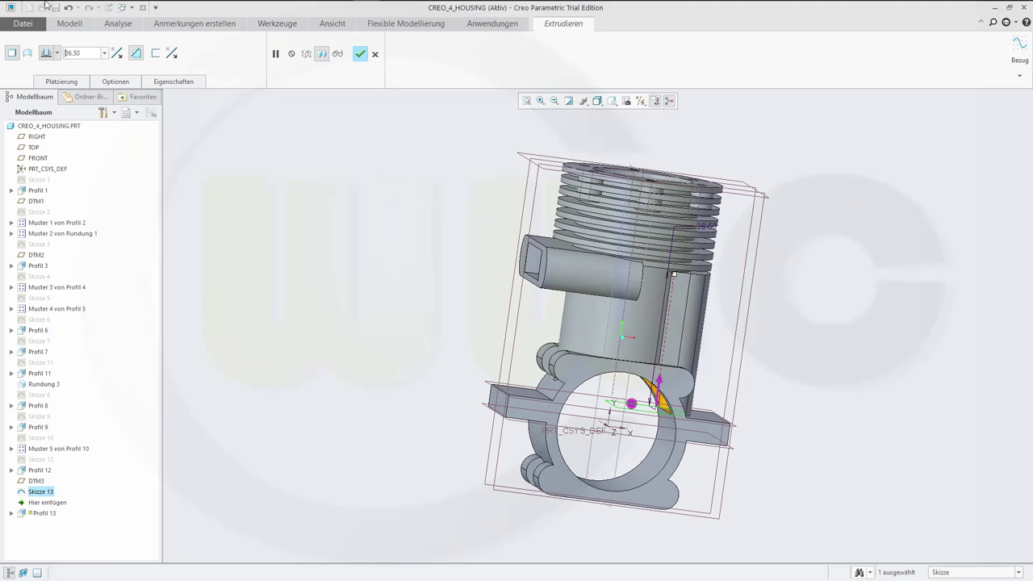
{"action": "left_click", "coordinate": [360, 55]}
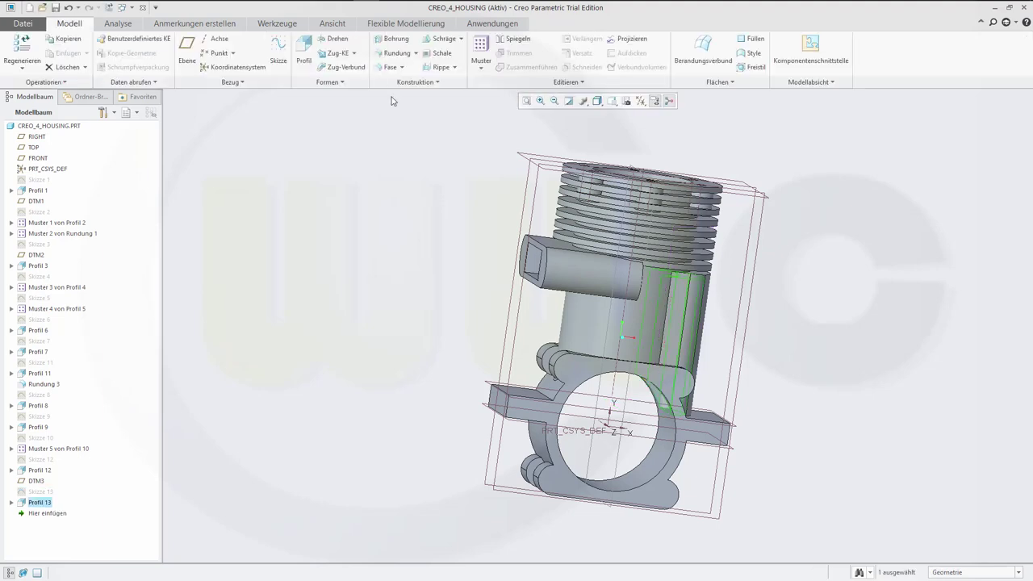
Round the inner edge at the closed end of the new pocket with a 3.5 mm radius
{"action": "middle_click_drag", "start_coordinate": [357, 263], "coordinate": [383, 180]}
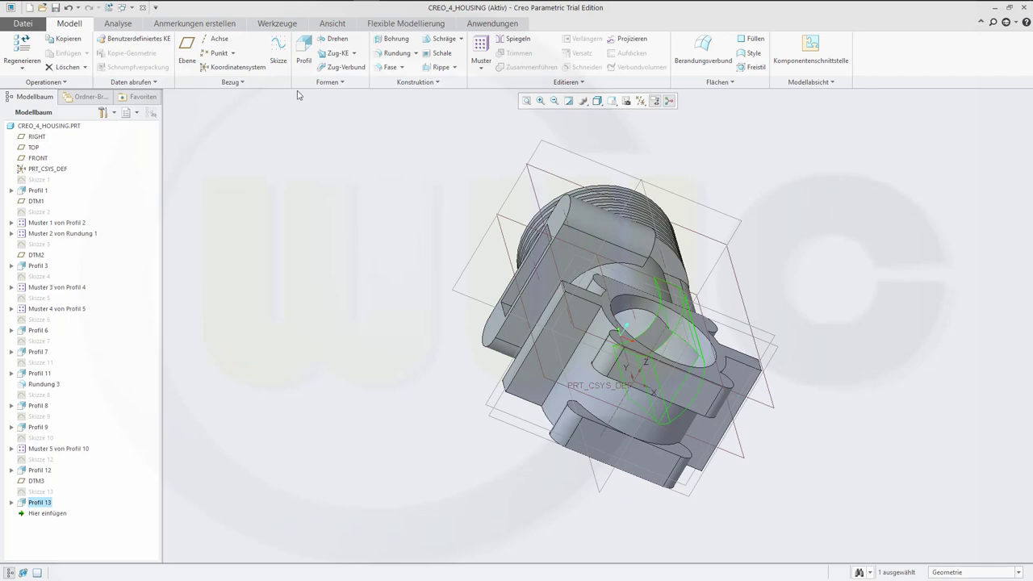
{"action": "left_click", "coordinate": [395, 52]}
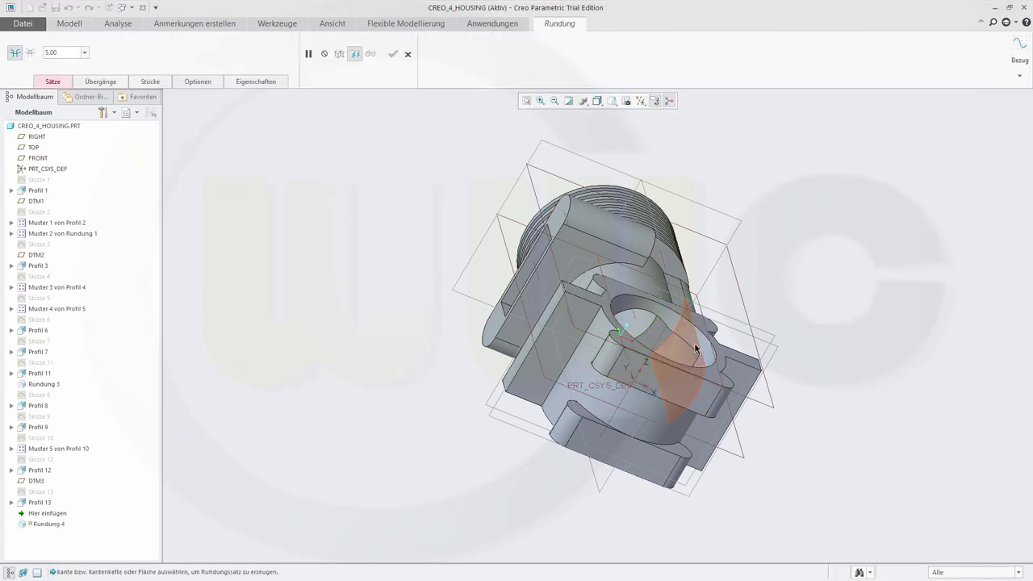
{"action": "left_click", "coordinate": [666, 345]}
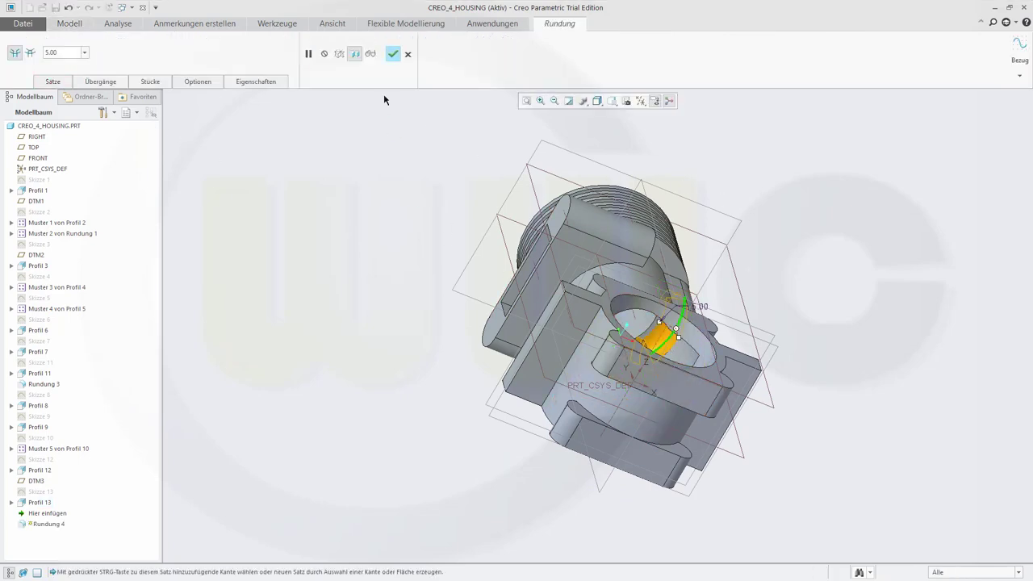
{"action": "double_click", "coordinate": [65, 51]}
{"action": "type", "text": "3.5"}
{"action": "key", "text": "Return"}
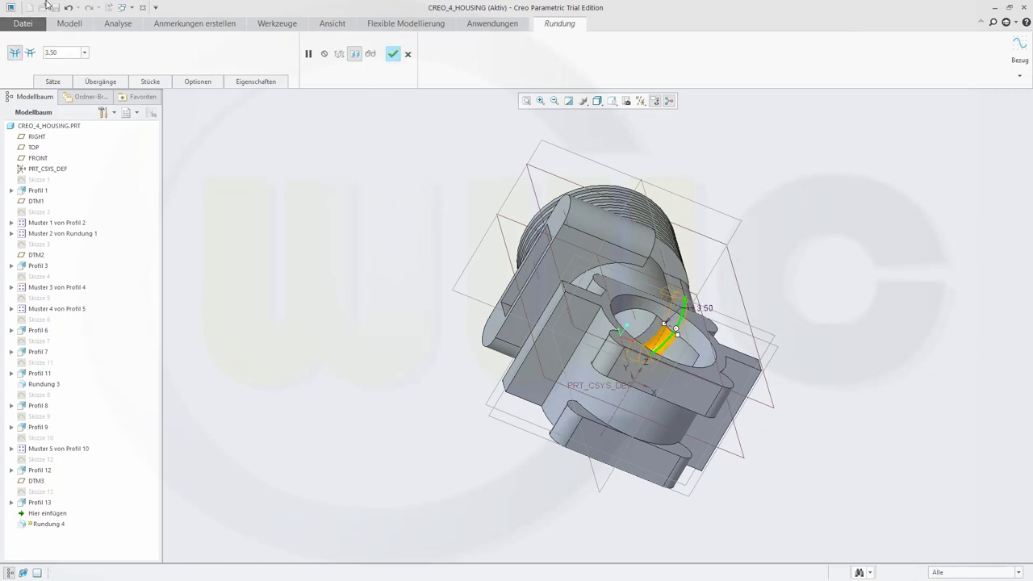
{"action": "left_click", "coordinate": [392, 54]}
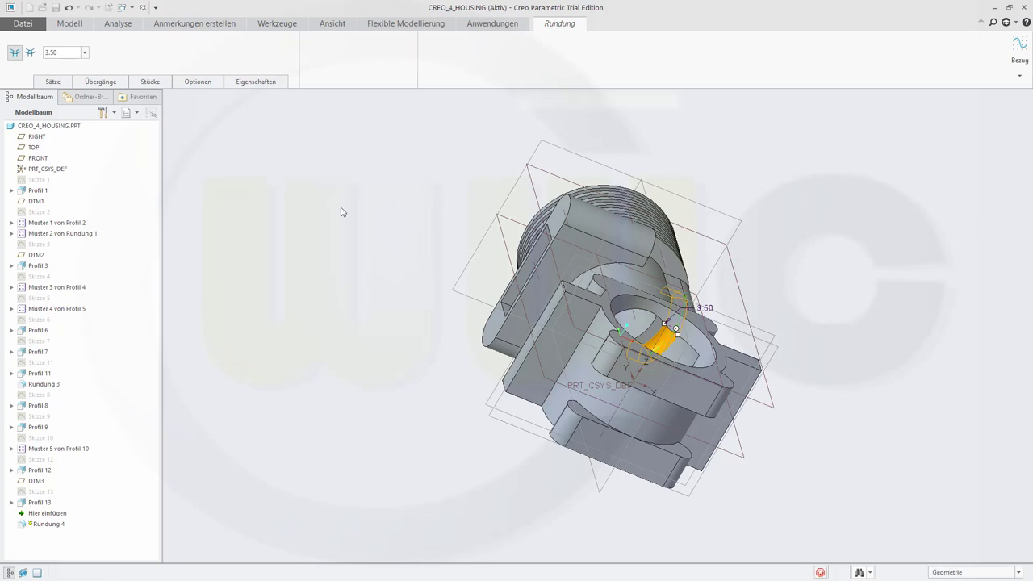
Round the outer top edge of the side block with a 5 mm radius
{"action": "middle_click_drag", "start_coordinate": [346, 226], "coordinate": [397, 316]}
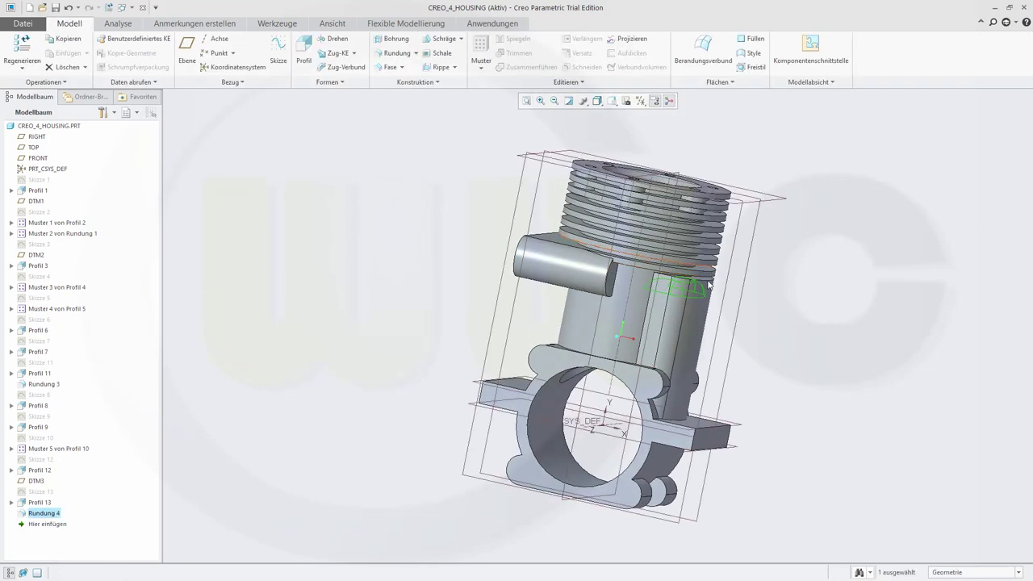
{"action": "left_click", "coordinate": [352, 132]}
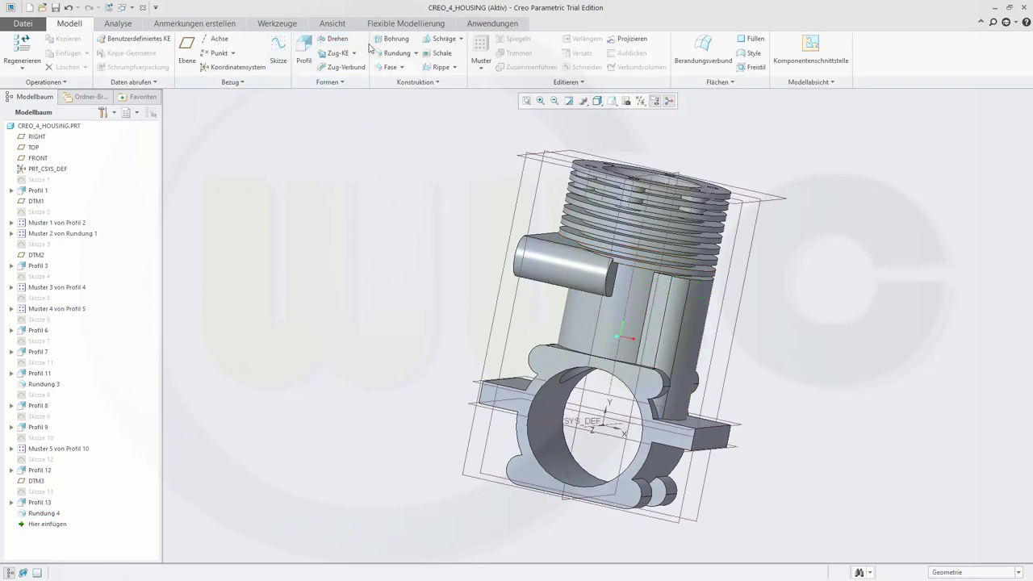
{"action": "left_click", "coordinate": [395, 54]}
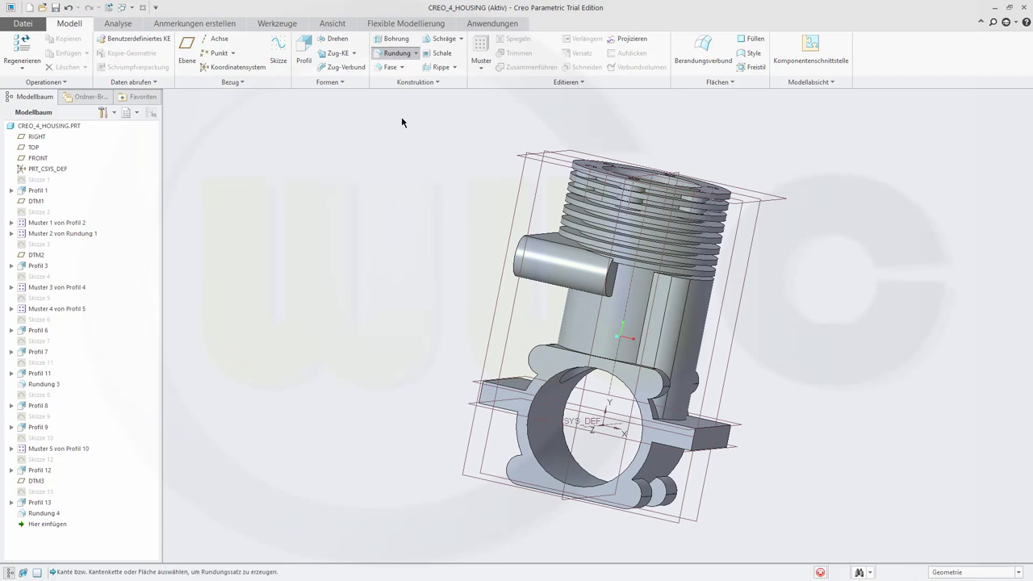
{"action": "left_click", "coordinate": [704, 283]}
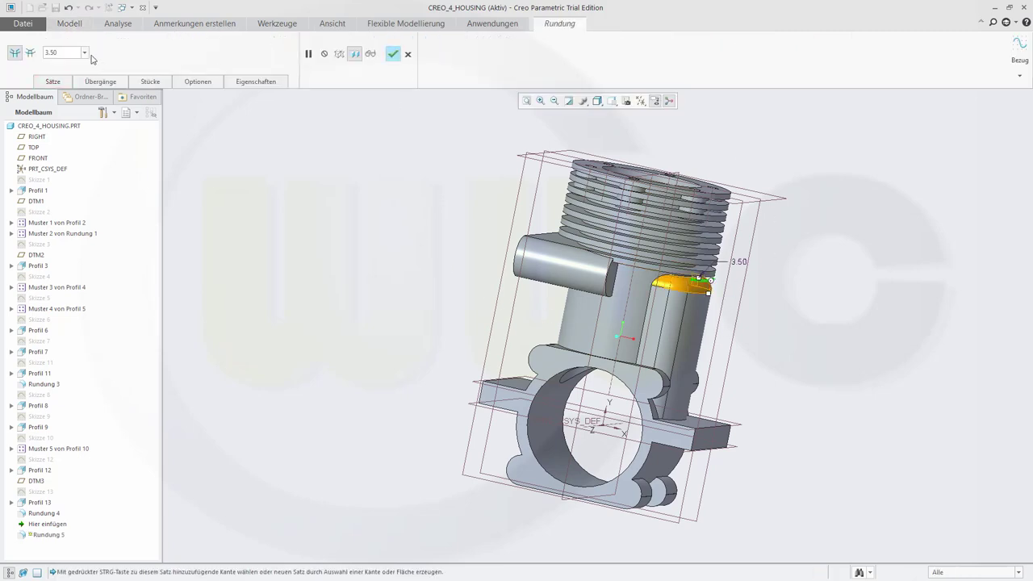
{"action": "type", "text": "5"}
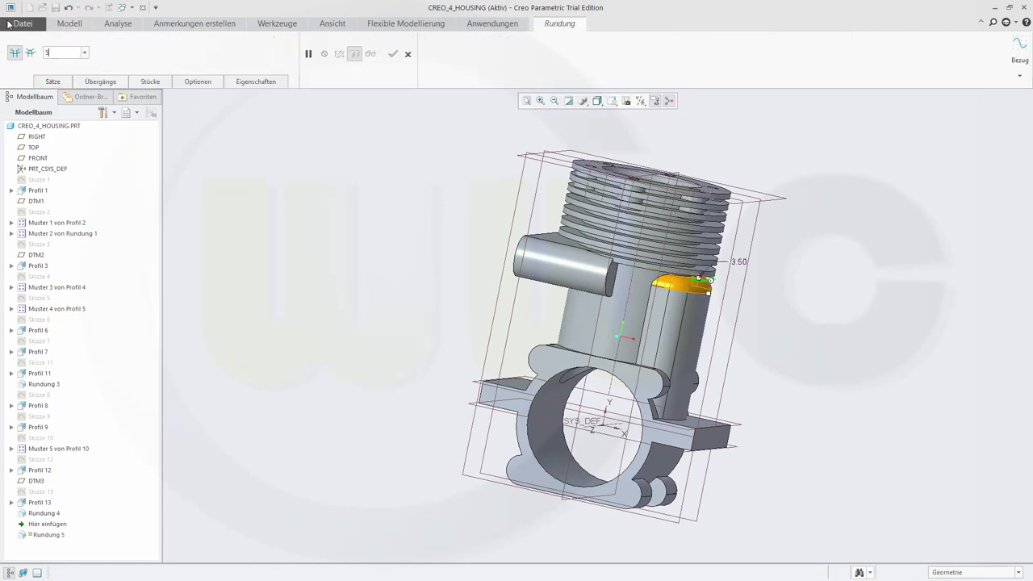
{"action": "key", "text": "Return"}
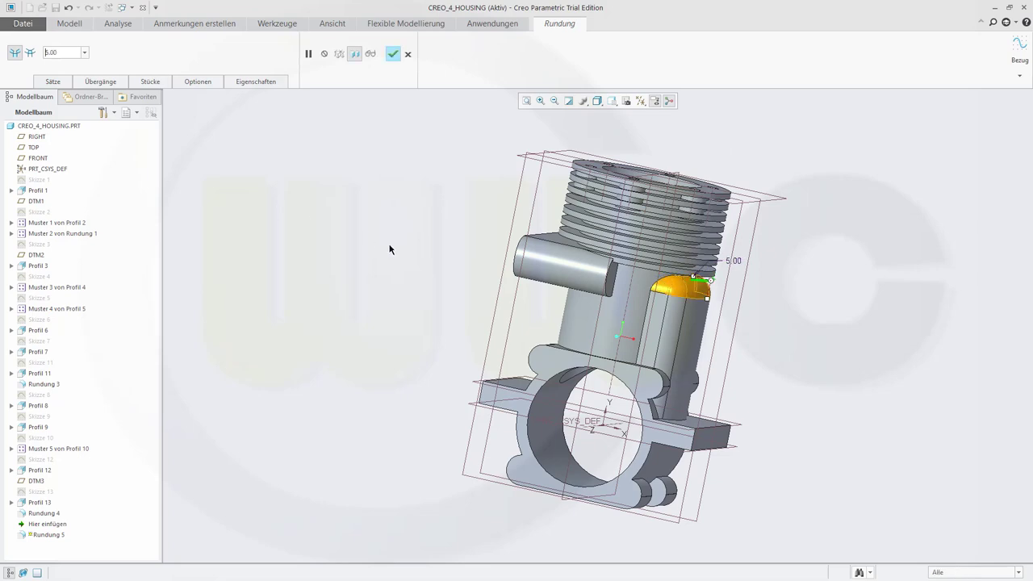
{"action": "left_click", "coordinate": [393, 53]}
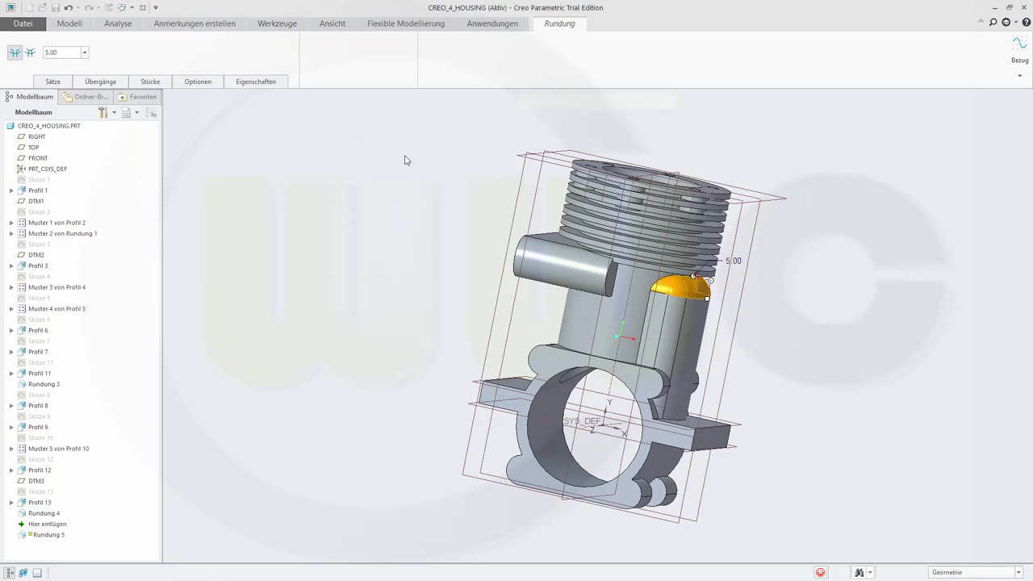
{"action": "left_click", "coordinate": [410, 365]}
Start a simple hole with a diameter of 3 mm and a depth of 3 mm
{"action": "middle_click_drag", "start_coordinate": [399, 378], "coordinate": [751, 396]}
{"action": "middle_click_drag", "start_coordinate": [324, 304], "coordinate": [314, 302]}
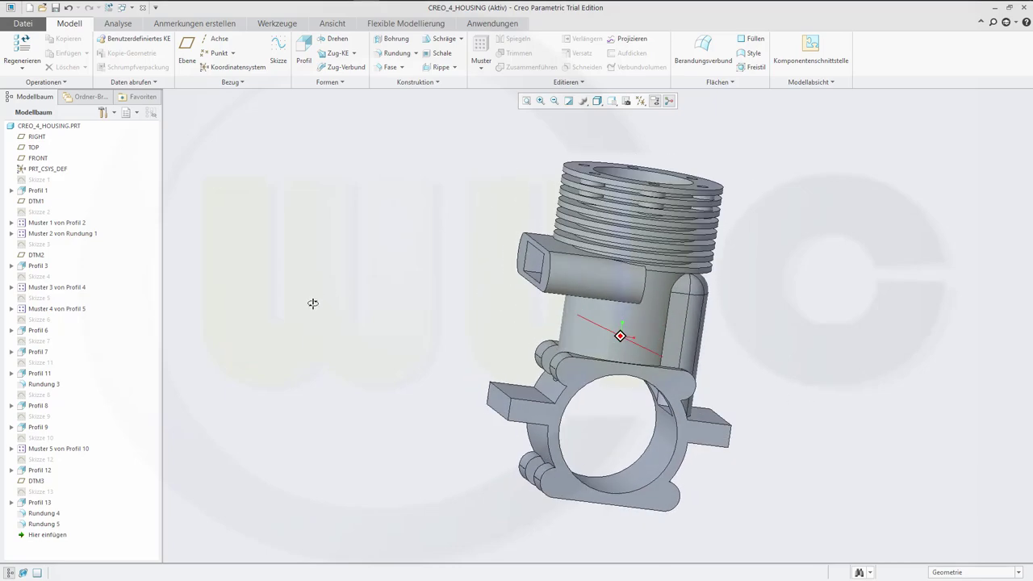
{"action": "left_click", "coordinate": [395, 41]}
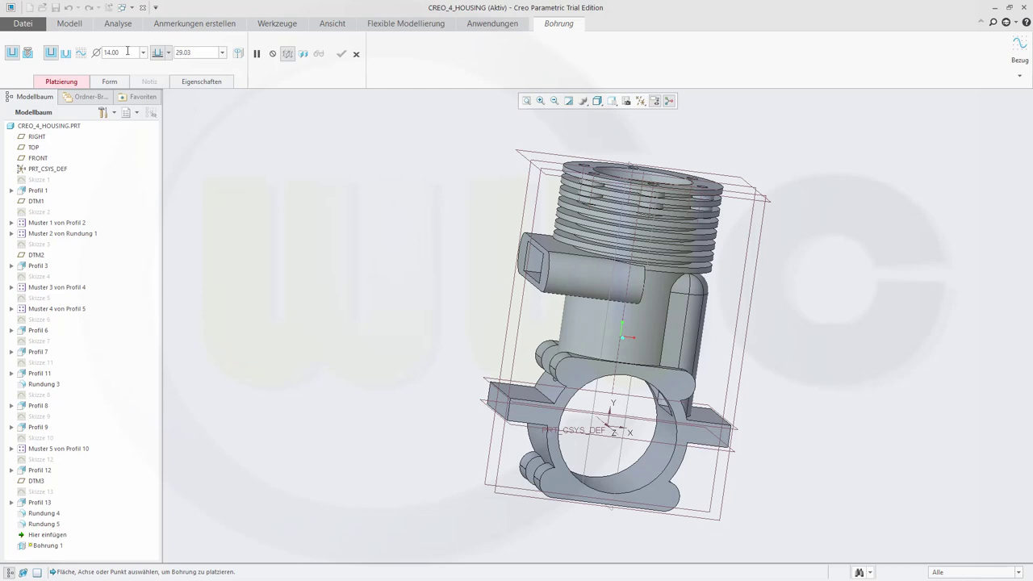
{"action": "left_click_drag", "start_coordinate": [126, 50], "coordinate": [82, 51]}
{"action": "type", "text": "3"}
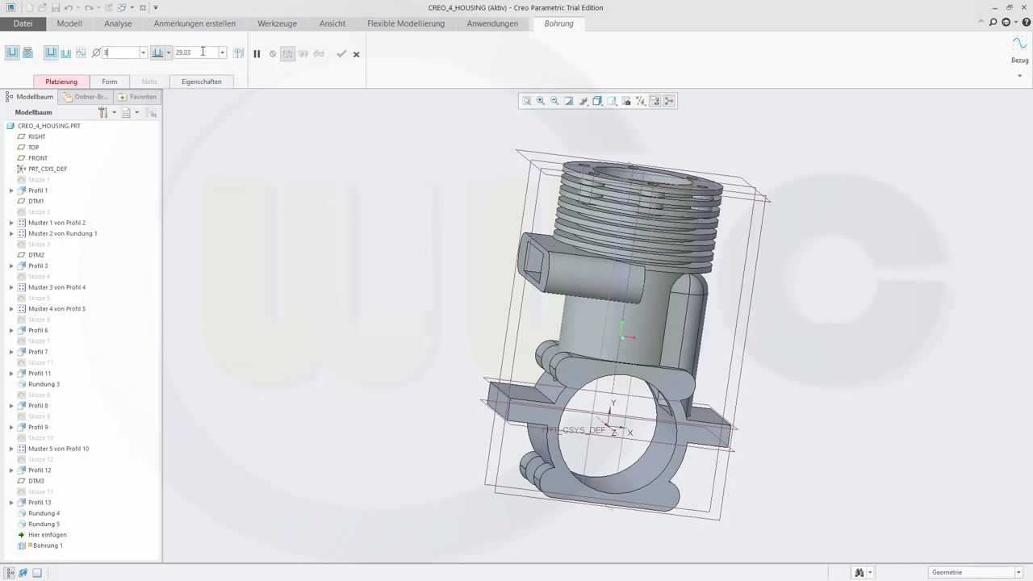
{"action": "key", "text": "Tab"}
{"action": "type", "text": "3"}
{"action": "key", "text": "Return"}
Place the hole on the upper-left lug of the ring's front face, with the TOP and RIGHT planes as offset references
{"action": "left_click", "coordinate": [61, 81]}
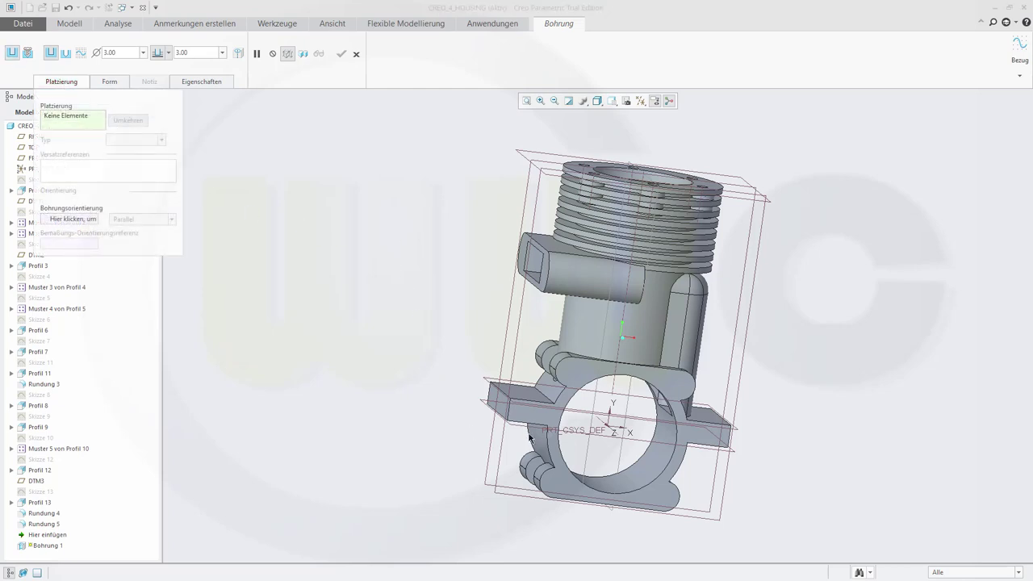
{"action": "left_click", "coordinate": [574, 377]}
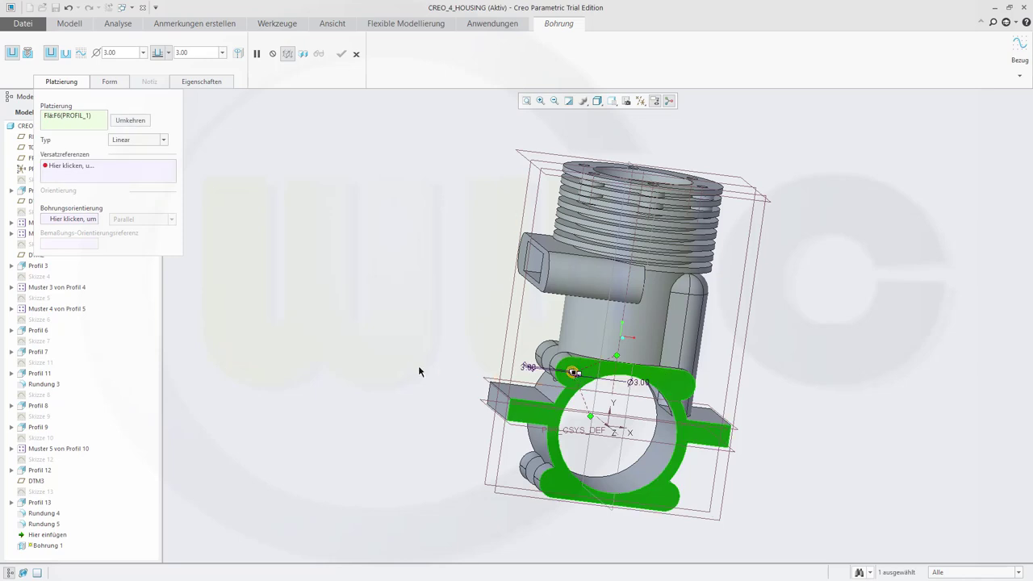
{"action": "middle_click_drag", "start_coordinate": [391, 363], "coordinate": [412, 422]}
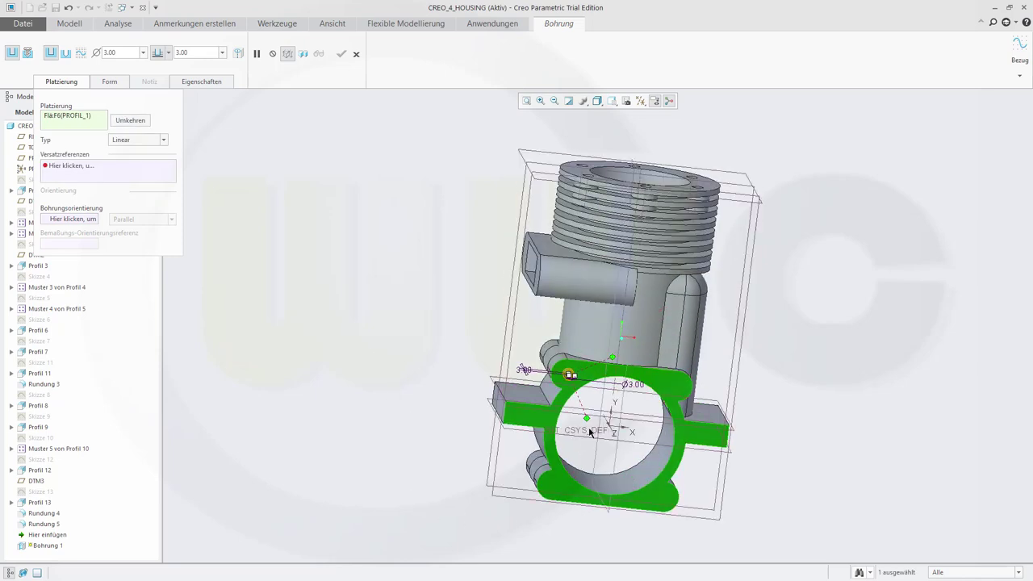
{"action": "left_click_drag", "start_coordinate": [587, 419], "coordinate": [563, 430]}
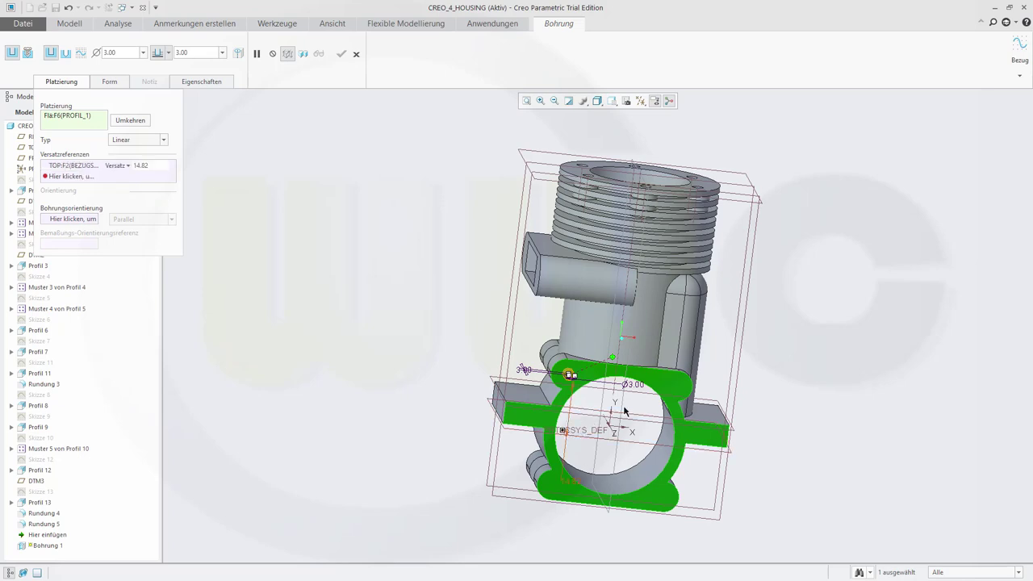
{"action": "left_click_drag", "start_coordinate": [614, 358], "coordinate": [622, 382]}
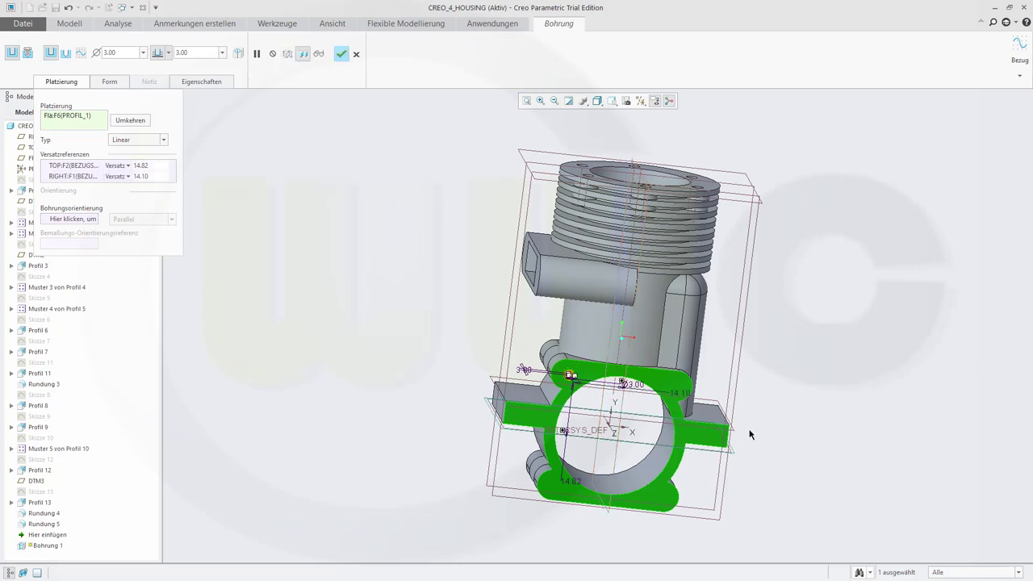
Set the hole's offset from the RIGHT plane to 15 mm
{"action": "scroll", "coordinate": [670, 472], "scroll_direction": "up", "scroll_amount": 2}
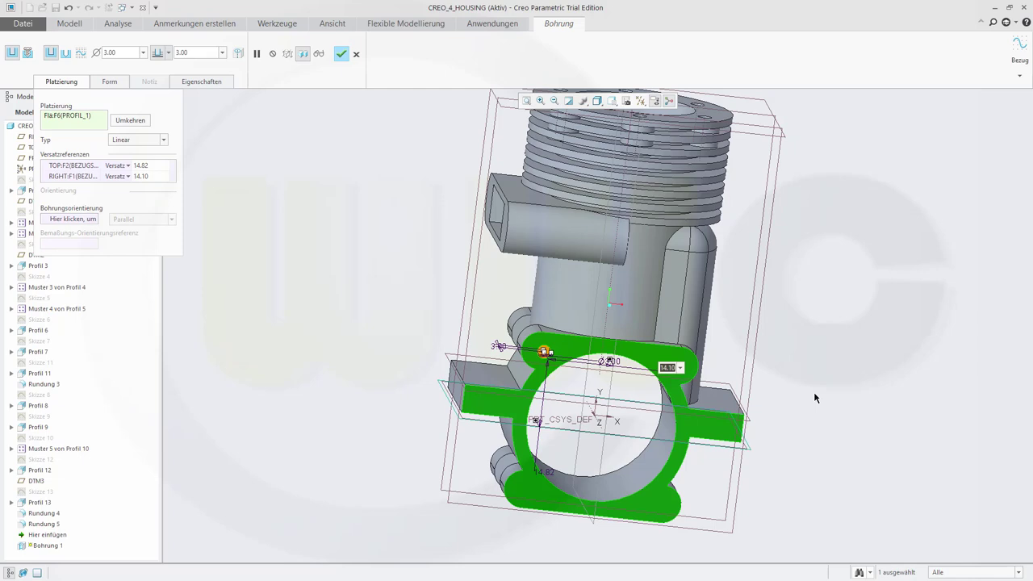
{"action": "type", "text": "15"}
{"action": "key", "text": "Return"}
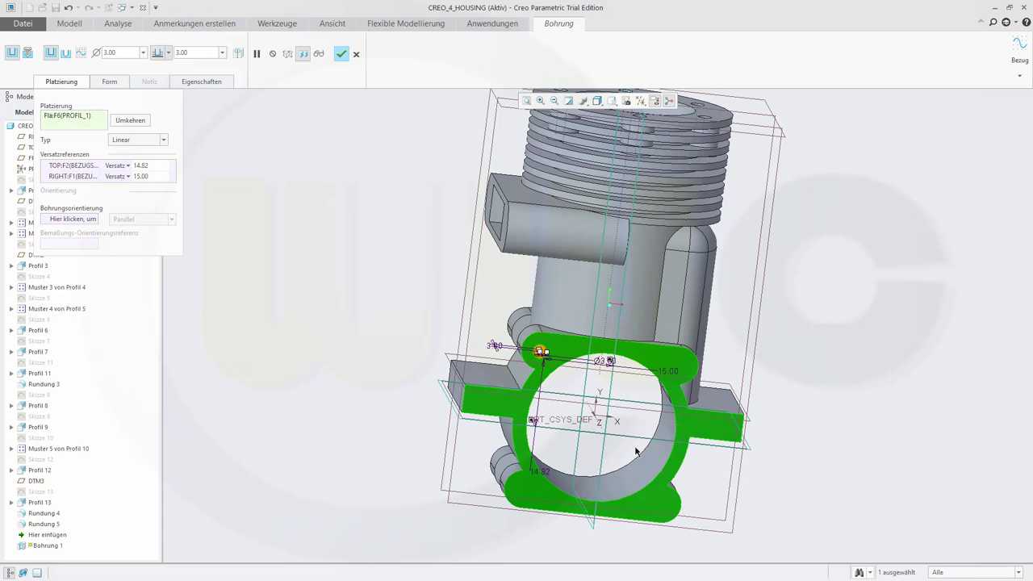
Set the hole's offset from the TOP plane to 15 mm and complete the hole
{"action": "double_click", "coordinate": [536, 472]}
{"action": "type", "text": "15"}
{"action": "key", "text": "Return"}
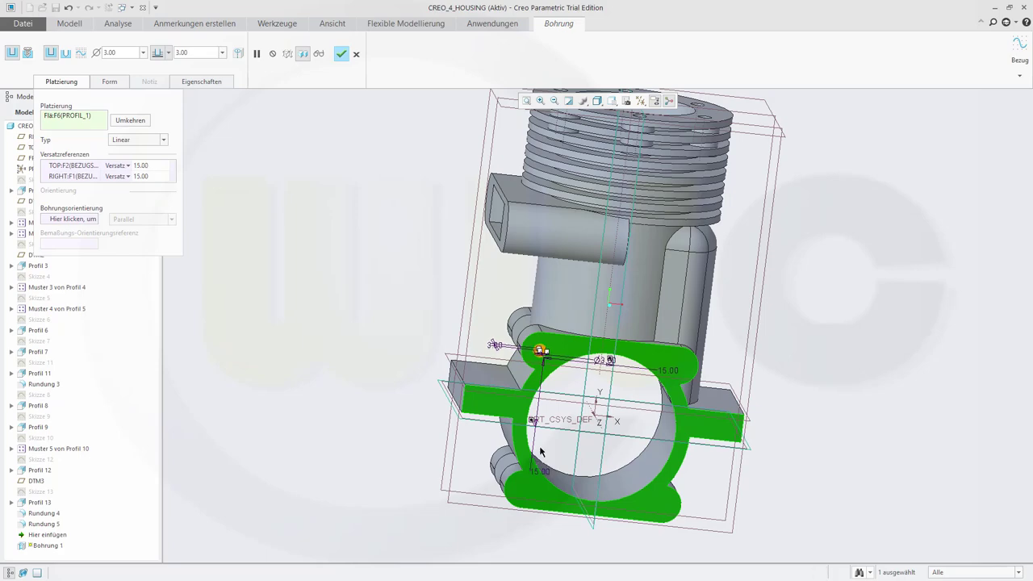
{"action": "left_click", "coordinate": [342, 55]}
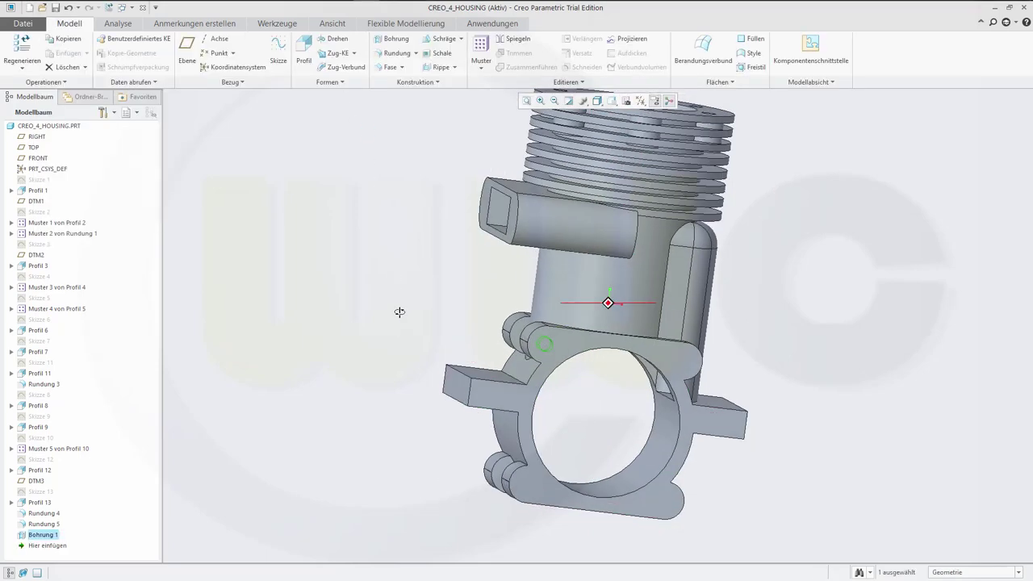
{"action": "left_click", "coordinate": [393, 281]}
{"action": "middle_click_drag", "start_coordinate": [392, 286], "coordinate": [376, 238]}
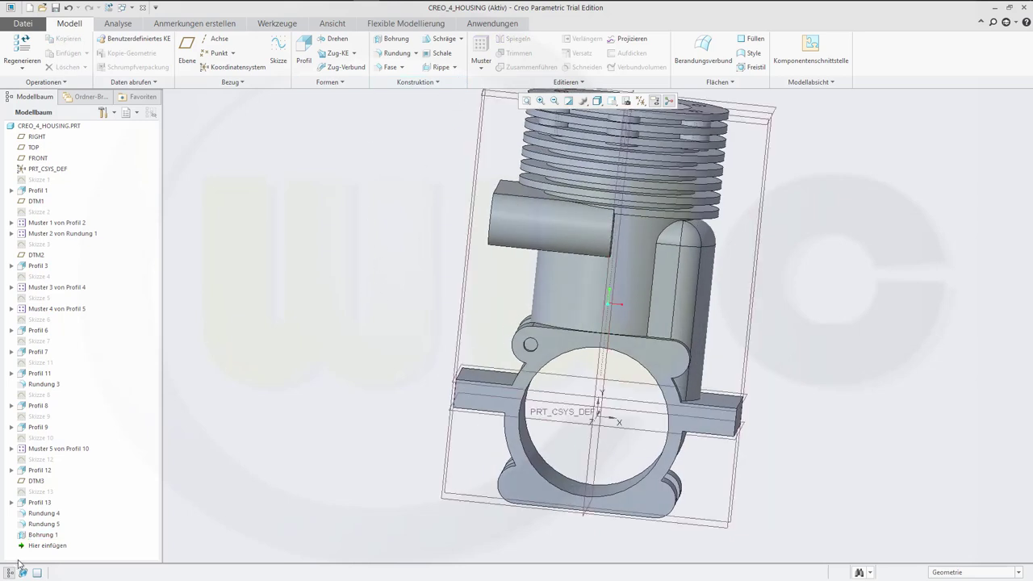
Start an axis pattern of the new lug hole, using the ring bore's central axis as the pattern centre
{"action": "left_click", "coordinate": [44, 535]}
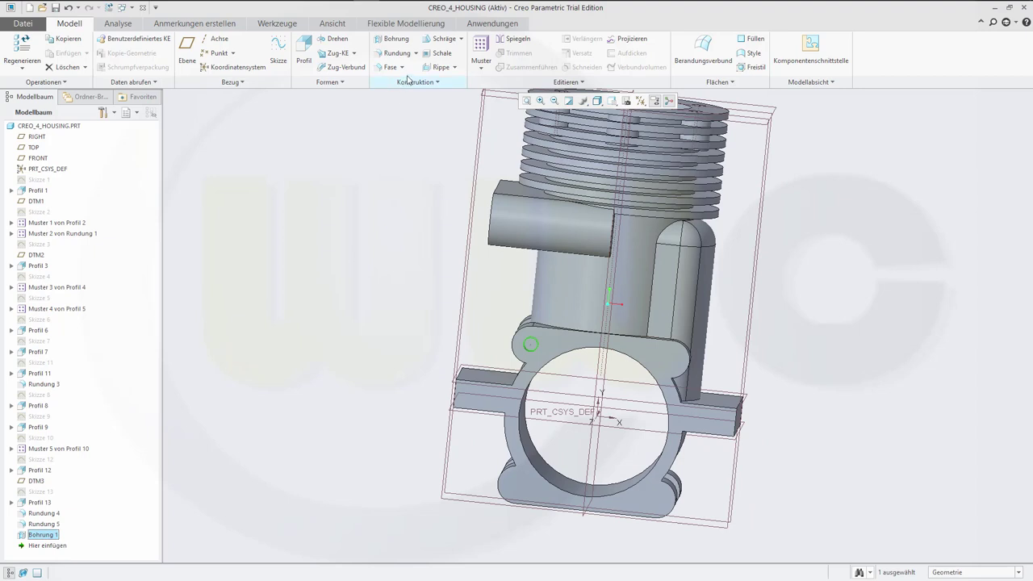
{"action": "left_click", "coordinate": [481, 53]}
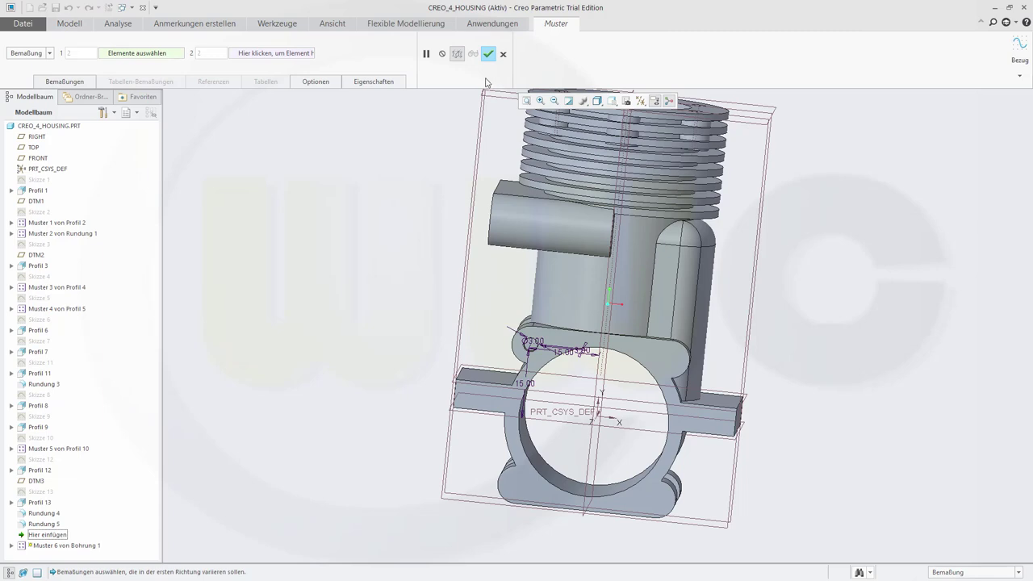
{"action": "left_click", "coordinate": [48, 53]}
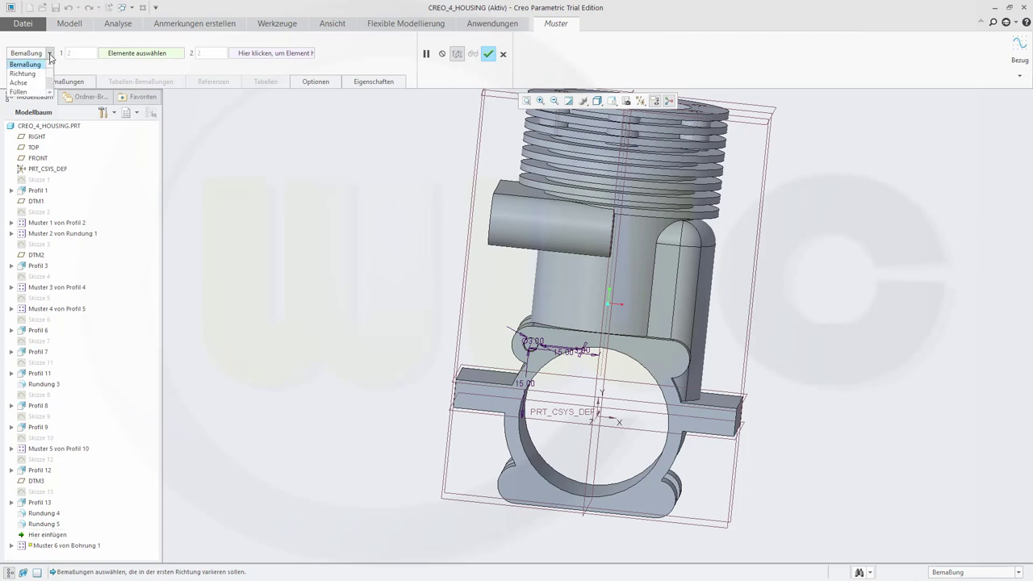
{"action": "left_click", "coordinate": [21, 84]}
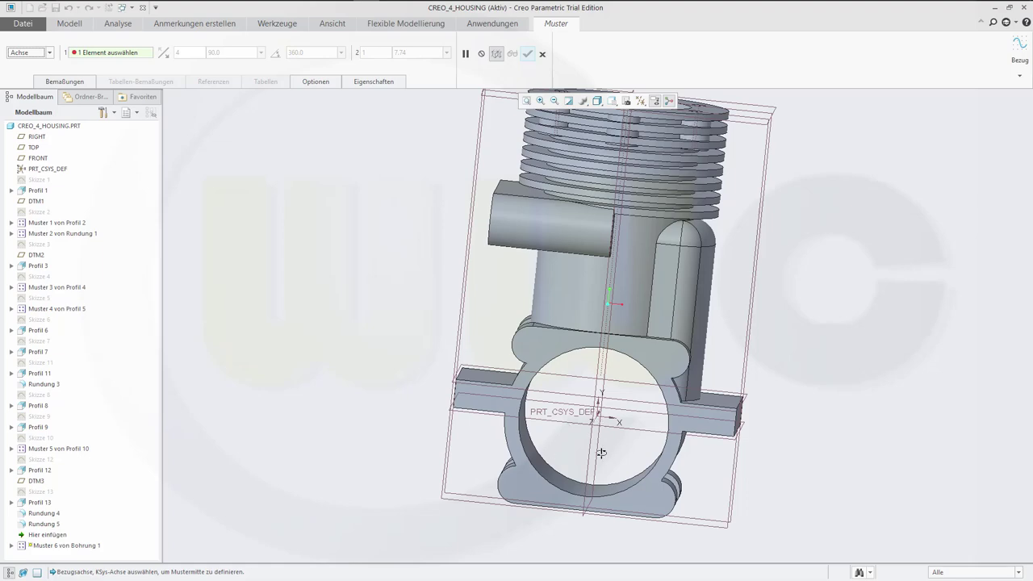
{"action": "scroll", "coordinate": [606, 422], "scroll_direction": "up", "scroll_amount": 5}
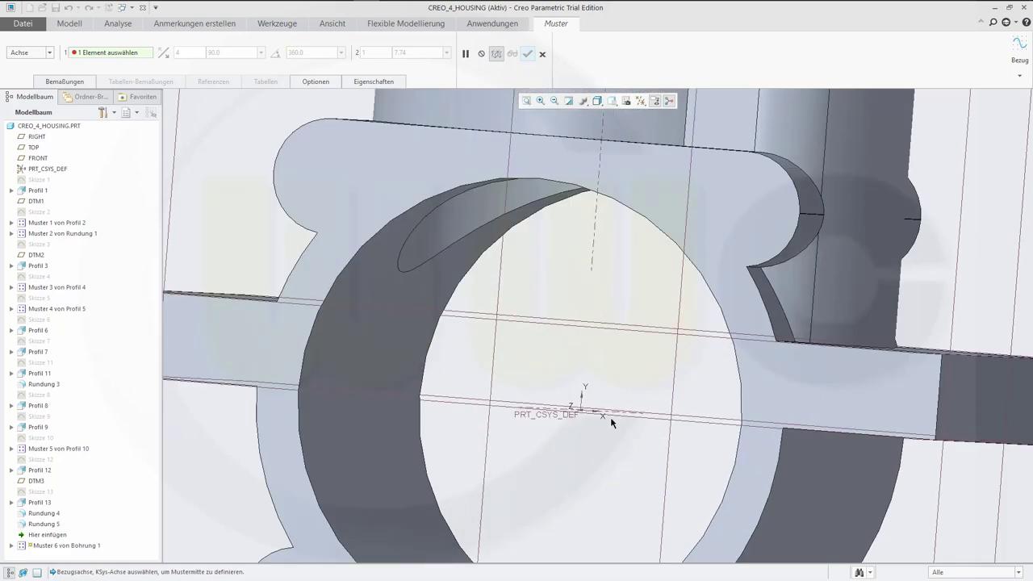
{"action": "middle_click_drag", "start_coordinate": [590, 446], "coordinate": [577, 454]}
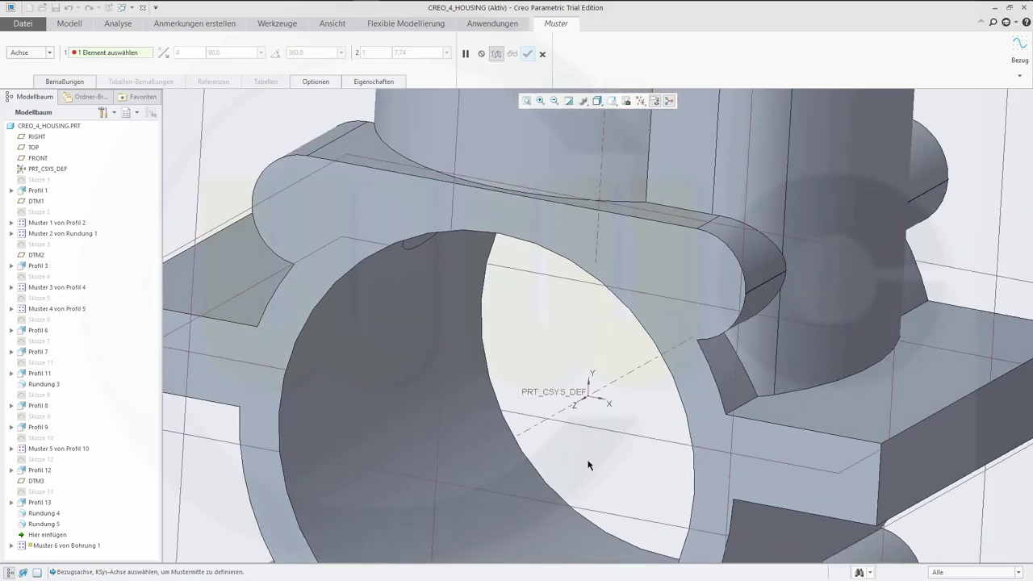
{"action": "left_click", "coordinate": [582, 402]}
{"action": "scroll", "coordinate": [583, 401], "scroll_direction": "down", "scroll_amount": 3}
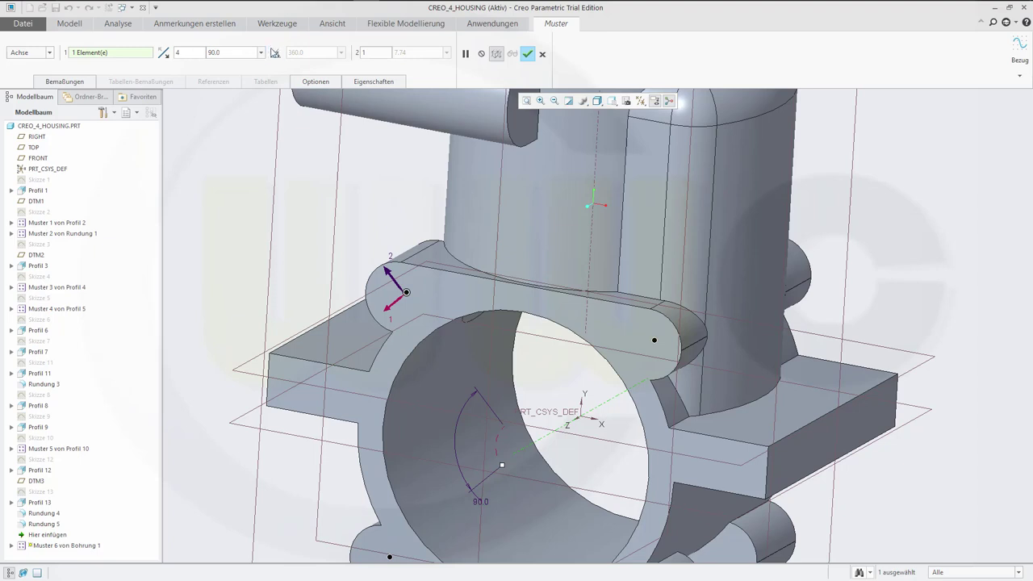
Distribute four pattern members evenly over 360° and complete the hole pattern
{"action": "left_click", "coordinate": [275, 54]}
{"action": "middle_click_drag", "start_coordinate": [407, 226], "coordinate": [361, 207]}
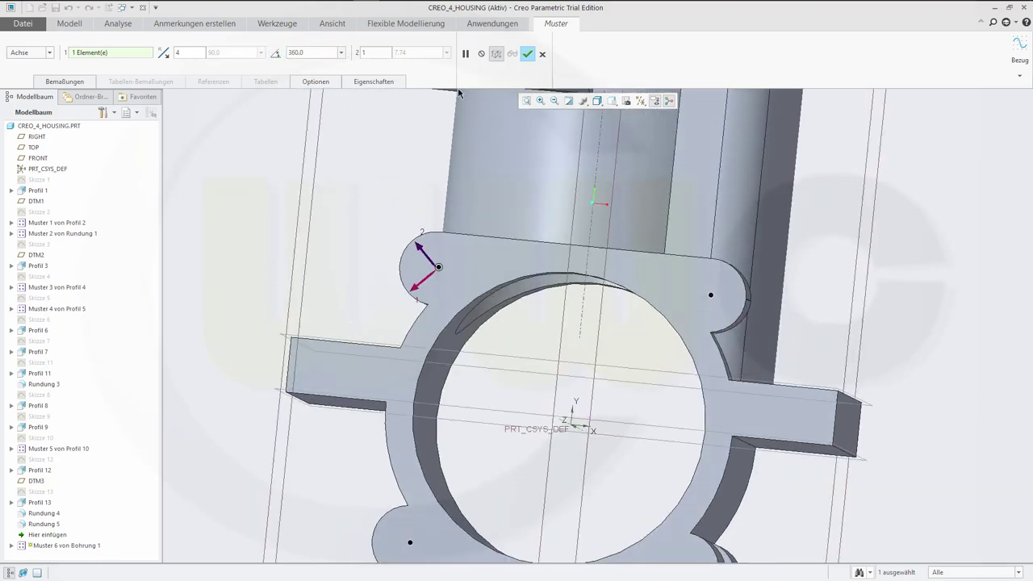
{"action": "left_click", "coordinate": [528, 54]}
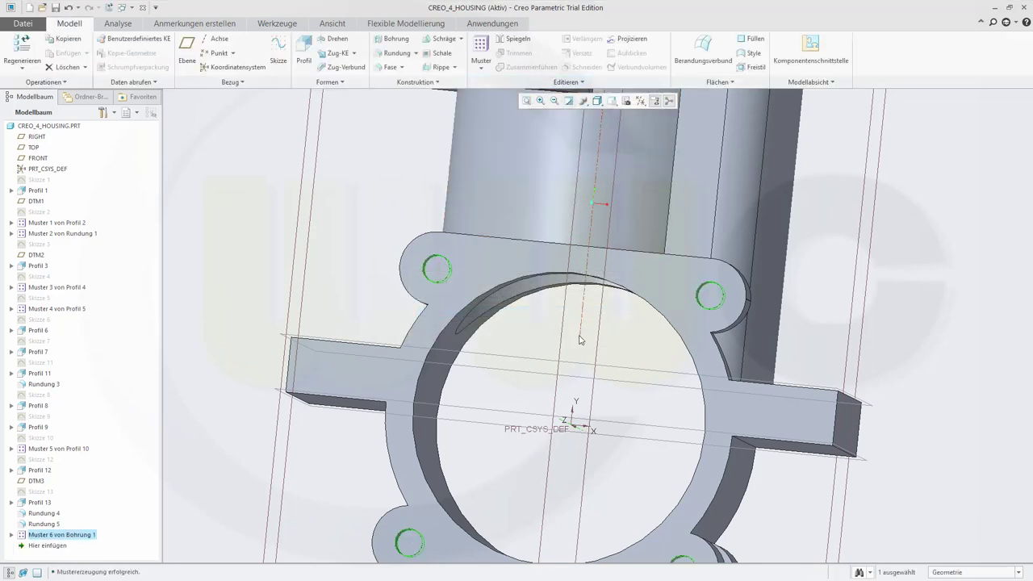
{"action": "middle_click_drag", "start_coordinate": [582, 401], "coordinate": [478, 390]}
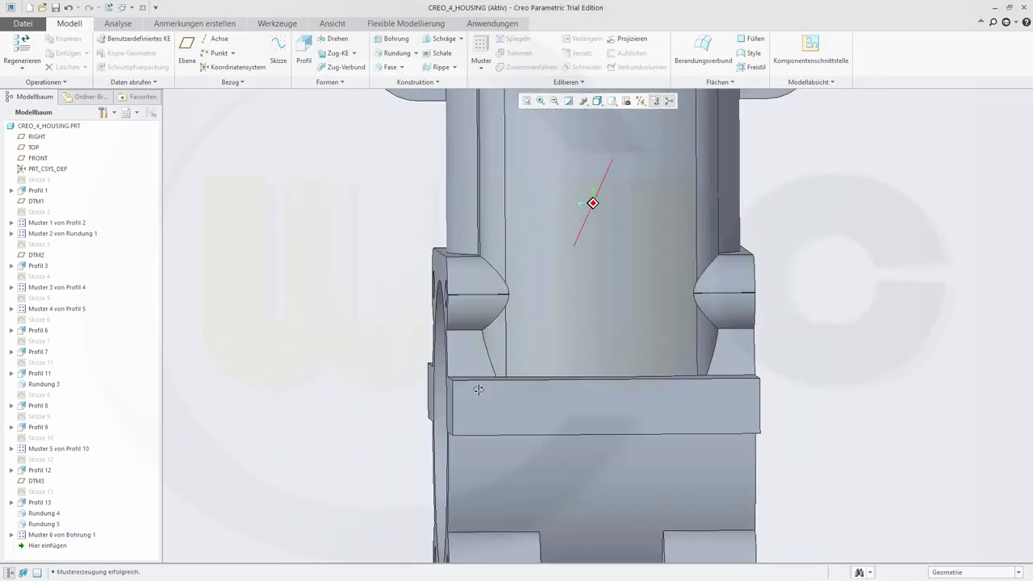
{"action": "key", "text": "ctrl+d"}
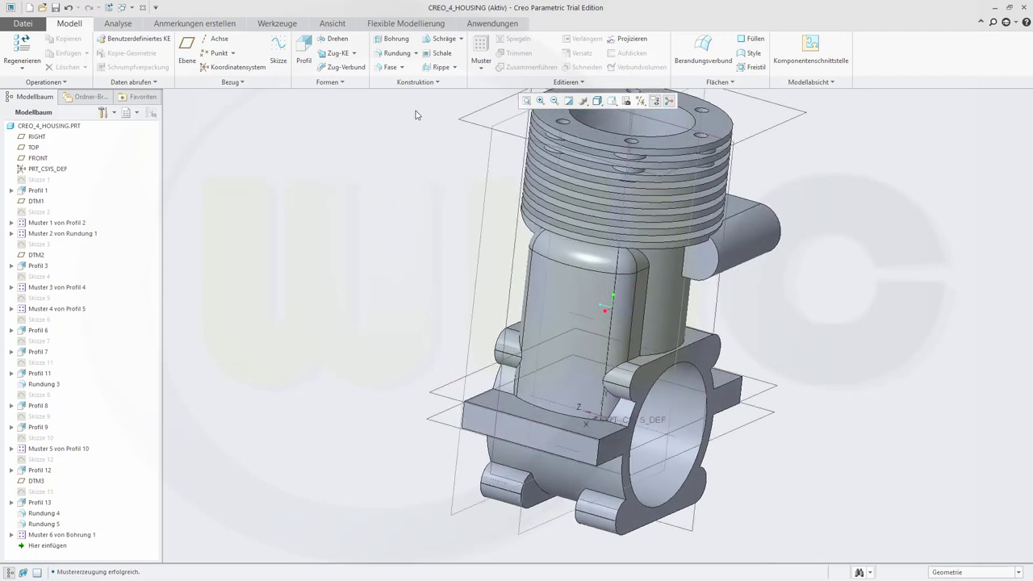
{"action": "left_click", "coordinate": [484, 67]}
{"action": "left_click", "coordinate": [927, 58]}
{"action": "left_click", "coordinate": [581, 82]}
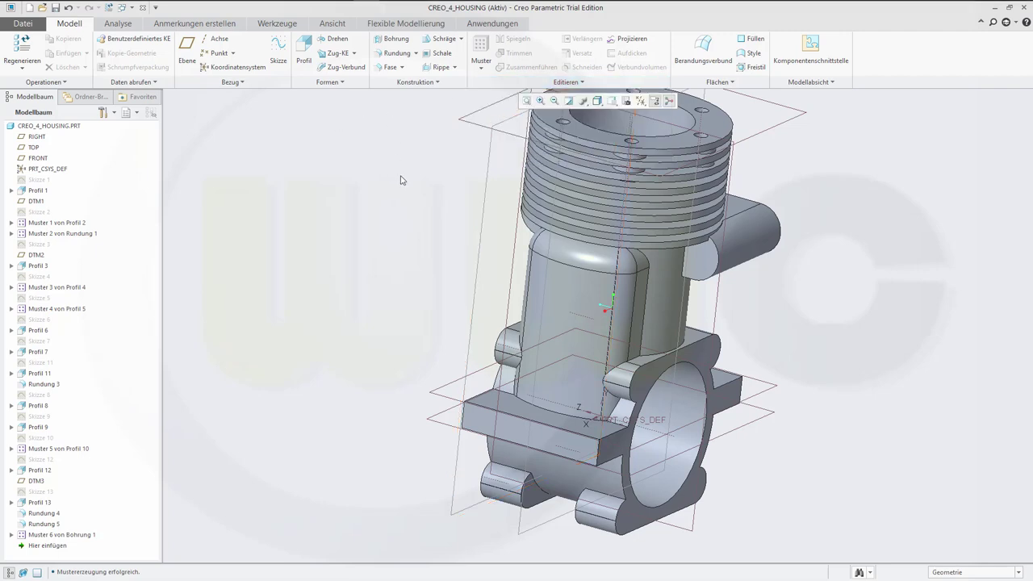
Place a simple hole on the upper-left lug of the ring's opposite face, with the TOP and RIGHT planes as offset references
{"action": "mouse_move", "coordinate": [402, 180]}
{"action": "middle_mouse_down"}
{"action": "mouse_move", "coordinate": [393, 169]}
{"action": "mouse_move", "coordinate": [372, 176]}
{"action": "middle_mouse_up"}
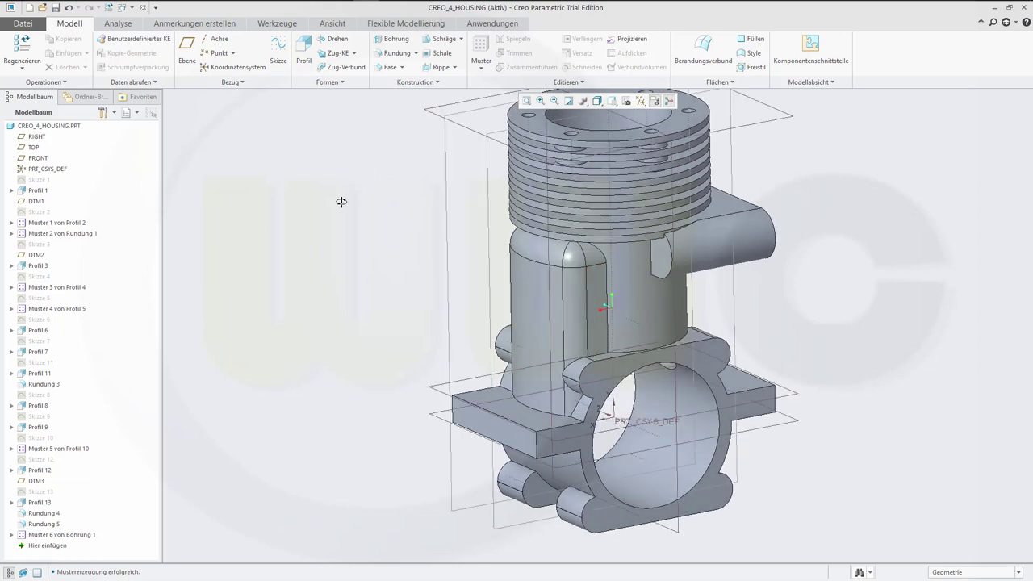
{"action": "middle_click_drag", "start_coordinate": [341, 203], "coordinate": [326, 198]}
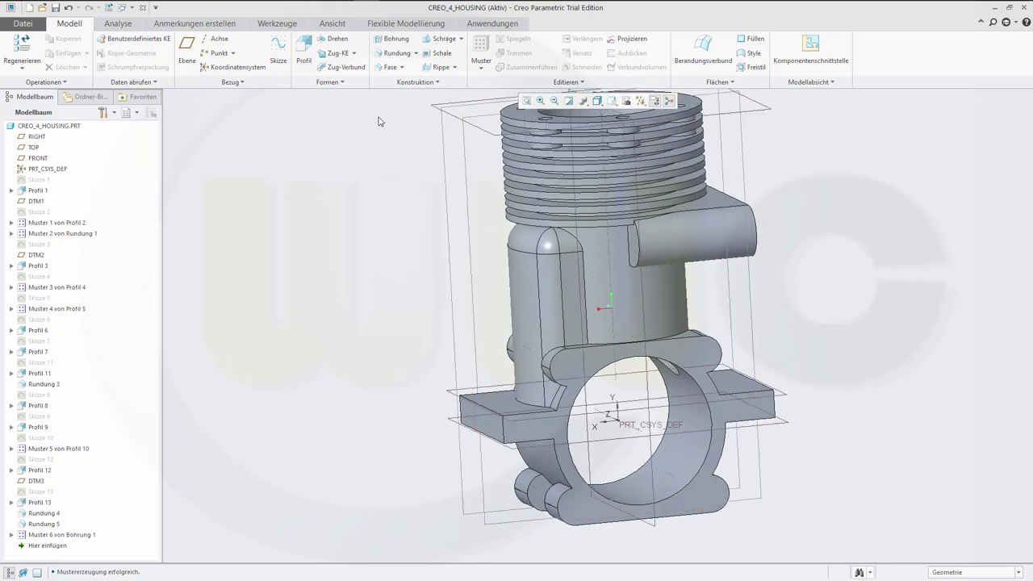
{"action": "left_click", "coordinate": [392, 39]}
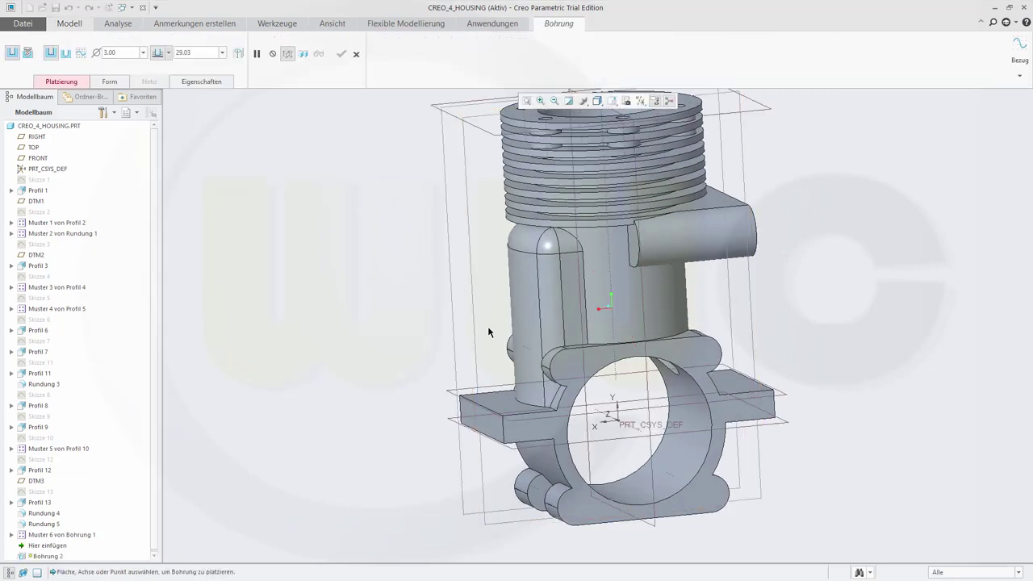
{"action": "left_click", "coordinate": [563, 365]}
{"action": "mouse_move", "coordinate": [881, 388]}
{"action": "middle_mouse_down"}
{"action": "mouse_move", "coordinate": [869, 372]}
{"action": "mouse_move", "coordinate": [867, 383]}
{"action": "middle_mouse_up"}
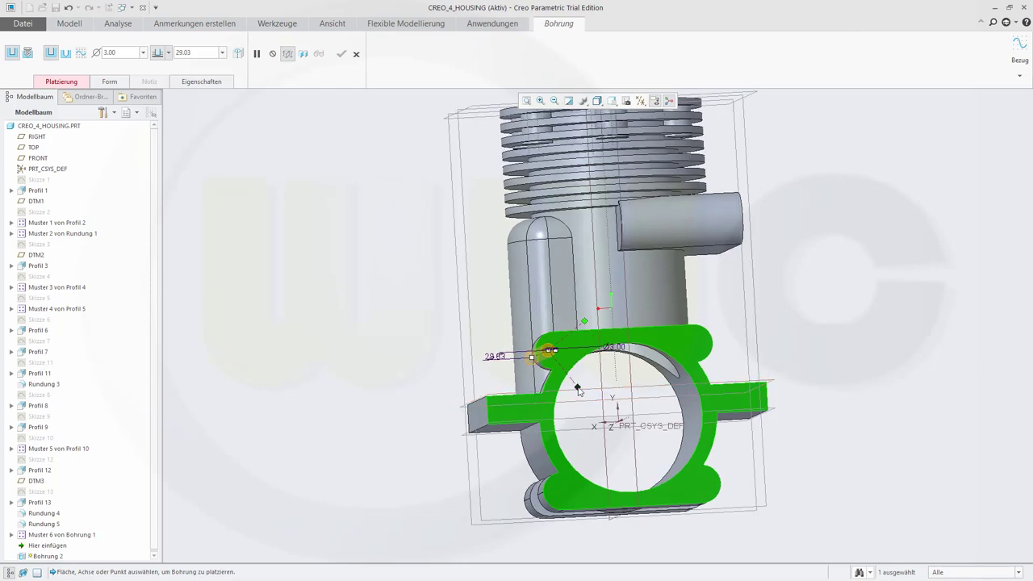
{"action": "left_click_drag", "start_coordinate": [578, 389], "coordinate": [589, 418]}
{"action": "left_click_drag", "start_coordinate": [585, 326], "coordinate": [634, 371]}
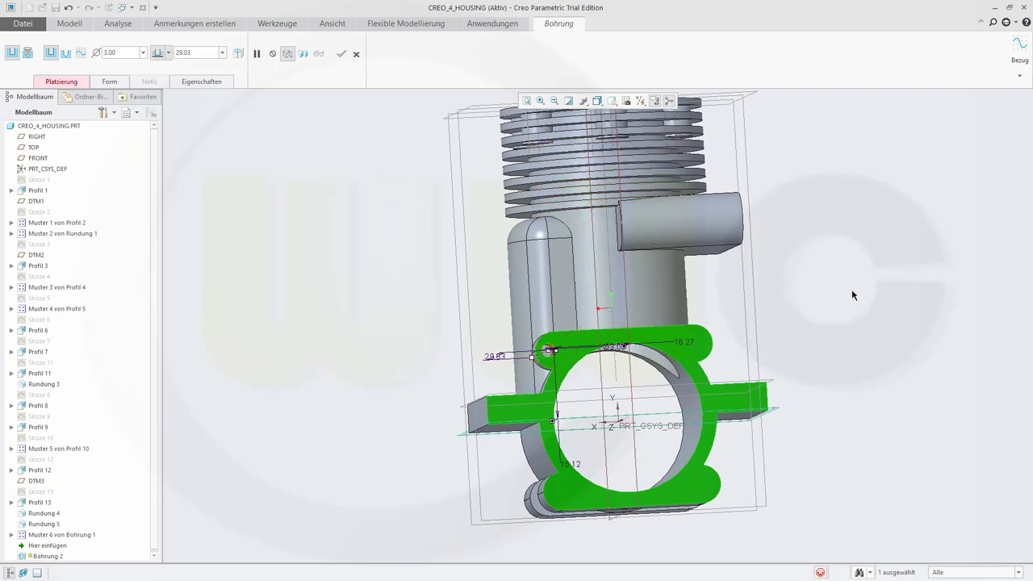
Set the hole's offsets from the RIGHT and TOP planes to 15 mm each and complete the hole
{"action": "double_click", "coordinate": [683, 342]}
{"action": "type", "text": "15"}
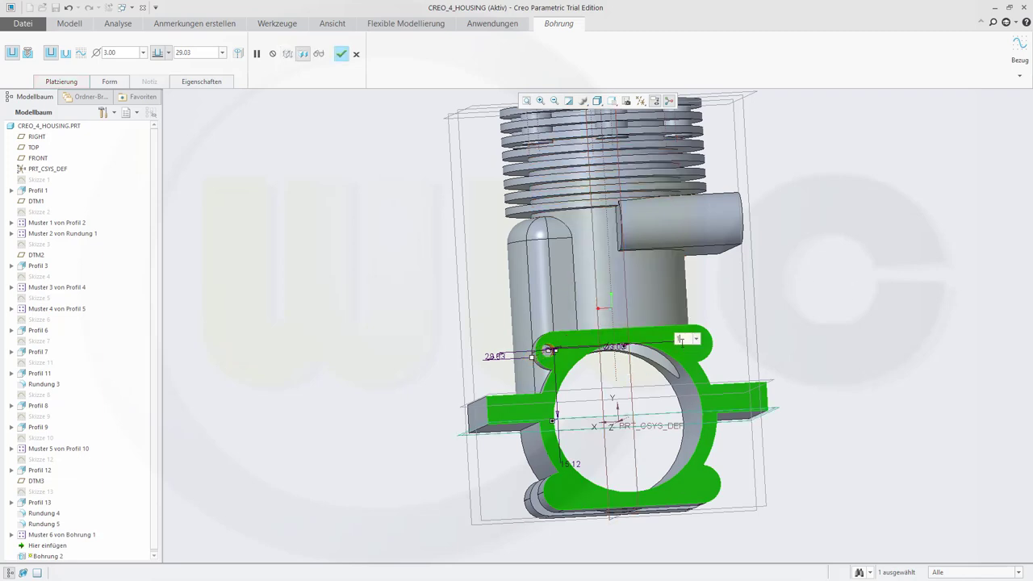
{"action": "key", "text": "Return"}
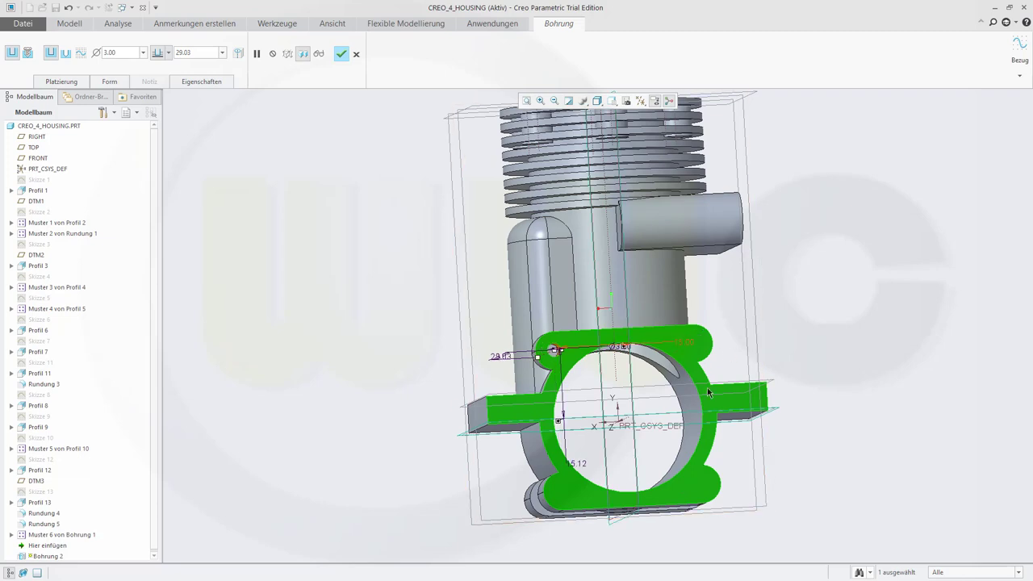
{"action": "double_click", "coordinate": [577, 465]}
{"action": "type", "text": "15"}
{"action": "key", "text": "Return"}
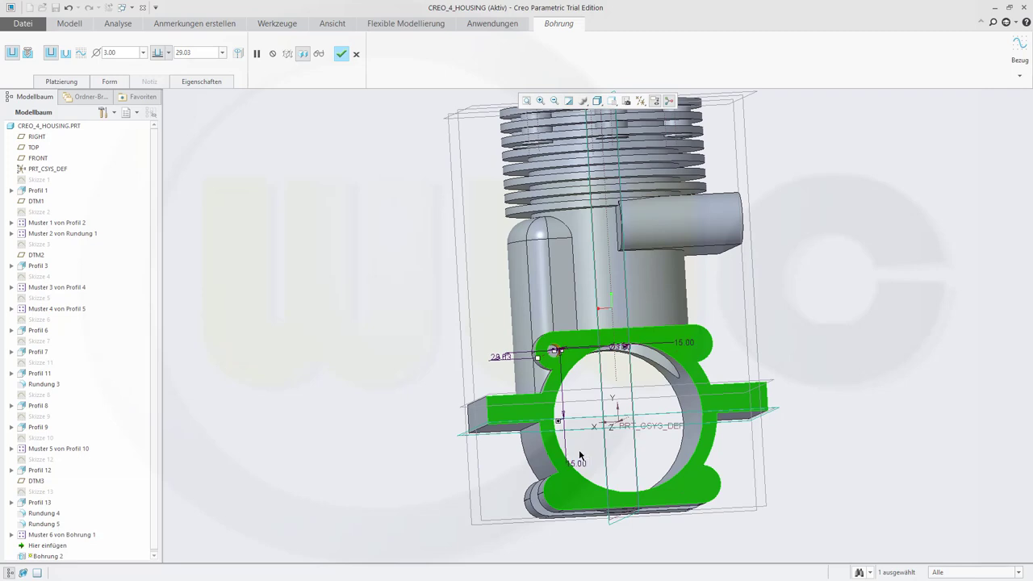
{"action": "left_click", "coordinate": [341, 54]}
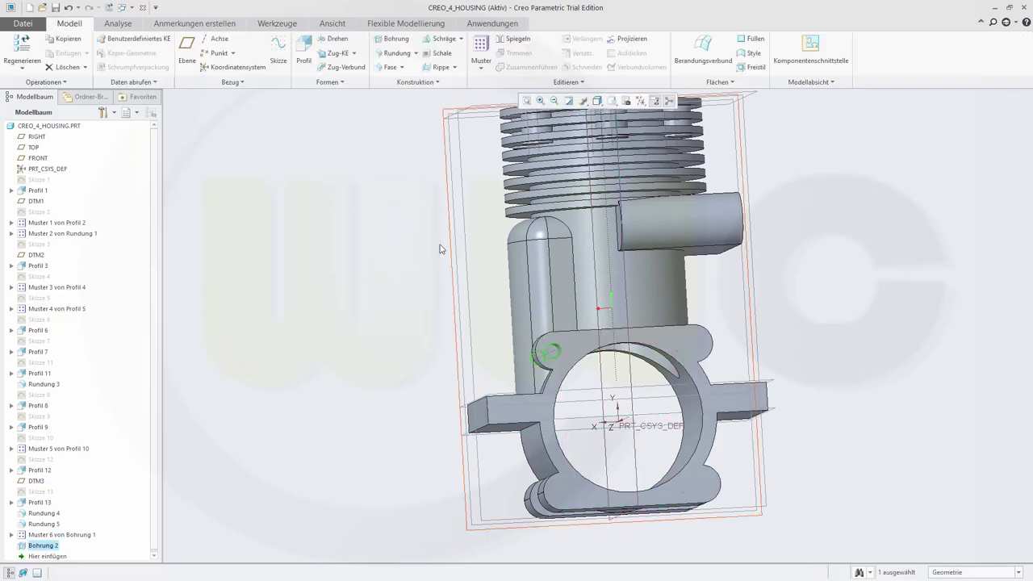
{"action": "middle_click_drag", "start_coordinate": [439, 245], "coordinate": [375, 290]}
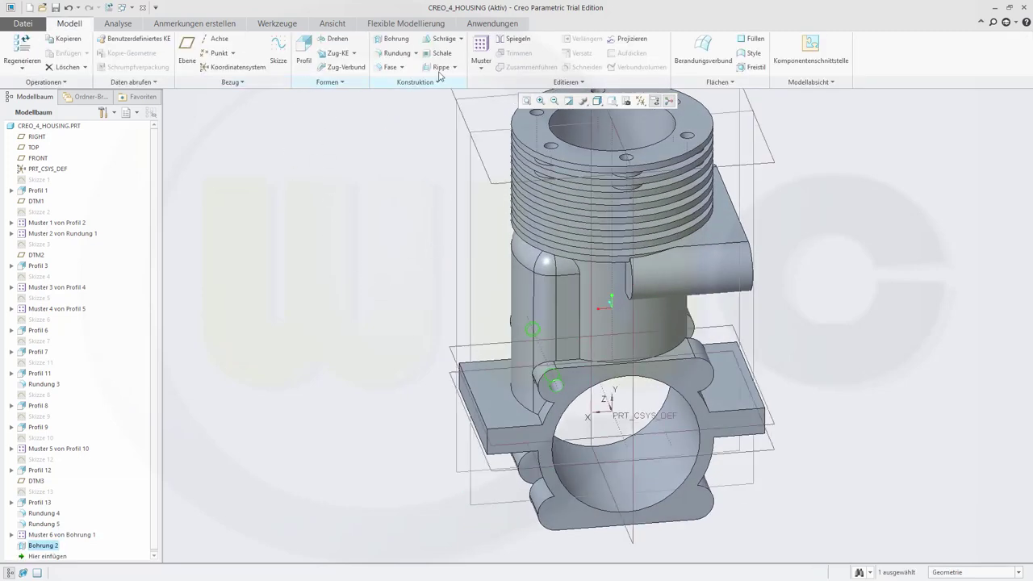
Delete the single hole Bohrung 2 from the opposite ring face and restore the default view orientation
{"action": "left_click", "coordinate": [46, 546]}
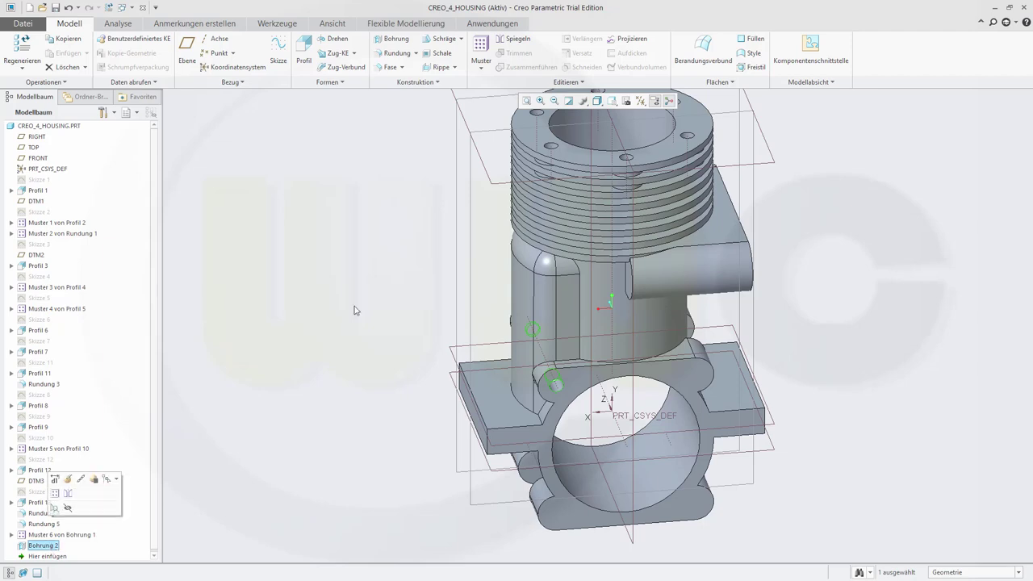
{"action": "left_click", "coordinate": [448, 98]}
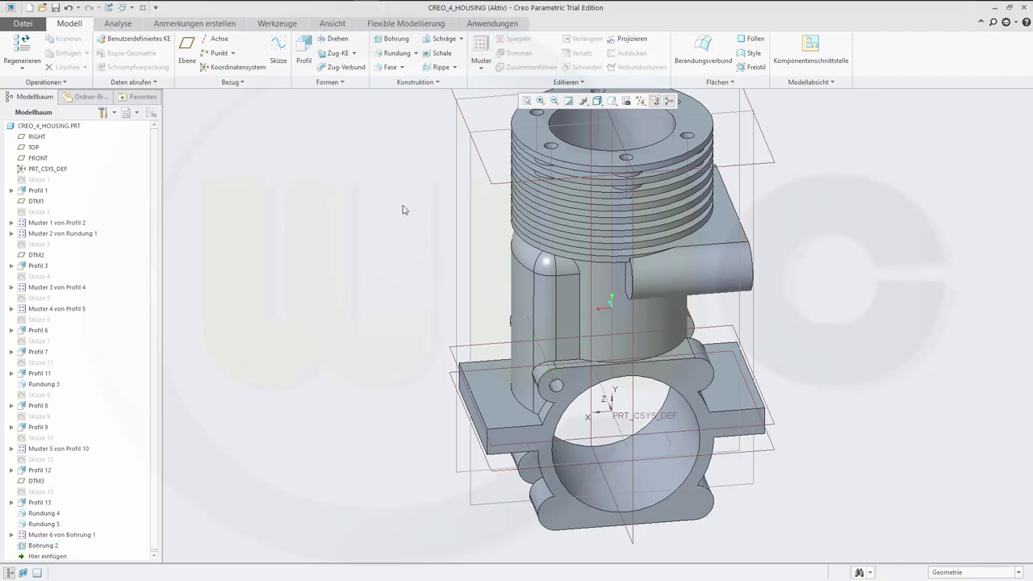
{"action": "middle_click_drag", "start_coordinate": [362, 274], "coordinate": [256, 358]}
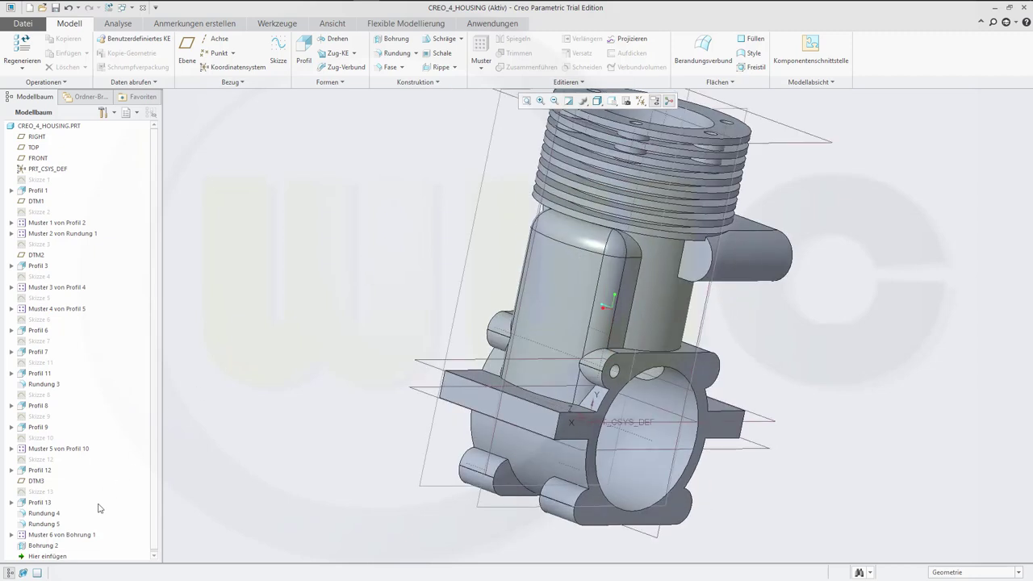
{"action": "right_click", "coordinate": [50, 546]}
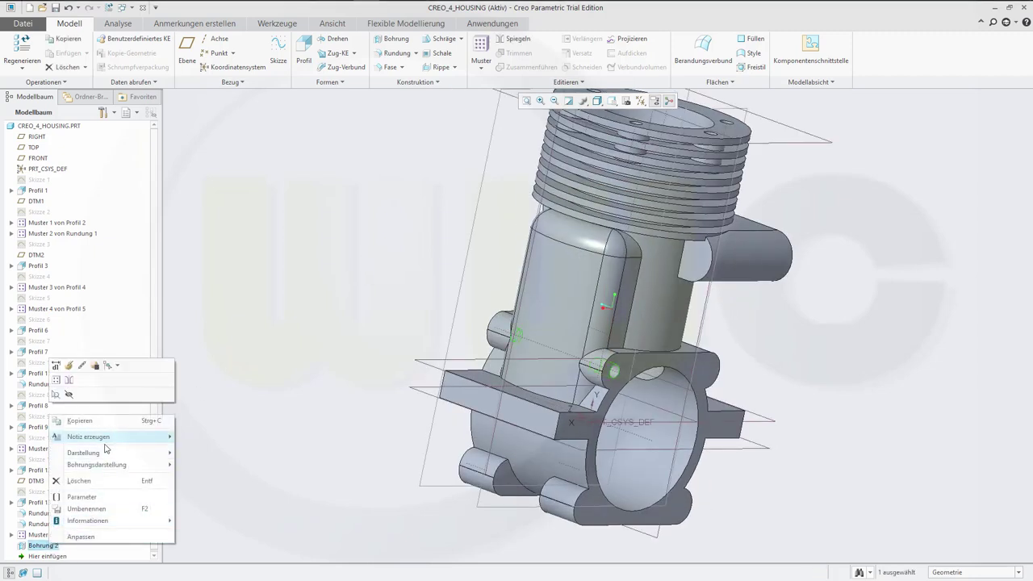
{"action": "left_click", "coordinate": [99, 480]}
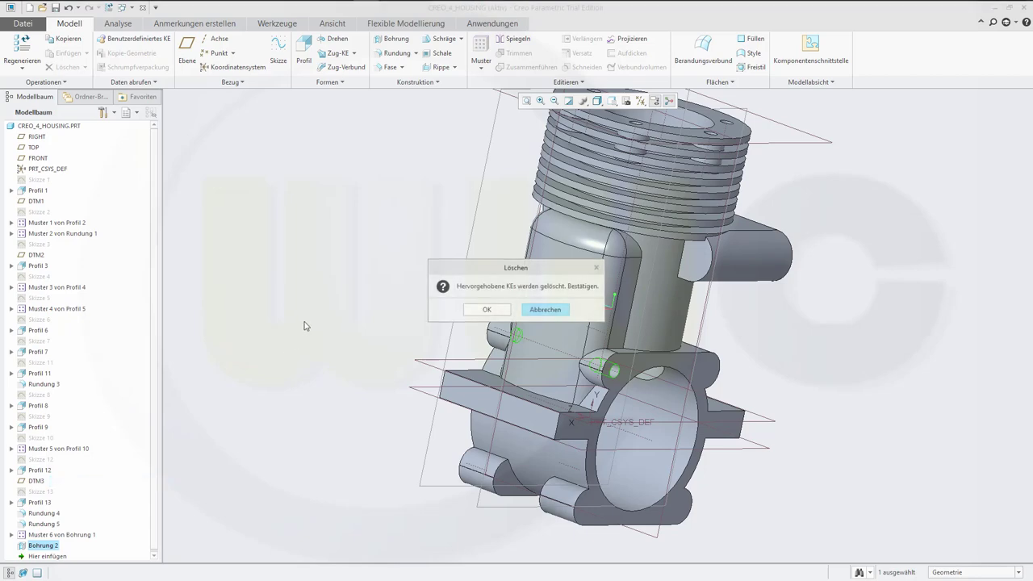
{"action": "left_click", "coordinate": [485, 311]}
{"action": "key", "text": "ctrl+d"}
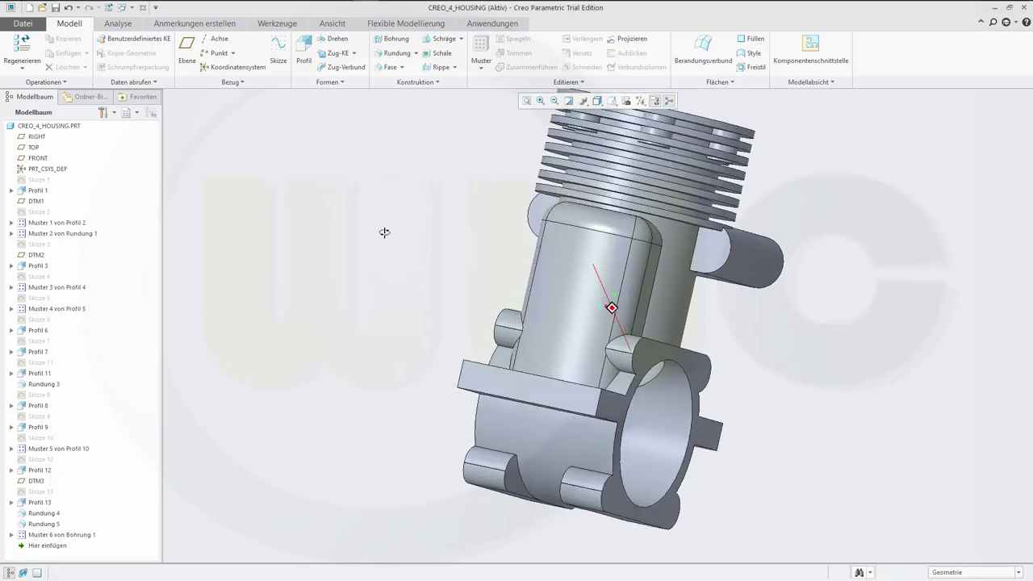
Mirror the hole pattern Muster 6 von Bohrung 1 about the FRONT plane onto the ring's opposite face
{"action": "left_click", "coordinate": [69, 536]}
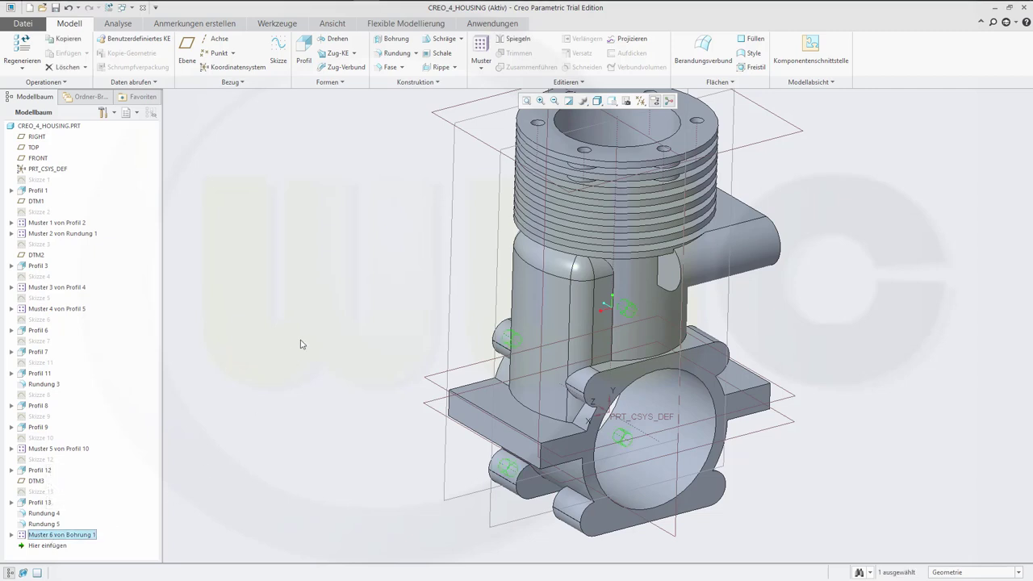
{"action": "left_click", "coordinate": [516, 40]}
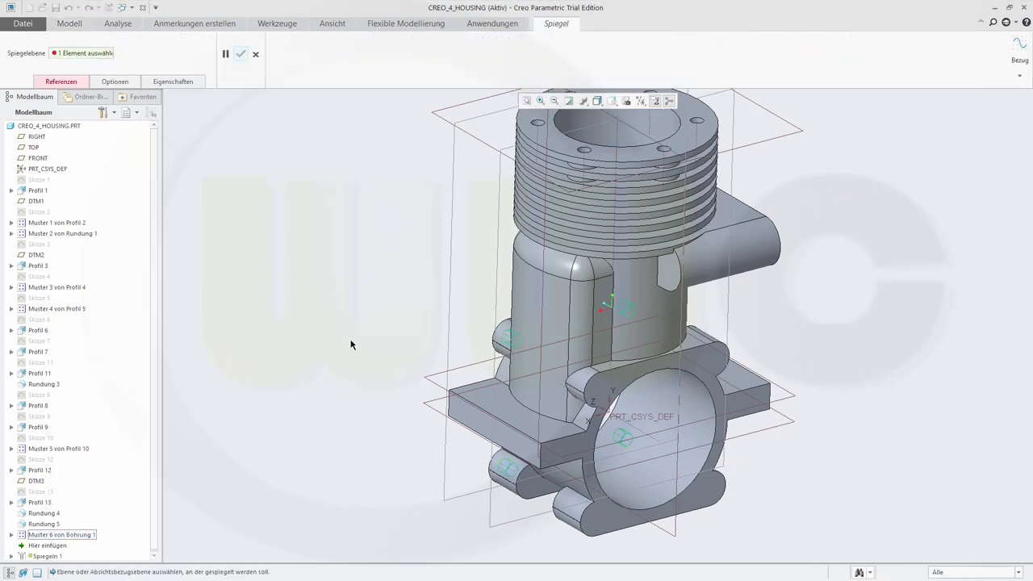
{"action": "left_click", "coordinate": [497, 297]}
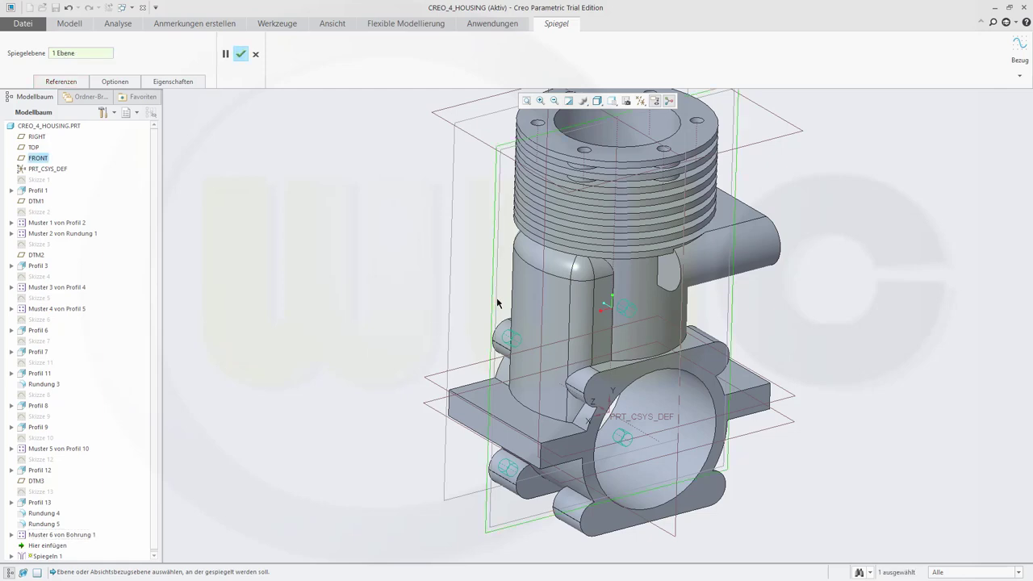
{"action": "left_click", "coordinate": [234, 54]}
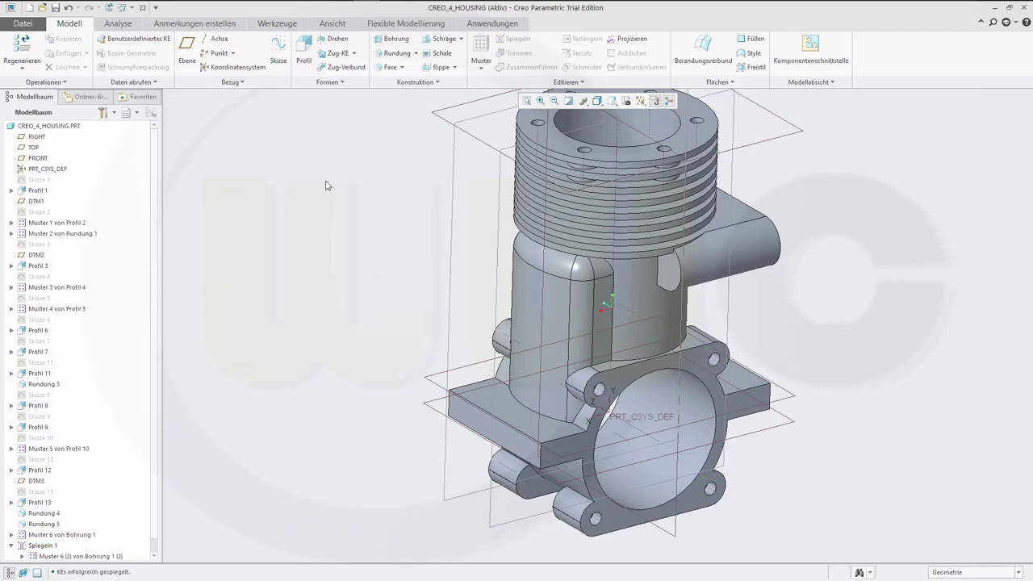
{"action": "mouse_move", "coordinate": [818, 287]}
{"action": "middle_mouse_down"}
{"action": "mouse_move", "coordinate": [811, 245]}
{"action": "mouse_move", "coordinate": [772, 264]}
{"action": "mouse_move", "coordinate": [805, 166]}
{"action": "middle_mouse_up"}
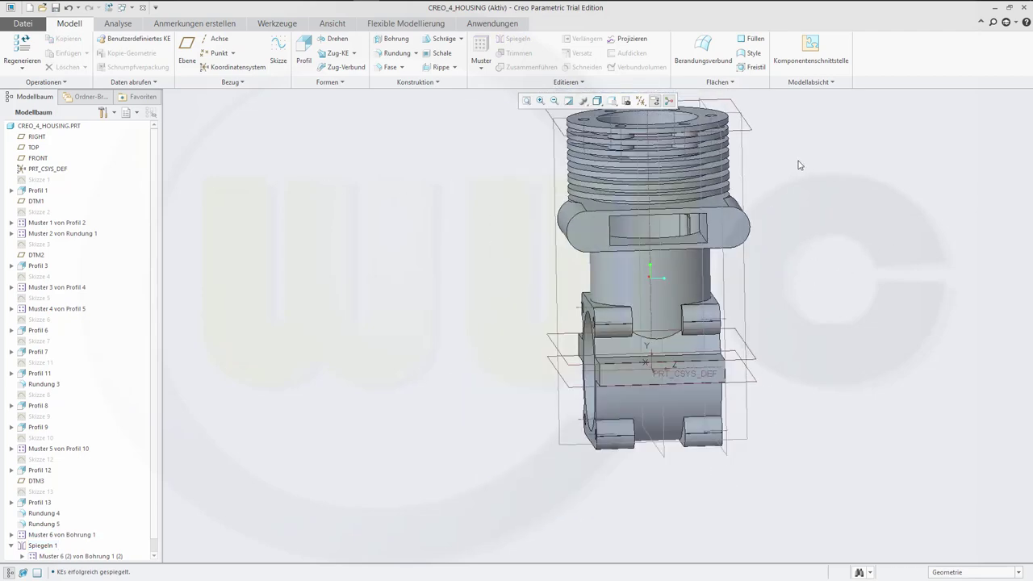
{"action": "scroll", "coordinate": [791, 171], "scroll_direction": "up", "scroll_amount": 2}
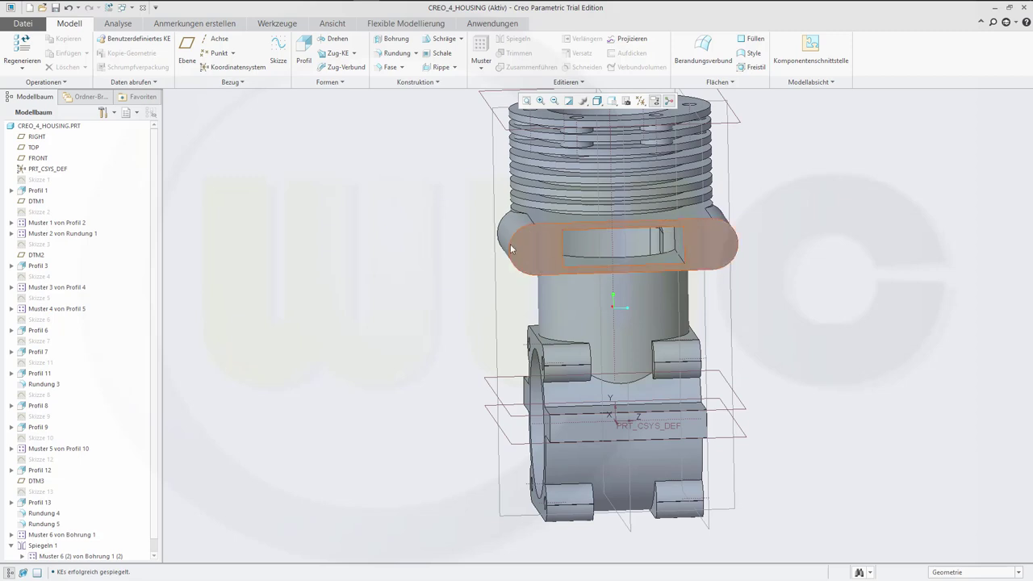
{"action": "left_click", "coordinate": [396, 39]}
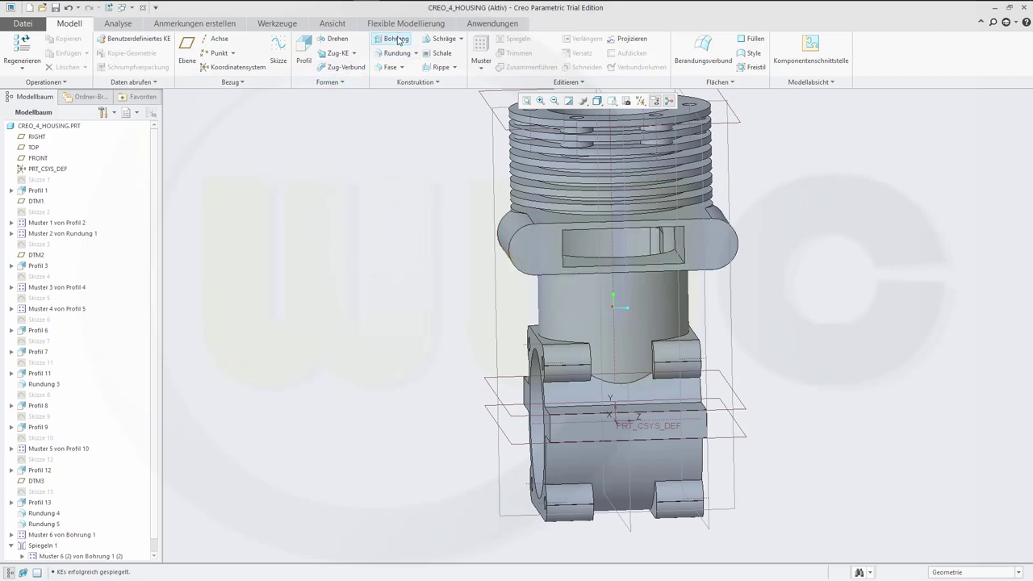
{"action": "left_click", "coordinate": [536, 255]}
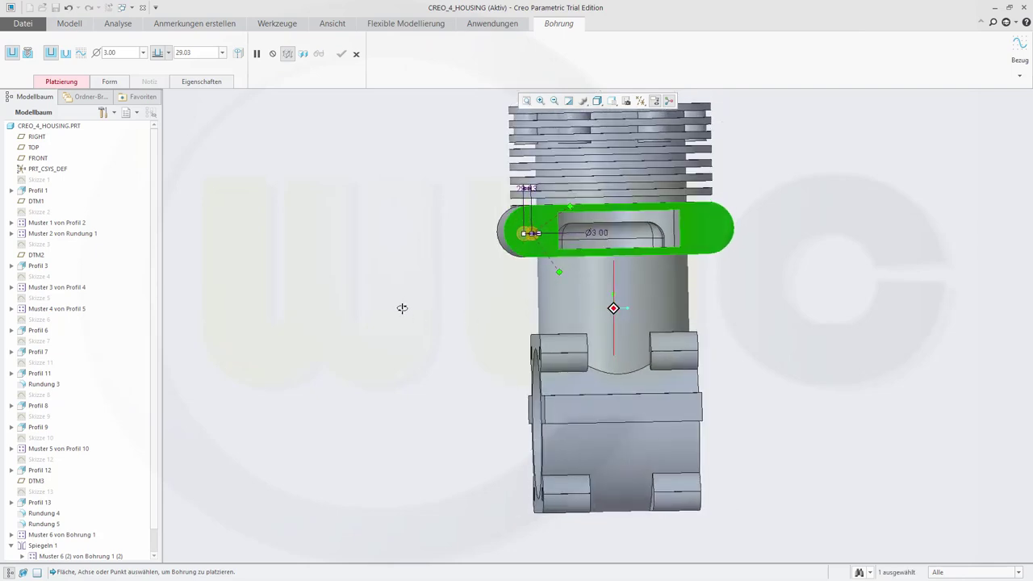
{"action": "middle_click_drag", "start_coordinate": [402, 309], "coordinate": [397, 311]}
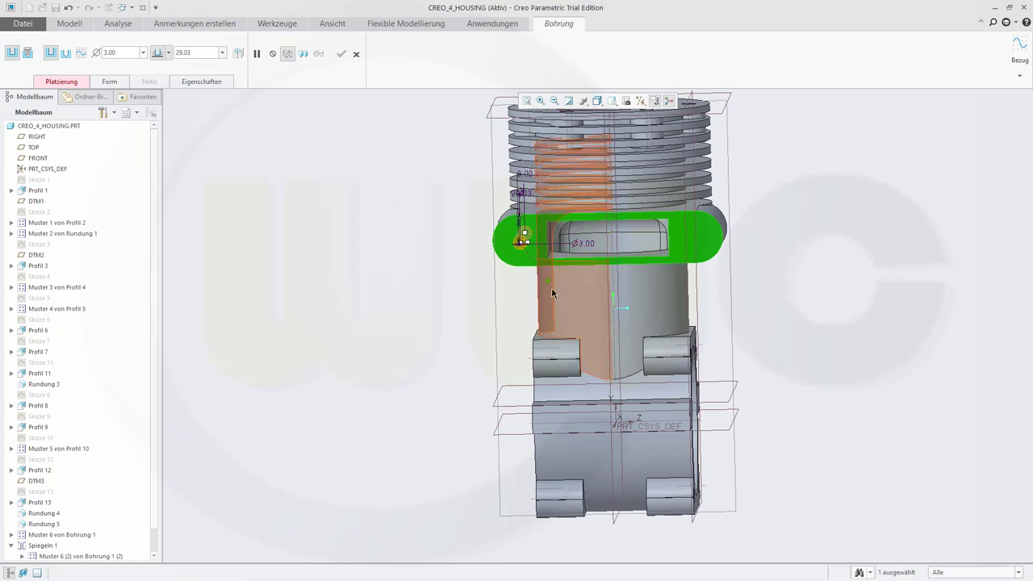
{"action": "left_click_drag", "start_coordinate": [547, 285], "coordinate": [548, 242]}
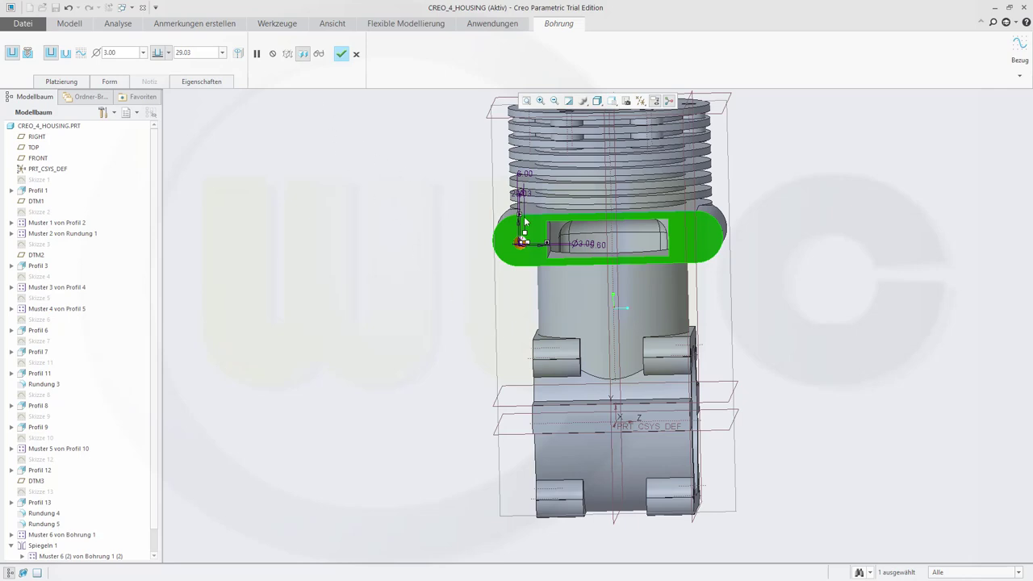
{"action": "scroll", "coordinate": [521, 242], "scroll_direction": "up", "scroll_amount": 3}
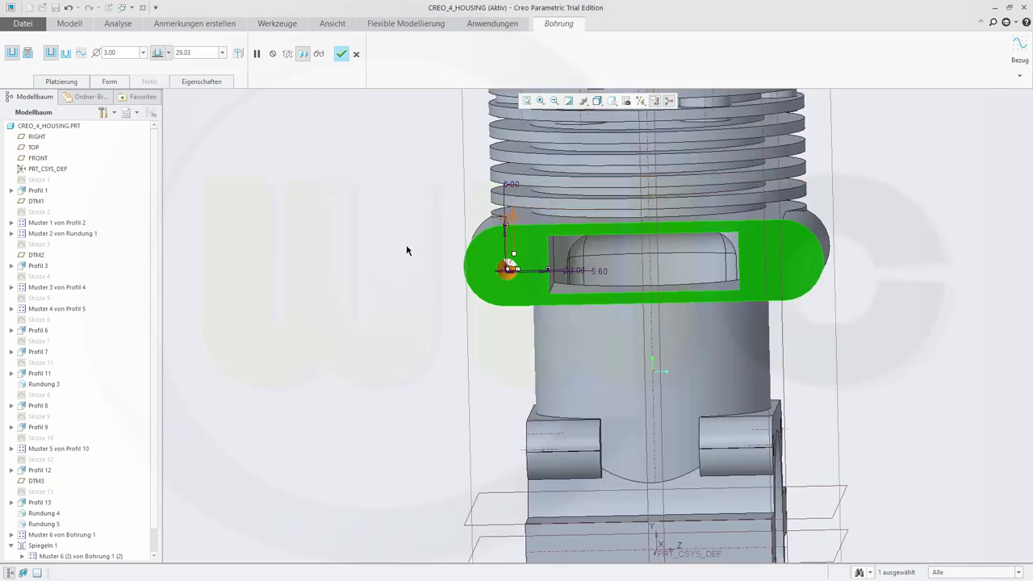
{"action": "middle_click_drag", "start_coordinate": [407, 250], "coordinate": [404, 230]}
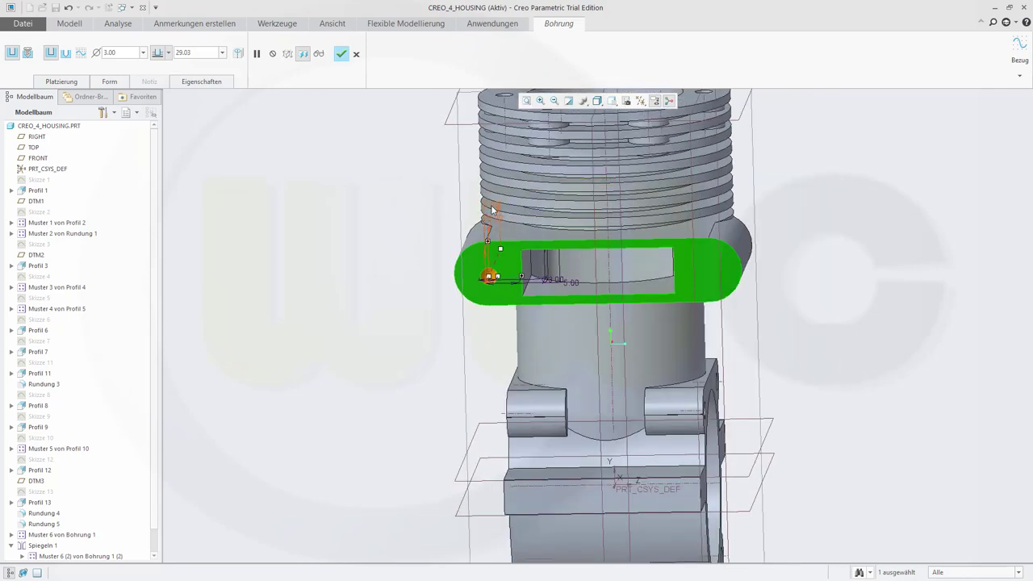
{"action": "left_click", "coordinate": [489, 201]}
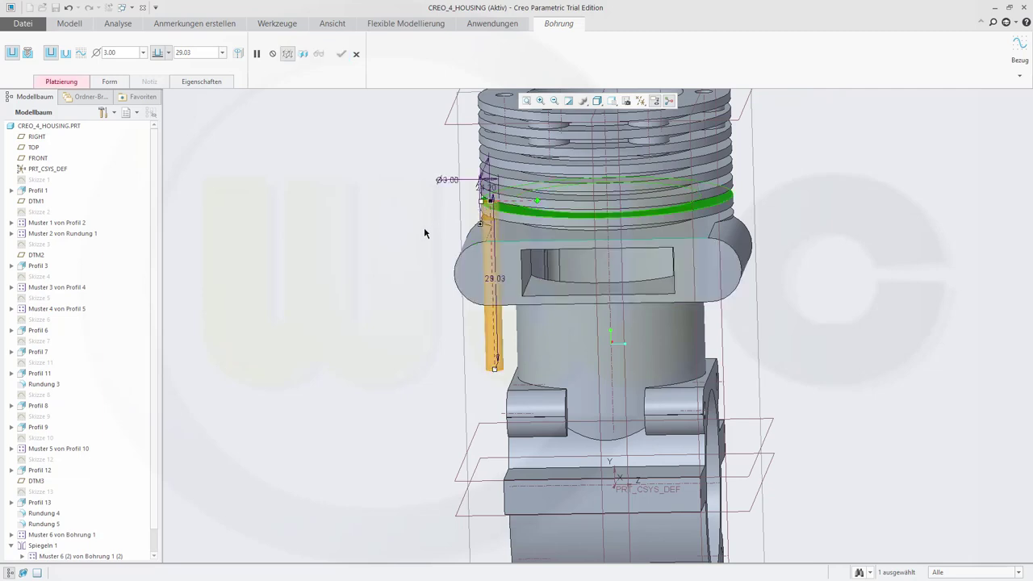
{"action": "middle_click_drag", "start_coordinate": [424, 231], "coordinate": [486, 220]}
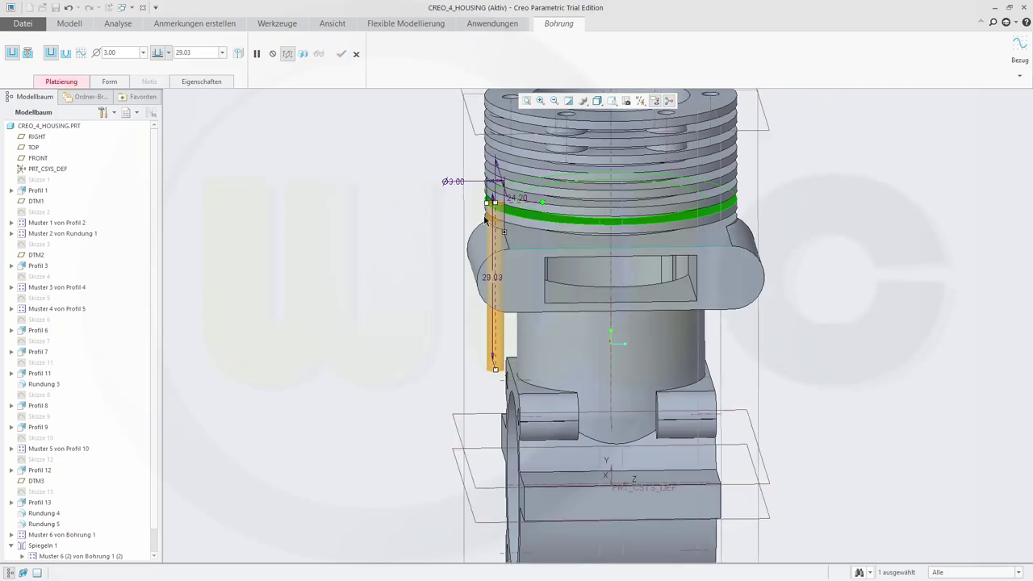
{"action": "left_click", "coordinate": [356, 54]}
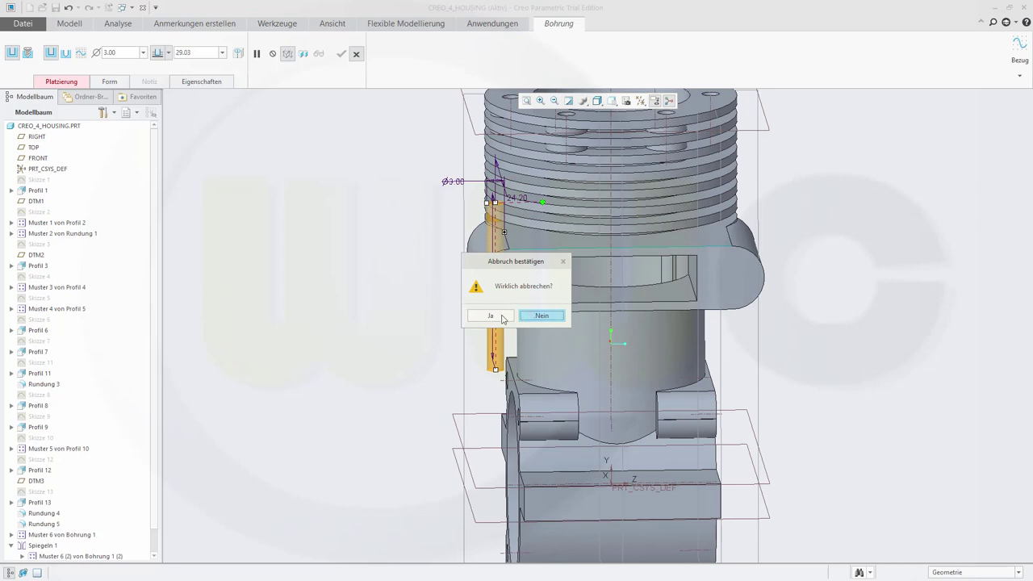
{"action": "left_click", "coordinate": [507, 316]}
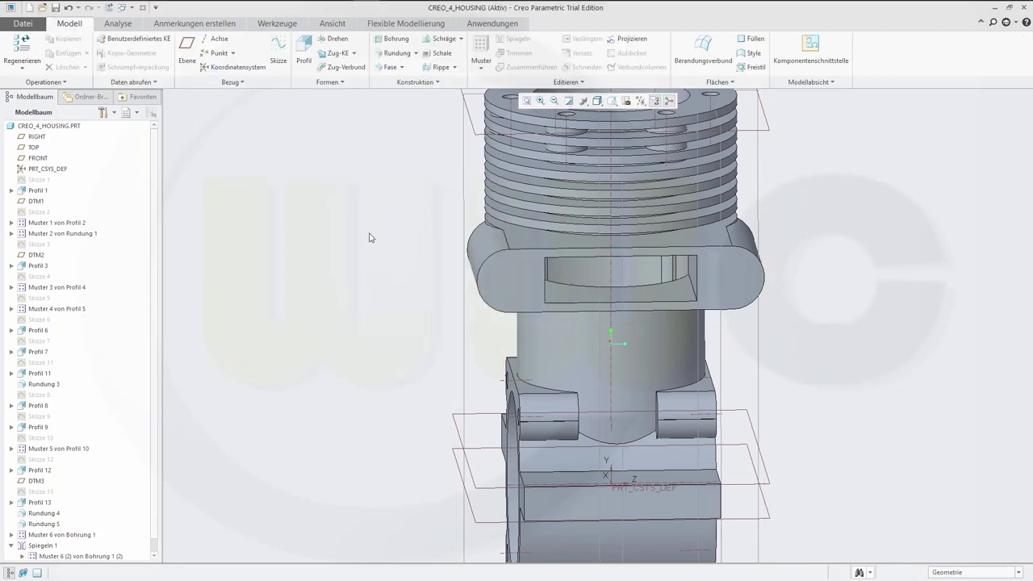
Place a simple 3 mm hole on one end of the slotted side flange and set its offset from the flange's lower edge to 5.5 mm
{"action": "left_click", "coordinate": [396, 38]}
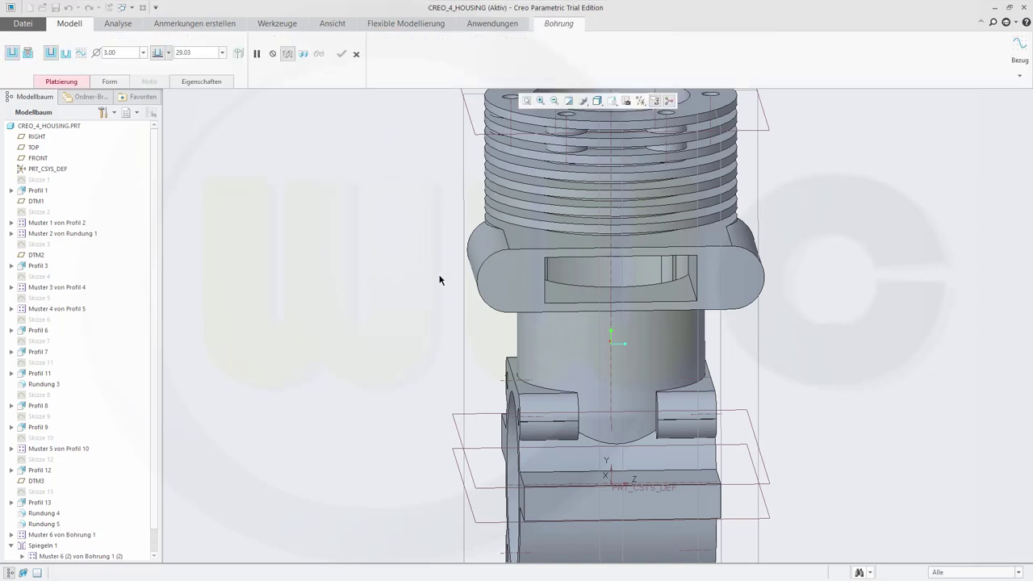
{"action": "left_click", "coordinate": [504, 289]}
{"action": "mouse_move", "coordinate": [385, 353]}
{"action": "middle_mouse_down"}
{"action": "mouse_move", "coordinate": [390, 334]}
{"action": "mouse_move", "coordinate": [416, 341]}
{"action": "middle_mouse_up"}
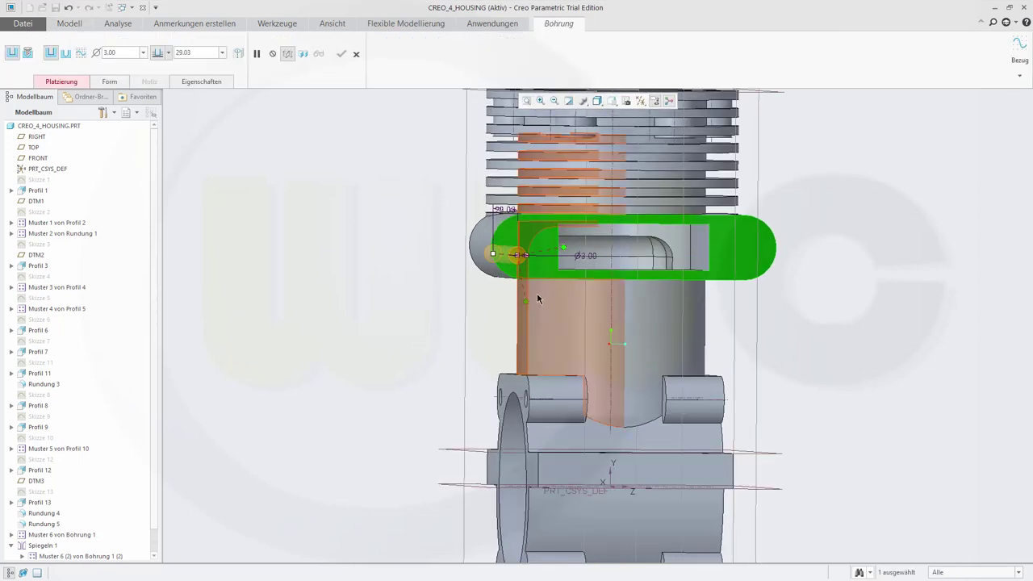
{"action": "left_click_drag", "start_coordinate": [531, 298], "coordinate": [562, 251]}
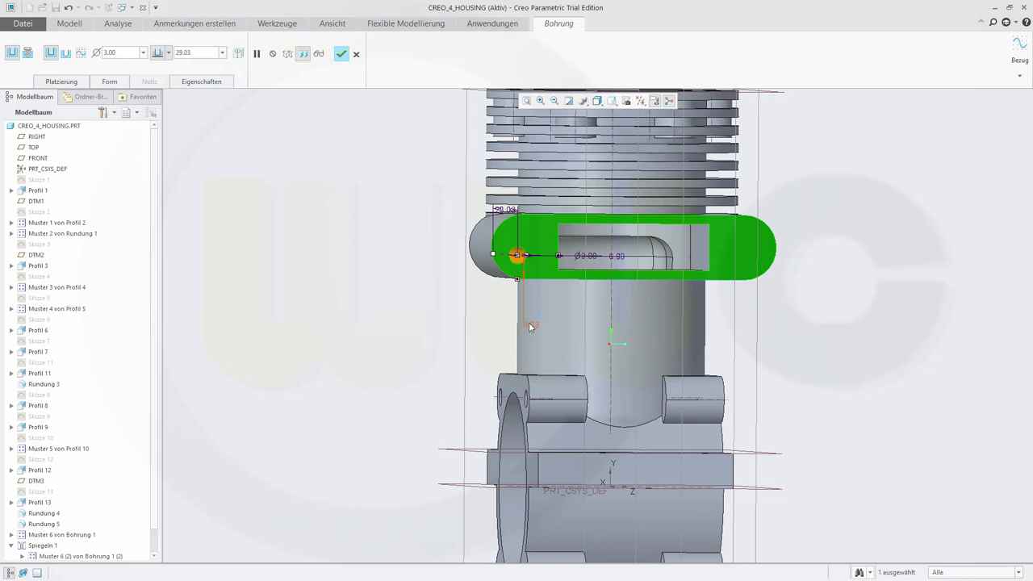
{"action": "double_click", "coordinate": [525, 325]}
{"action": "type", "text": "5.5"}
{"action": "key", "text": "Return"}
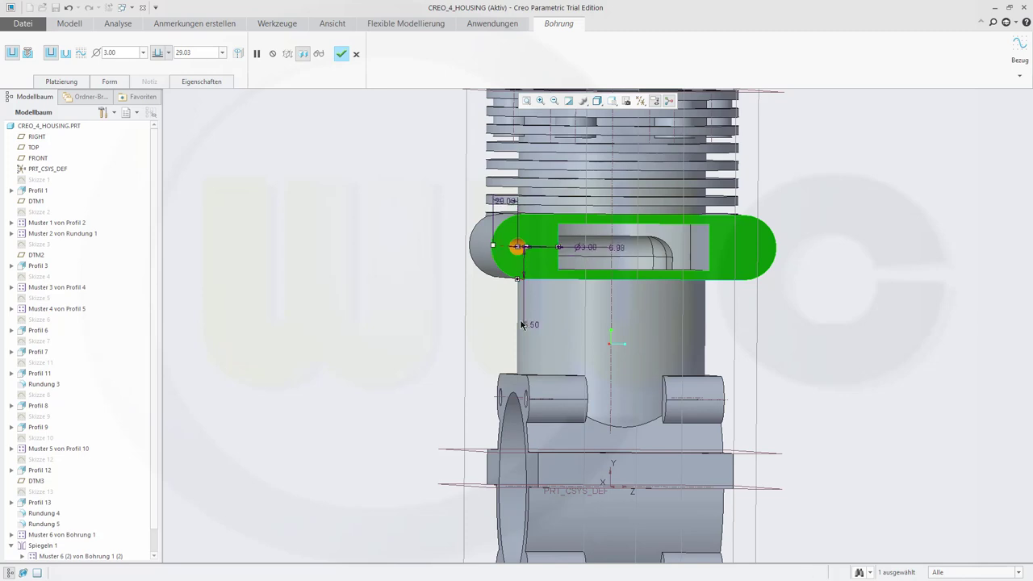
Move the flange hole's other offset reference to the FRONT plane, set that offset to 19 mm and complete the hole
{"action": "double_click", "coordinate": [621, 253]}
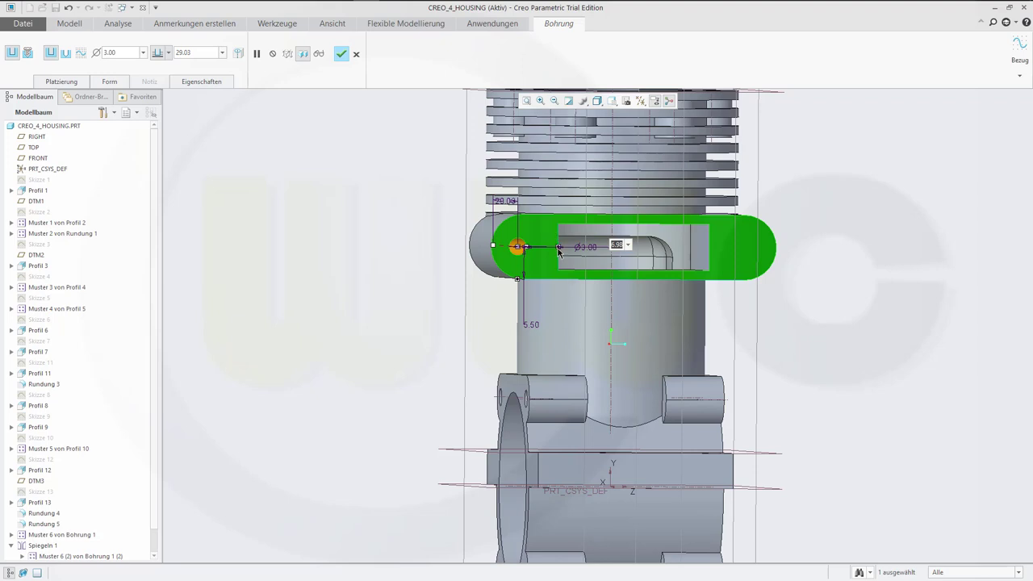
{"action": "left_click", "coordinate": [541, 243]}
{"action": "left_click", "coordinate": [492, 248]}
{"action": "middle_click_drag", "start_coordinate": [398, 279], "coordinate": [369, 302]}
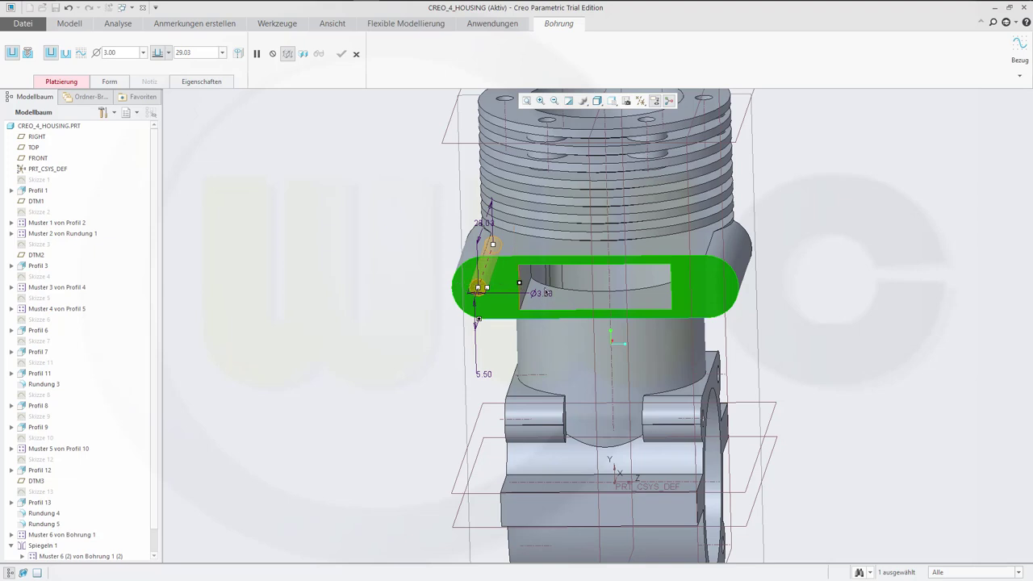
{"action": "left_click_drag", "start_coordinate": [519, 282], "coordinate": [595, 288]}
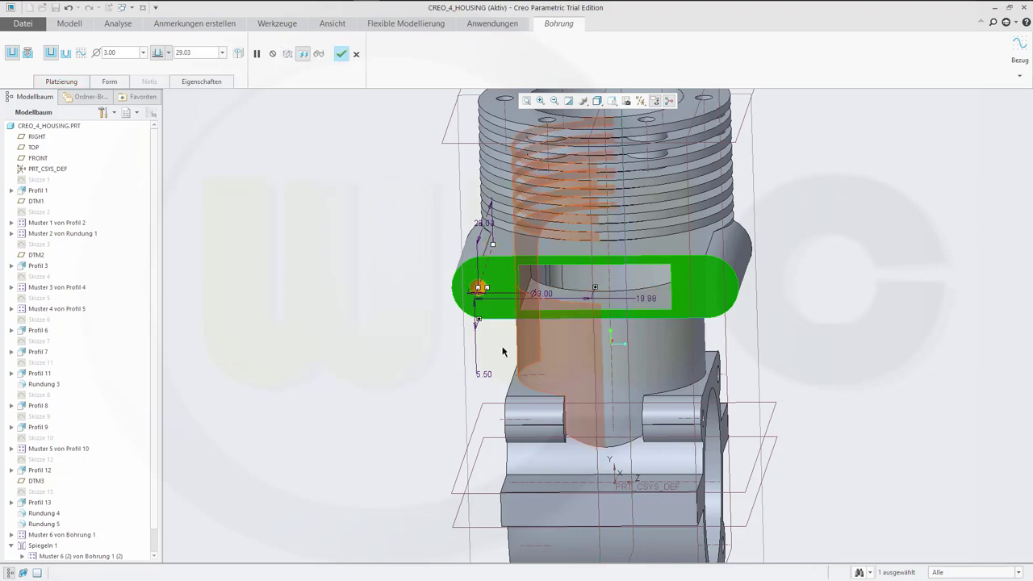
{"action": "middle_click_drag", "start_coordinate": [374, 334], "coordinate": [383, 318]}
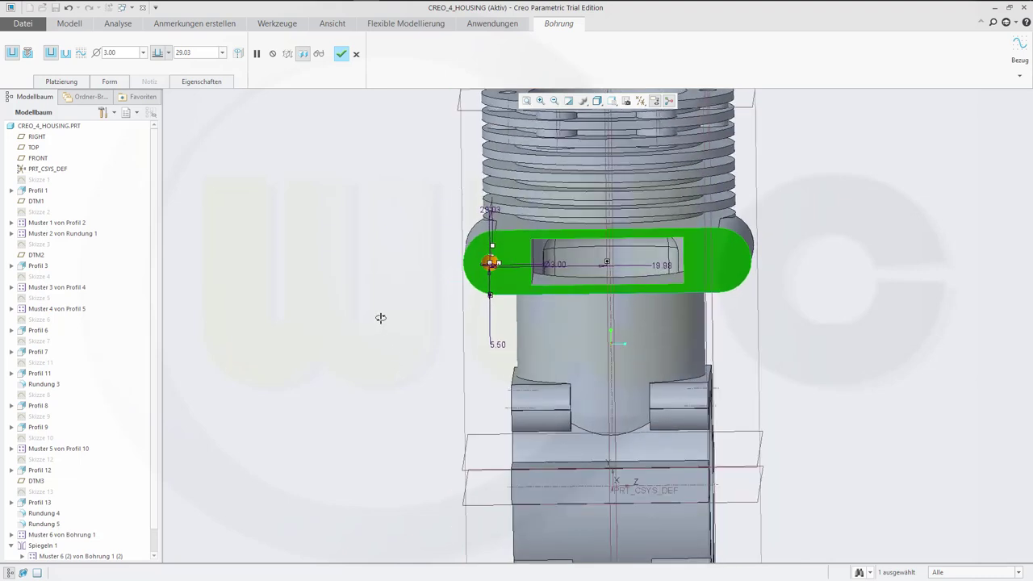
{"action": "double_click", "coordinate": [661, 265]}
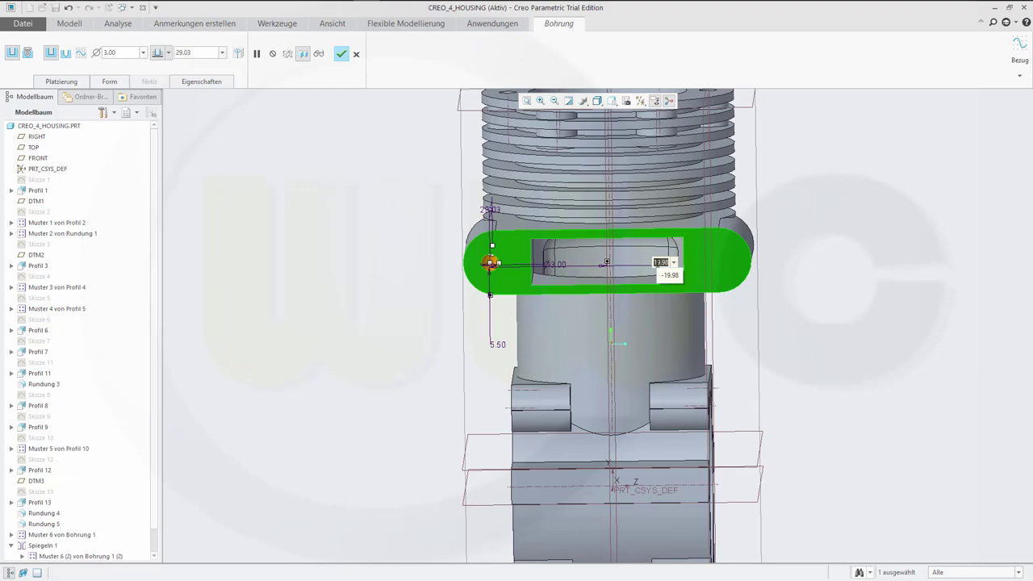
{"action": "type", "text": "1"}
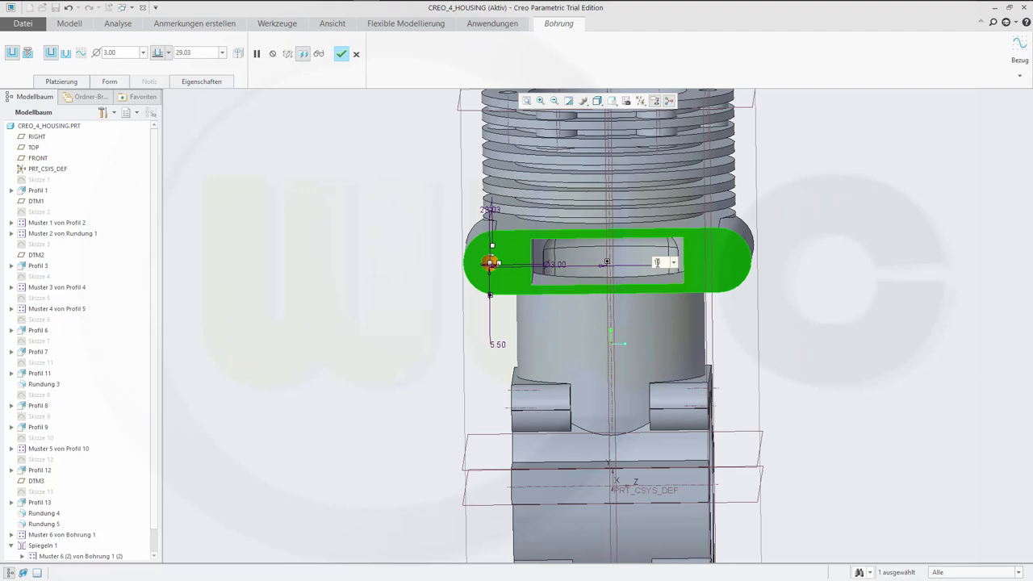
{"action": "key", "text": "Return"}
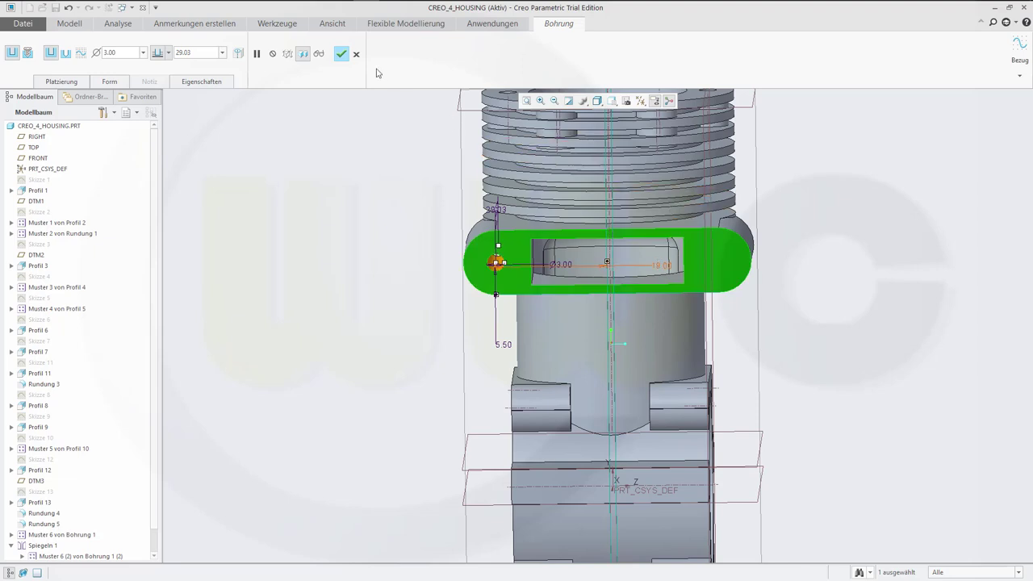
{"action": "left_click", "coordinate": [341, 55]}
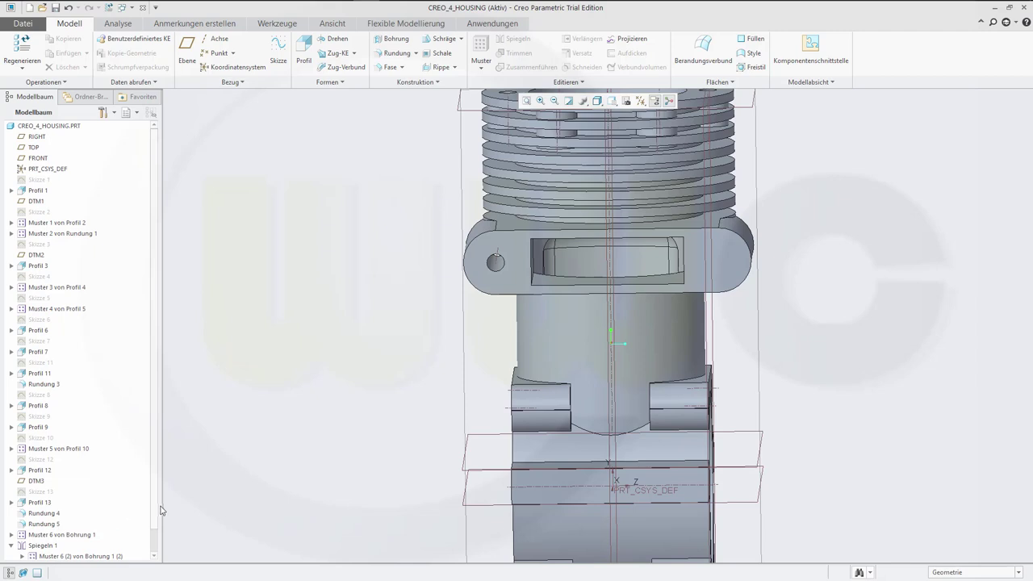
Mirror the hole Bohrung 2 about the FRONT plane onto the other end of the slotted flange
{"action": "scroll", "coordinate": [155, 553], "scroll_direction": "down", "scroll_amount": 1}
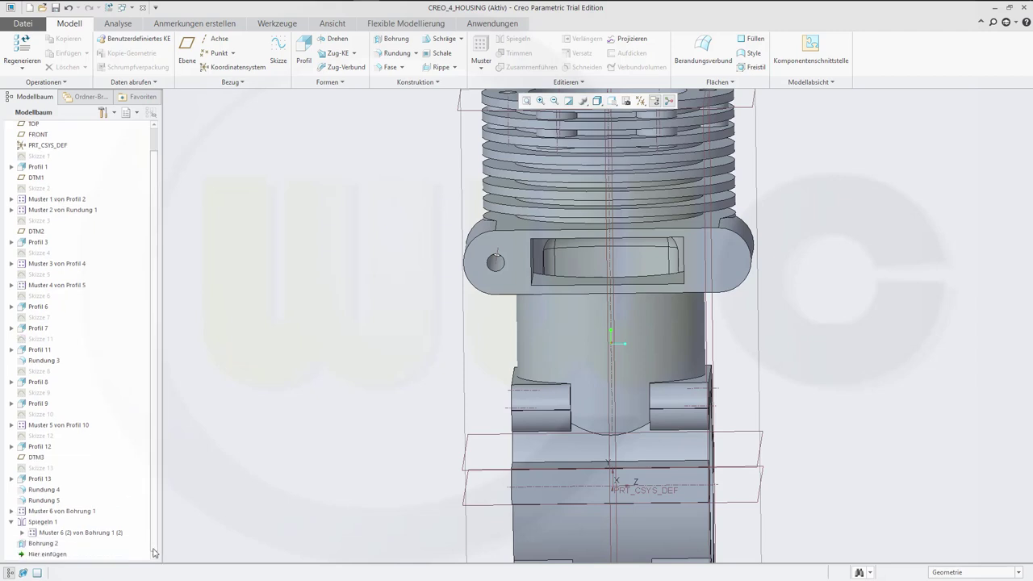
{"action": "left_click", "coordinate": [42, 543]}
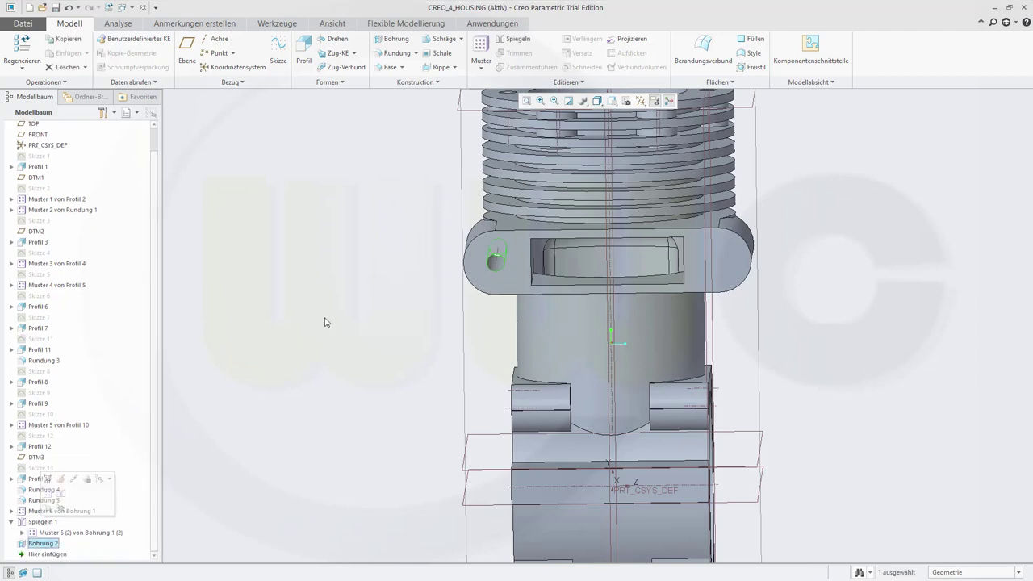
{"action": "left_click", "coordinate": [515, 39]}
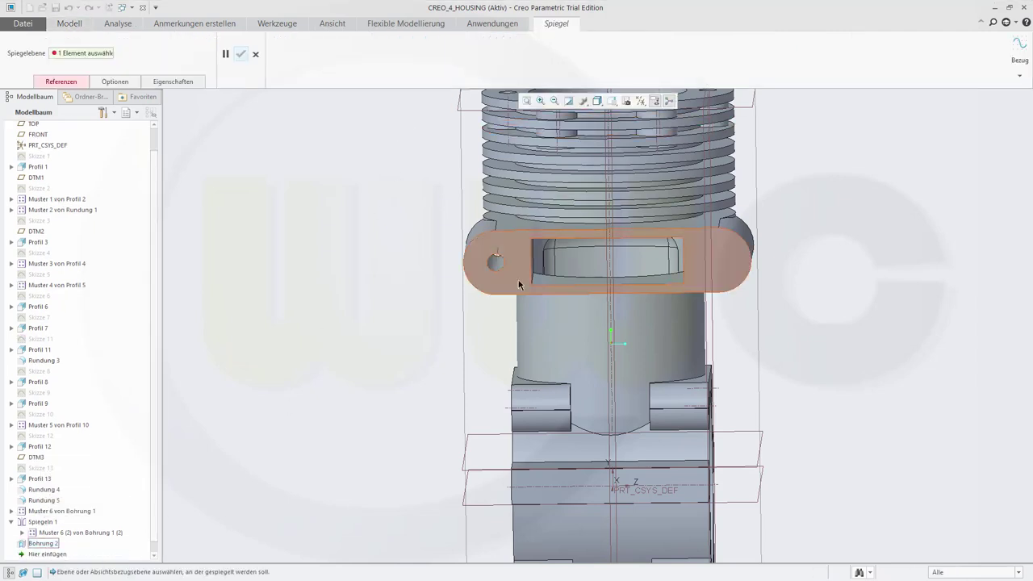
{"action": "left_click", "coordinate": [611, 378]}
{"action": "left_click", "coordinate": [240, 54]}
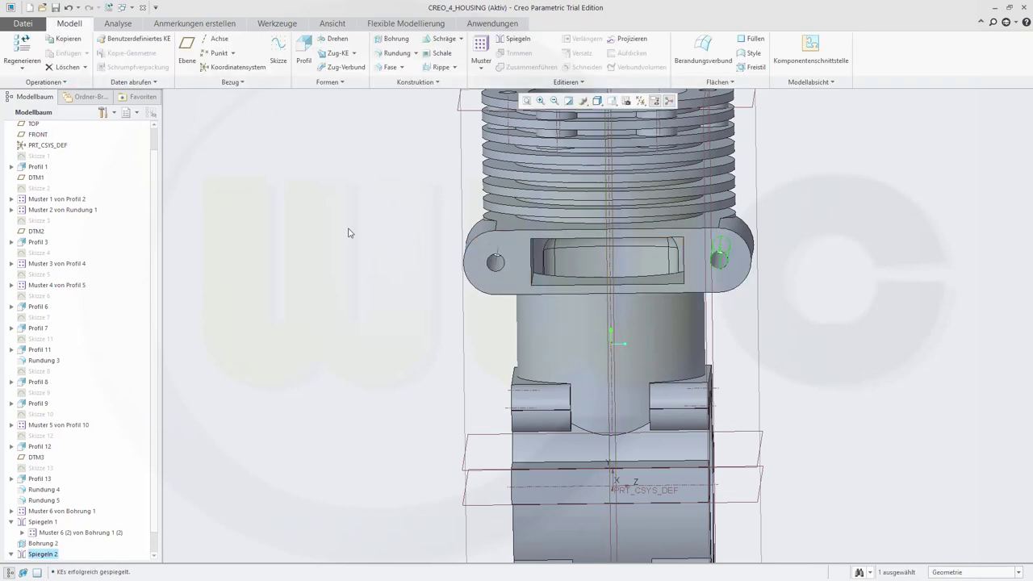
Turn off the display of datum planes in the model
{"action": "middle_click_drag", "start_coordinate": [848, 371], "coordinate": [829, 344]}
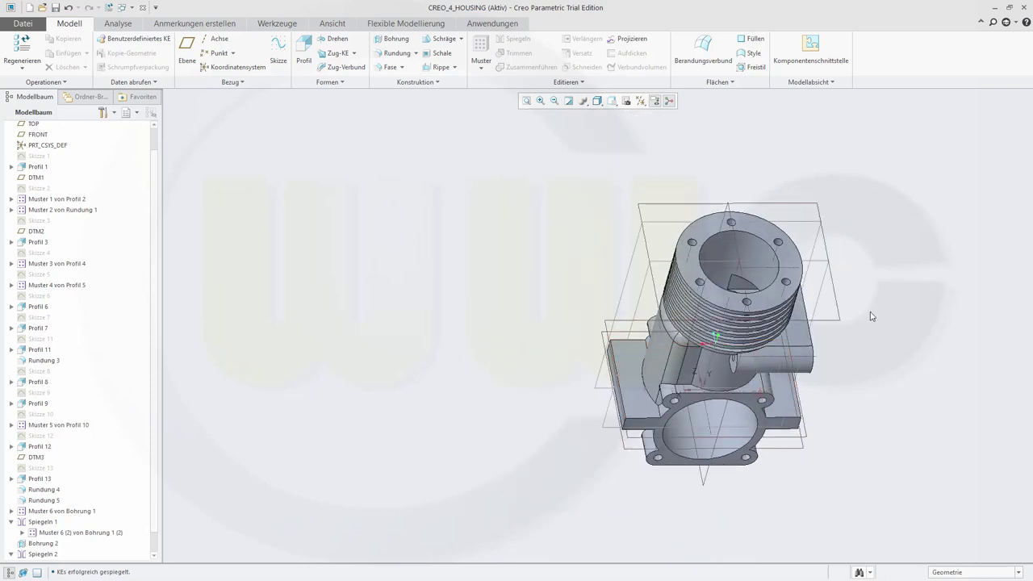
{"action": "left_click", "coordinate": [333, 26]}
{"action": "left_click", "coordinate": [648, 45]}
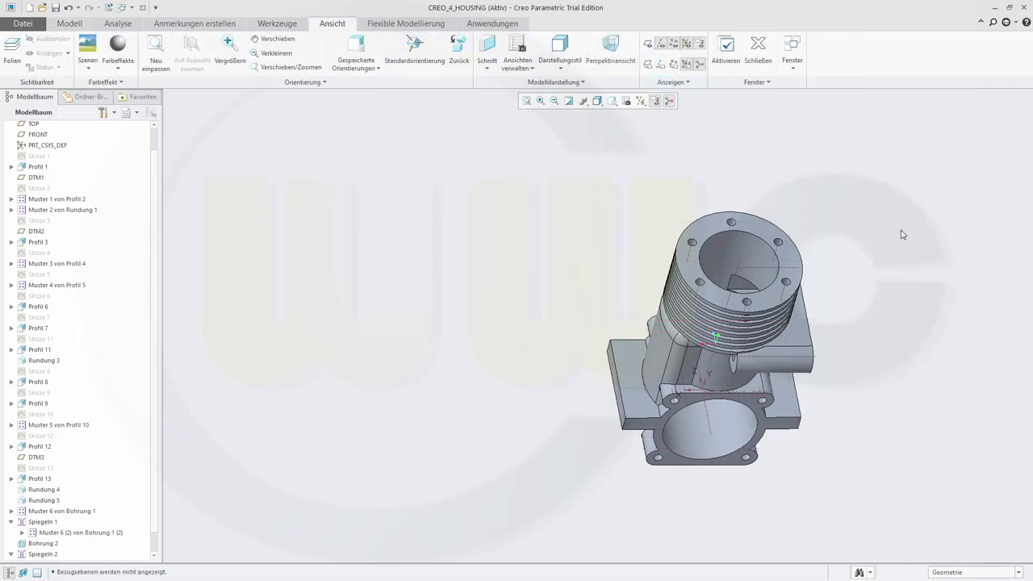
{"action": "mouse_move", "coordinate": [904, 264]}
{"action": "middle_mouse_down"}
{"action": "mouse_move", "coordinate": [858, 254]}
{"action": "mouse_move", "coordinate": [915, 256]}
{"action": "mouse_move", "coordinate": [912, 266]}
{"action": "middle_mouse_up"}
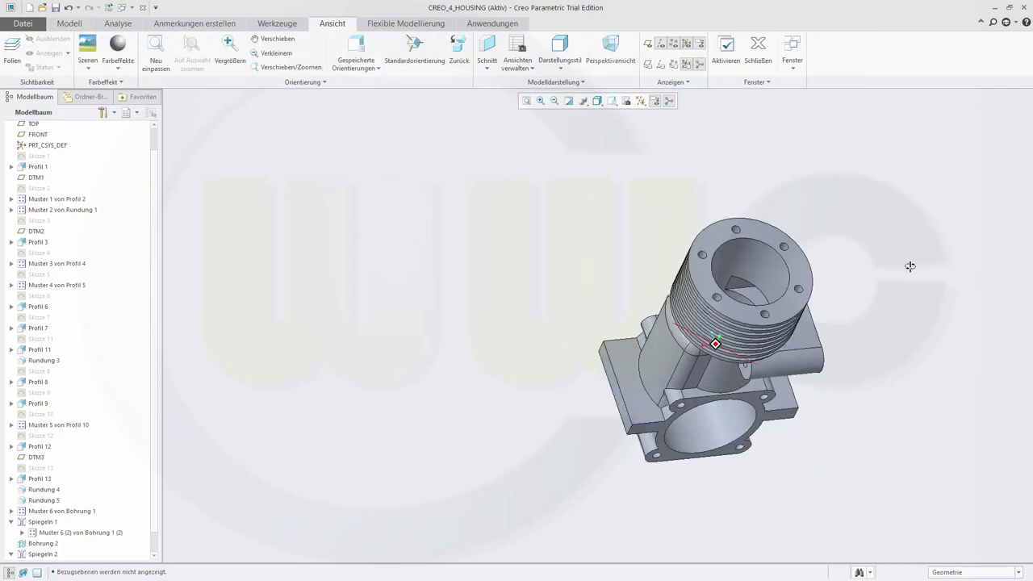
Start a simple 3 mm hole on the base plate's top face near one corner, with its depth running to the next surface
{"action": "left_click", "coordinate": [70, 23]}
{"action": "left_click", "coordinate": [378, 41]}
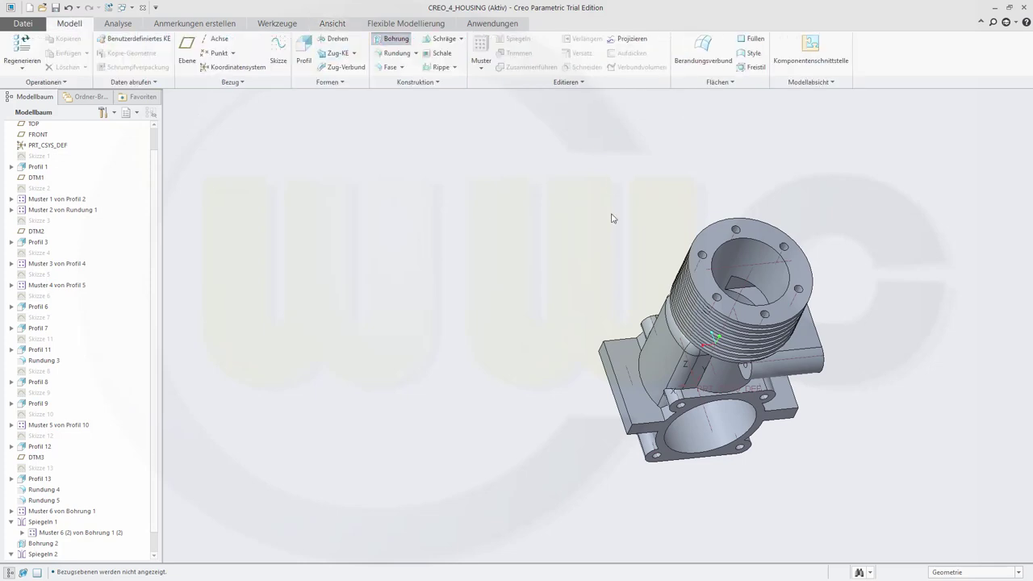
{"action": "left_click", "coordinate": [641, 415]}
{"action": "middle_click_drag", "start_coordinate": [619, 485], "coordinate": [432, 400]}
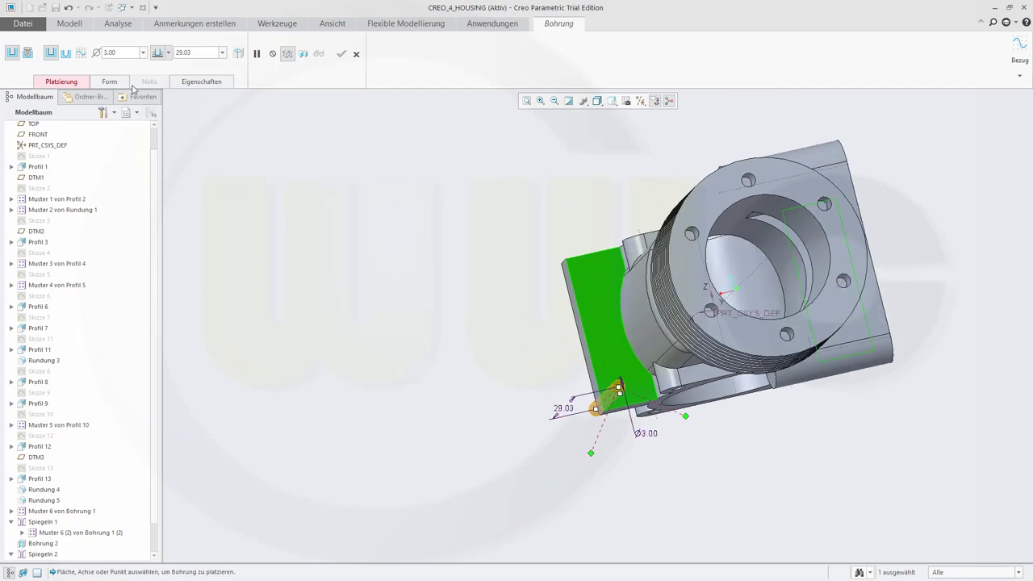
{"action": "left_click", "coordinate": [168, 53]}
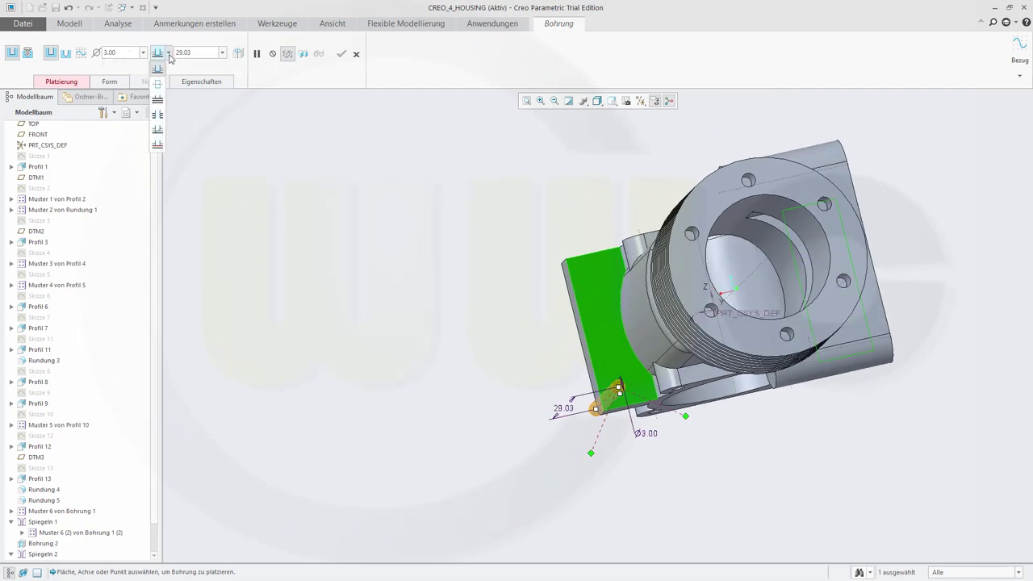
{"action": "left_click", "coordinate": [158, 100]}
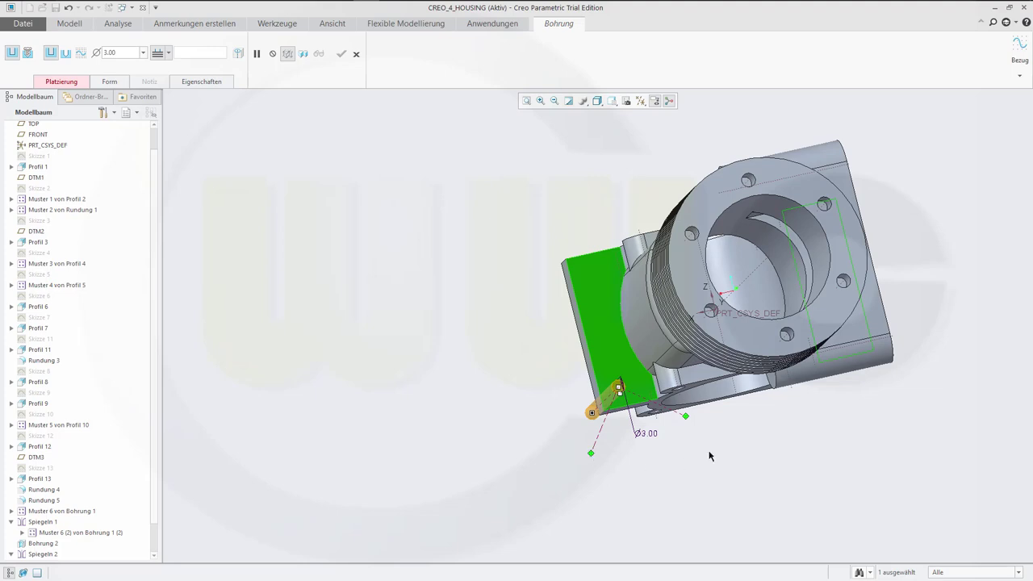
{"action": "mouse_move", "coordinate": [710, 456]}
{"action": "middle_mouse_down"}
{"action": "mouse_move", "coordinate": [690, 440]}
{"action": "mouse_move", "coordinate": [697, 450]}
{"action": "middle_mouse_up"}
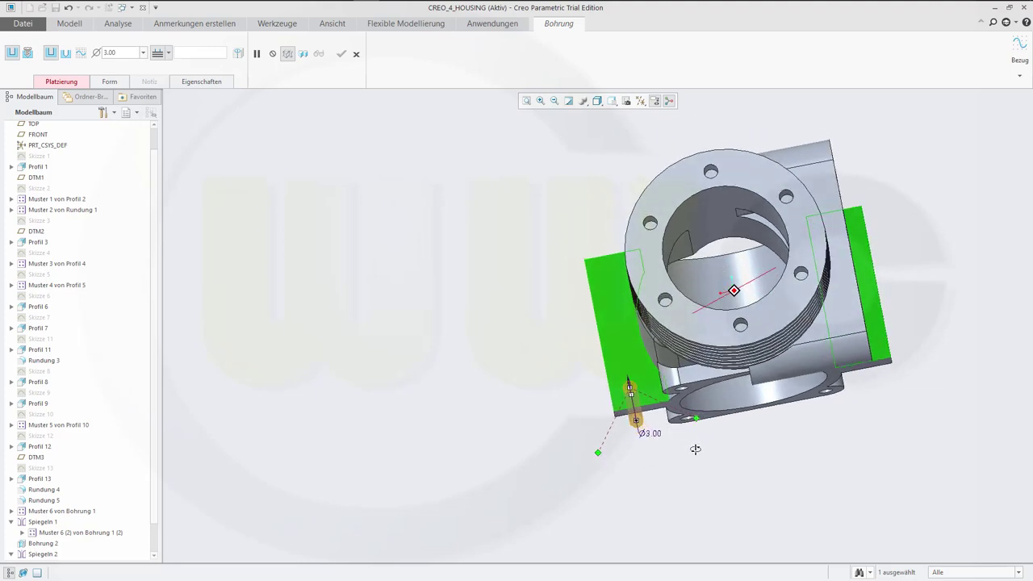
Turn on the display of datum planes and return to the base plate hole's definition
{"action": "left_click", "coordinate": [334, 24]}
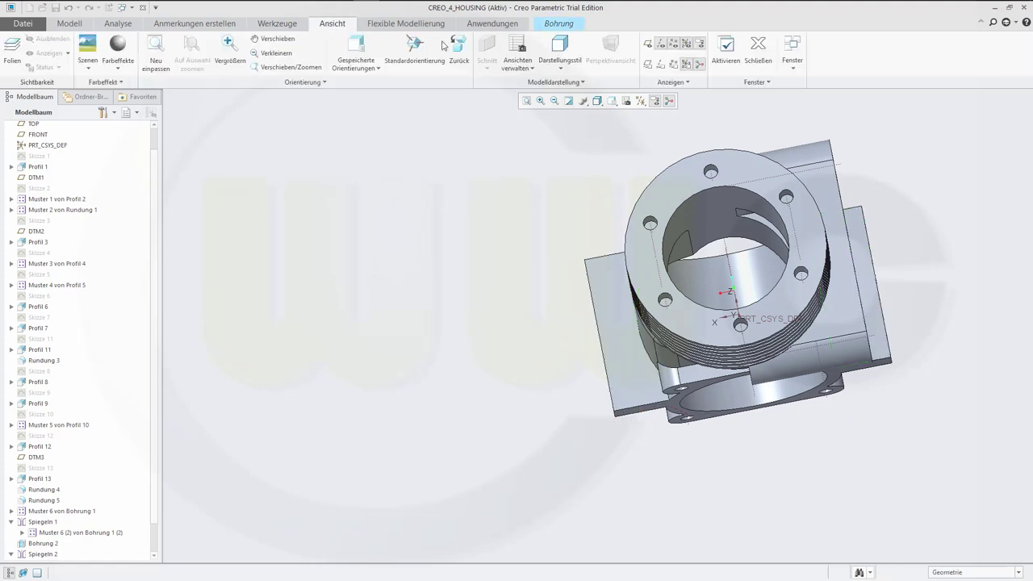
{"action": "left_click", "coordinate": [648, 43]}
{"action": "middle_click_drag", "start_coordinate": [418, 326], "coordinate": [441, 329]}
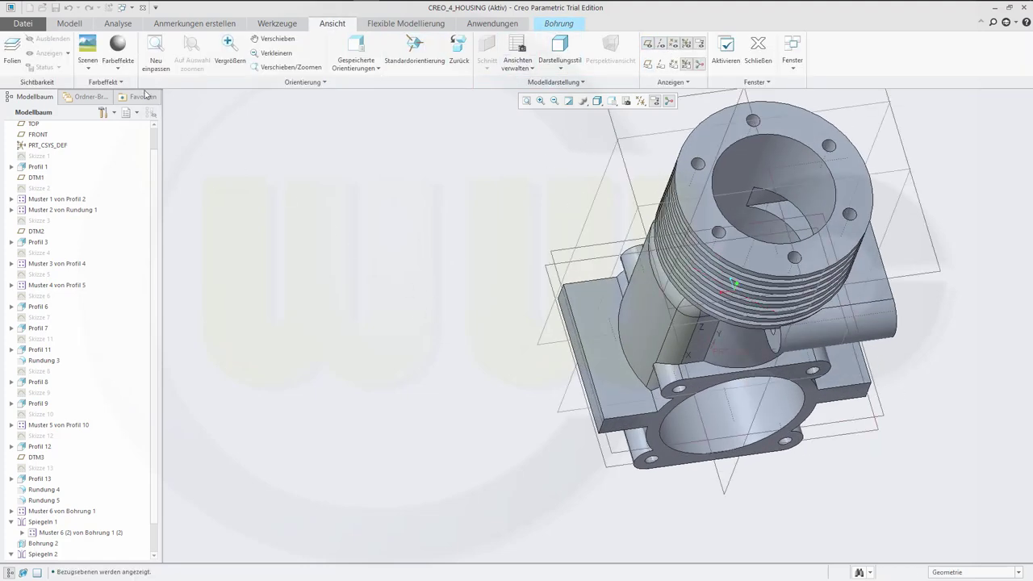
{"action": "left_click", "coordinate": [72, 25]}
{"action": "middle_click_drag", "start_coordinate": [347, 220], "coordinate": [336, 245]}
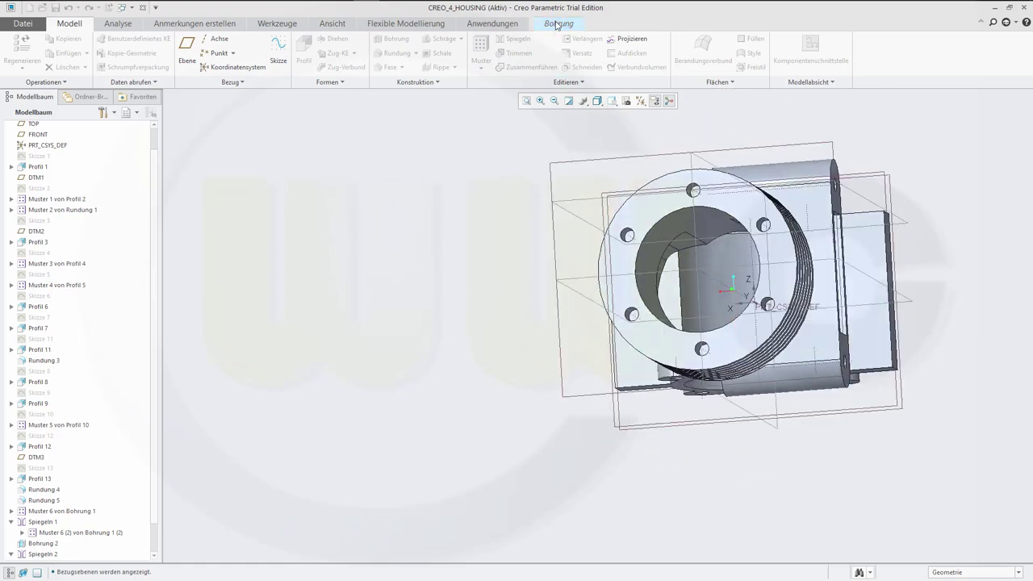
{"action": "middle_click_drag", "start_coordinate": [445, 286], "coordinate": [480, 331]}
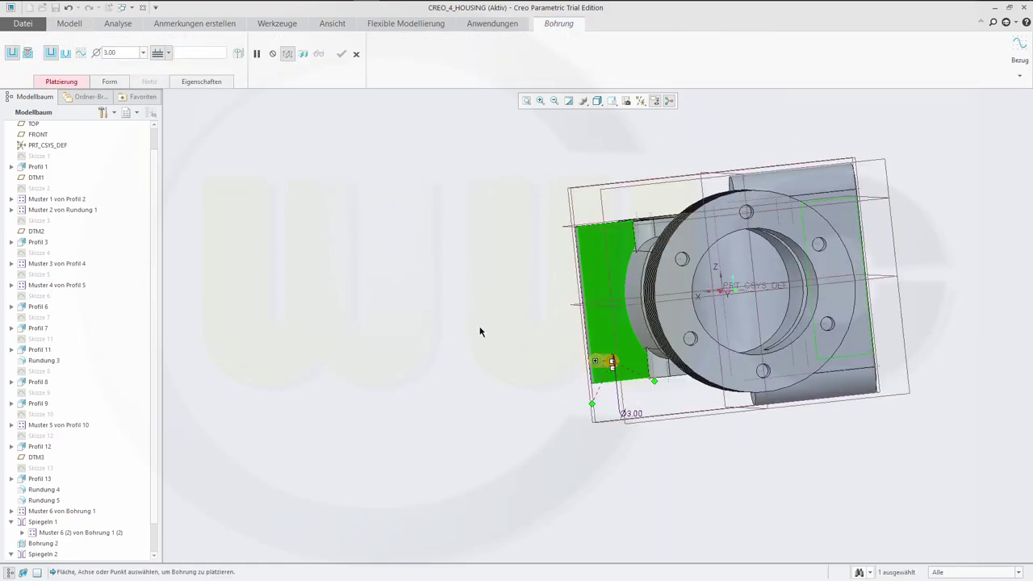
{"action": "middle_click_drag", "start_coordinate": [540, 395], "coordinate": [583, 412]}
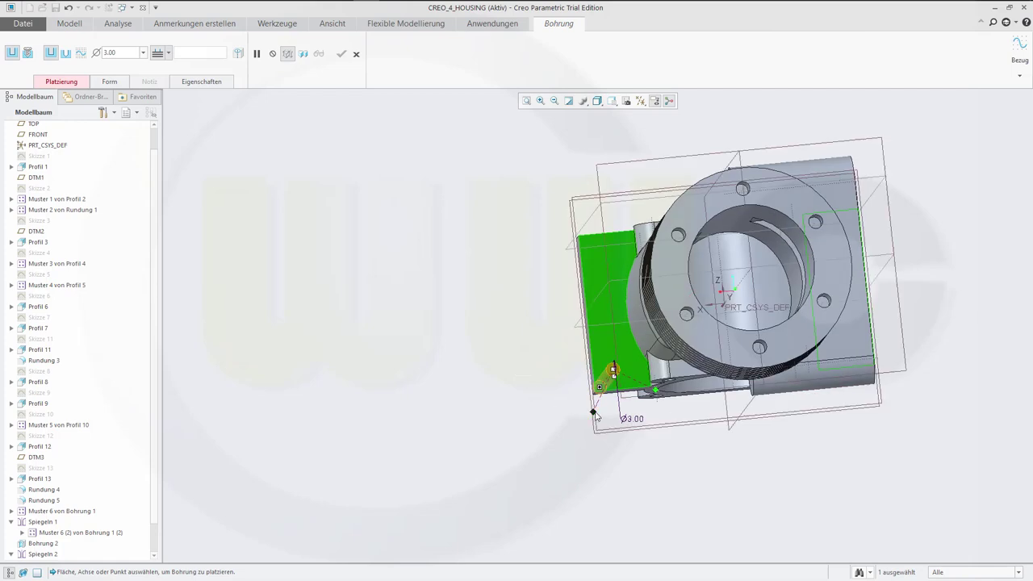
Attach the base plate hole's offset references to the two central datum planes and set the offset along the X direction to 27.5 mm
{"action": "left_click_drag", "start_coordinate": [593, 412], "coordinate": [592, 311]}
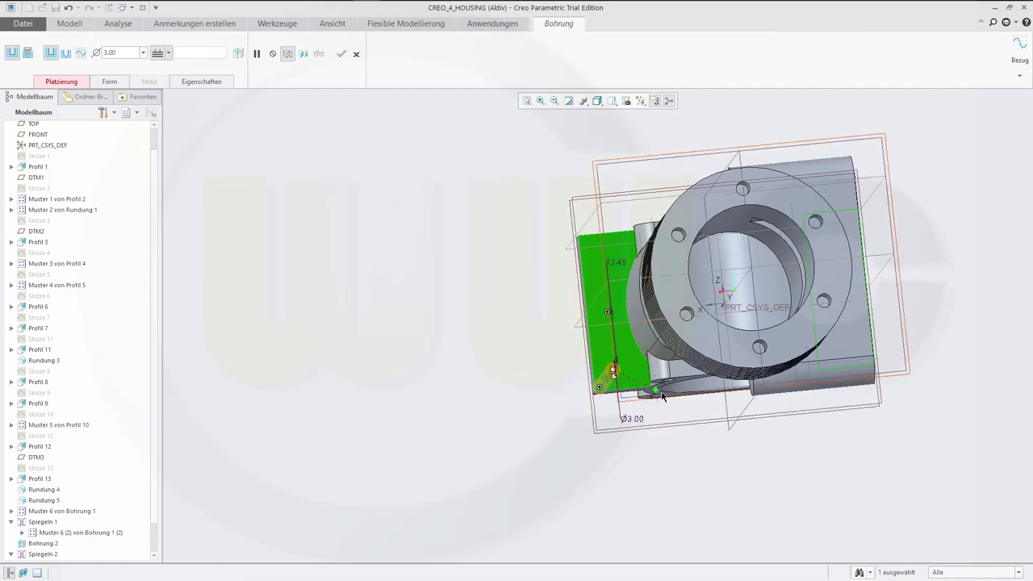
{"action": "left_click_drag", "start_coordinate": [656, 391], "coordinate": [778, 370]}
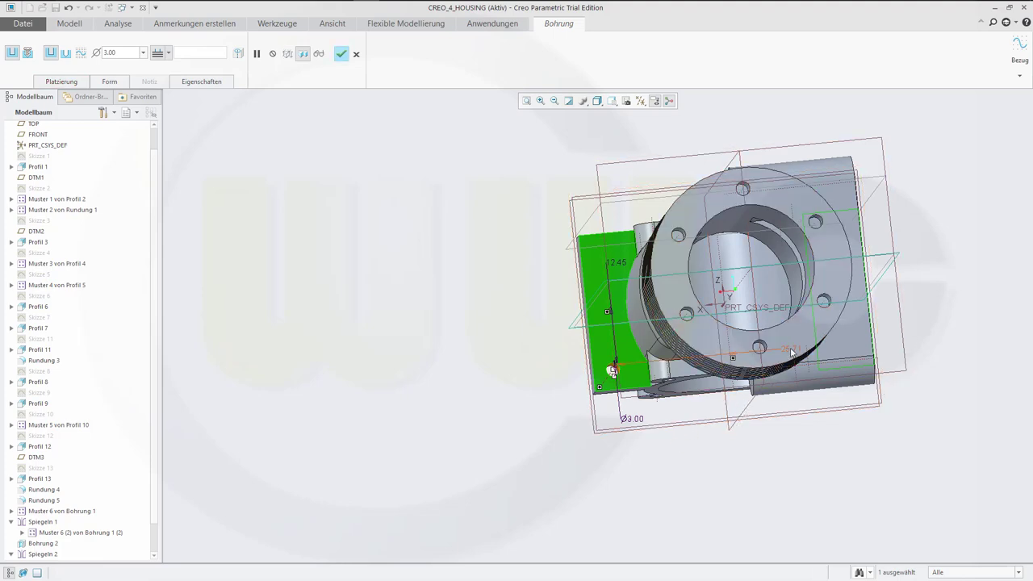
{"action": "double_click", "coordinate": [791, 347]}
{"action": "type", "text": "3"}
{"action": "key", "text": "Return"}
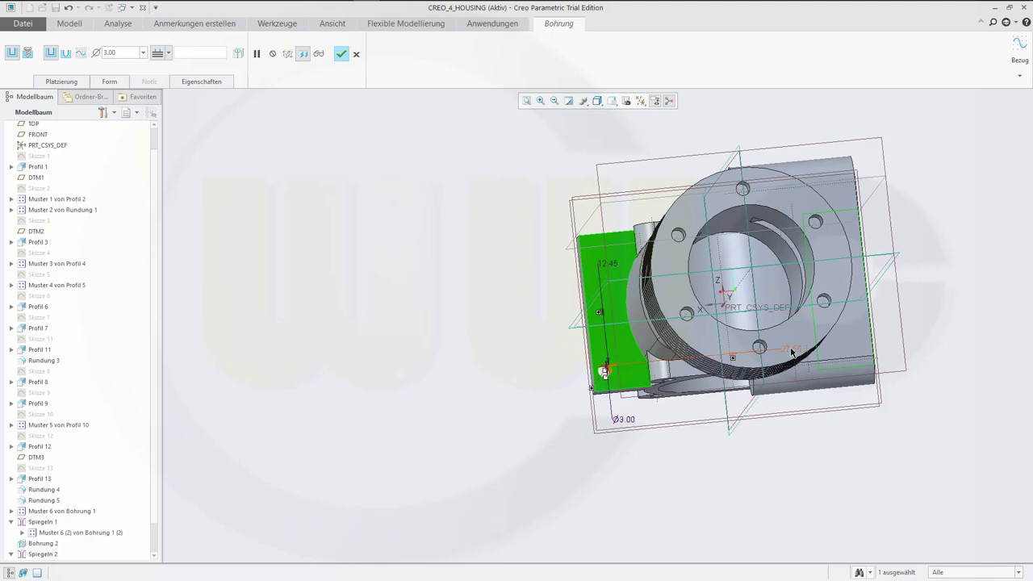
Set the base plate hole's offset along the Z direction to 13 mm and complete the hole
{"action": "double_click", "coordinate": [606, 264]}
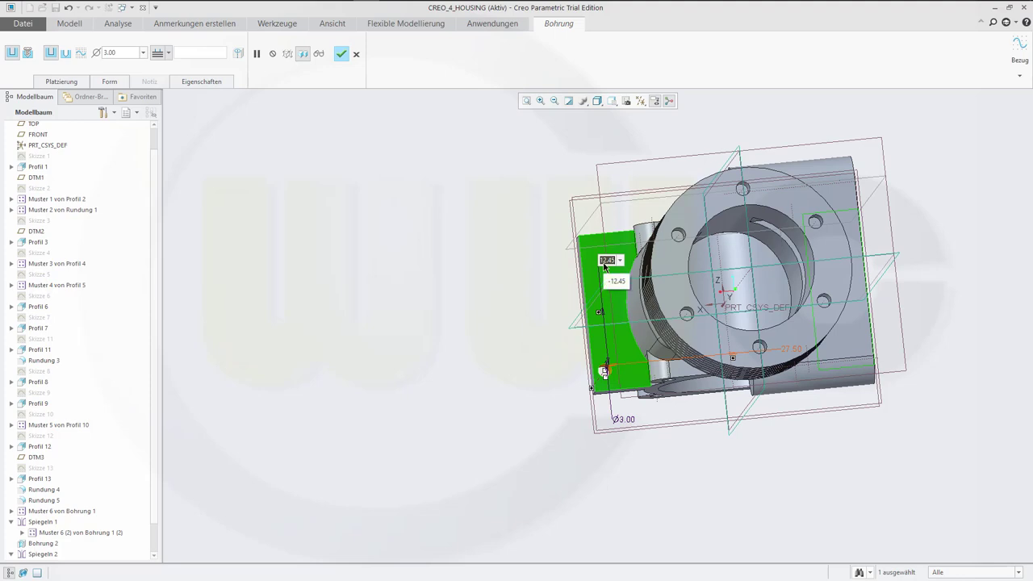
{"action": "type", "text": "13"}
{"action": "key", "text": "Return"}
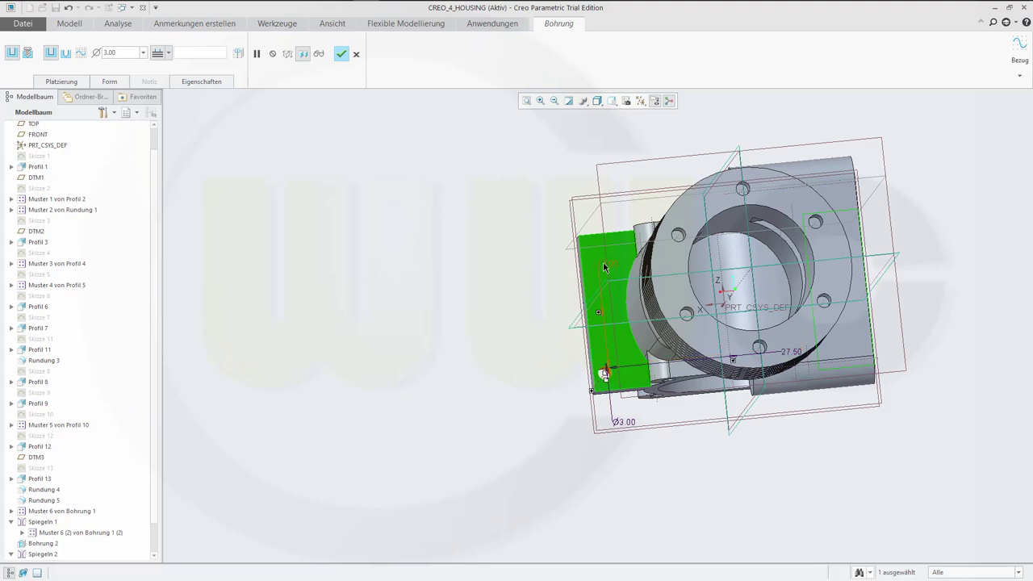
{"action": "left_click", "coordinate": [342, 53]}
{"action": "mouse_move", "coordinate": [413, 279]}
{"action": "middle_mouse_down"}
{"action": "mouse_move", "coordinate": [409, 293]}
{"action": "mouse_move", "coordinate": [406, 281]}
{"action": "middle_mouse_up"}
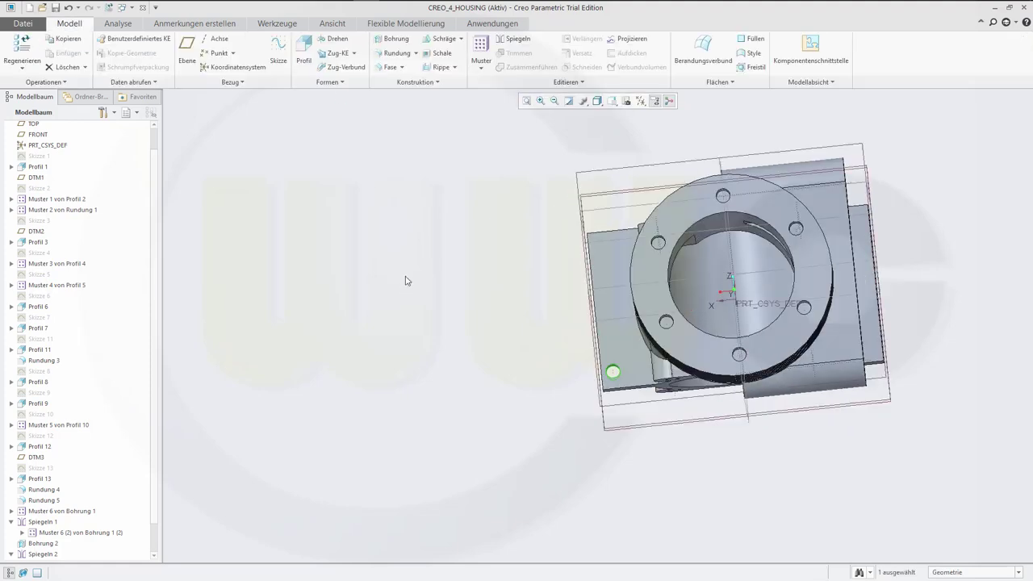
Start a direction pattern of Bohrung 3 along the reversed X axis with 2 members spaced 55 mm apart
{"action": "scroll", "coordinate": [910, 226], "scroll_direction": "up", "scroll_amount": 2}
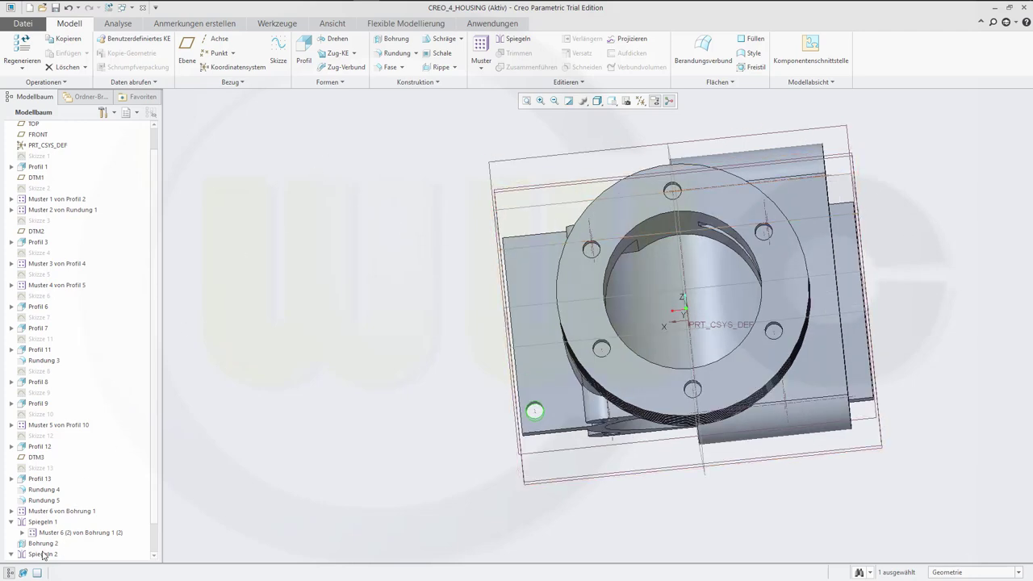
{"action": "scroll", "coordinate": [53, 531], "scroll_direction": "down", "scroll_amount": 1}
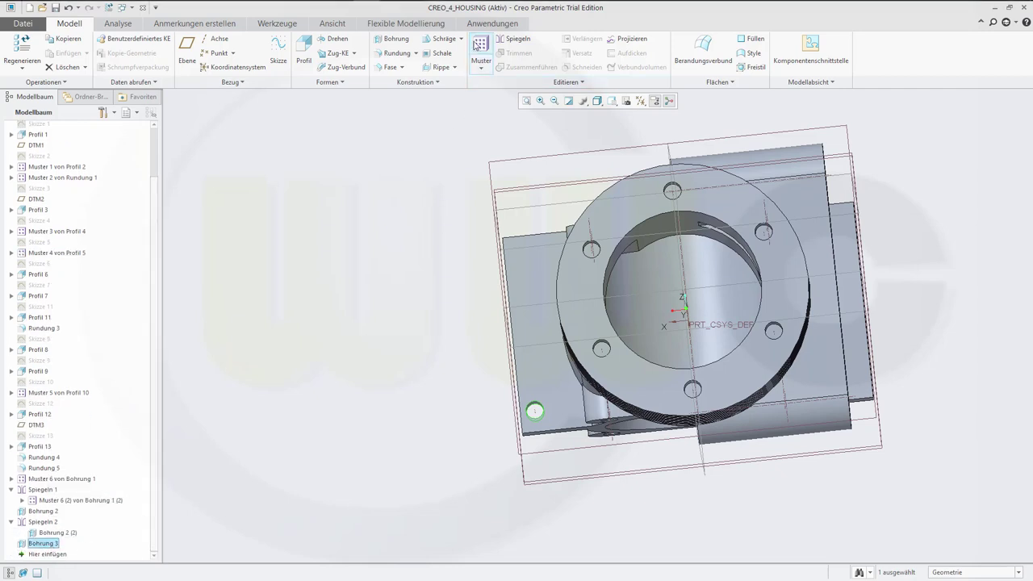
{"action": "left_click", "coordinate": [481, 47]}
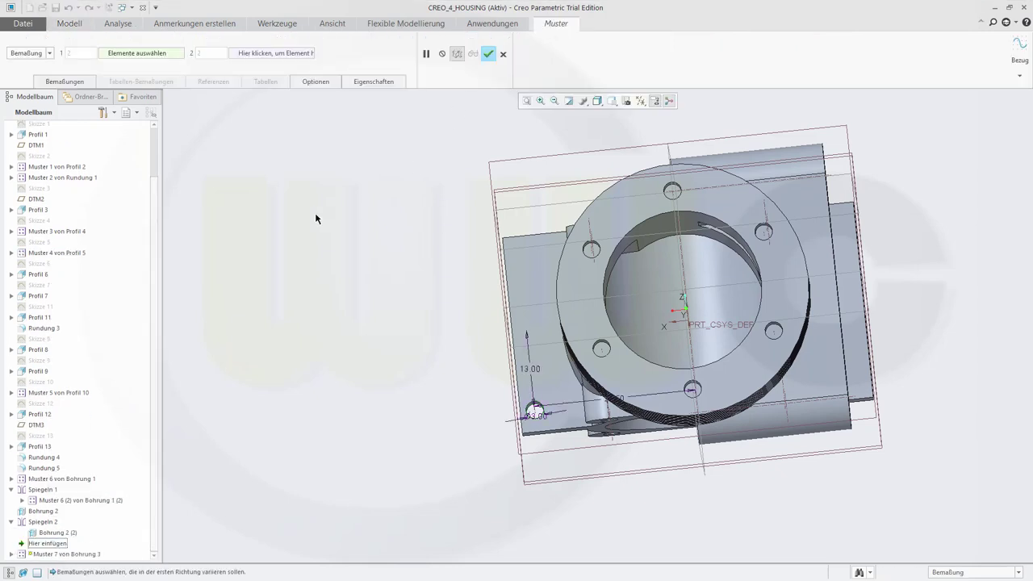
{"action": "left_click", "coordinate": [50, 52]}
{"action": "left_click", "coordinate": [41, 75]}
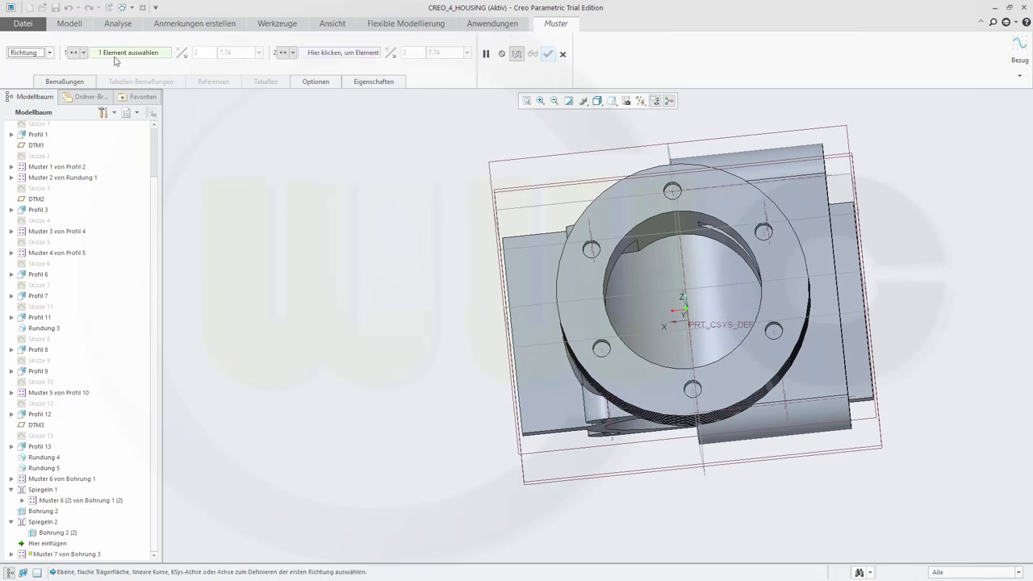
{"action": "left_click", "coordinate": [674, 320]}
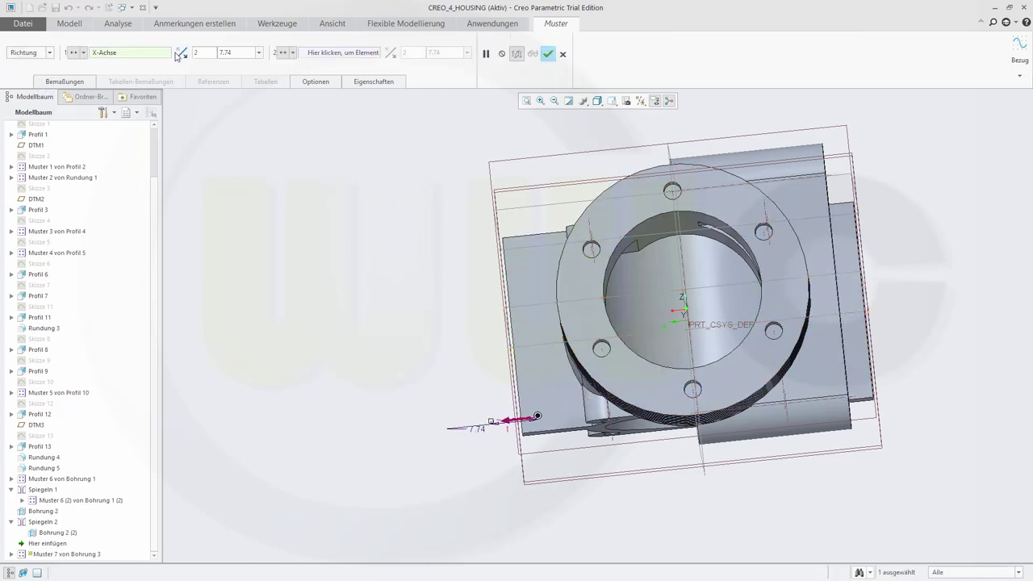
{"action": "left_click", "coordinate": [182, 53]}
{"action": "left_click", "coordinate": [247, 51]}
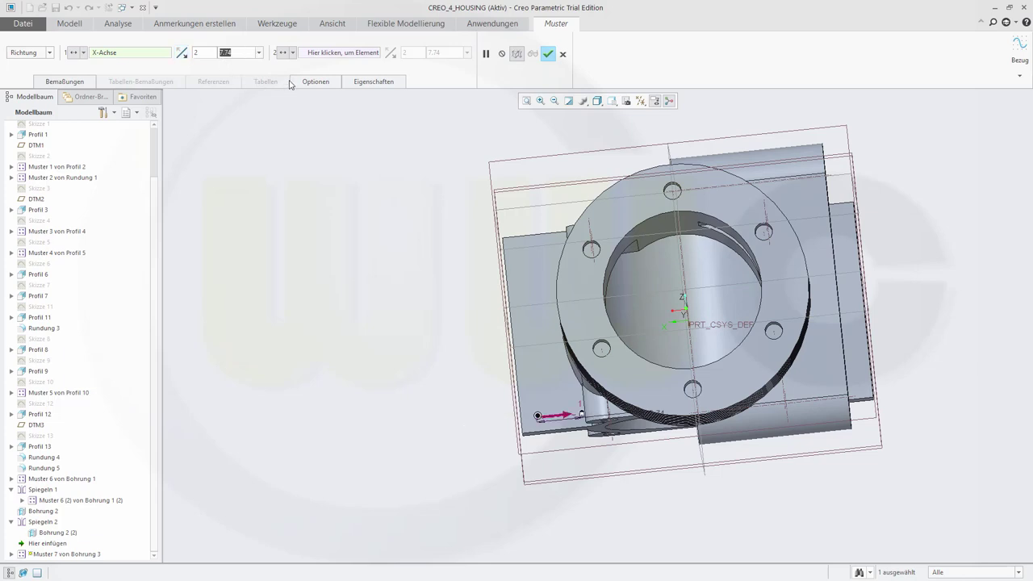
{"action": "type", "text": "55"}
Add the Z axis as the pattern's second direction with 2 members spaced 25 mm apart and complete the pattern
{"action": "left_click", "coordinate": [316, 52]}
{"action": "middle_click_drag", "start_coordinate": [385, 296], "coordinate": [392, 374]}
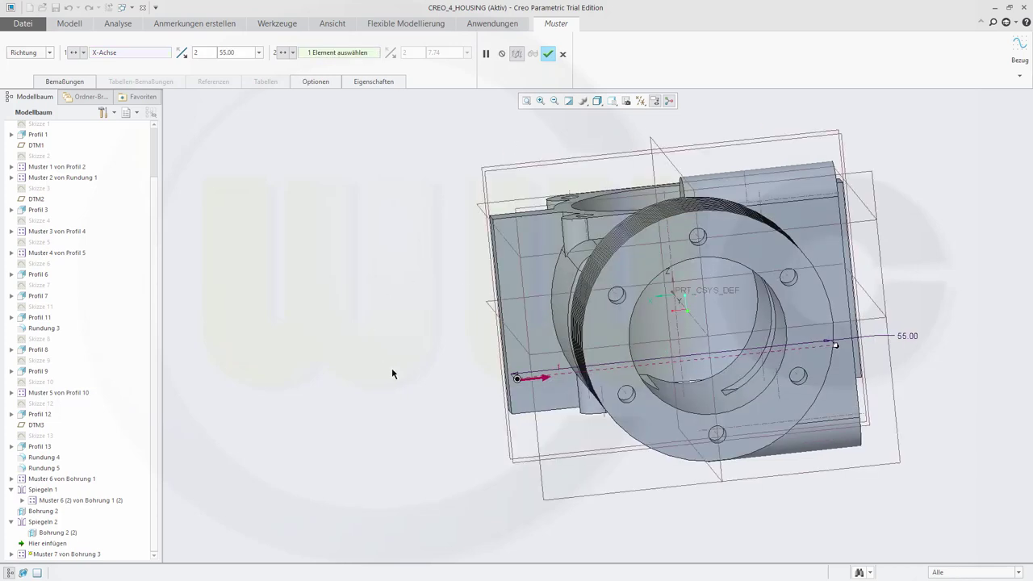
{"action": "left_click", "coordinate": [676, 285]}
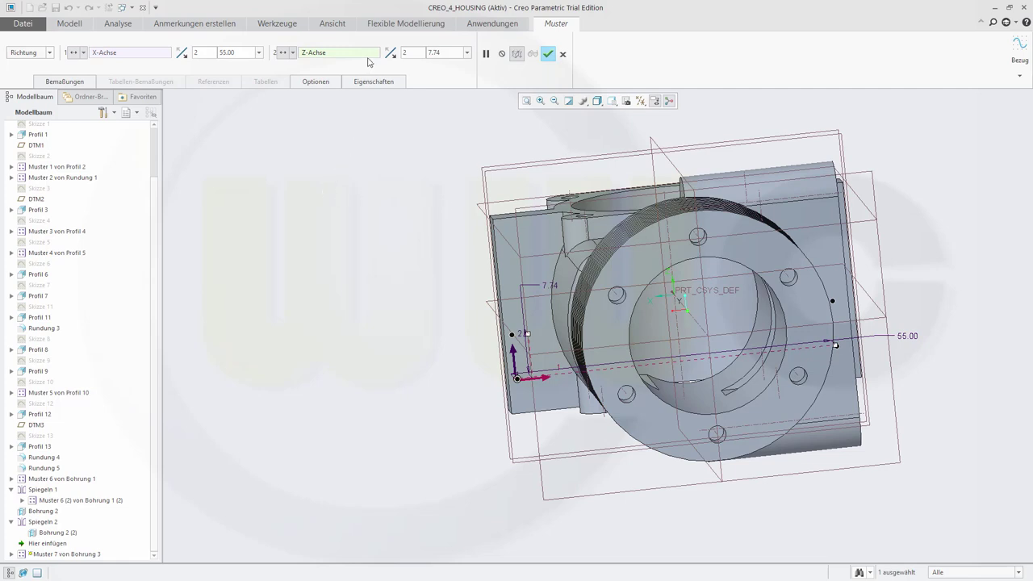
{"action": "double_click", "coordinate": [430, 55]}
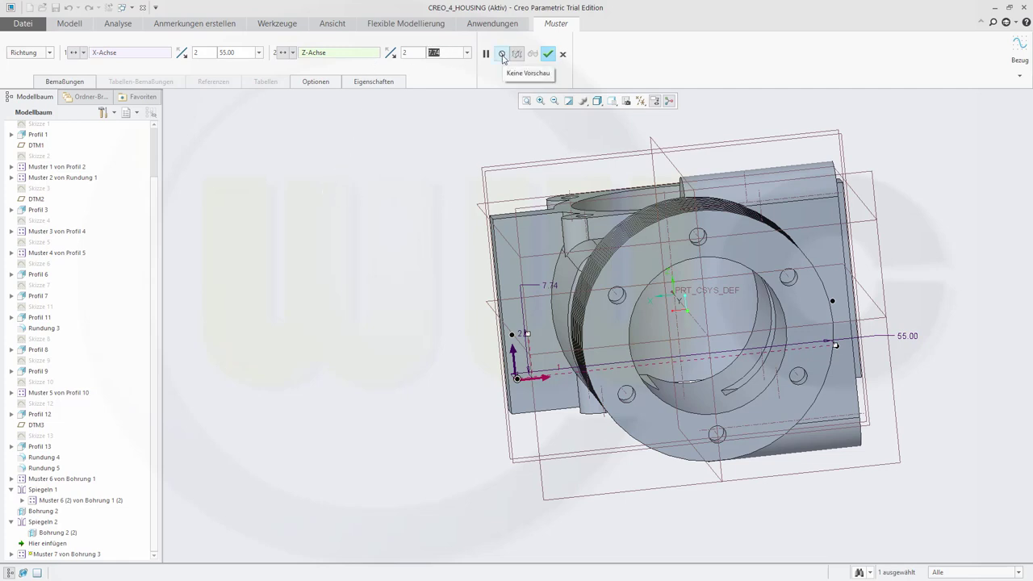
{"action": "type", "text": "25"}
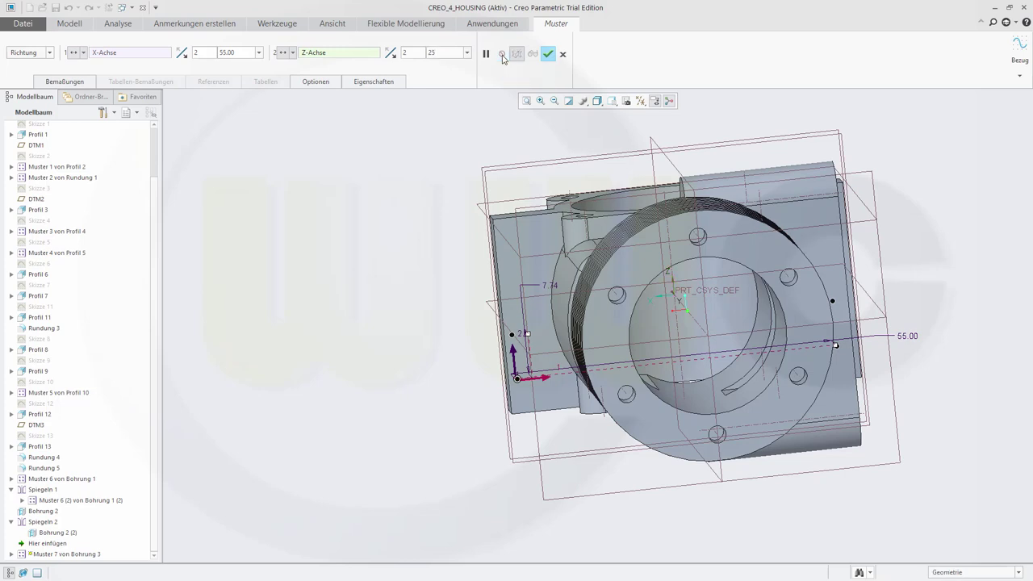
{"action": "key", "text": "Return"}
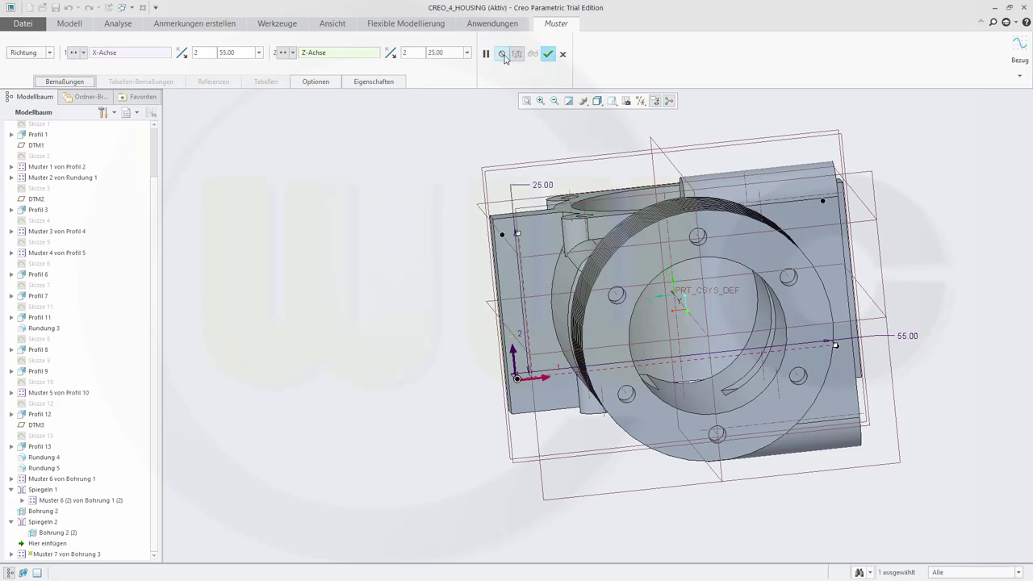
{"action": "left_click", "coordinate": [546, 54]}
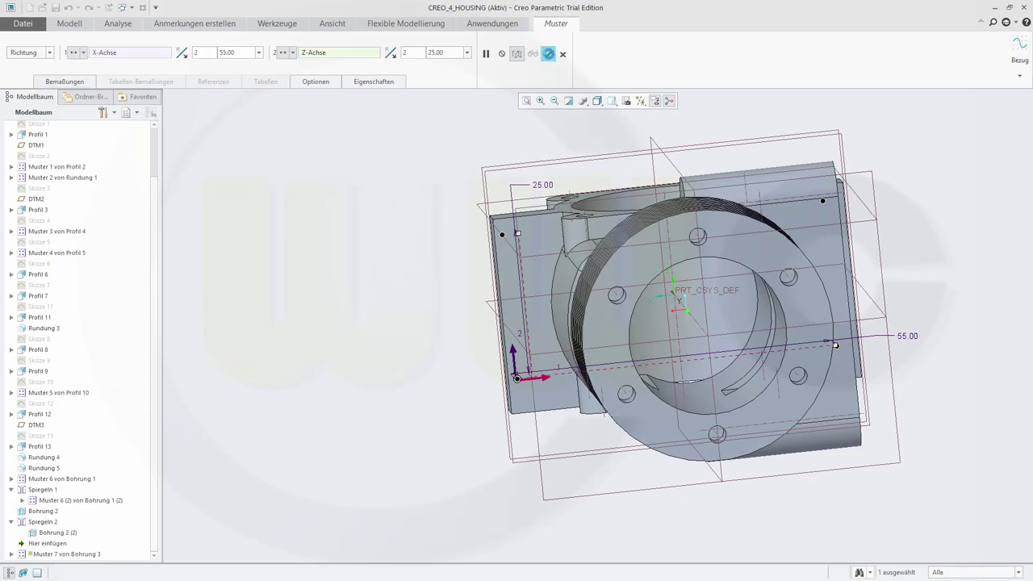
{"action": "key", "text": "ctrl+d"}
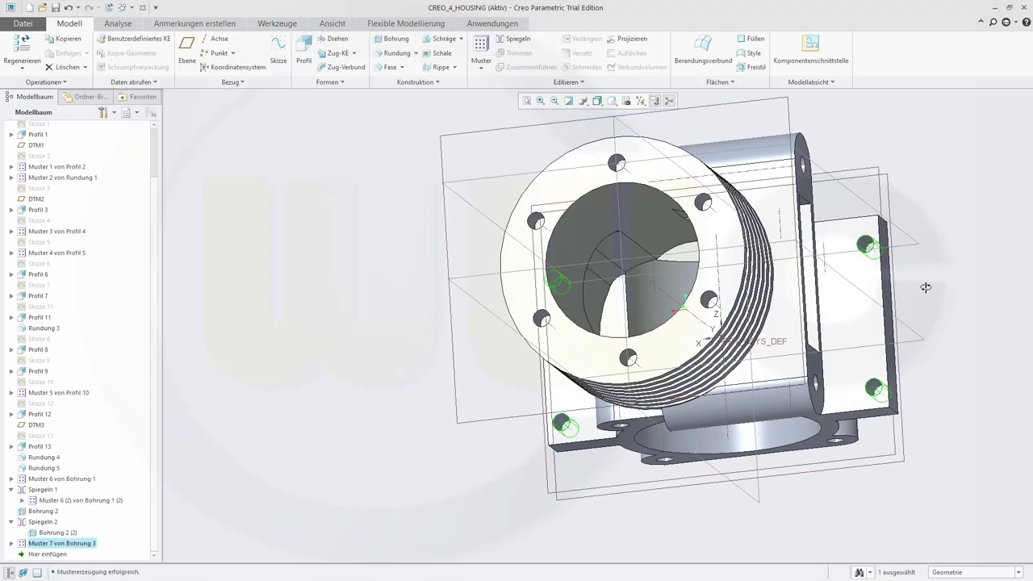
{"action": "middle_click_drag", "start_coordinate": [925, 286], "coordinate": [939, 161]}
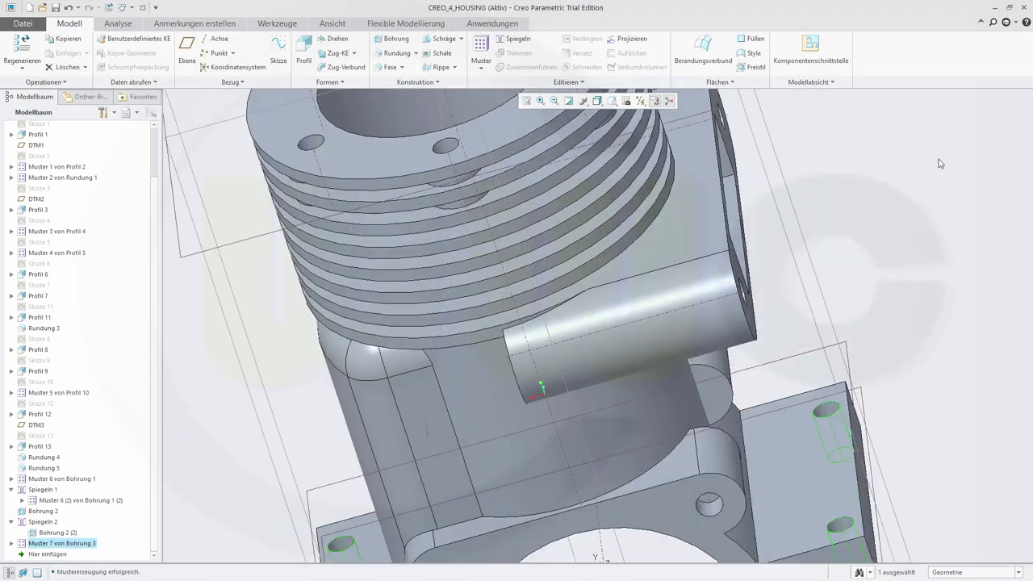
{"action": "key", "text": "ctrl+d"}
{"action": "middle_click_drag", "start_coordinate": [928, 207], "coordinate": [750, 306]}
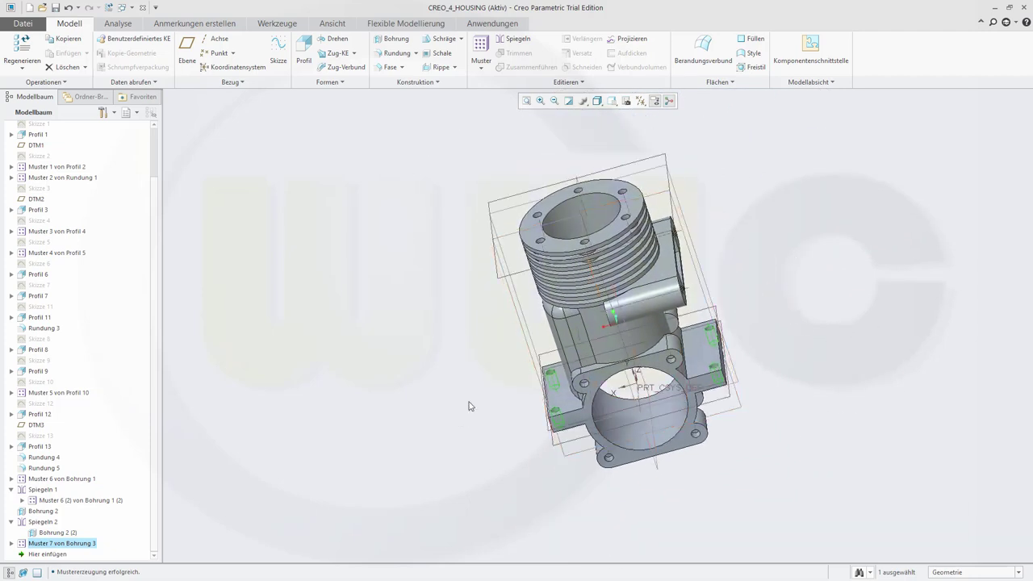